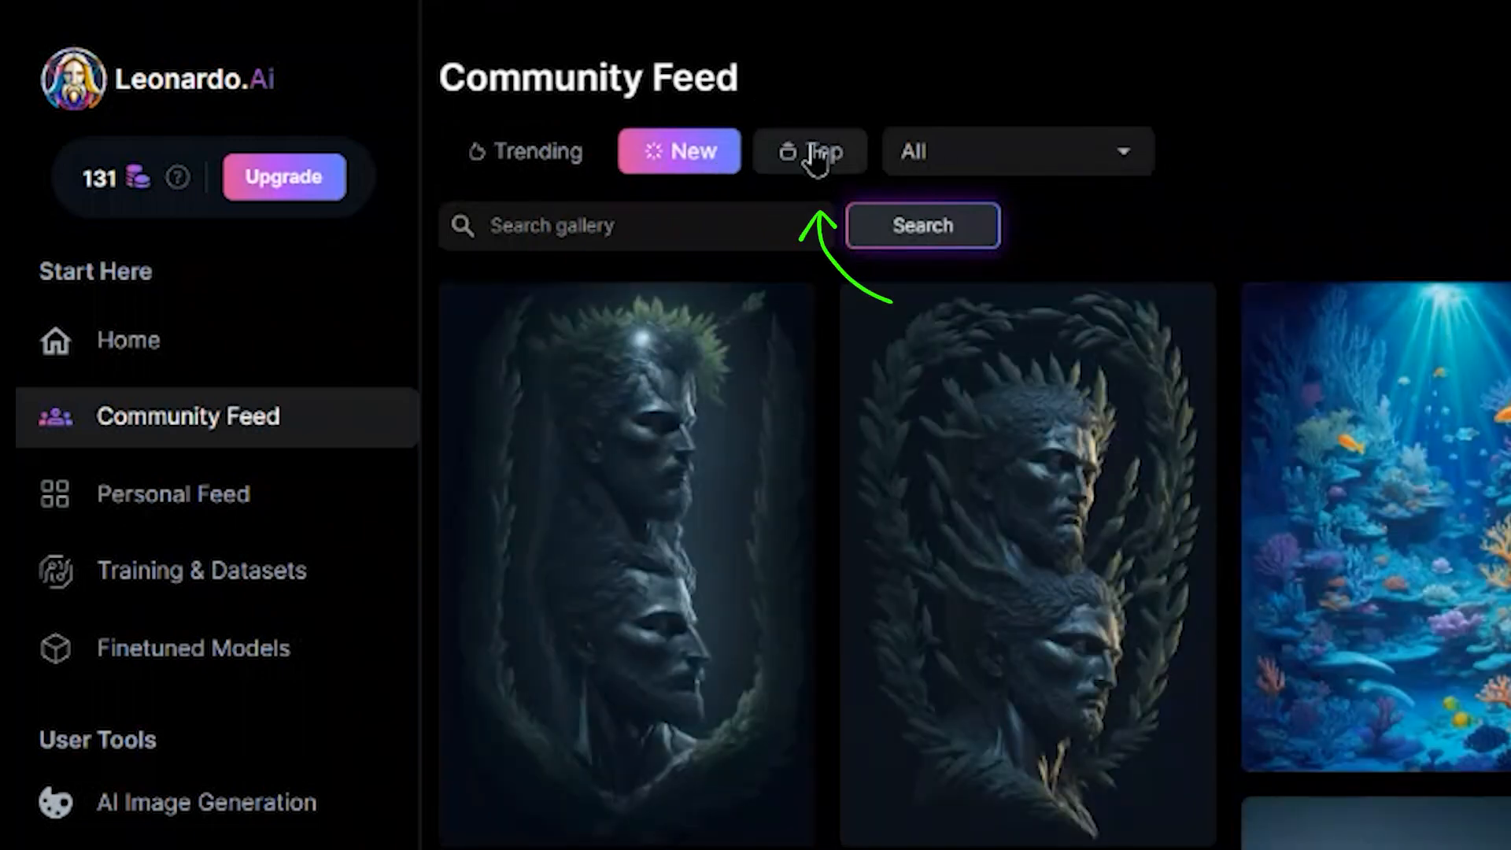
Switch the Community Feed to the Top images and check the category filter's options, keeping All.
left_click(818, 154)
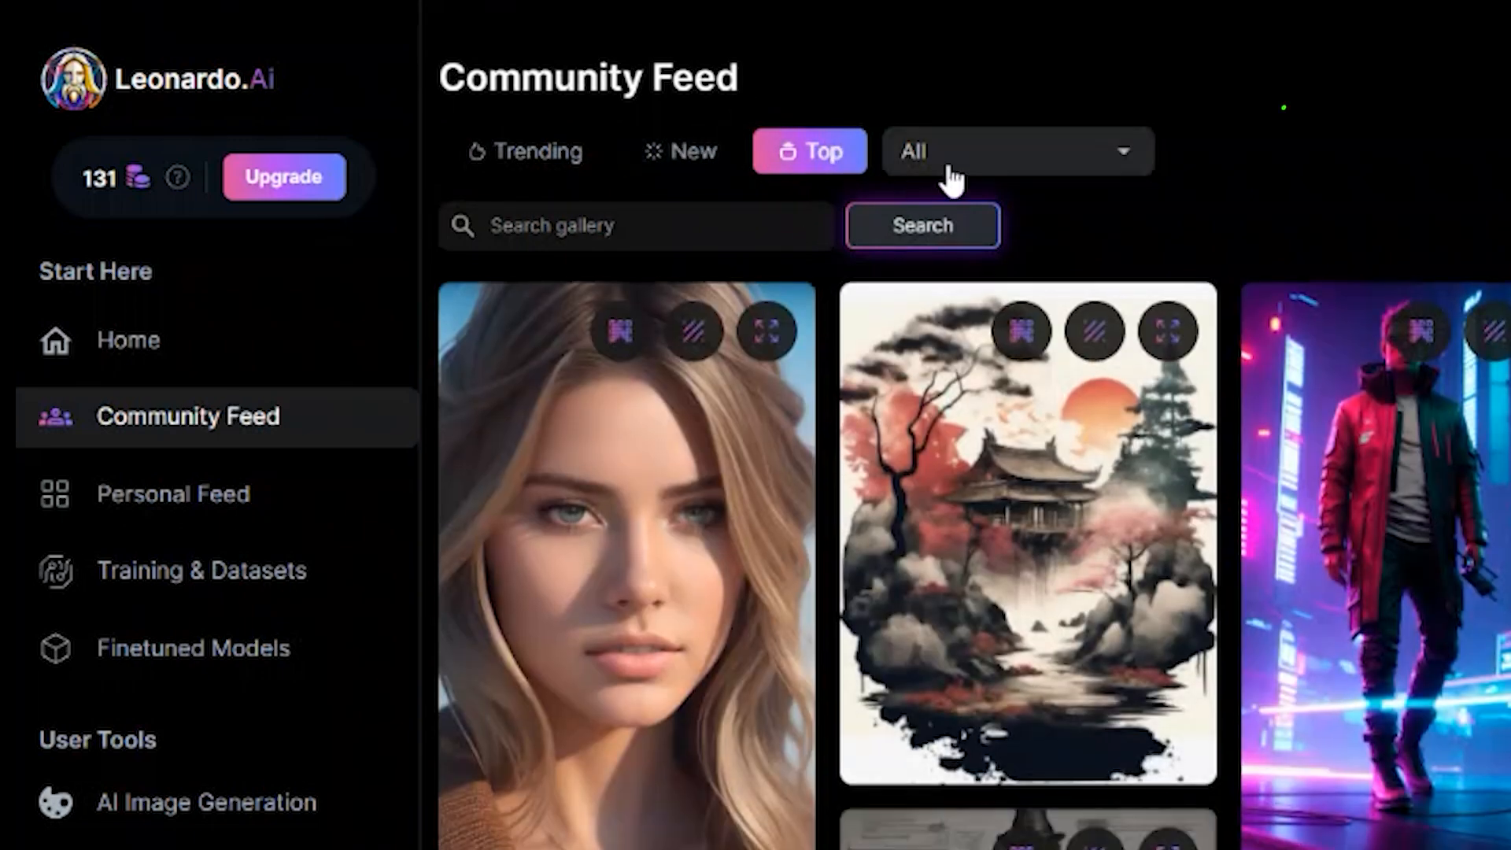
left_click(987, 158)
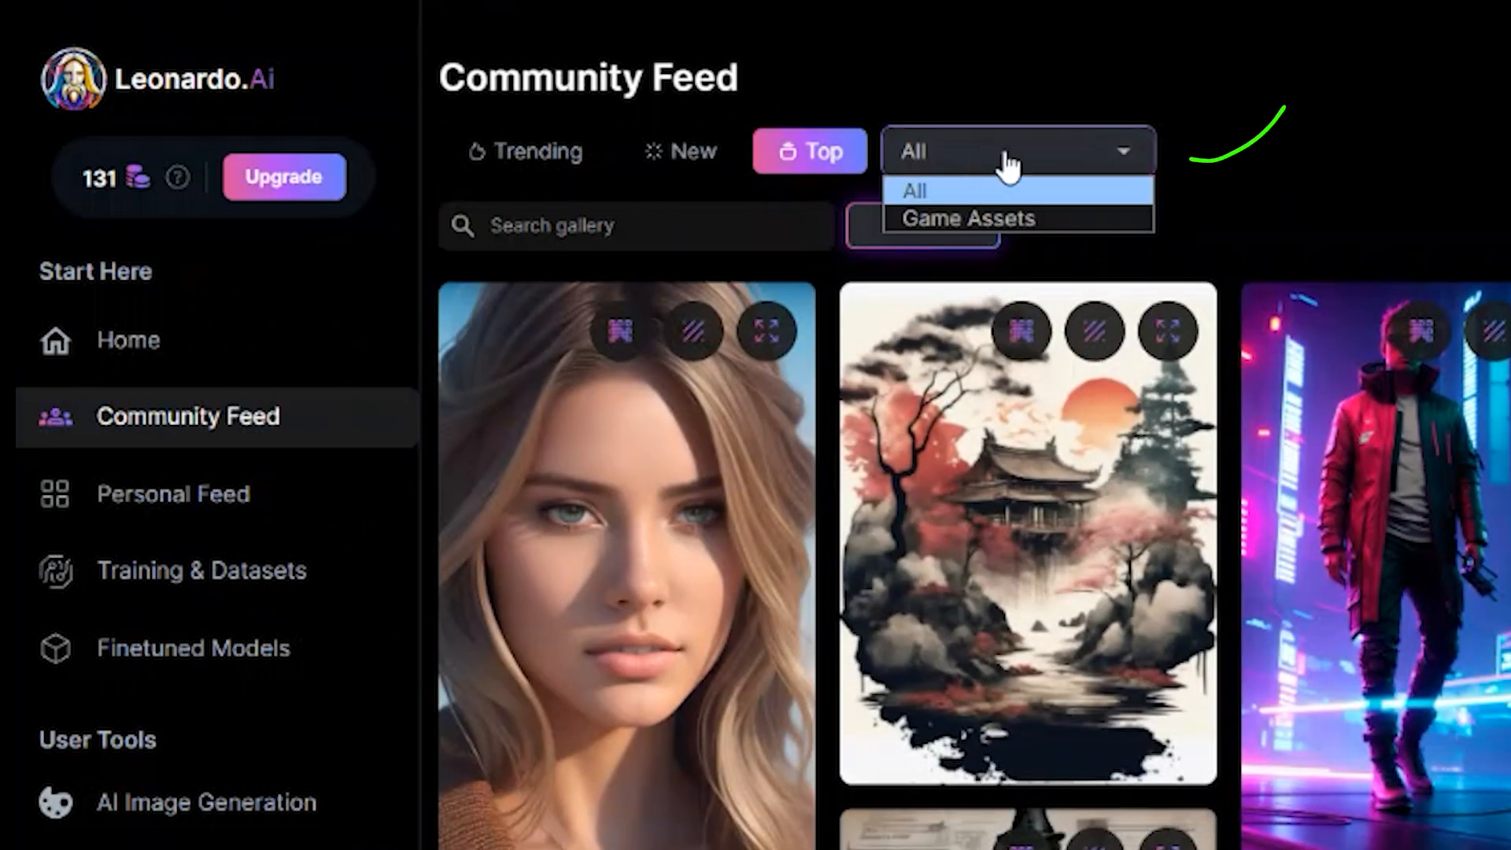
left_click(1342, 69)
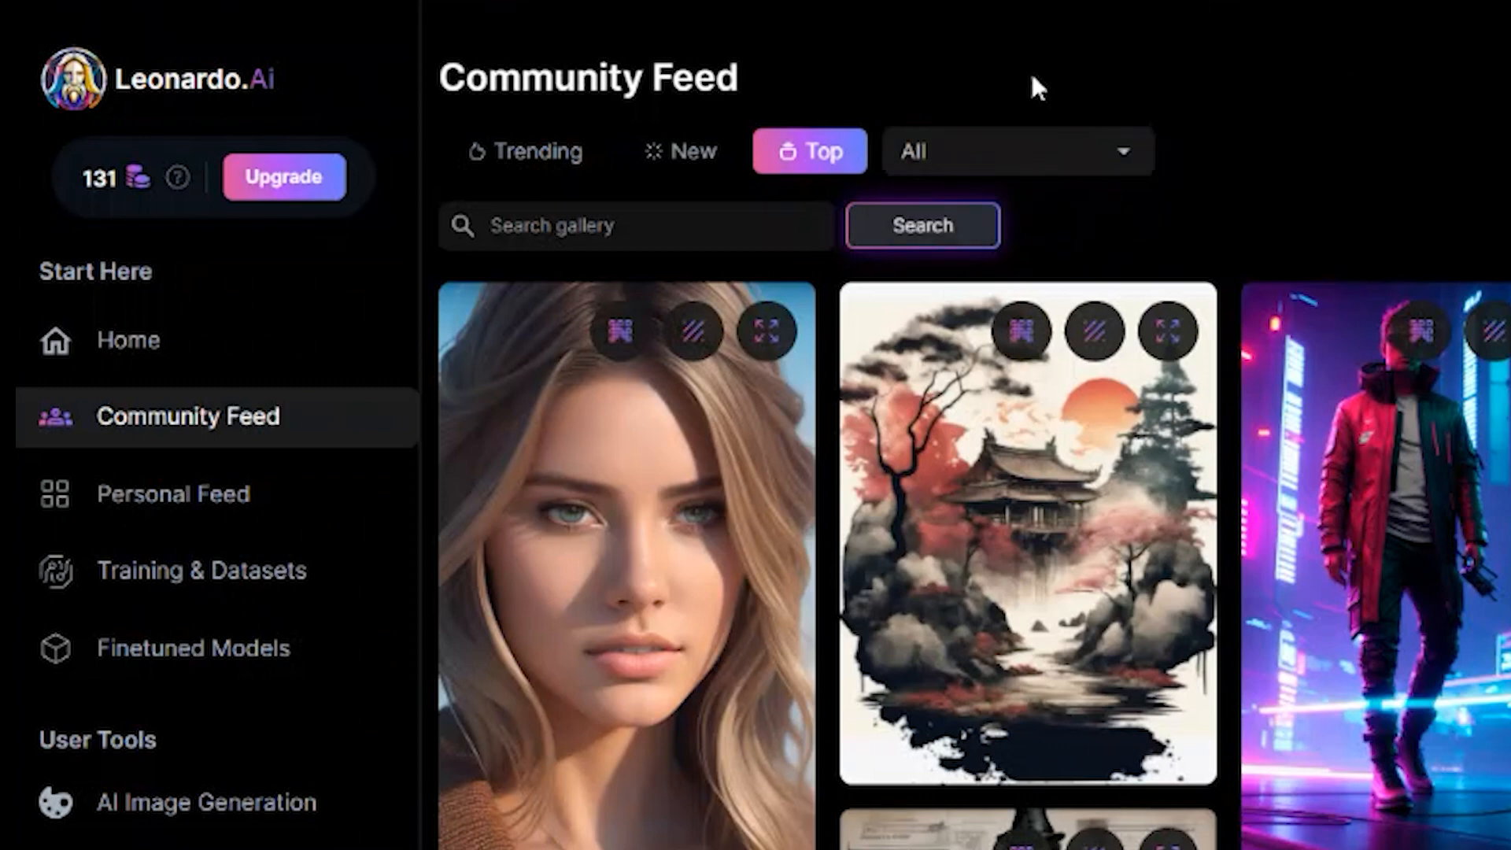
Browse the top images in the Community Feed and locate the gallery search.
scroll(985, 336, "down", 2)
left_click(630, 120)
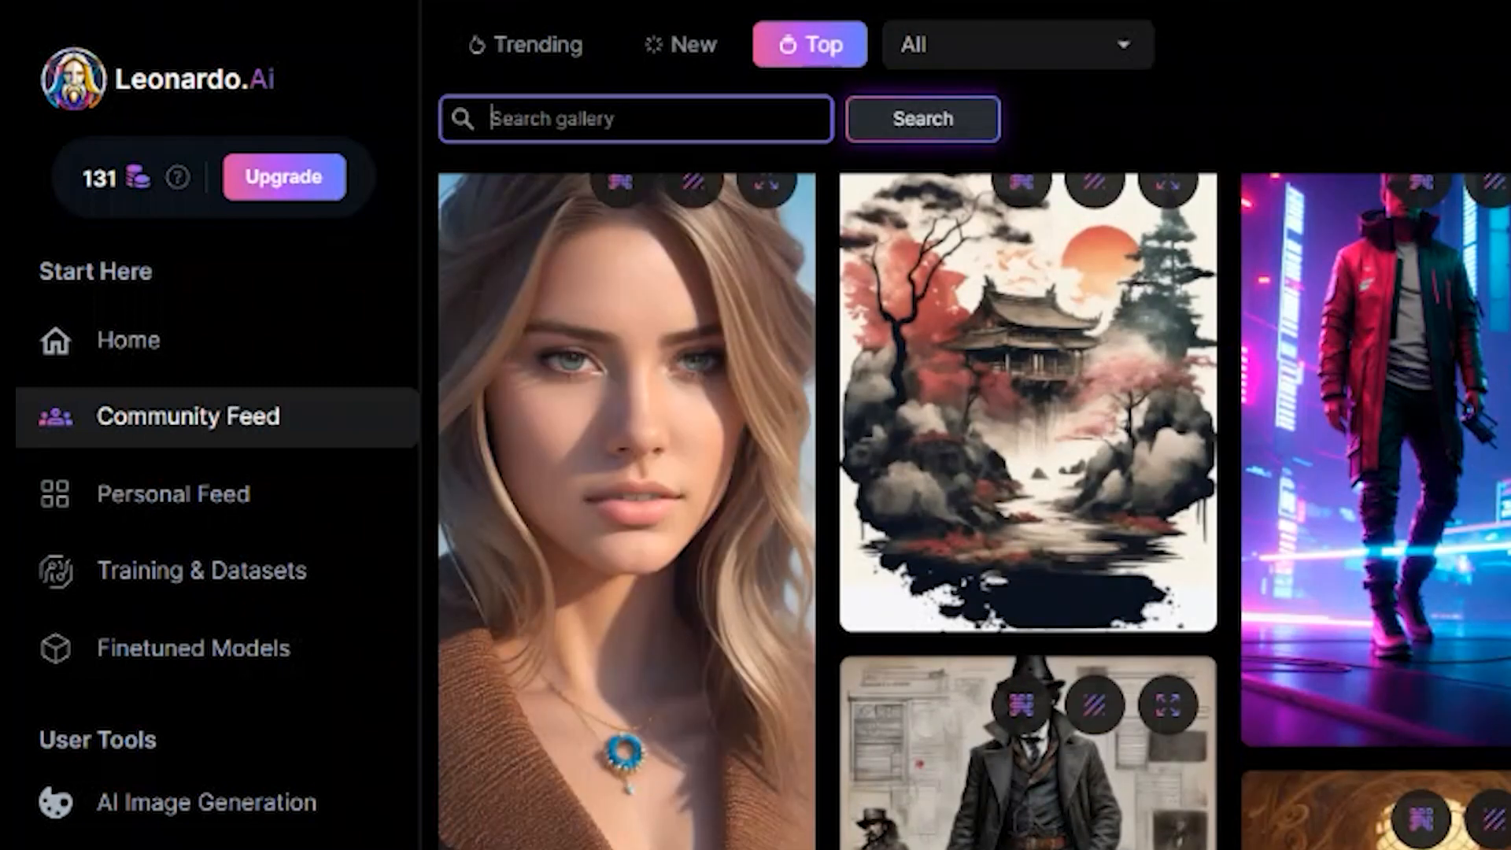
left_click(924, 119)
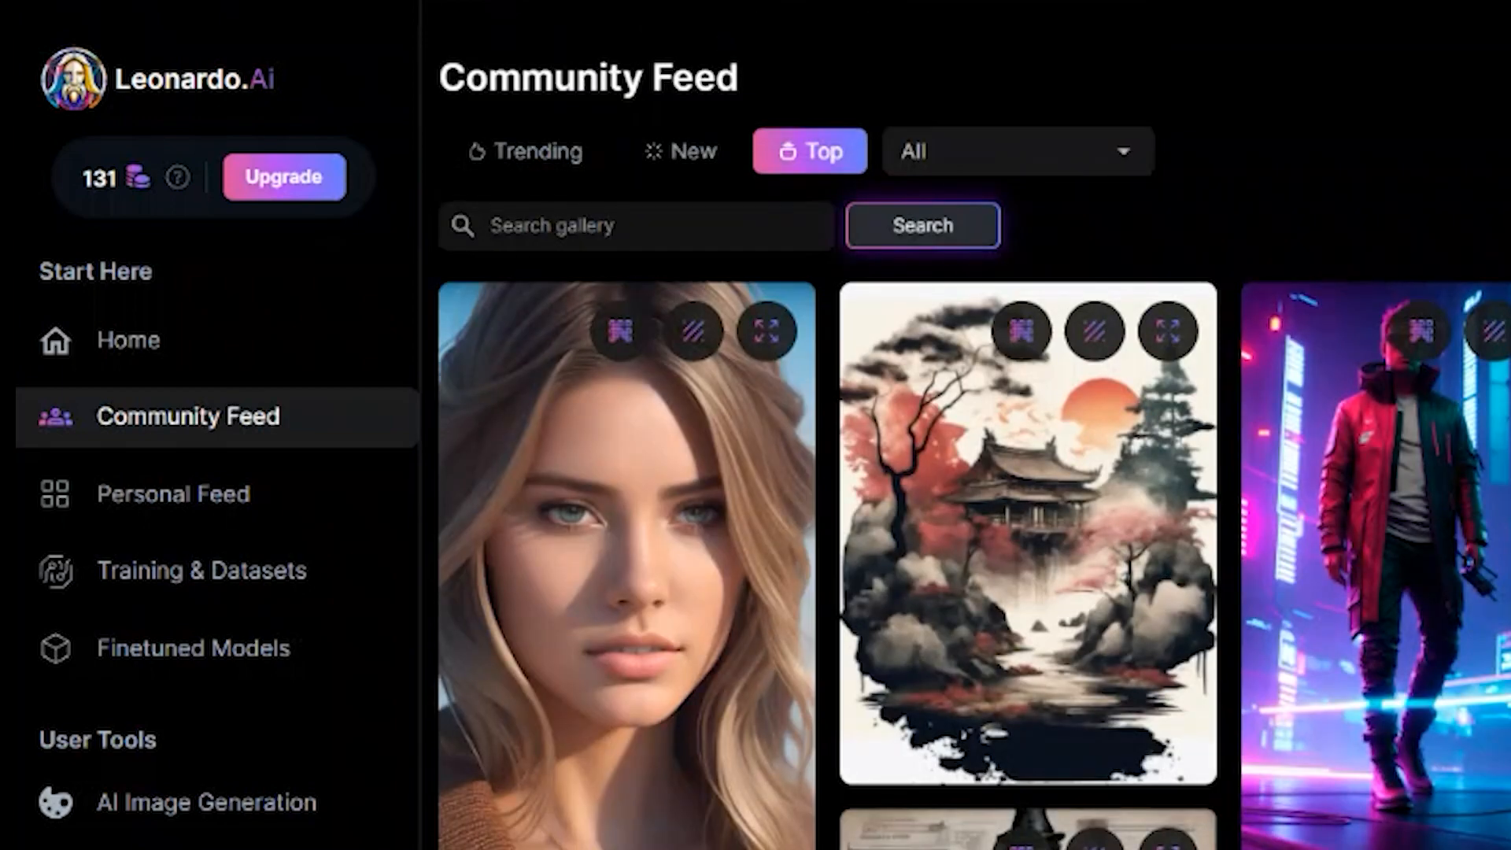
scroll(1055, 441, "down", 10)
scroll(1122, 357, "up", 10)
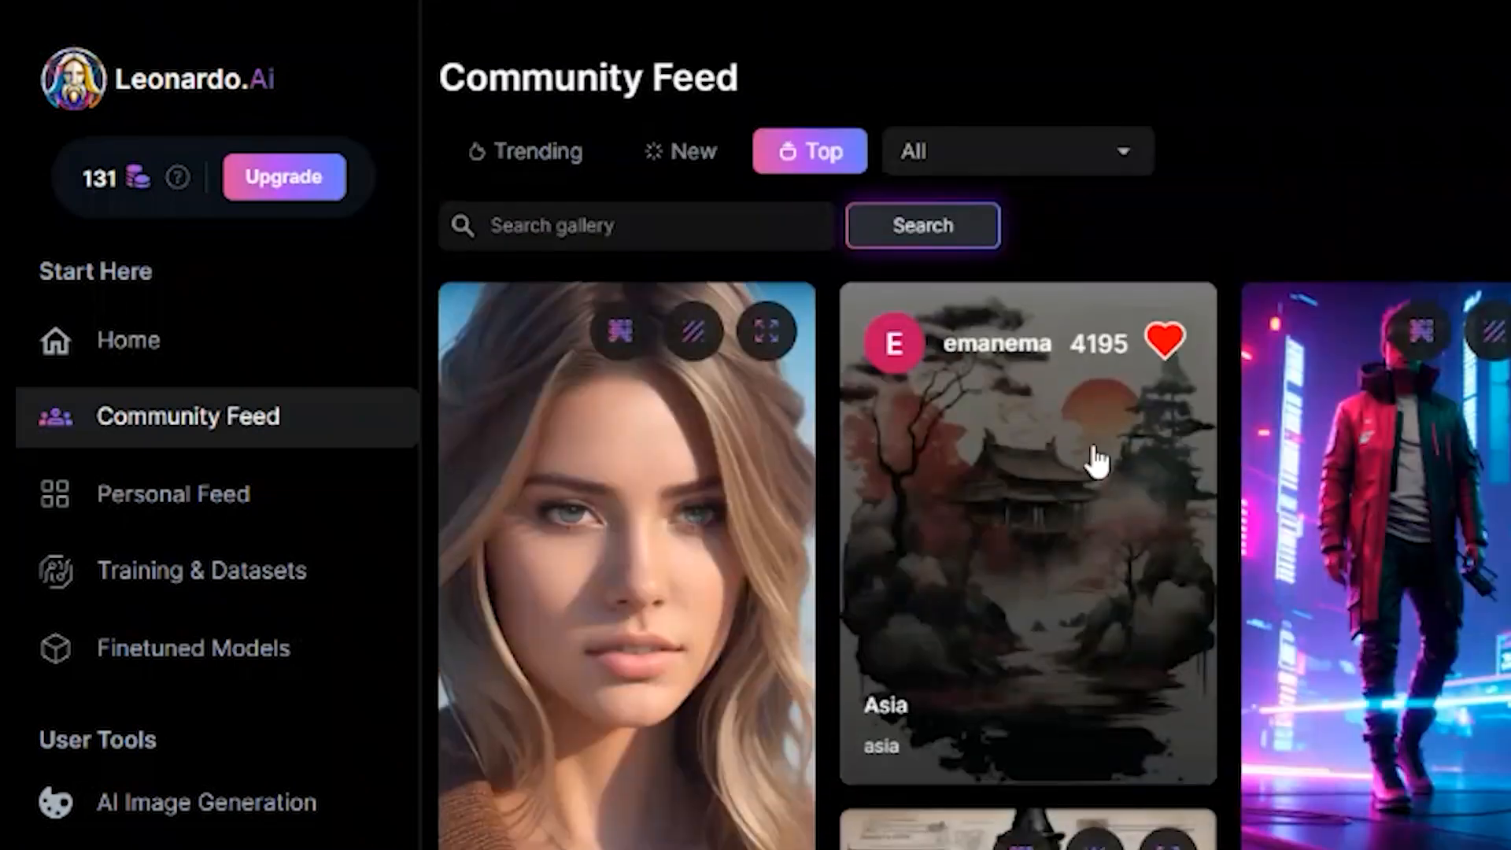
scroll(652, 609, "down", 1)
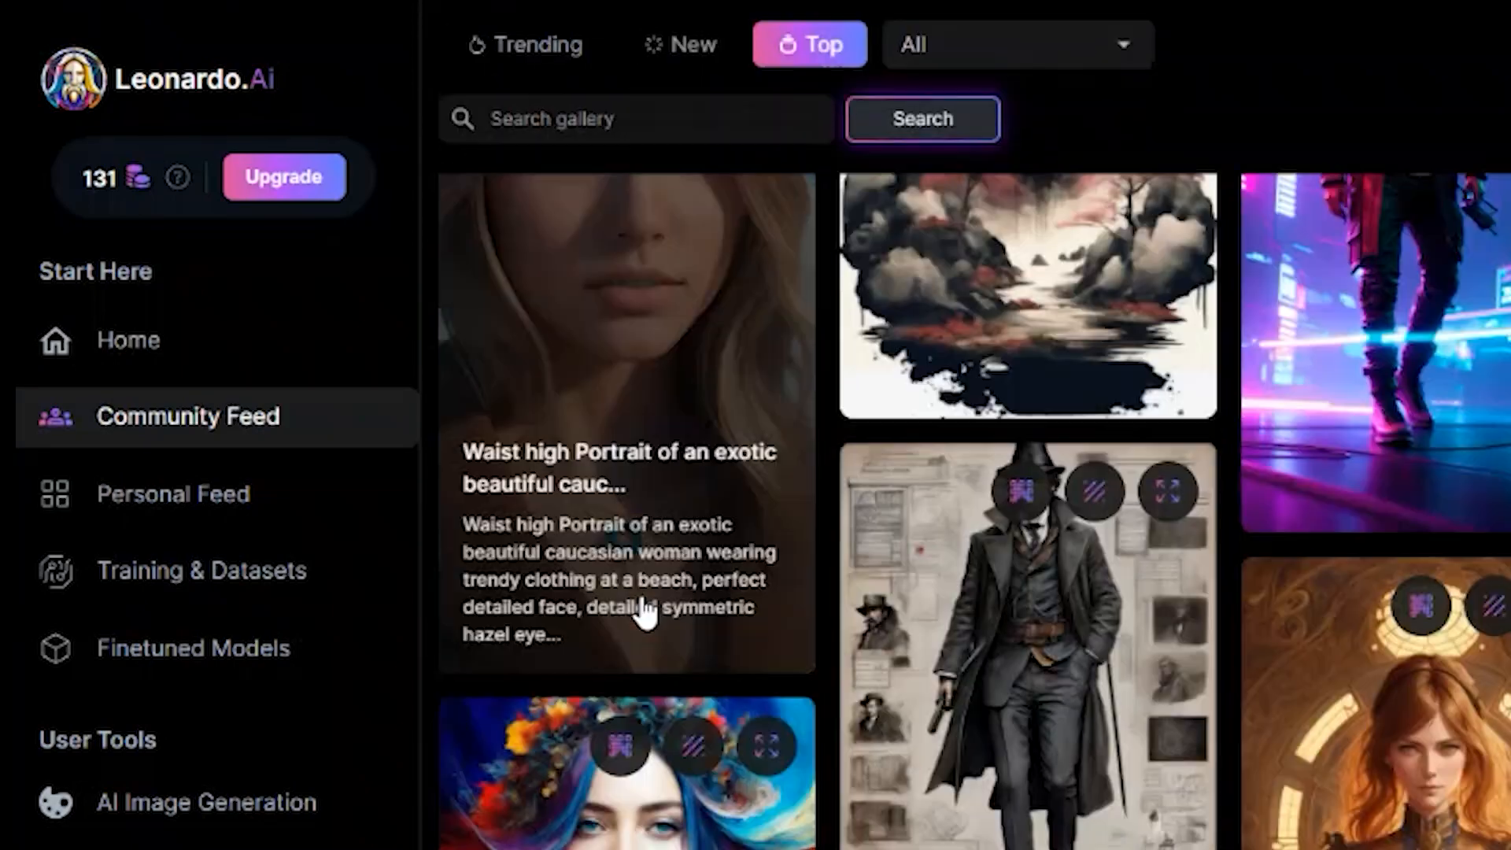
scroll(637, 606, "up", 2)
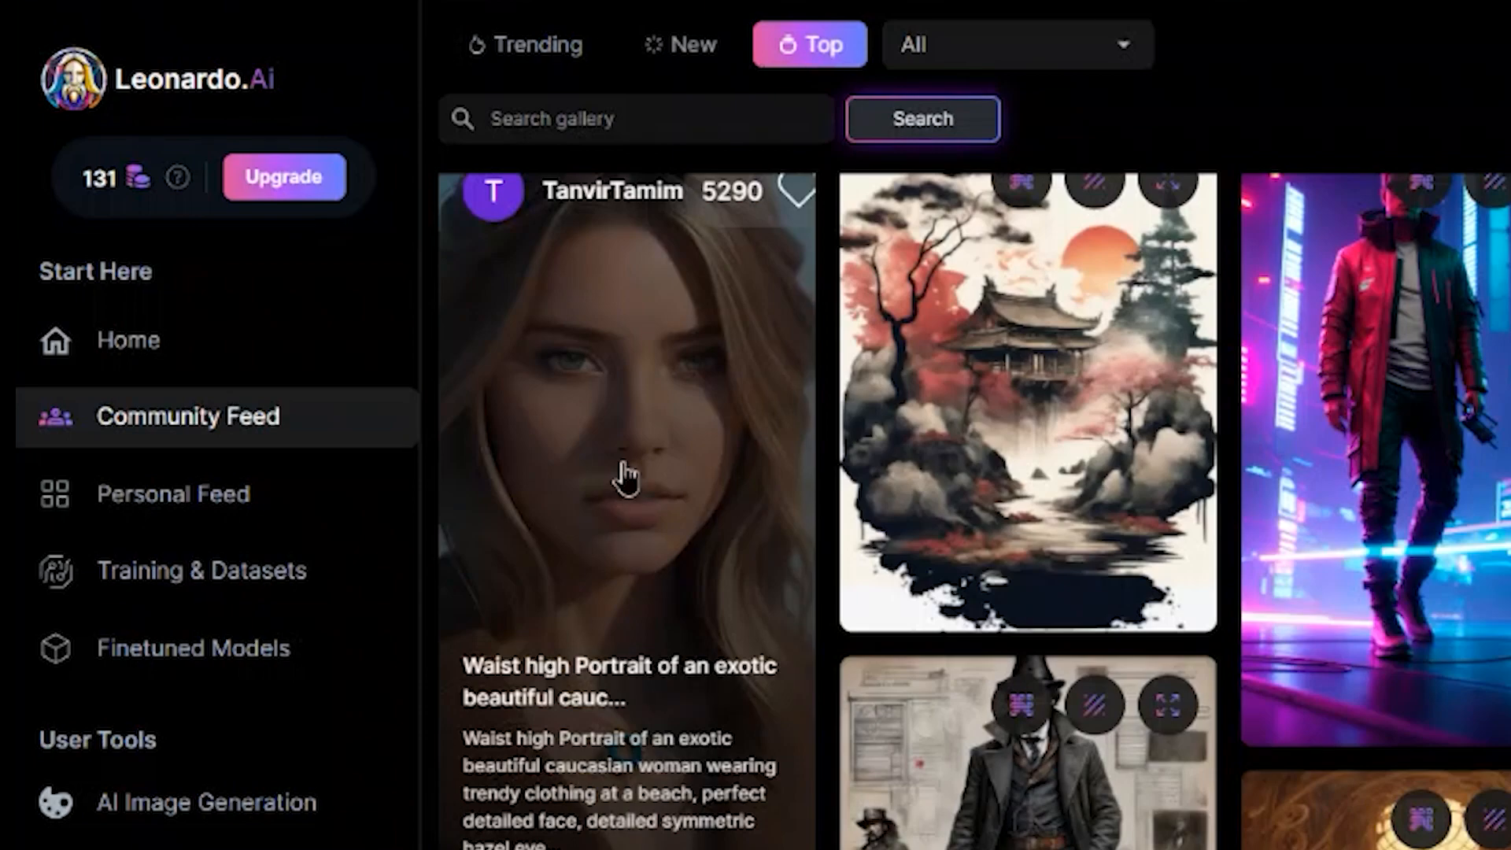
Open the details of the blonde woman's beach portrait and highlight its full prompt.
left_click(626, 476)
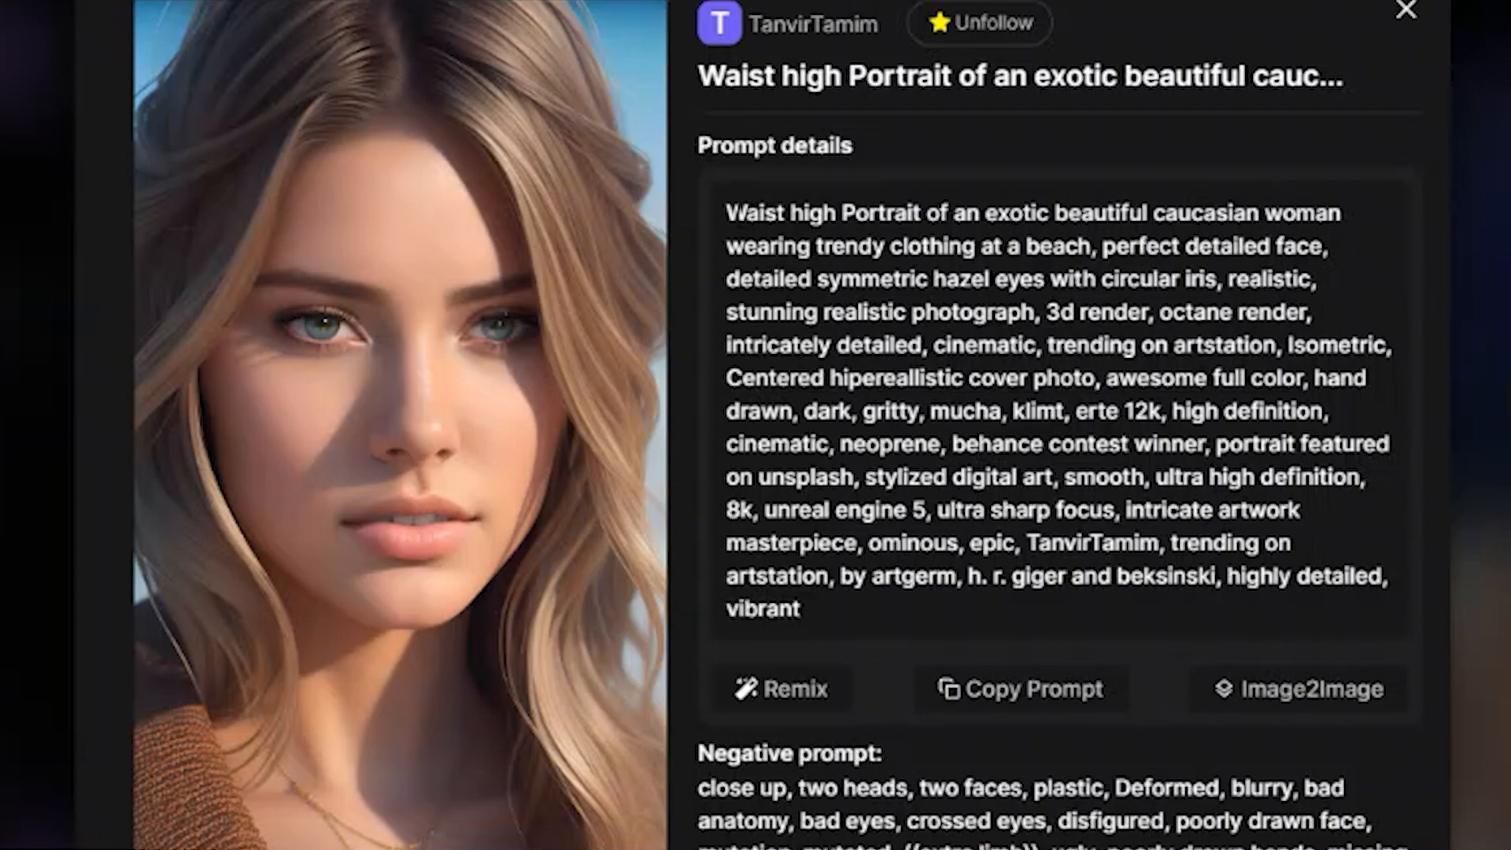
left_click_drag(727, 220, 1028, 614)
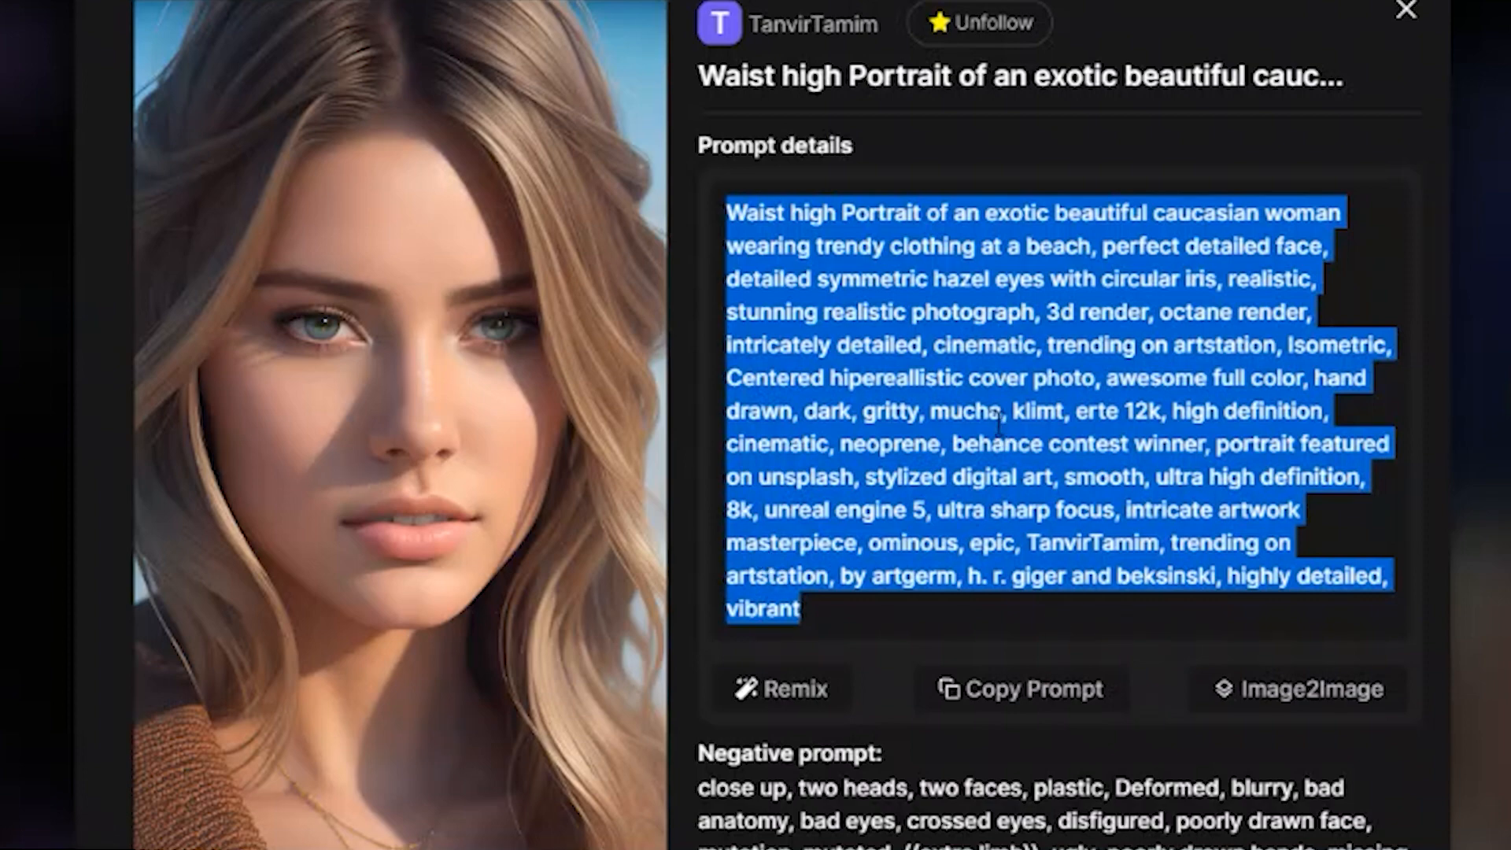
scroll(994, 425, "down", 1)
scroll(994, 425, "down", 2)
left_click_drag(725, 57, 897, 448)
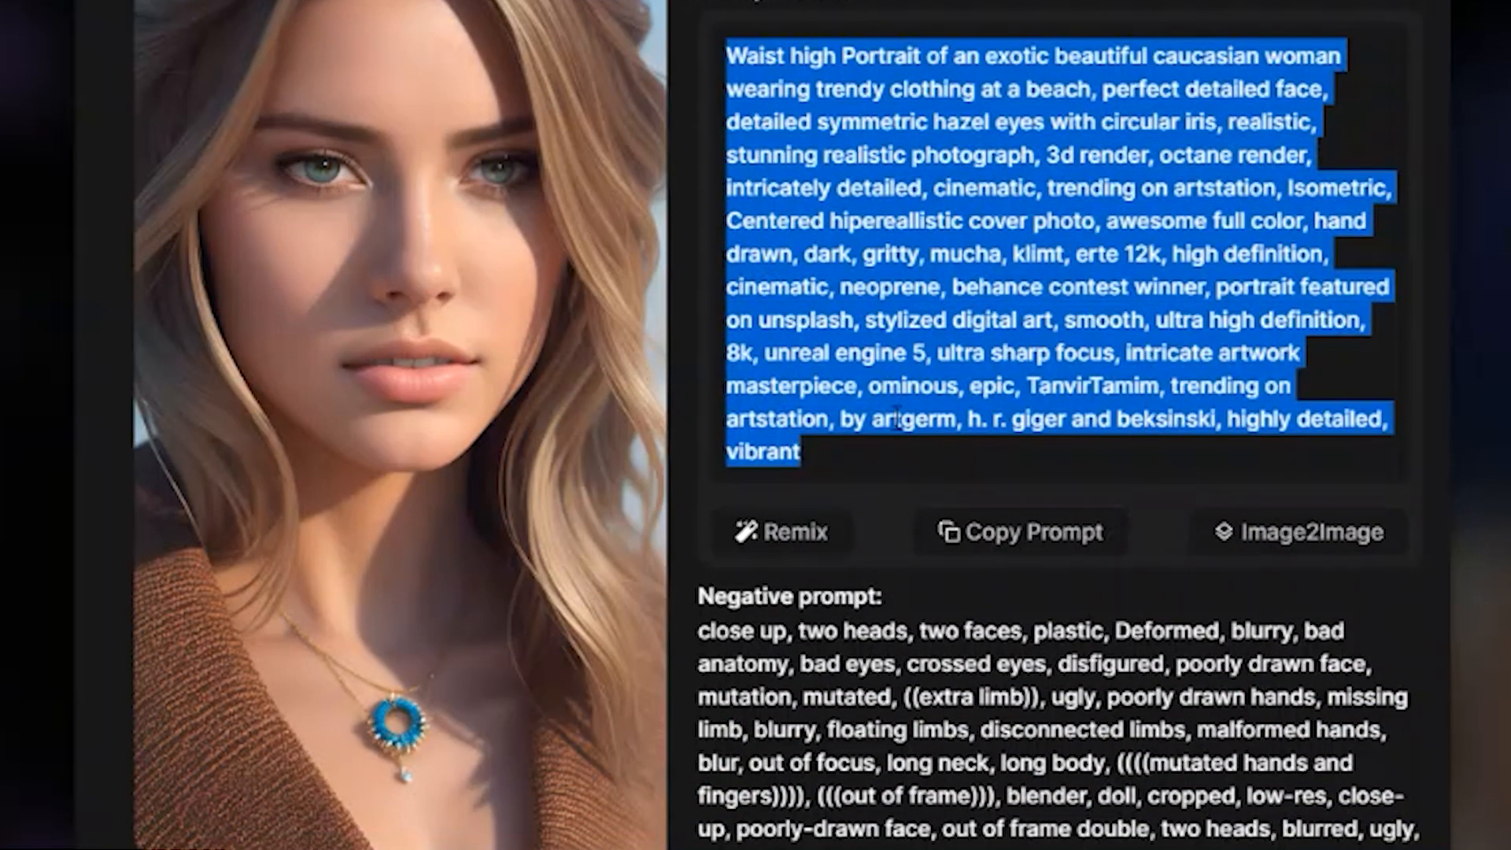
Review the portrait's prompt and negative prompt, and close the image details.
scroll(897, 449, "down", 4)
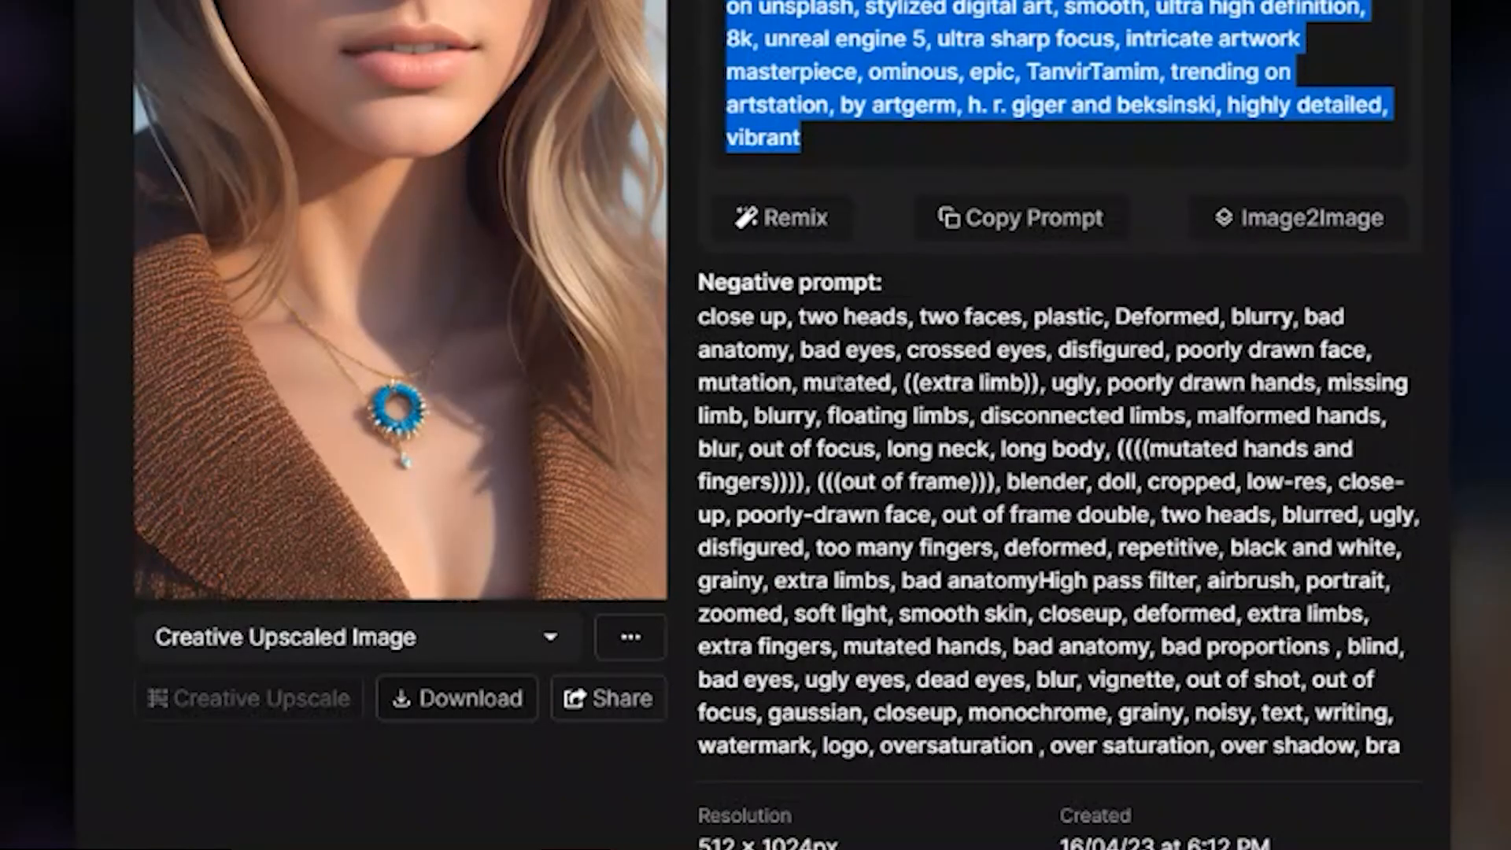
scroll(840, 383, "up", 5)
scroll(875, 350, "down", 5)
left_click_drag(936, 515, 1184, 333)
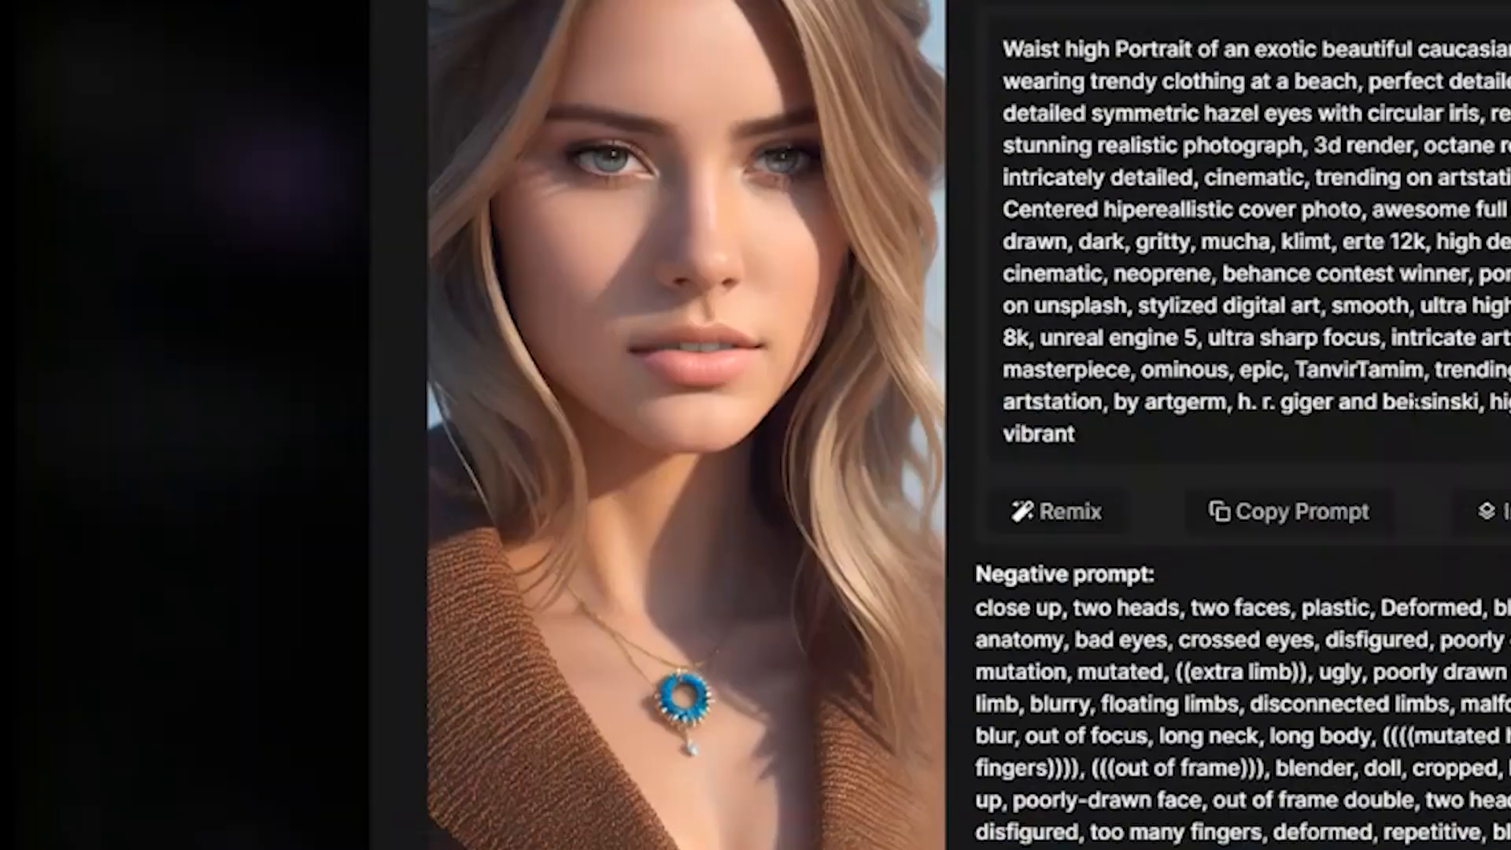
scroll(1414, 402, "up", 1)
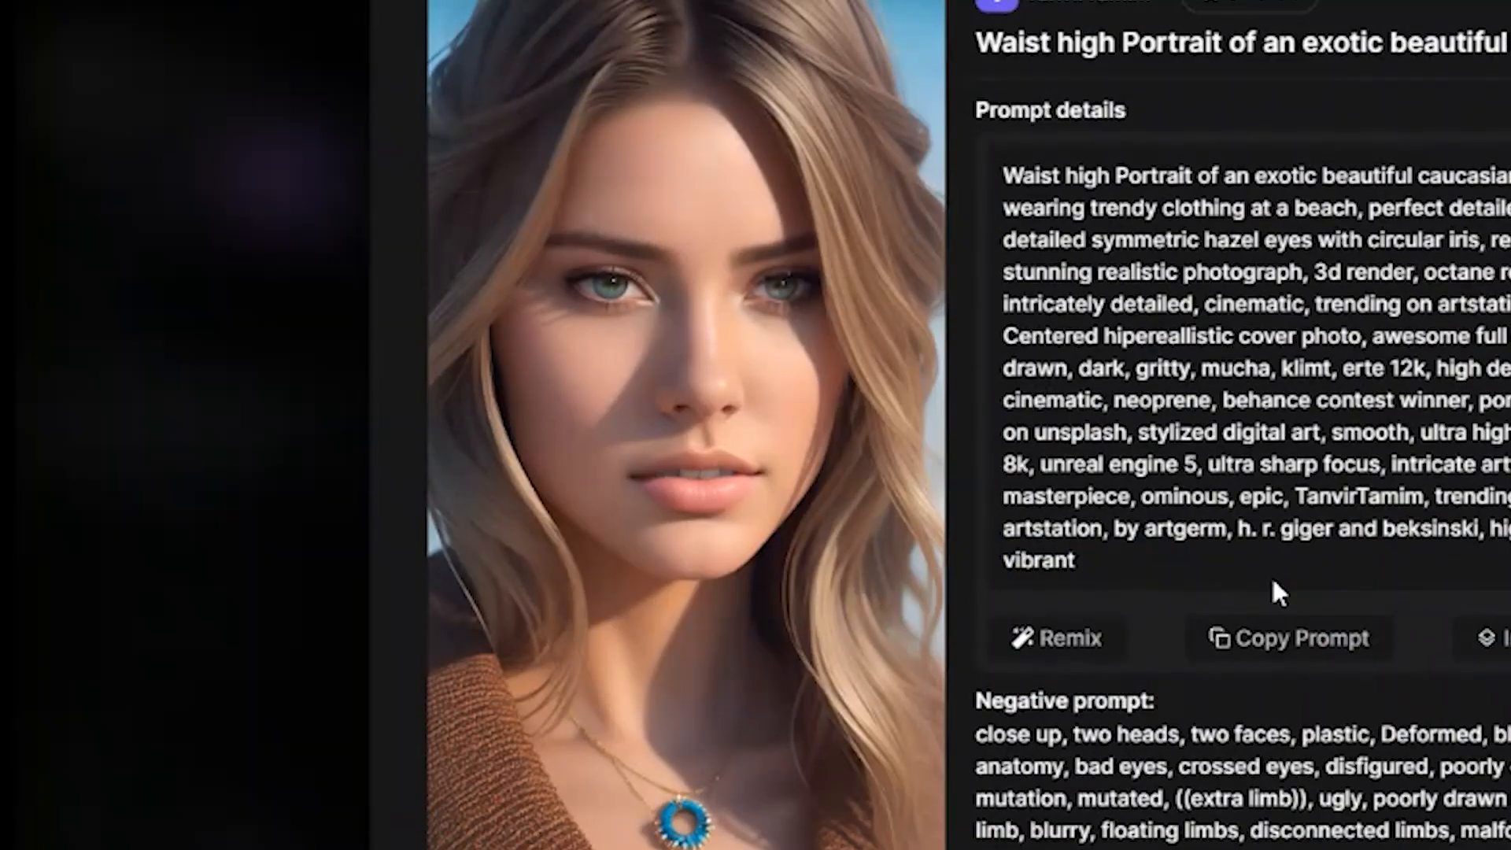
scroll(1340, 647, "up", 2)
key("Escape")
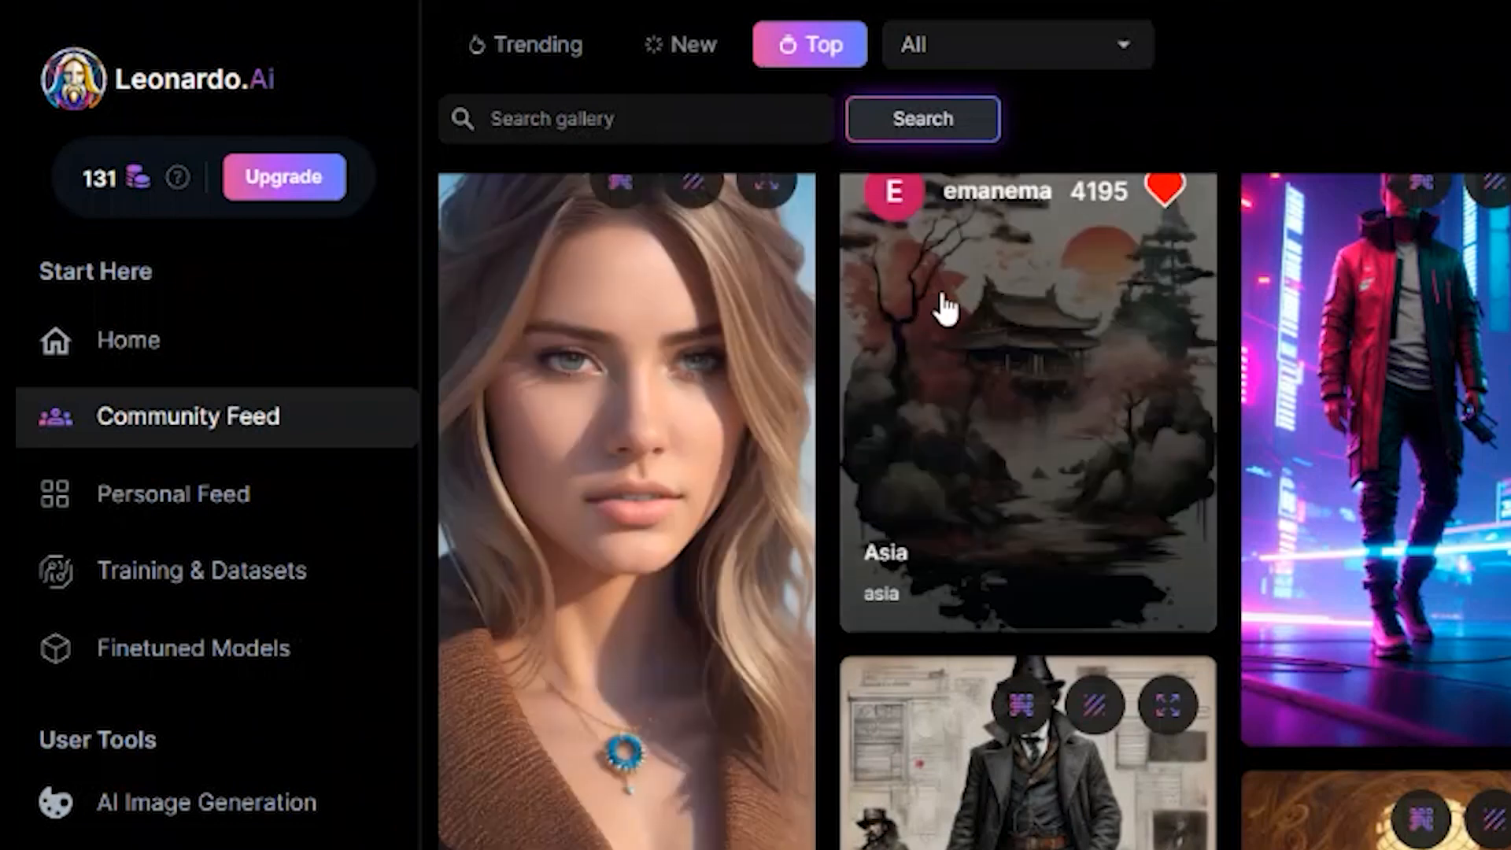
Go to the Personal Feed and open the Brazilian woman image in the orange and blue outfit to read its prompt.
scroll(975, 314, "down", 2)
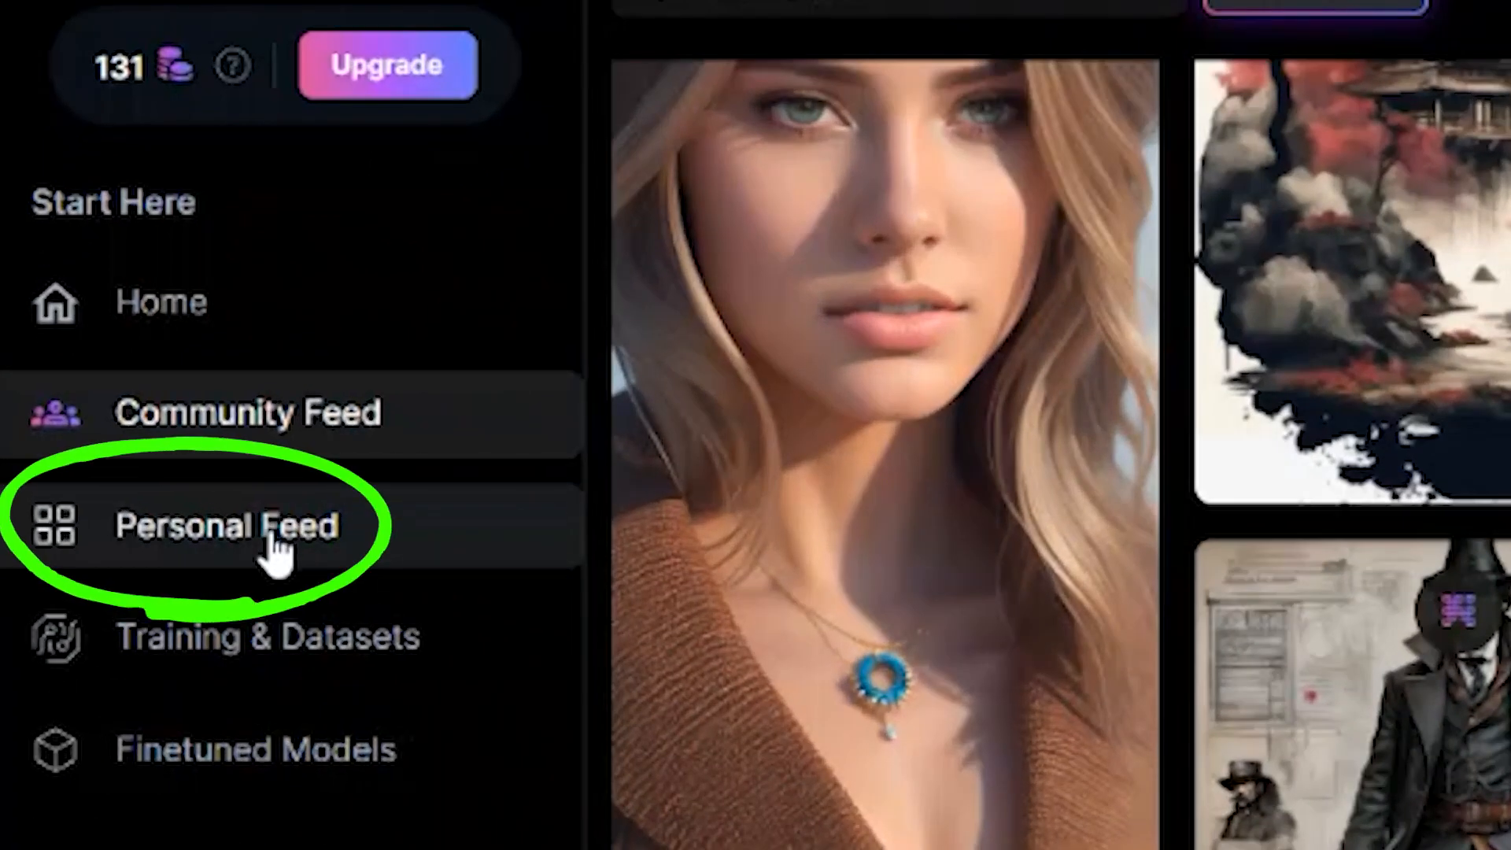
left_click(271, 528)
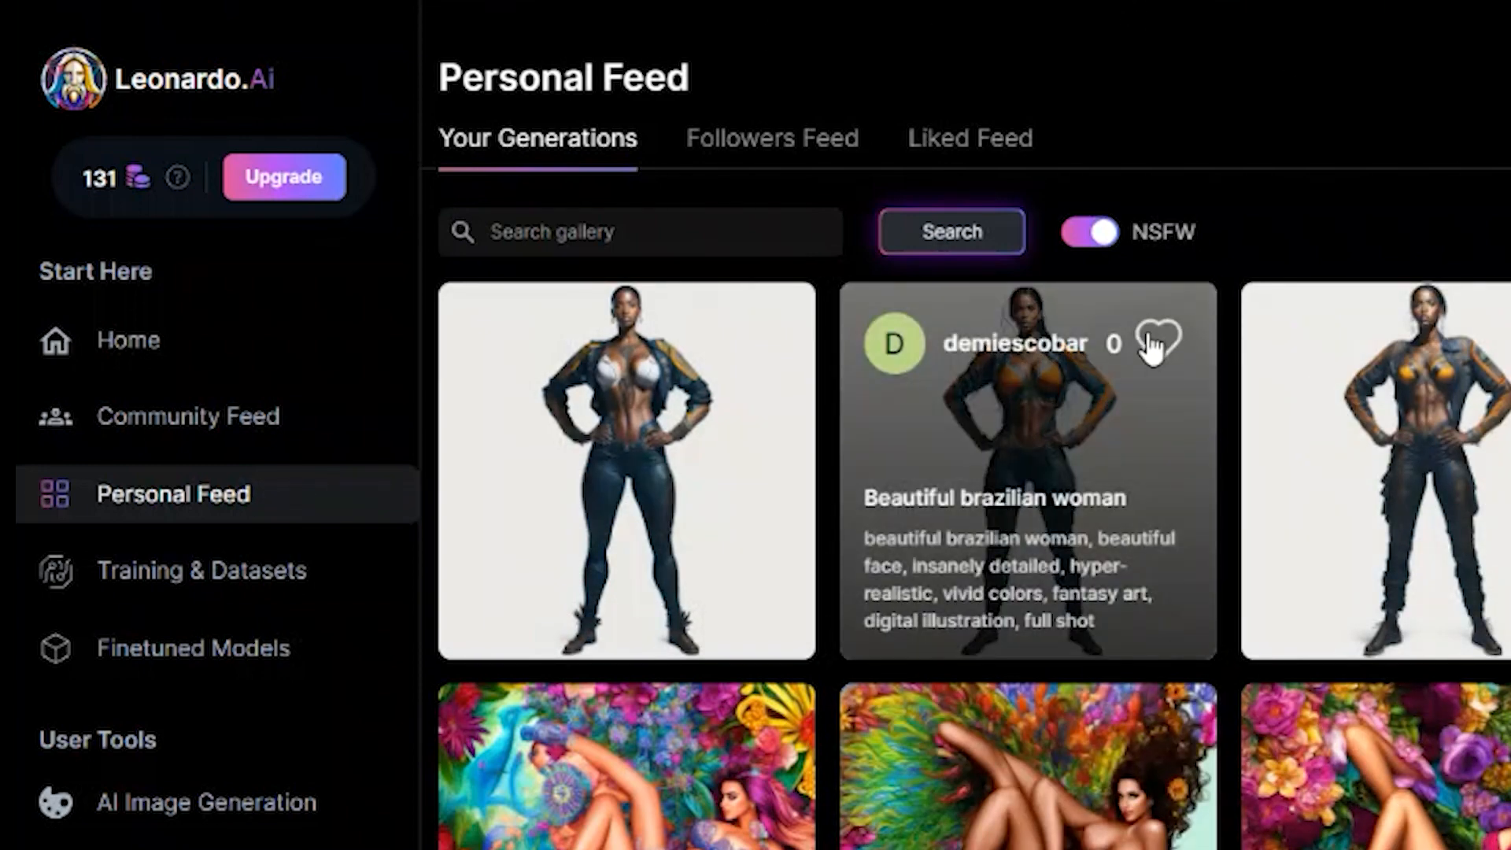
left_click(1056, 428)
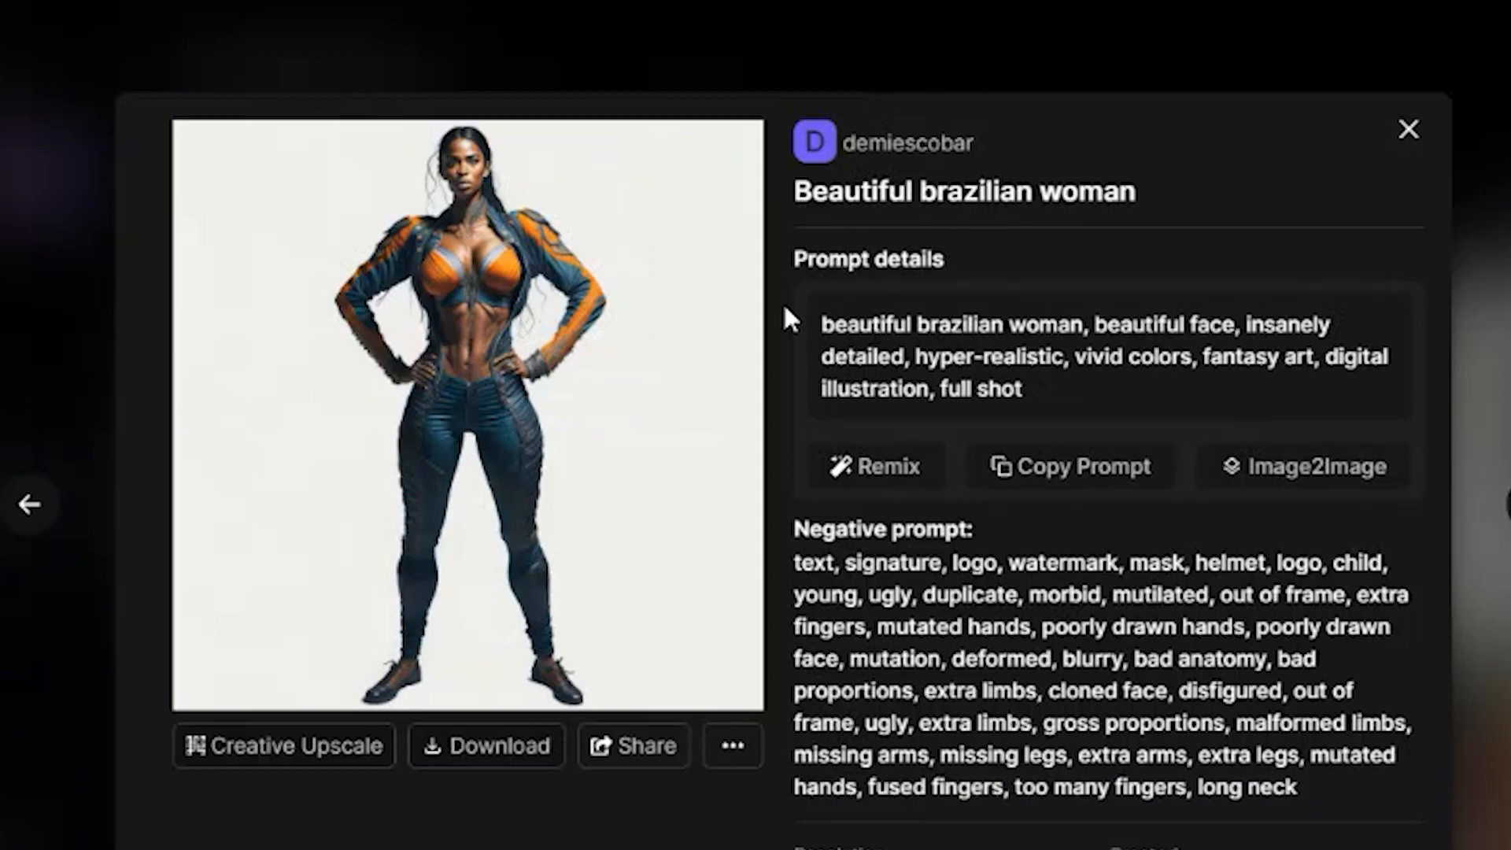
left_click_drag(811, 331, 940, 358)
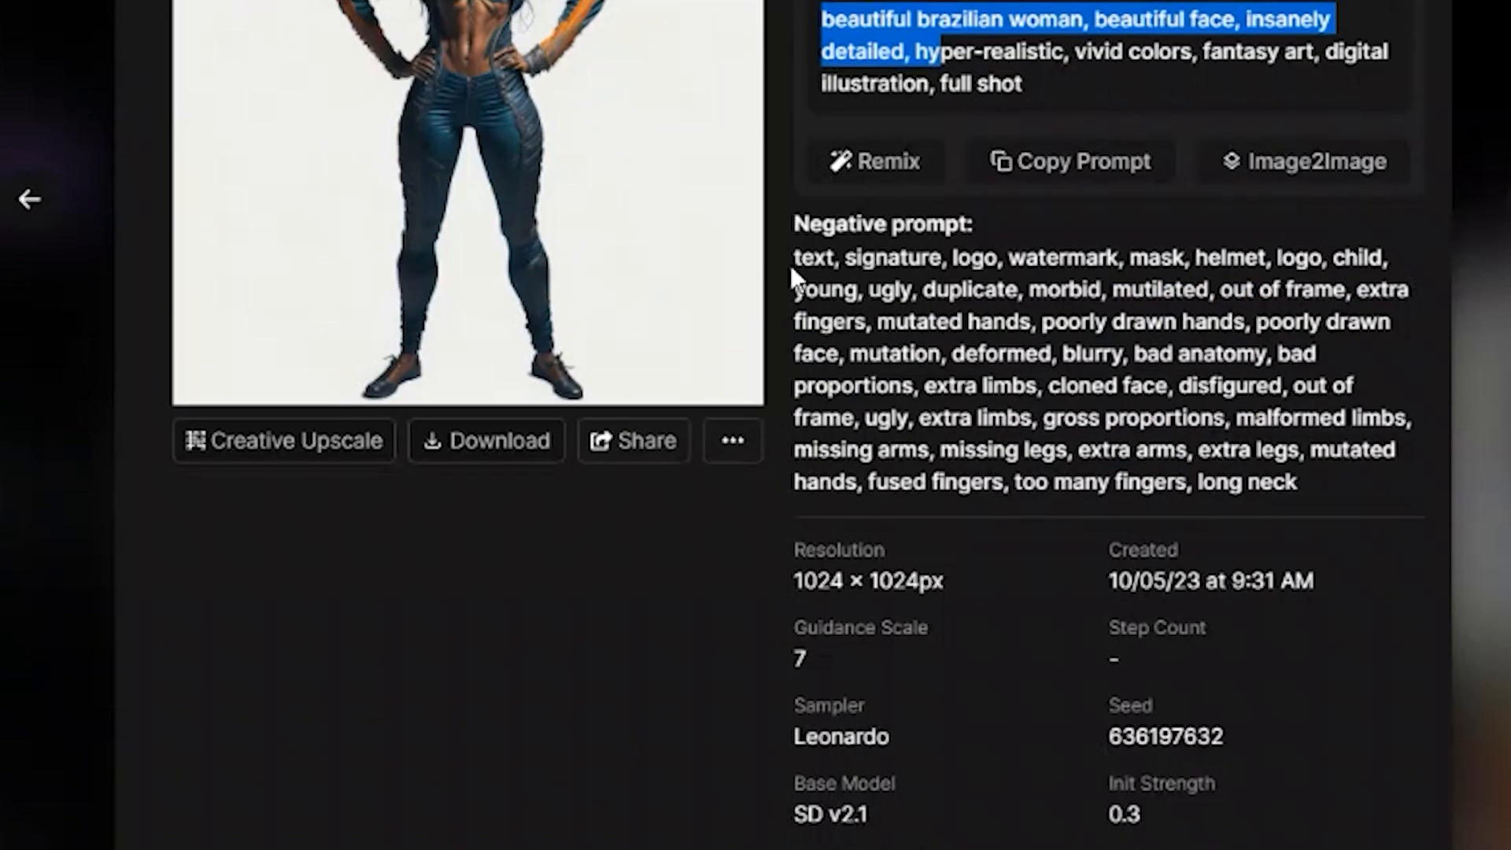
Examine the image's negative prompt and generation details, including base model, seed and finetuned model.
left_click_drag(795, 258, 956, 437)
scroll(1031, 421, "down", 2)
left_click(971, 430)
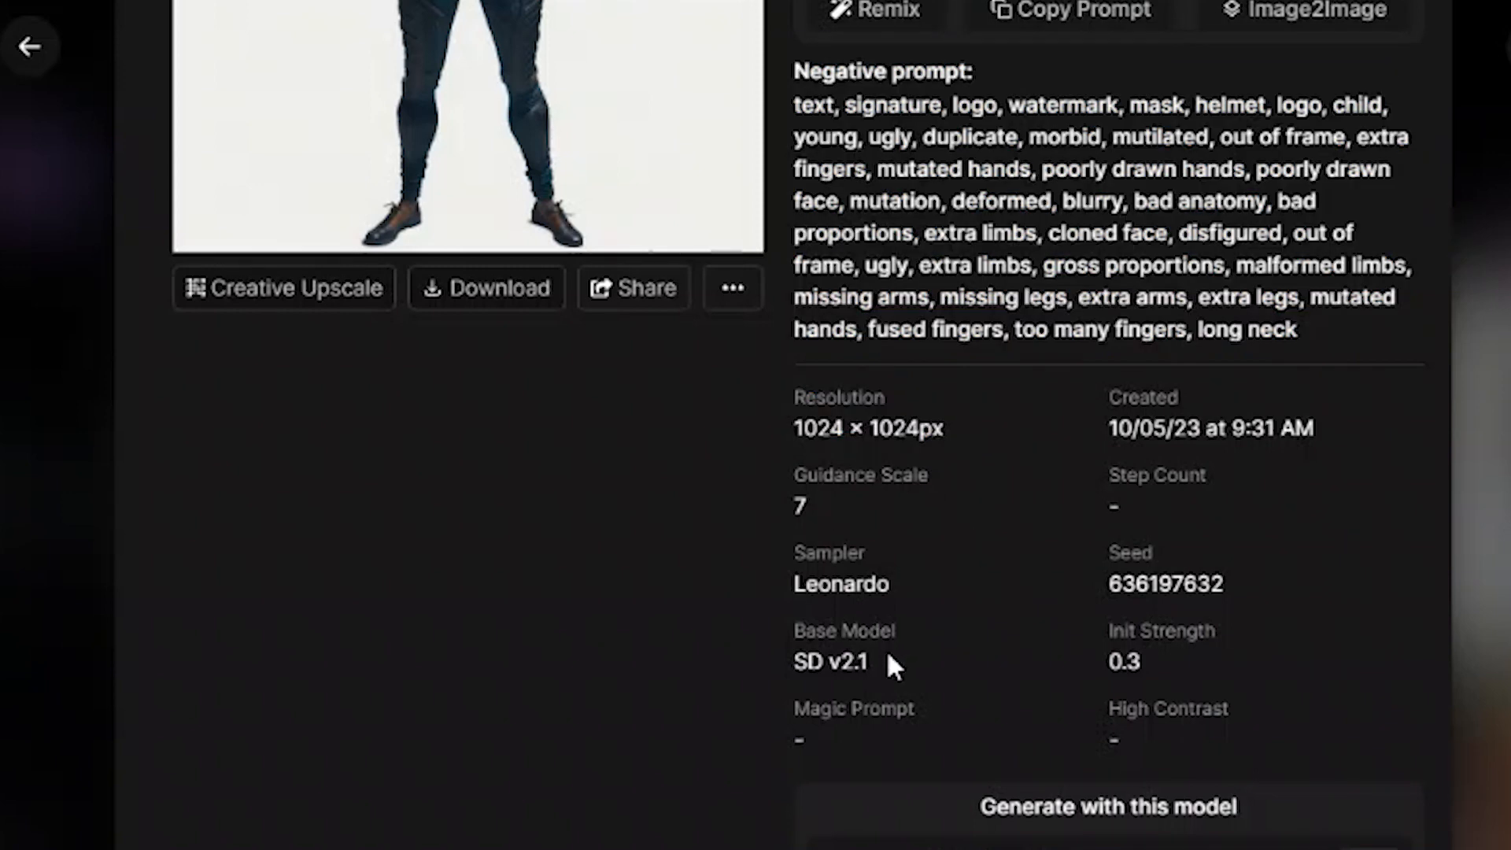
left_click_drag(787, 662, 804, 662)
double_click(1130, 579)
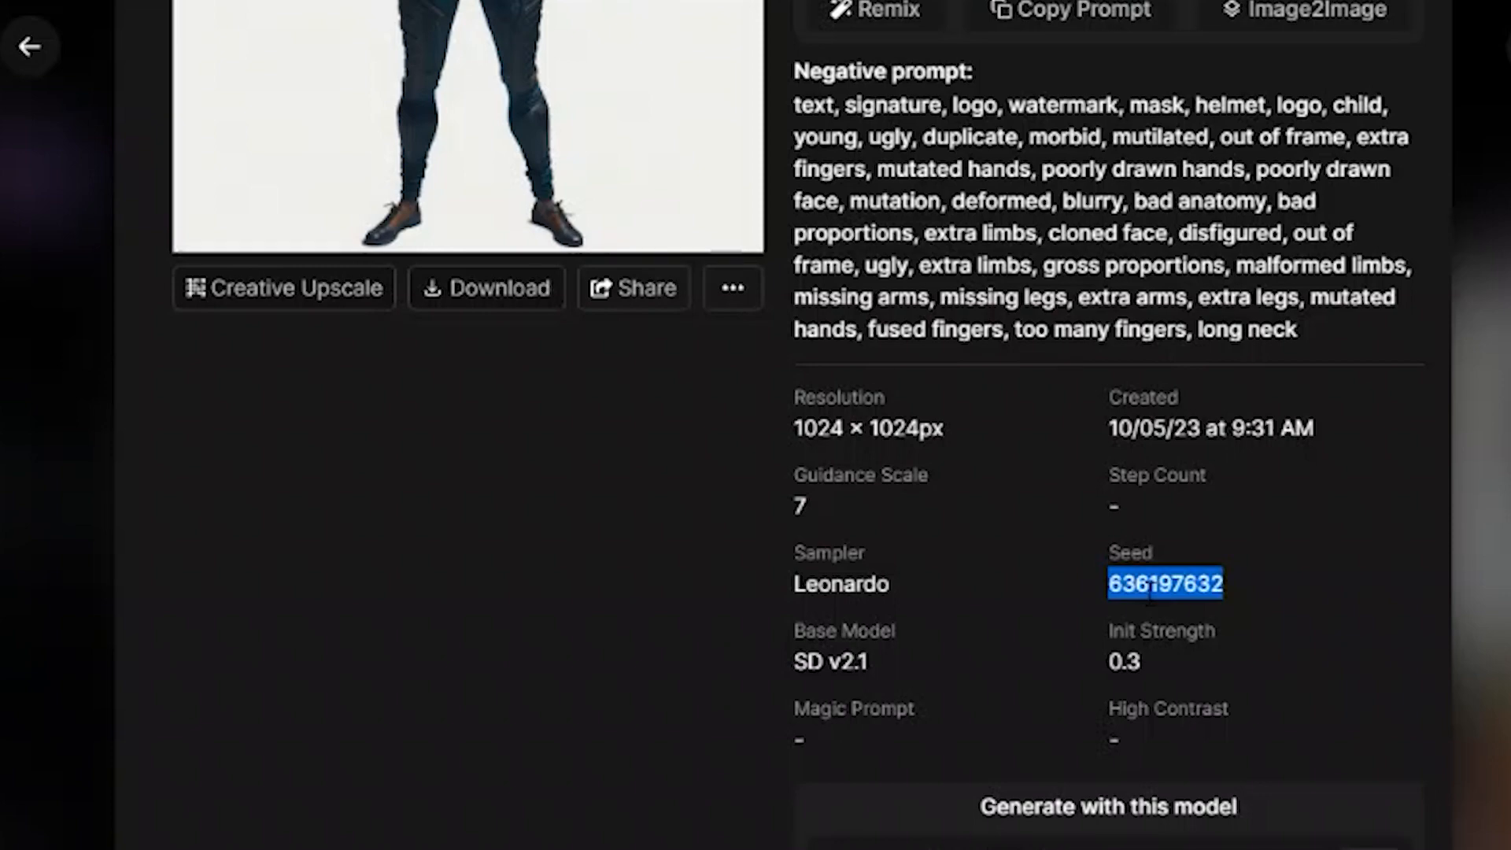
scroll(1191, 574, "down", 3)
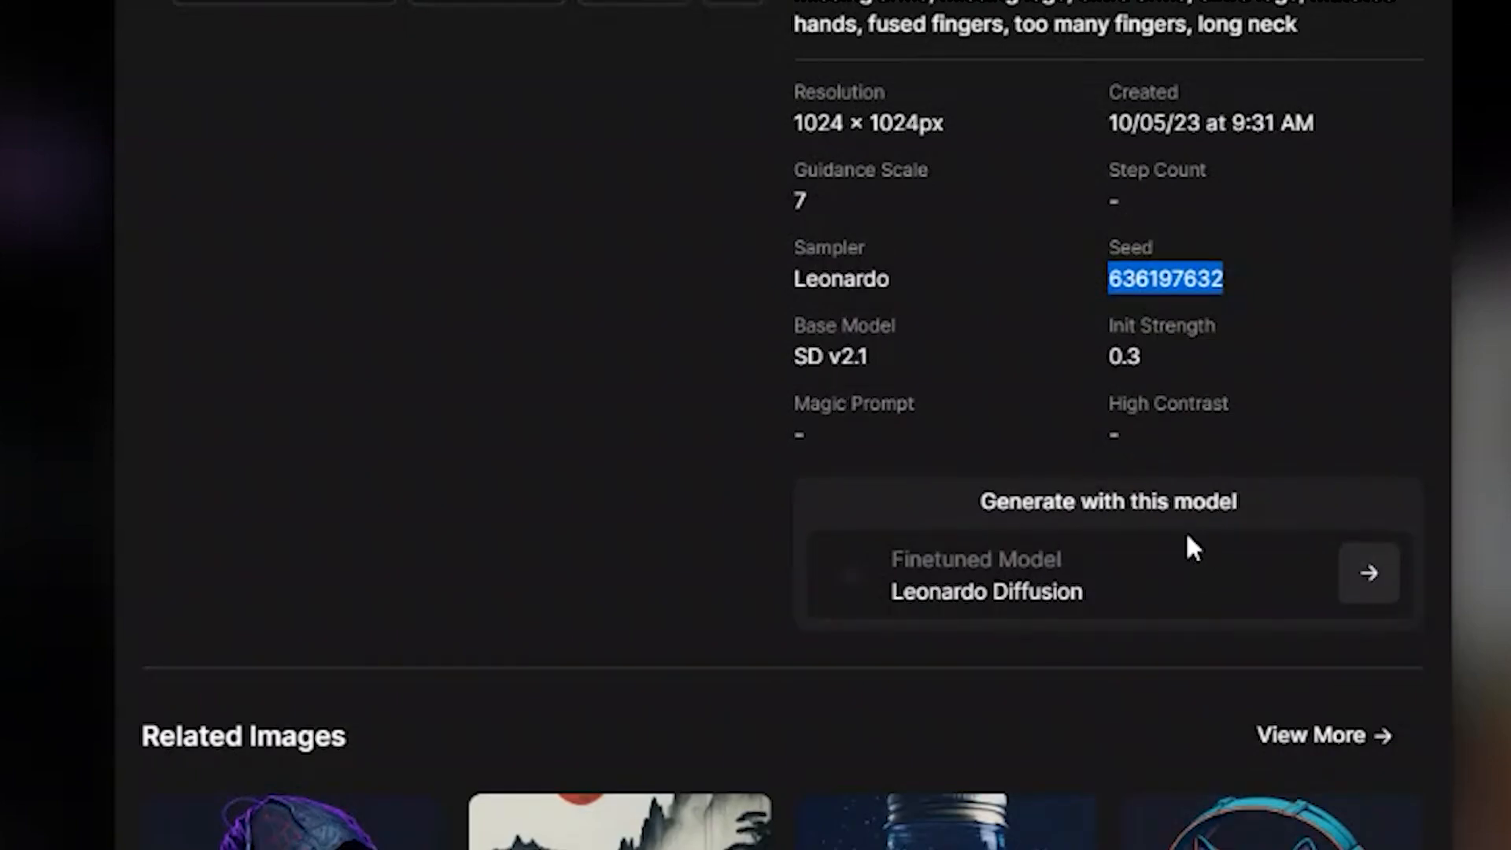
scroll(1187, 546, "up", 7)
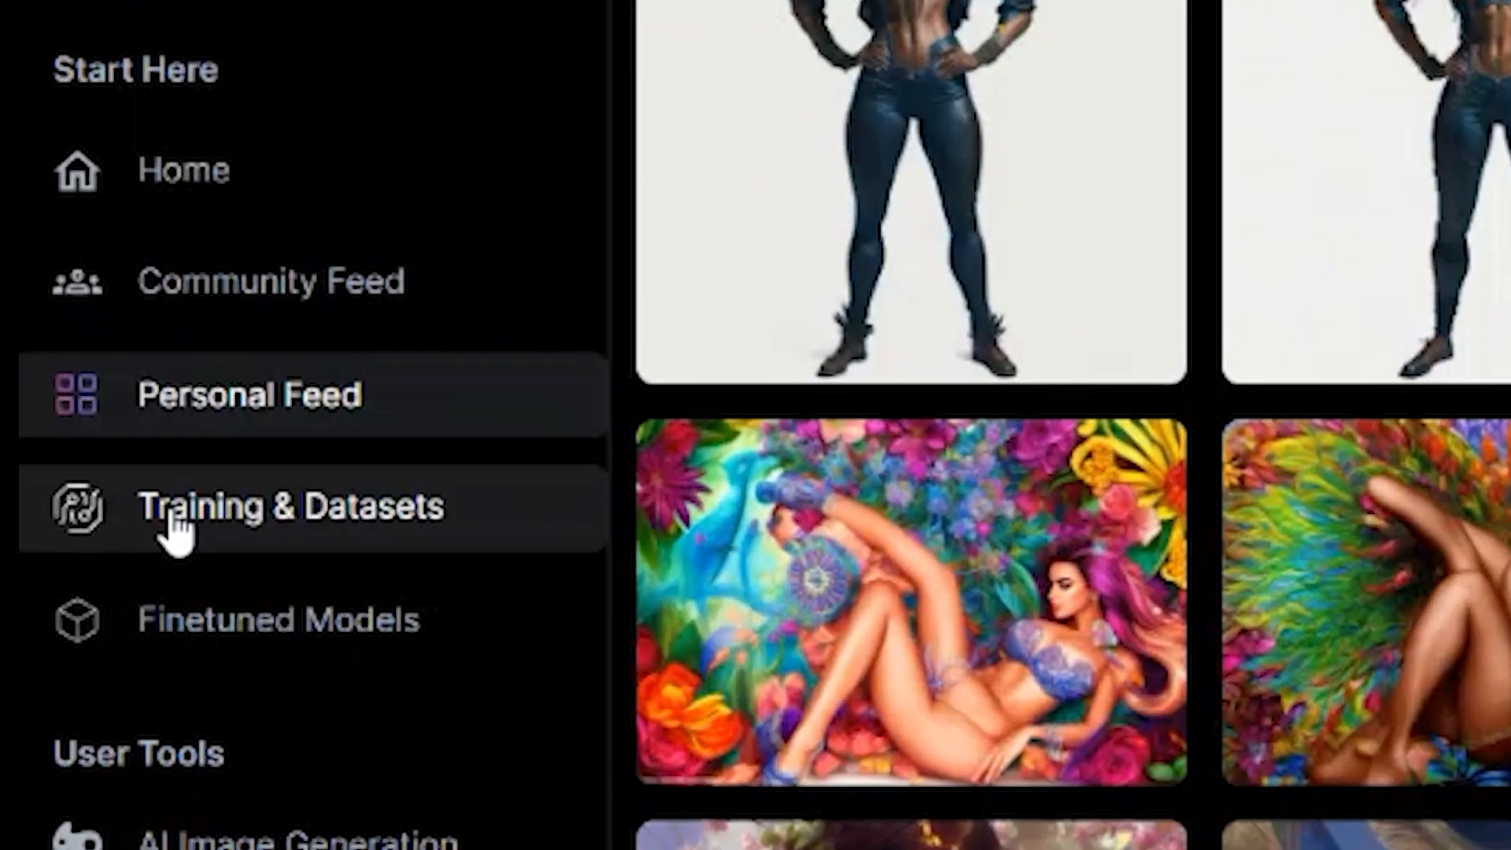
View Training & Datasets and the Community, Your and Favourite Models lists under Finetuned Models.
left_click(209, 508)
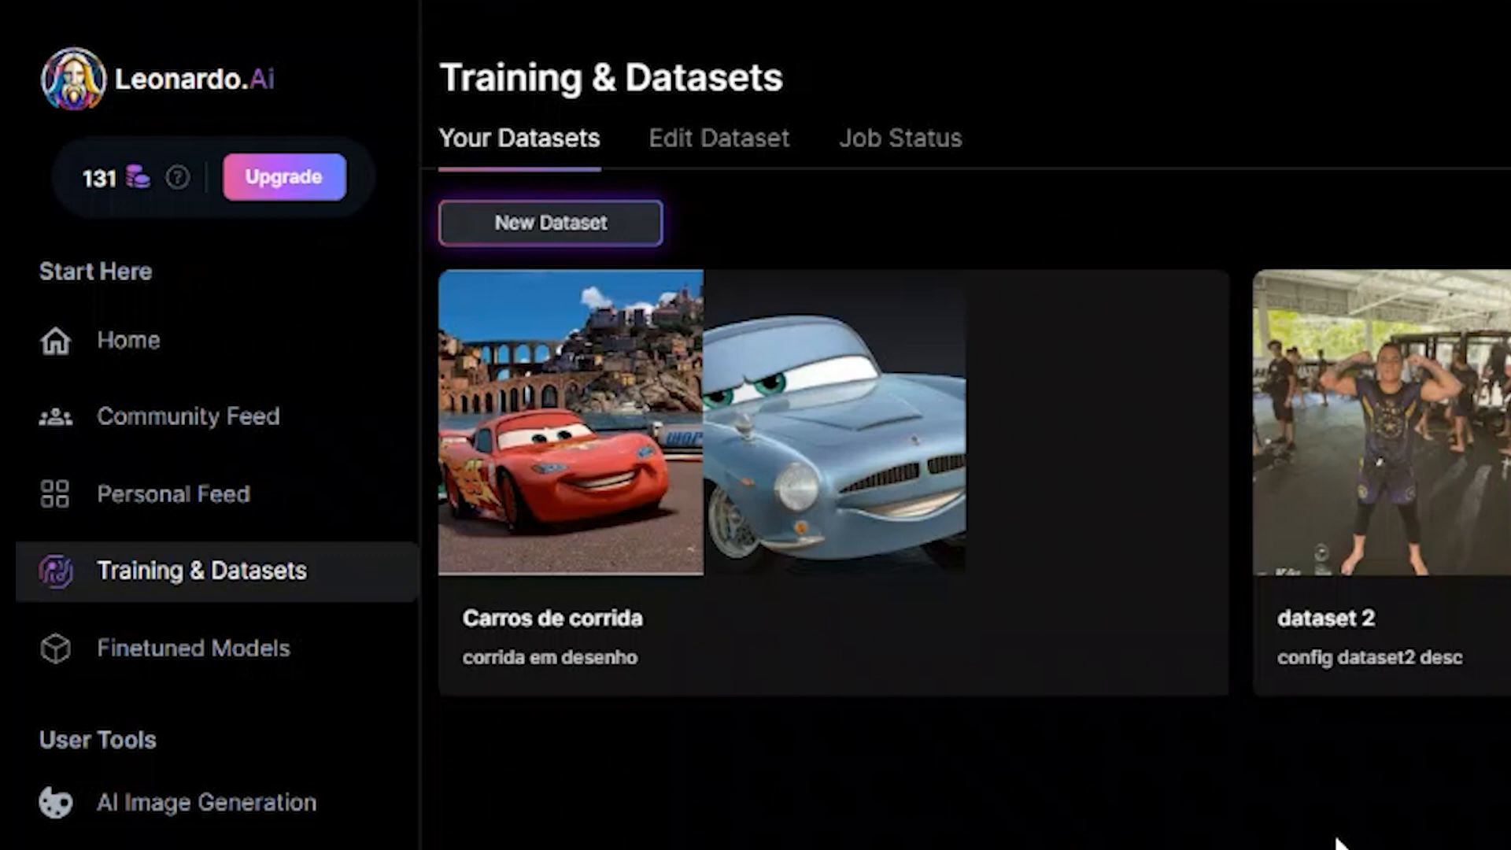
left_click(152, 654)
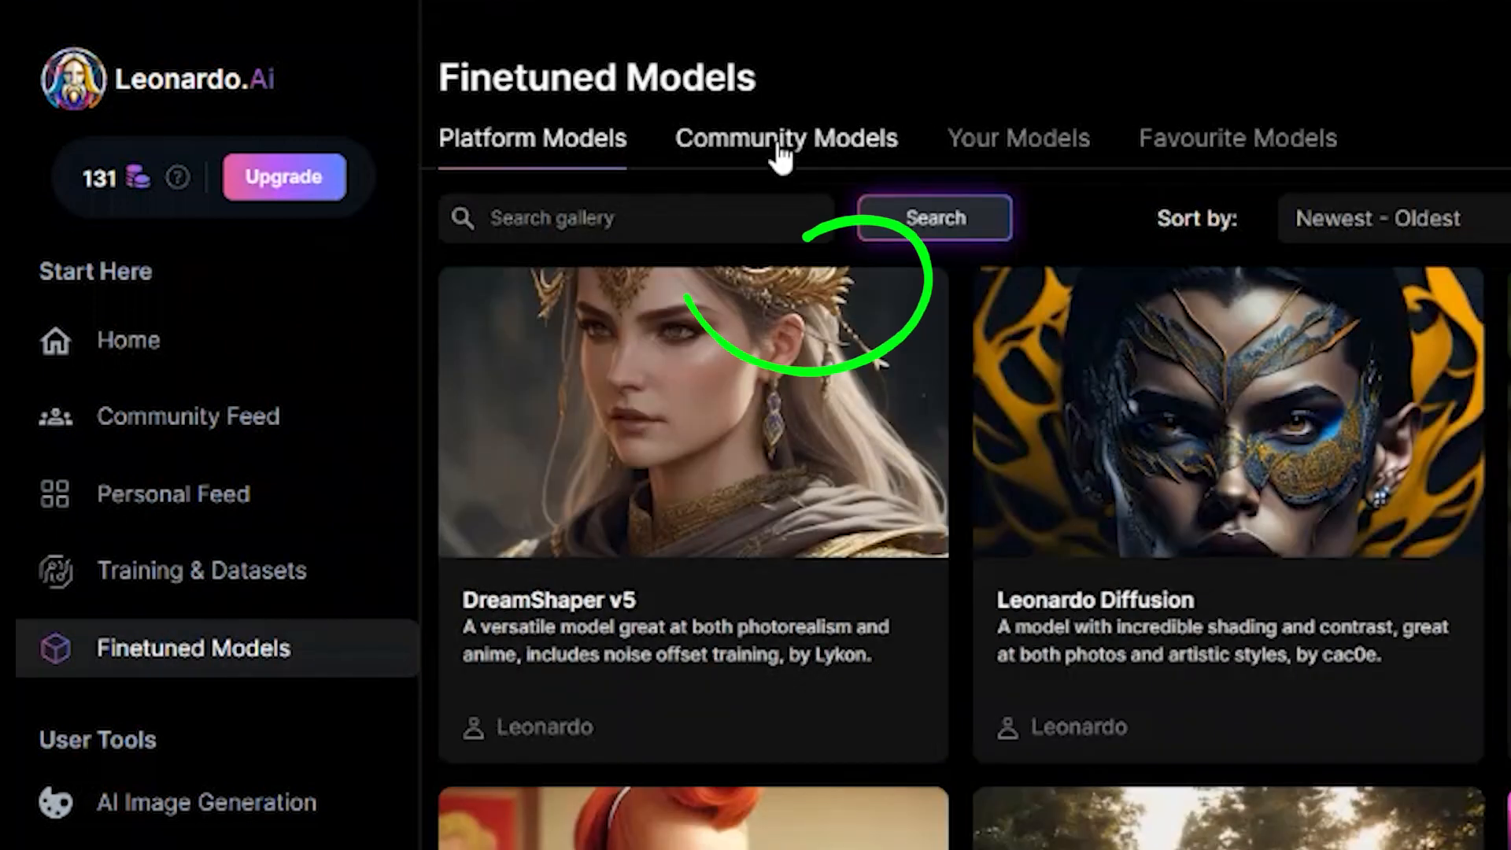
left_click(781, 148)
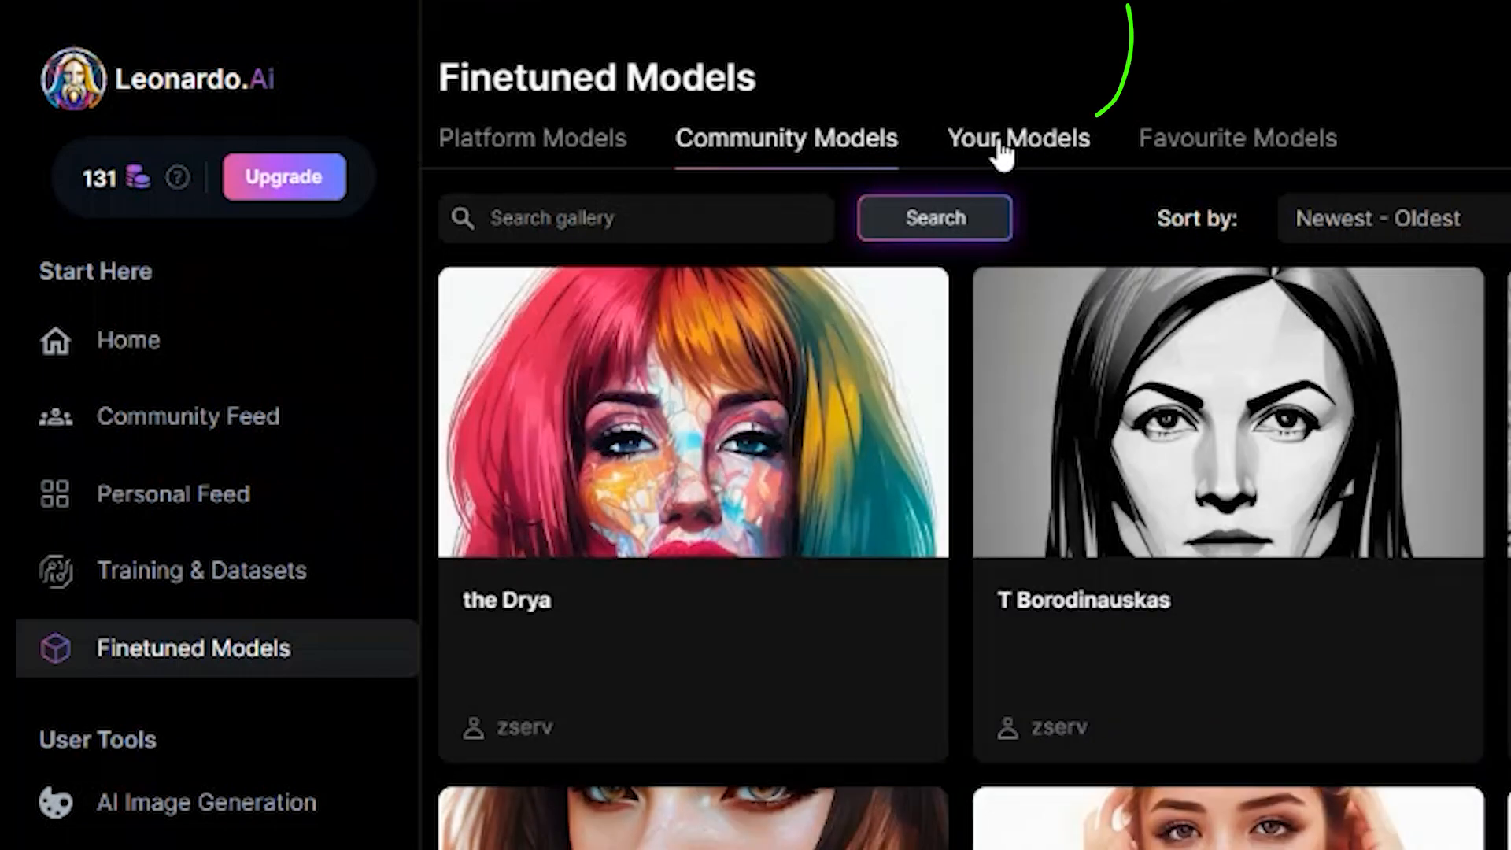
left_click(1001, 149)
left_click(1142, 140)
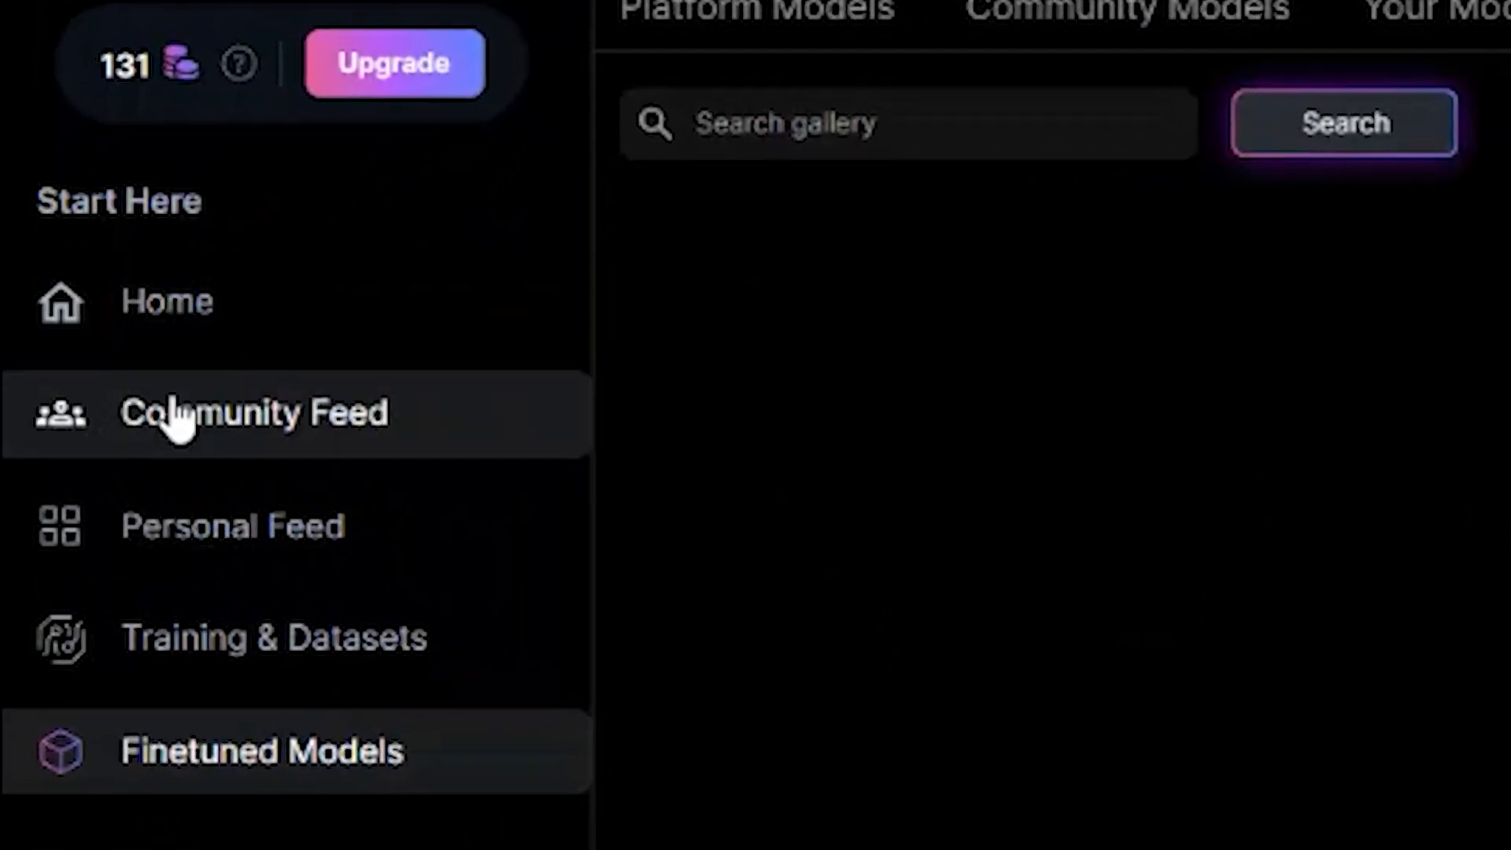
Look over the navigation sections and the User Tools, including AI Canvas and Texture Generation.
left_click(172, 403)
left_click(192, 565)
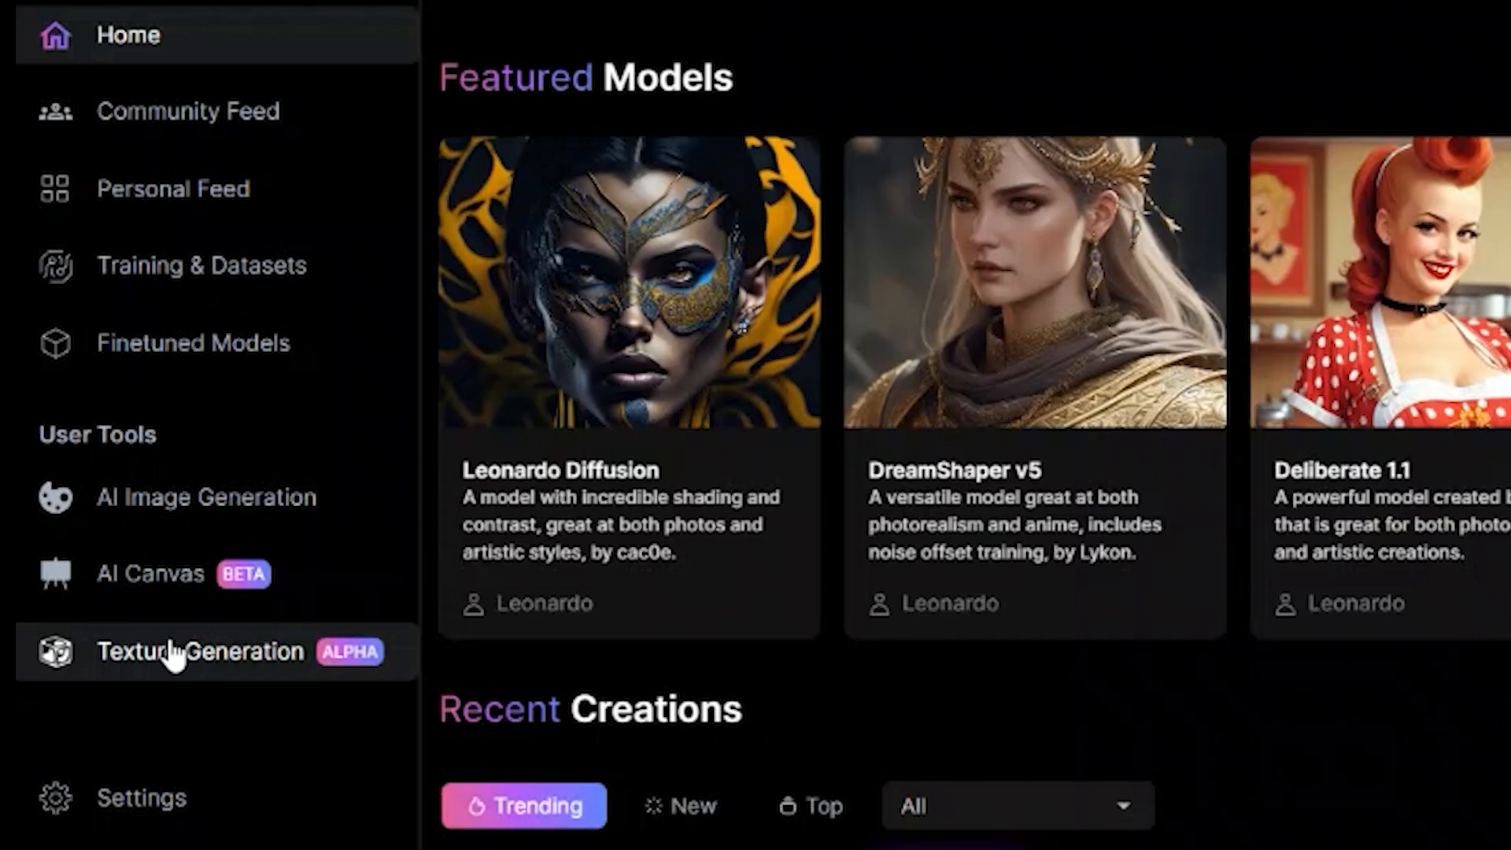
scroll(169, 647, "down", 4)
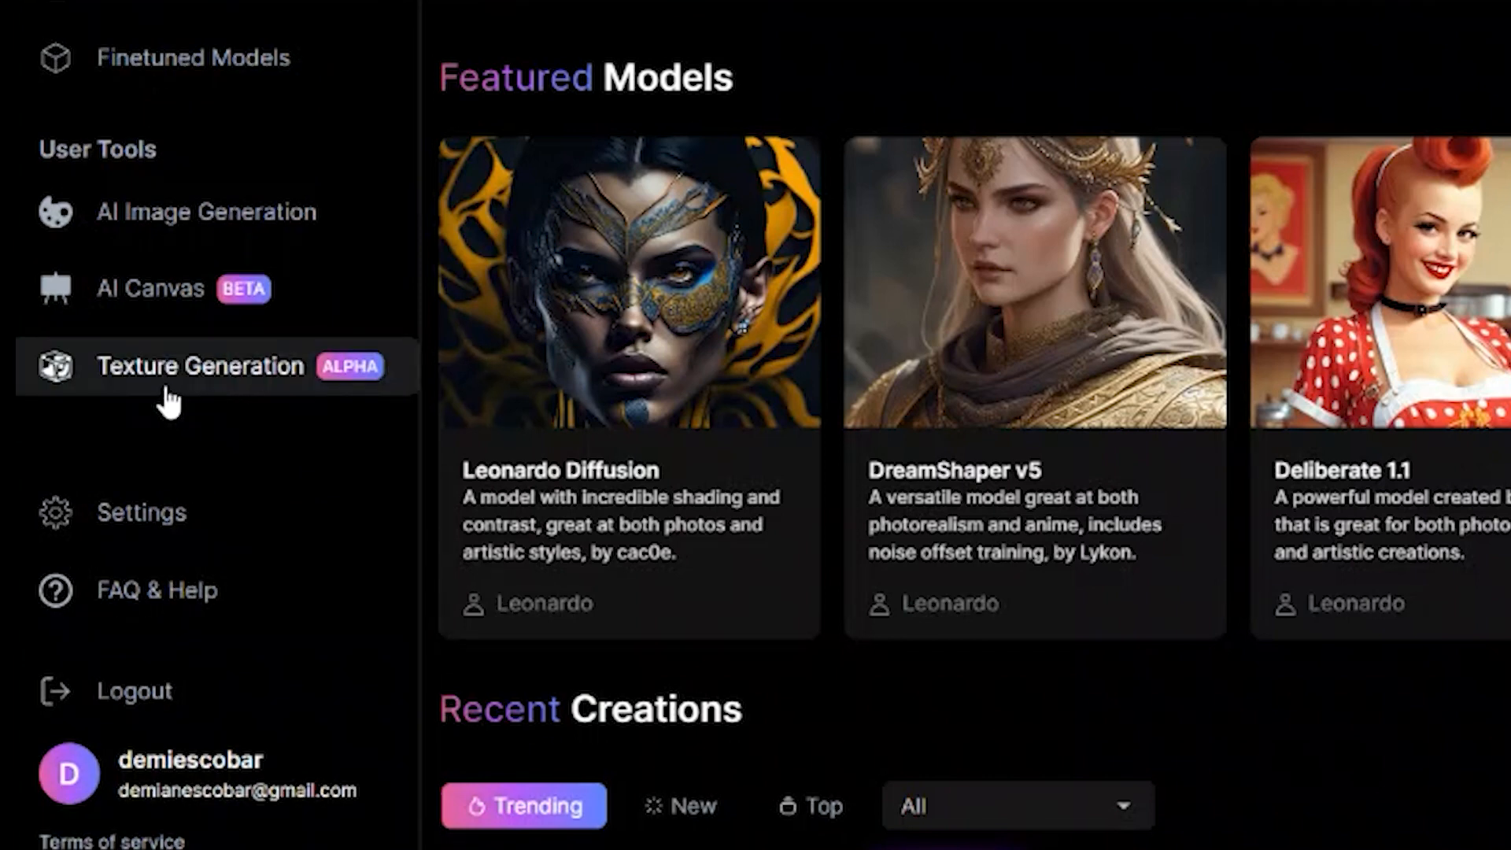
scroll(164, 405, "up", 3)
scroll(180, 544, "down", 3)
scroll(600, 551, "down", 4)
scroll(600, 550, "up", 4)
scroll(242, 565, "up", 4)
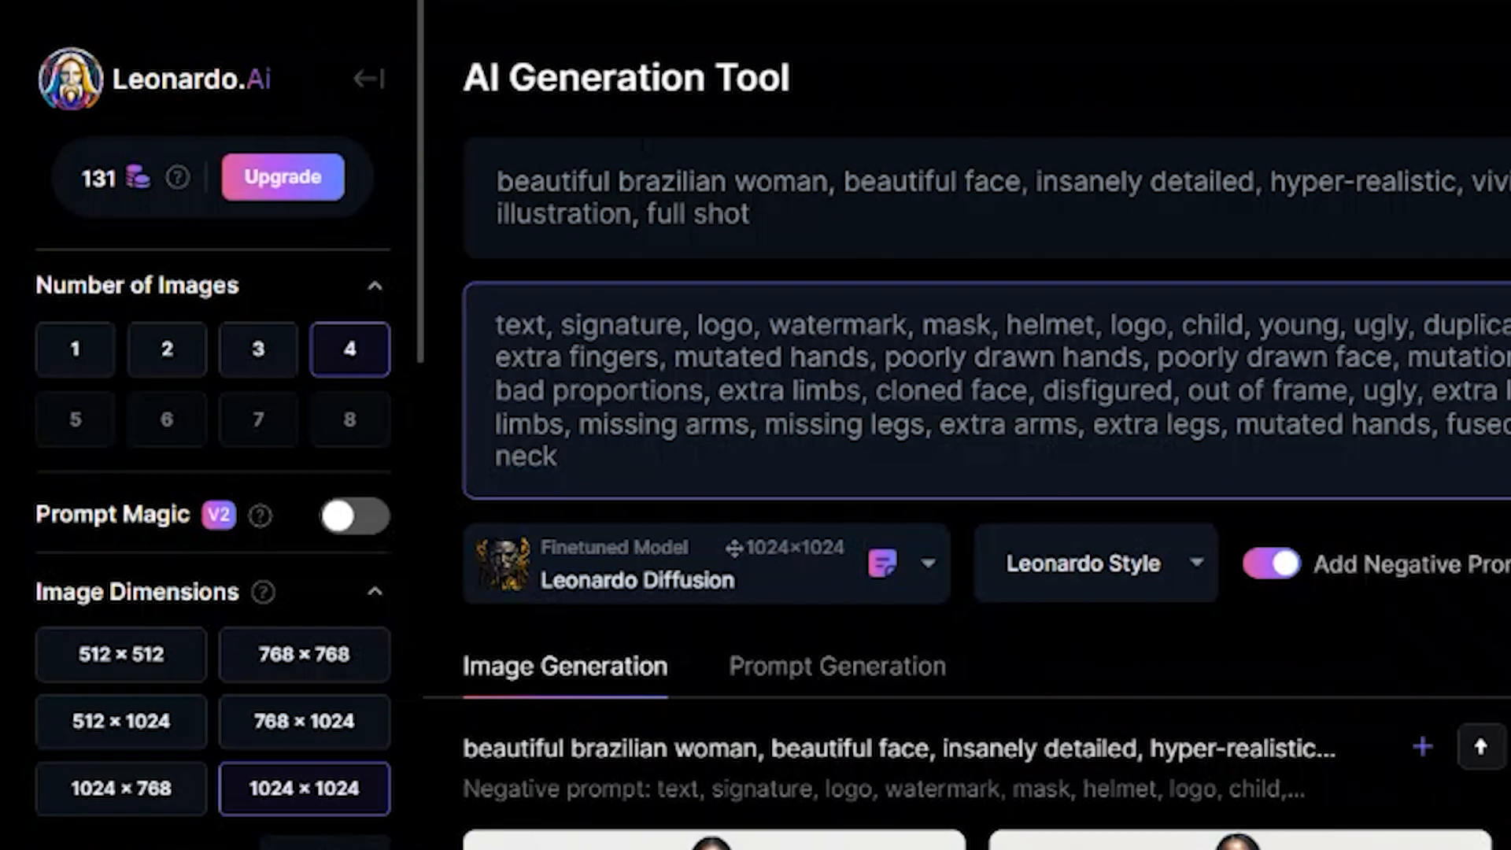
Leave the AI Generation Tool for the home page and reopen AI Image Generation.
left_click(362, 76)
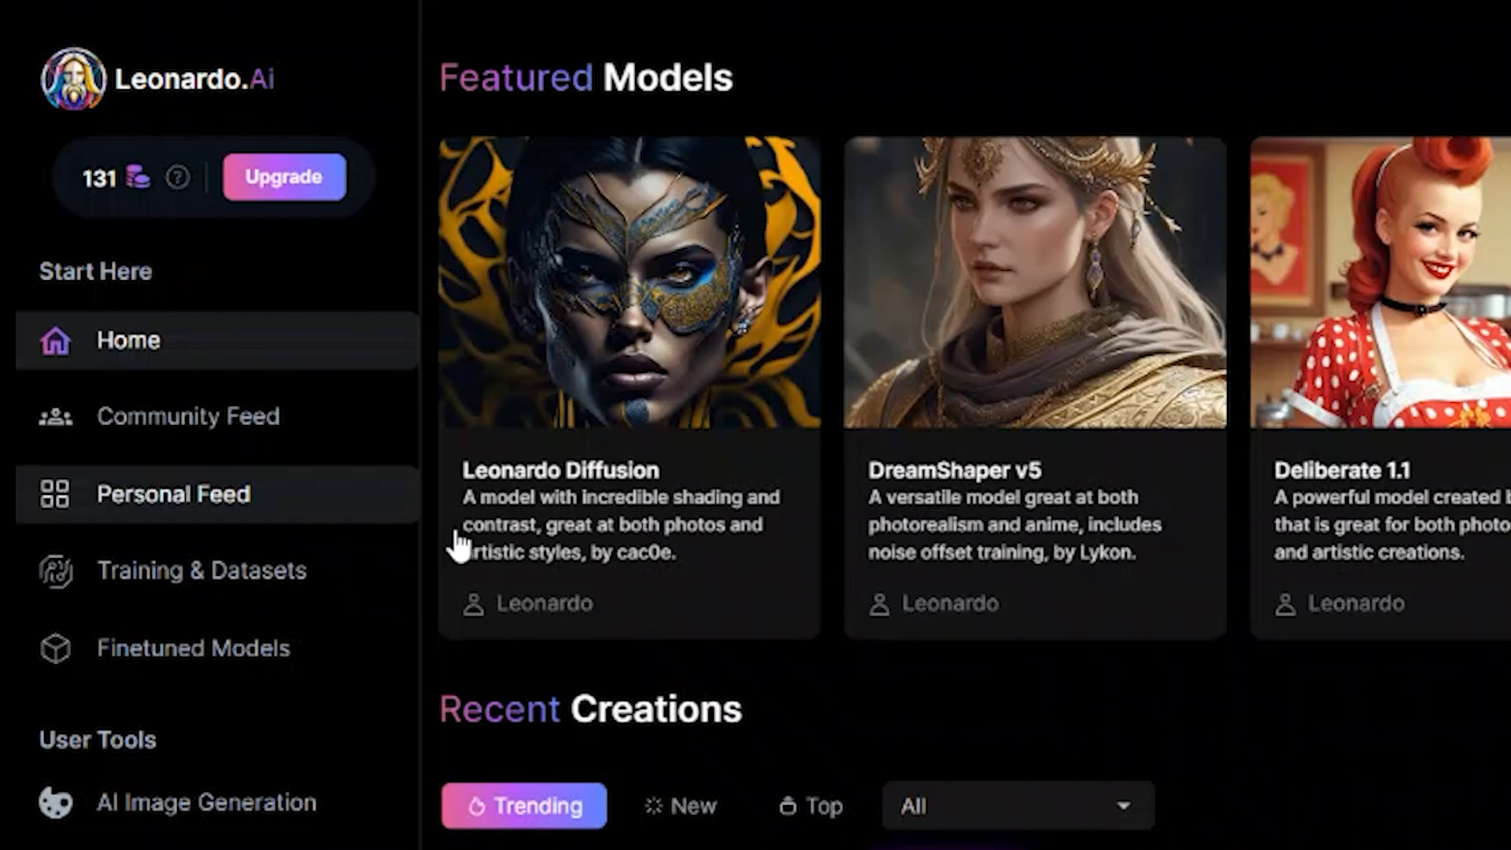
scroll(687, 342, "down", 2)
scroll(157, 646, "down", 2)
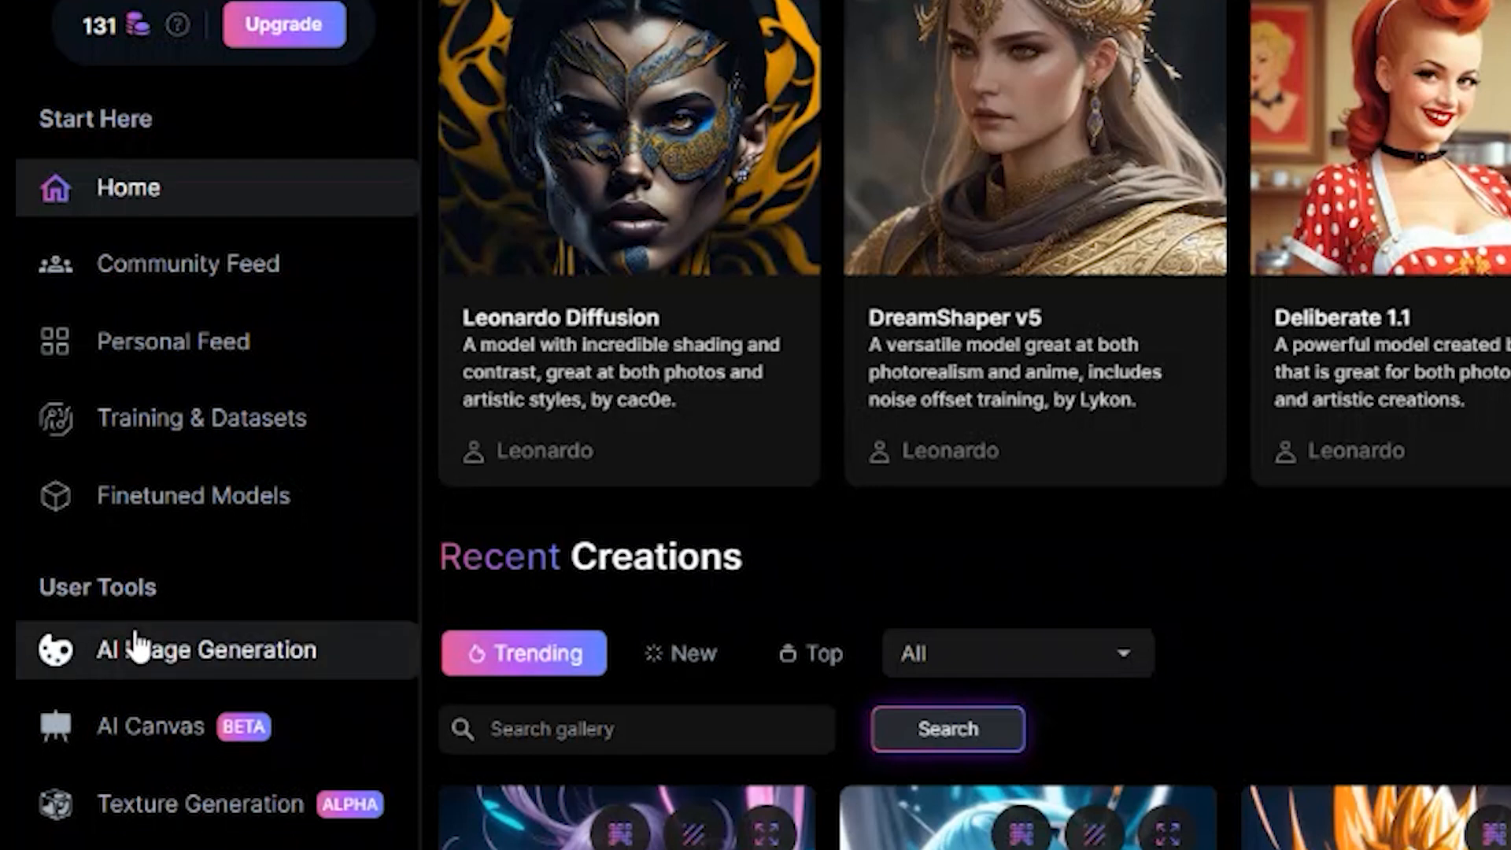
left_click_drag(55, 587, 159, 581)
left_click(167, 652)
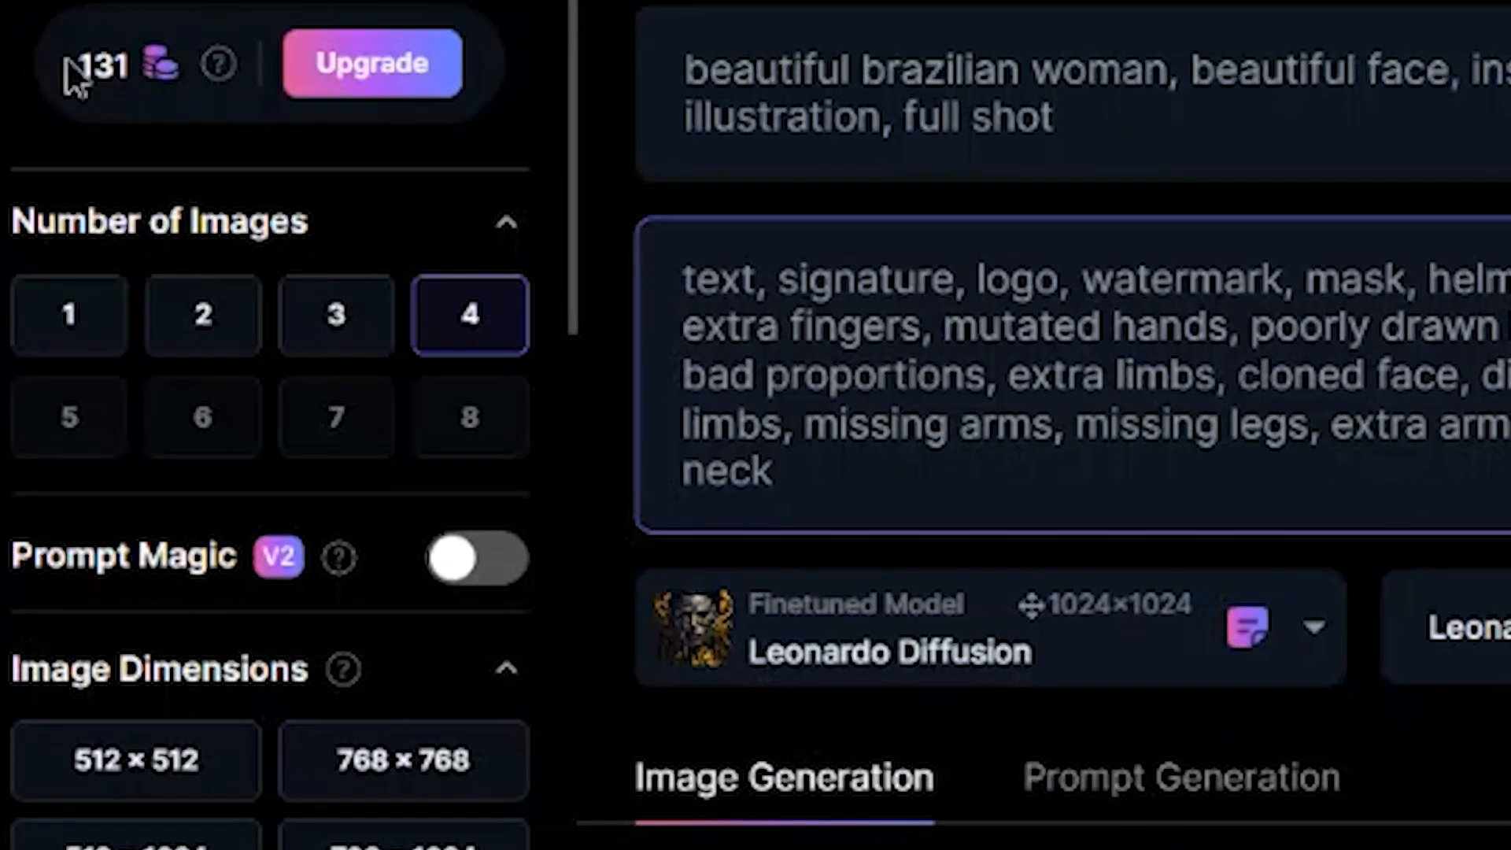
Check the token balance, and switch the number of images to 2 and back to 4.
left_click_drag(80, 174, 109, 174)
left_click_drag(122, 75, 175, 108)
left_click(201, 319)
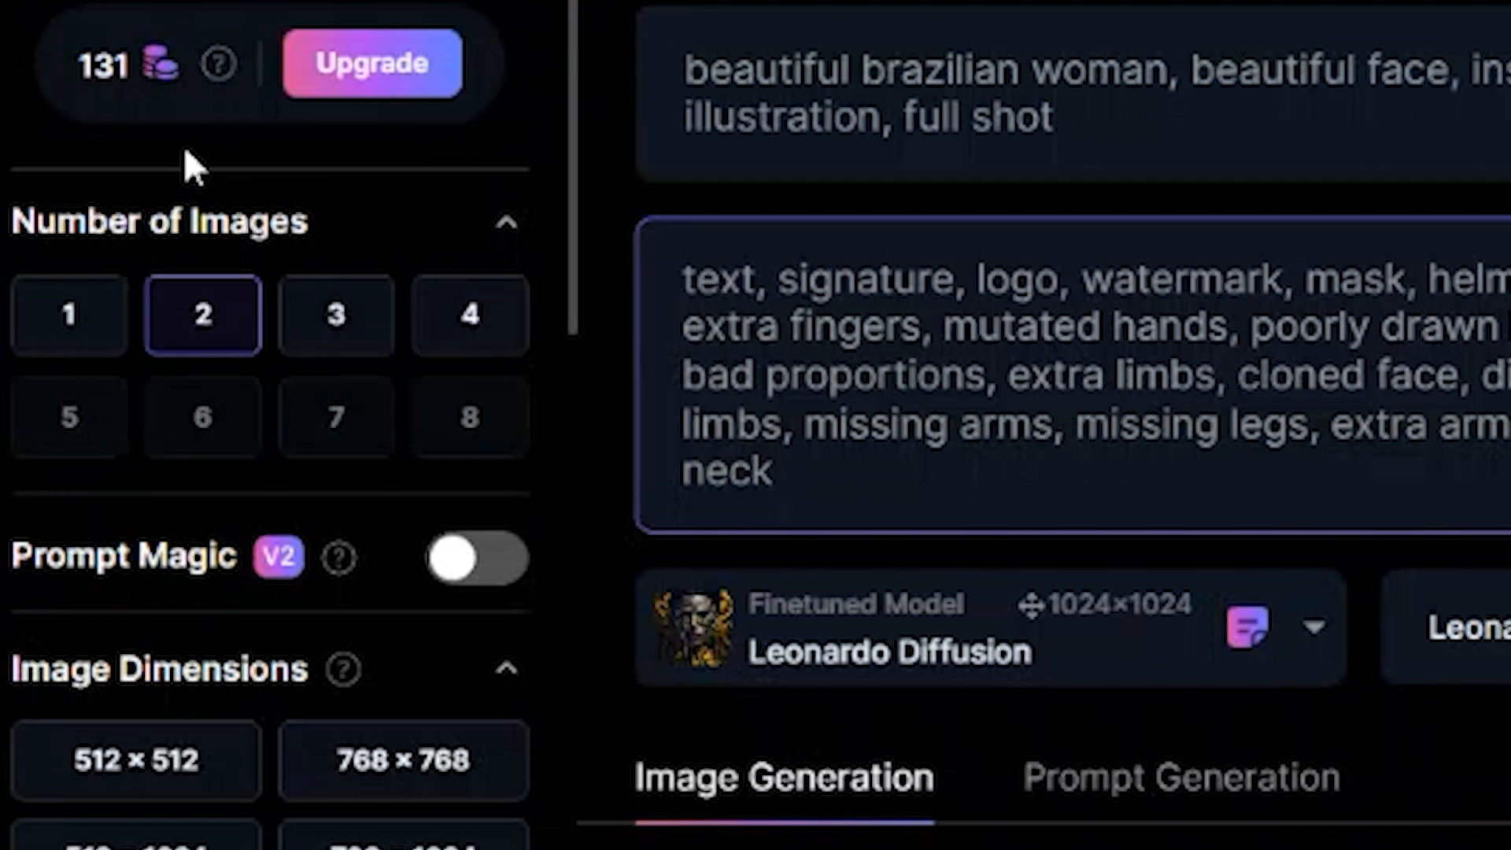
left_click(469, 324)
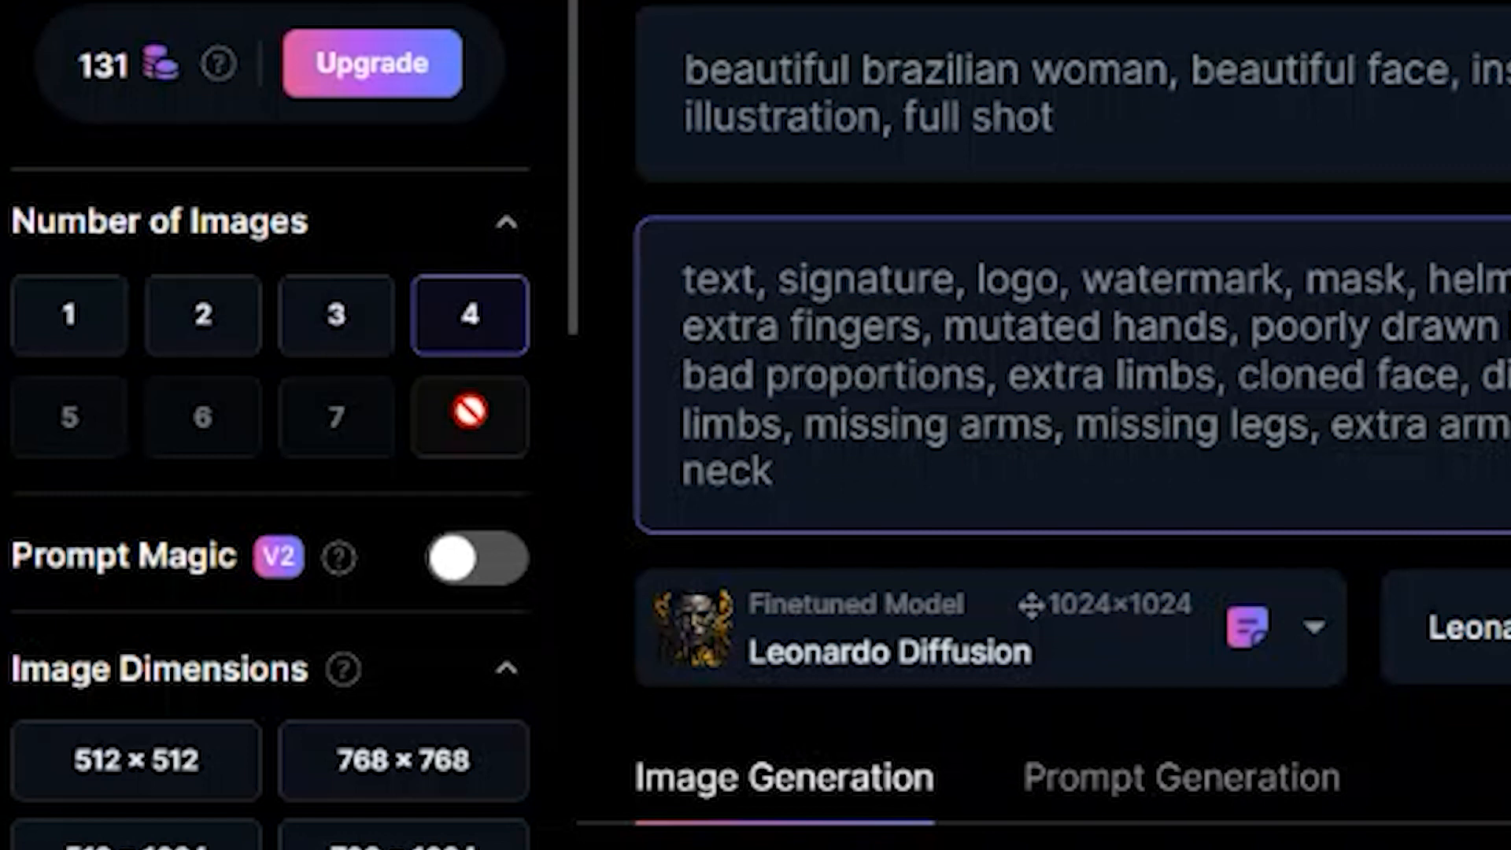
Examine the image dimension settings, the prompt, the negative prompt and the previously generated images.
scroll(1043, 495, "down", 5)
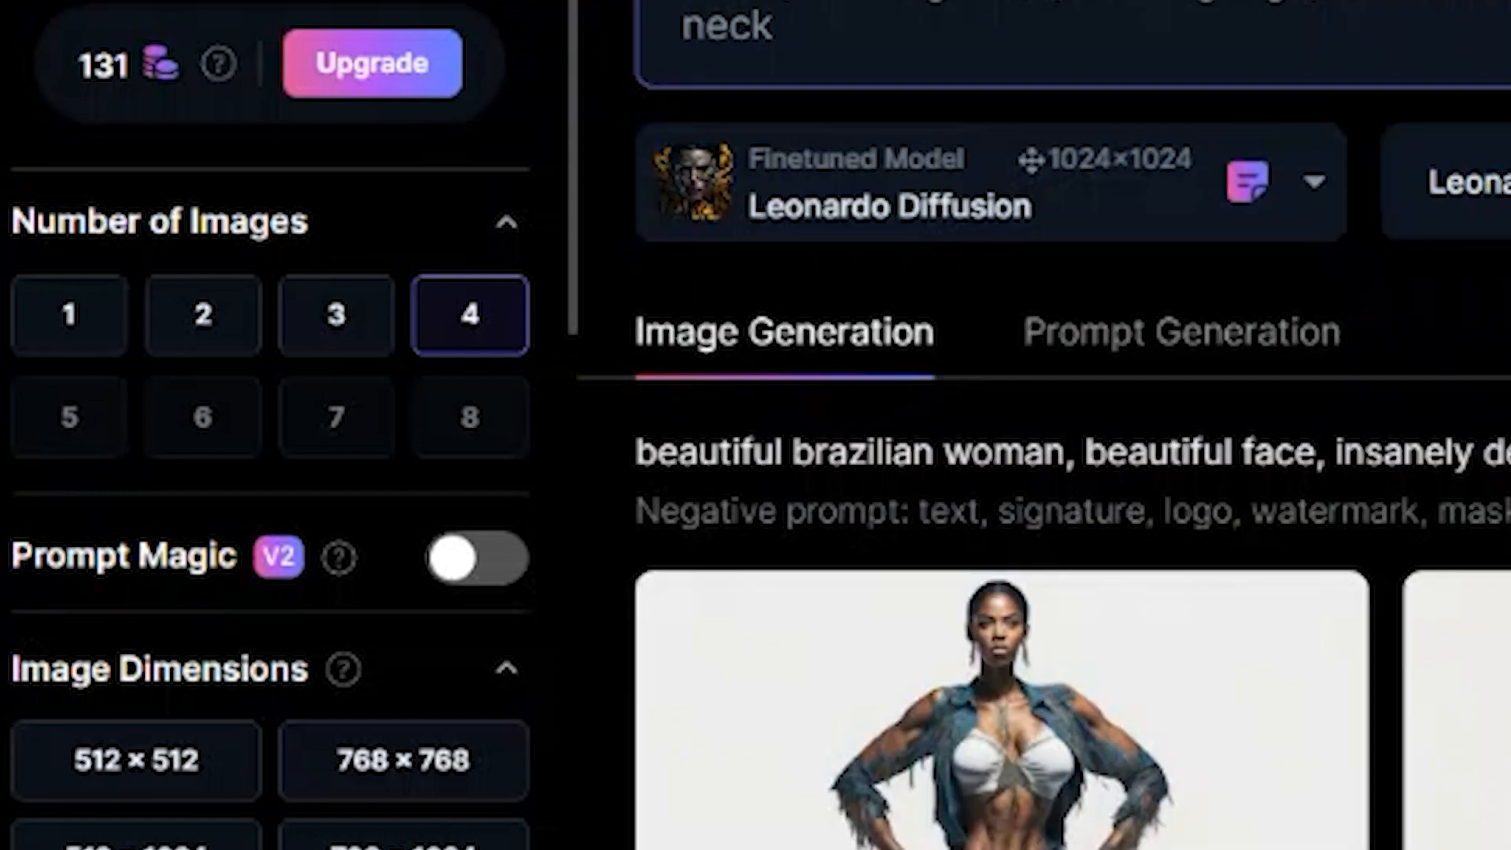
scroll(181, 248, "down", 5)
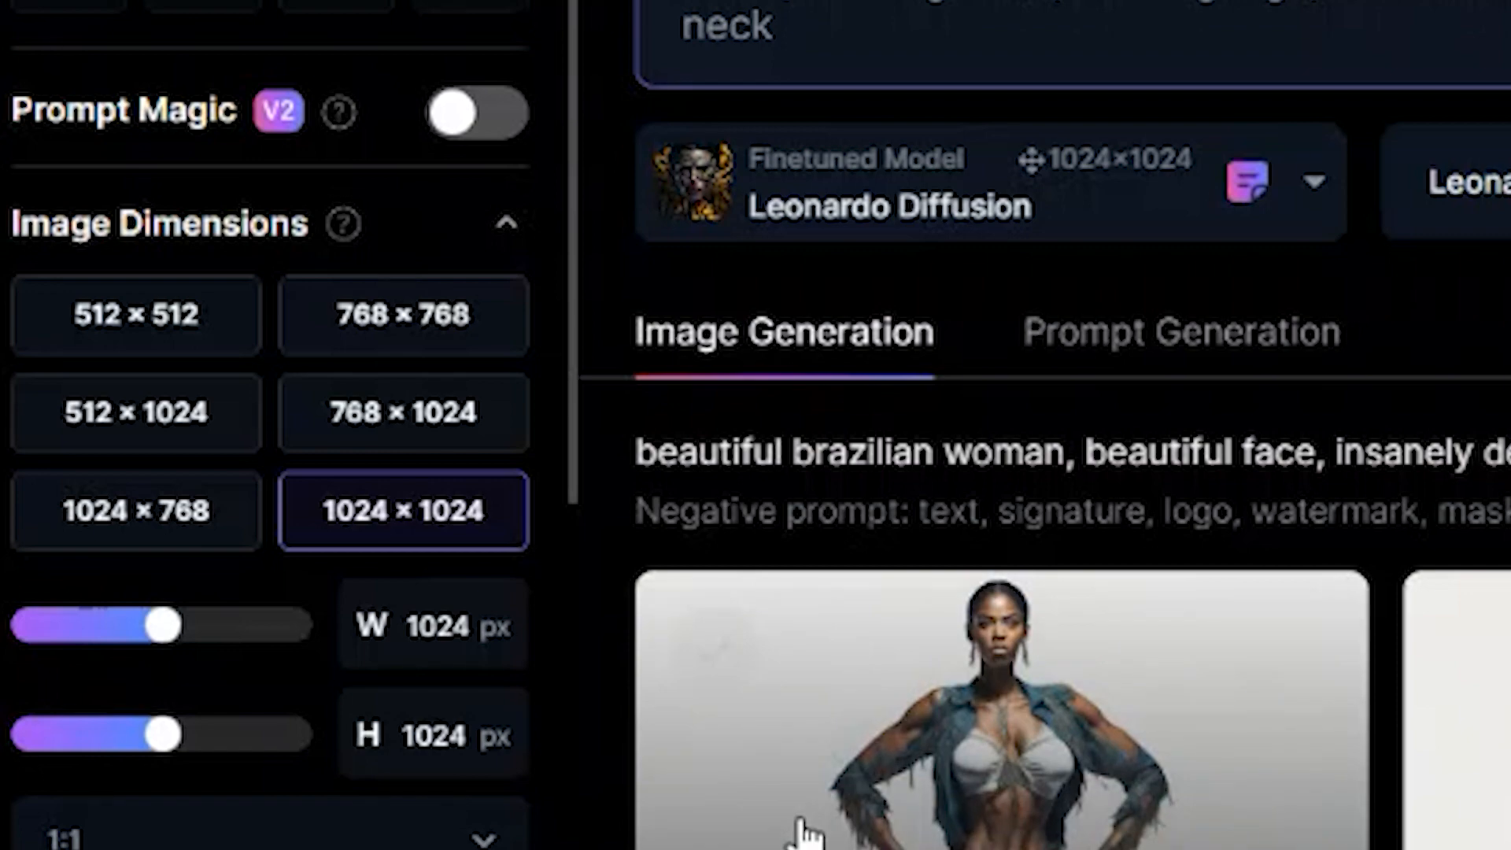
scroll(1023, 425, "up", 5)
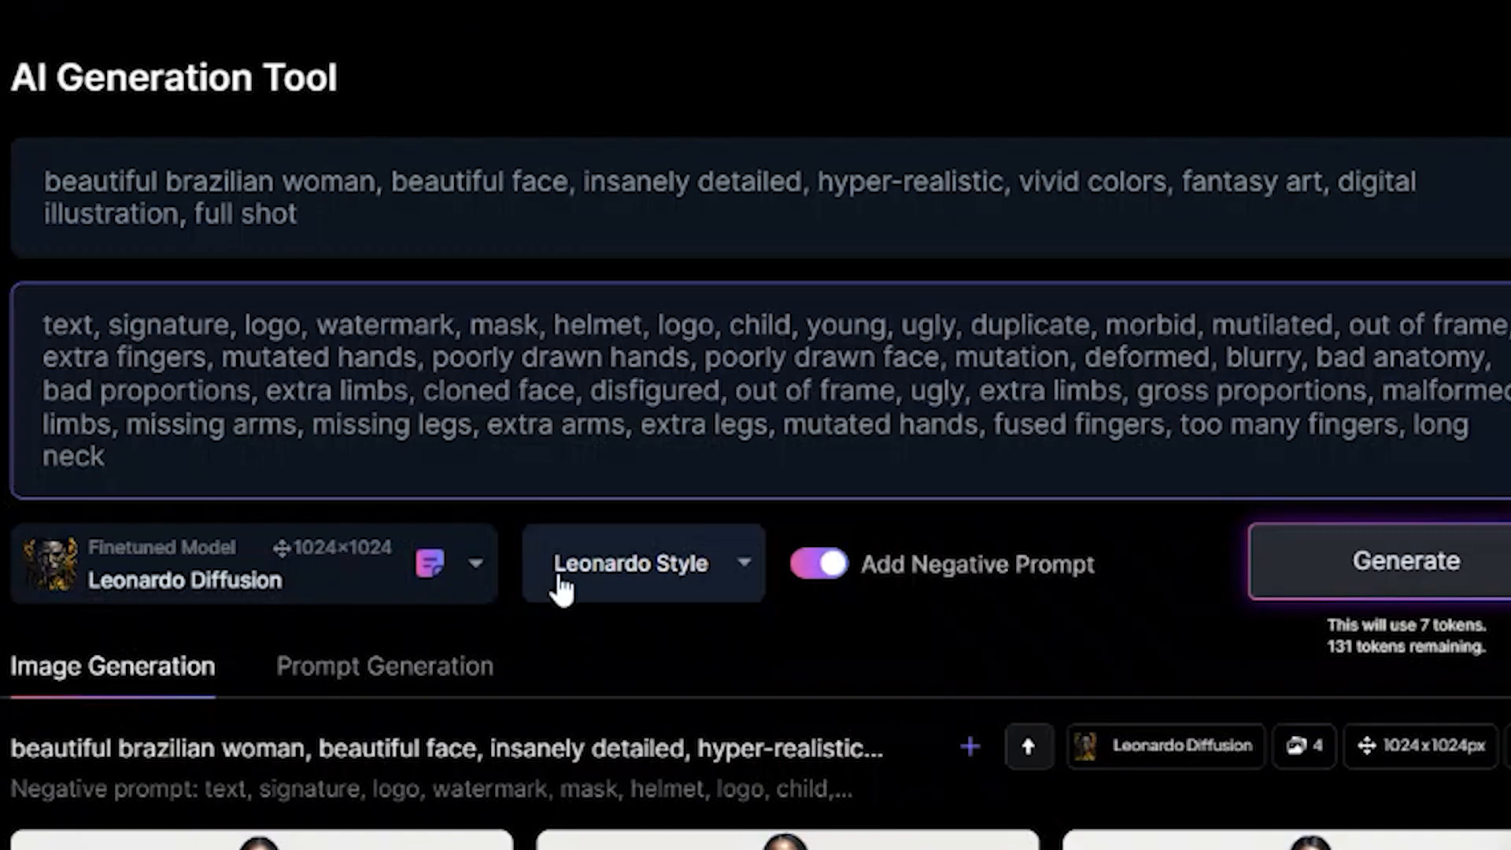
left_click_drag(319, 219, 32, 191)
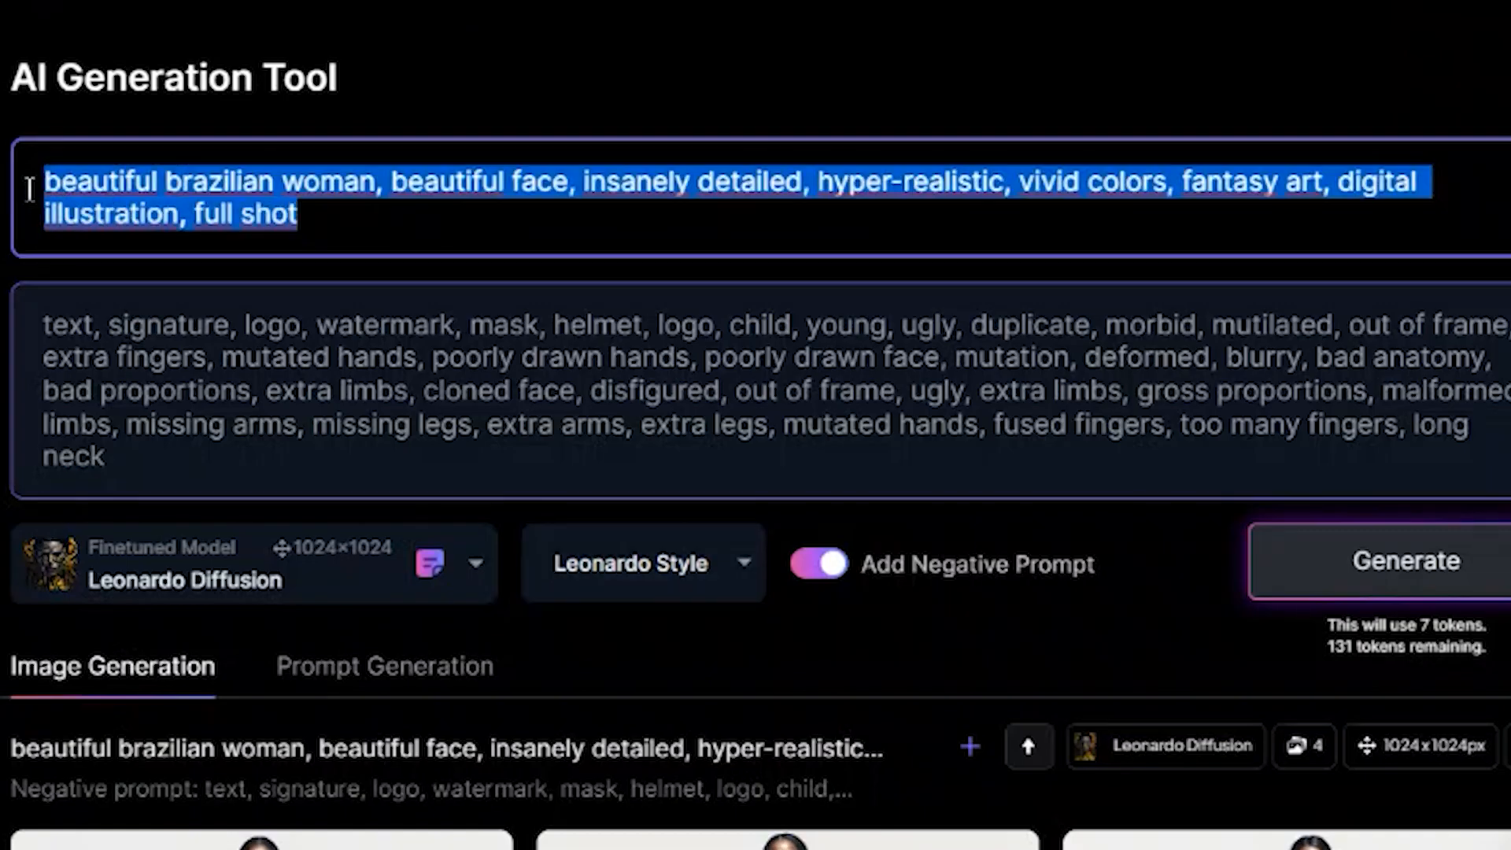
scroll(213, 201, "down", 8)
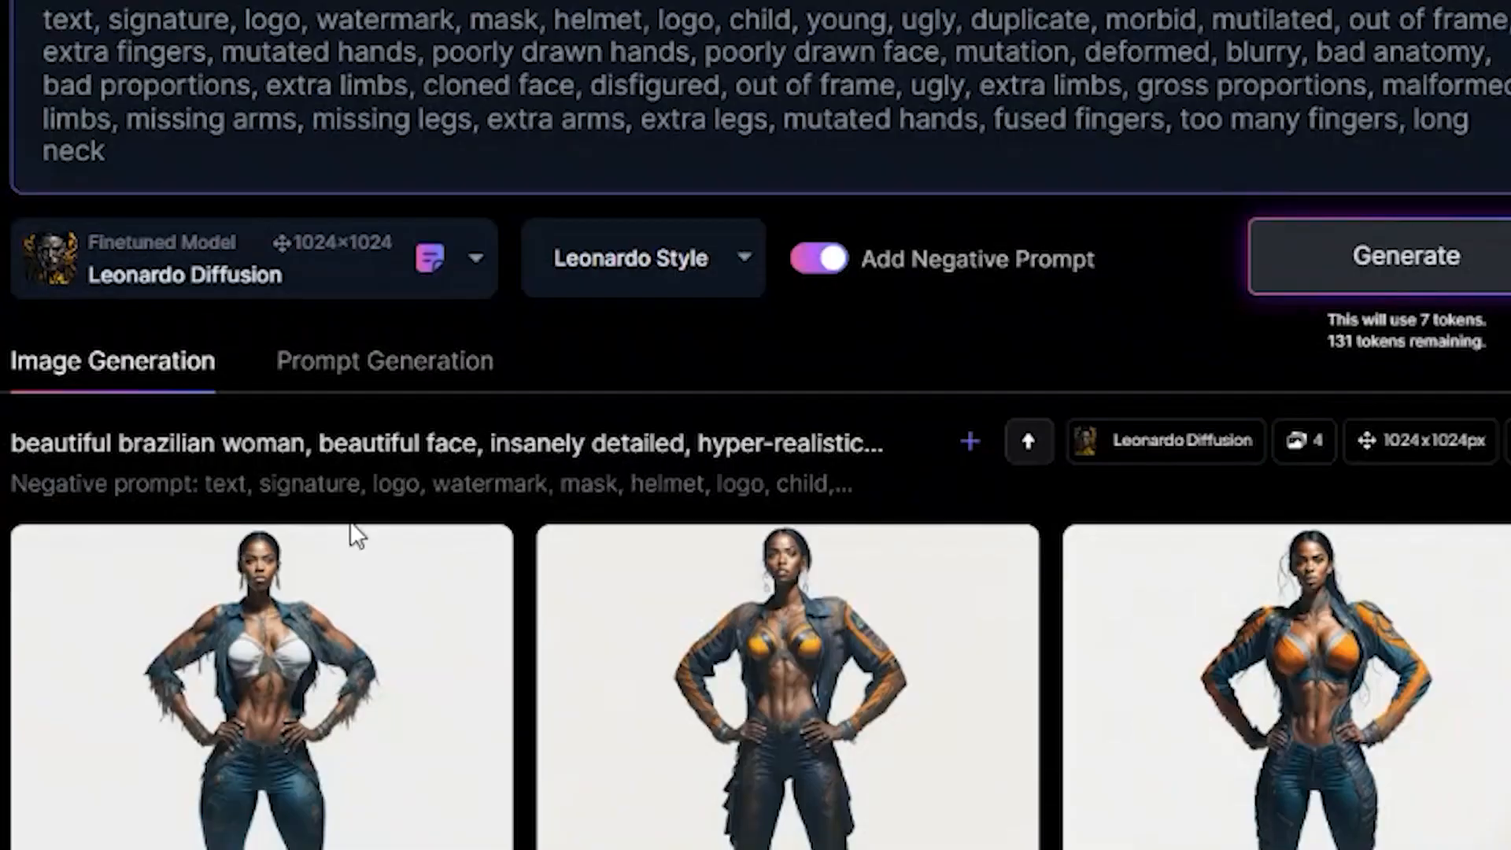
scroll(1088, 439, "up", 8)
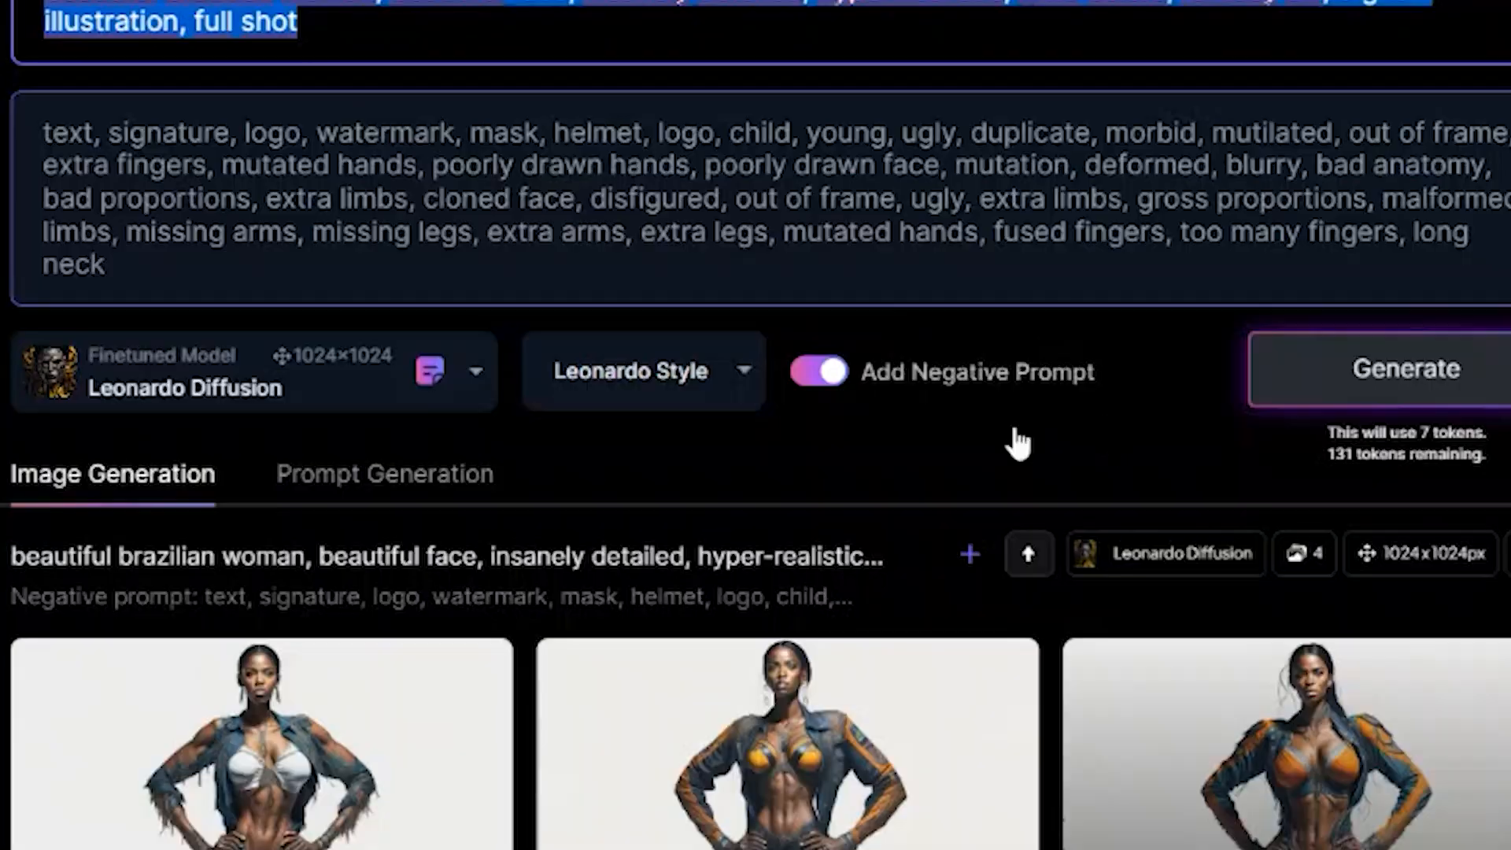
left_click(441, 258)
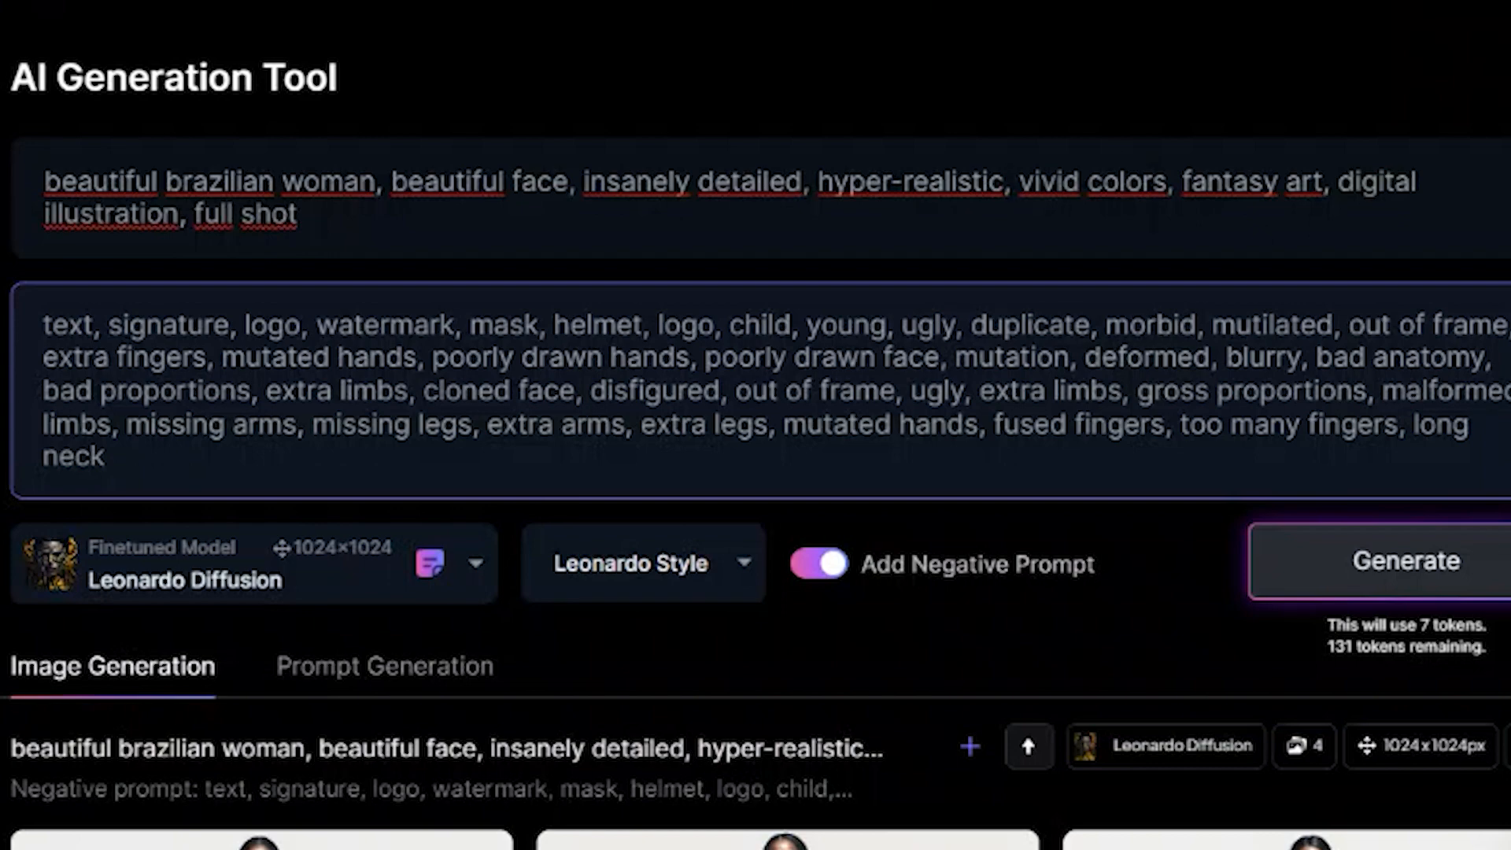
left_click_drag(44, 324, 173, 429)
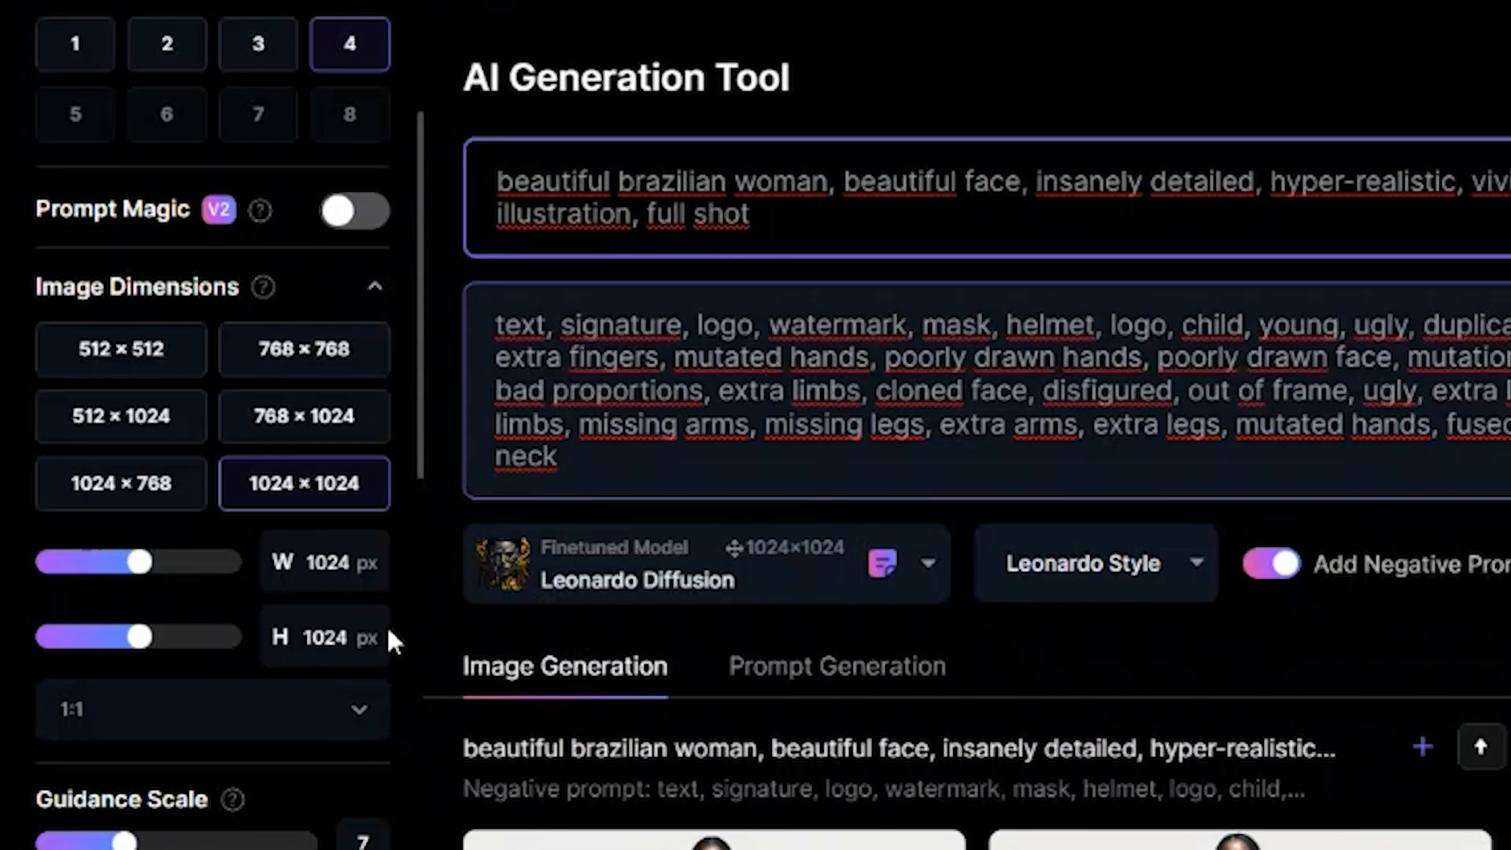
scroll(277, 432, "up", 2)
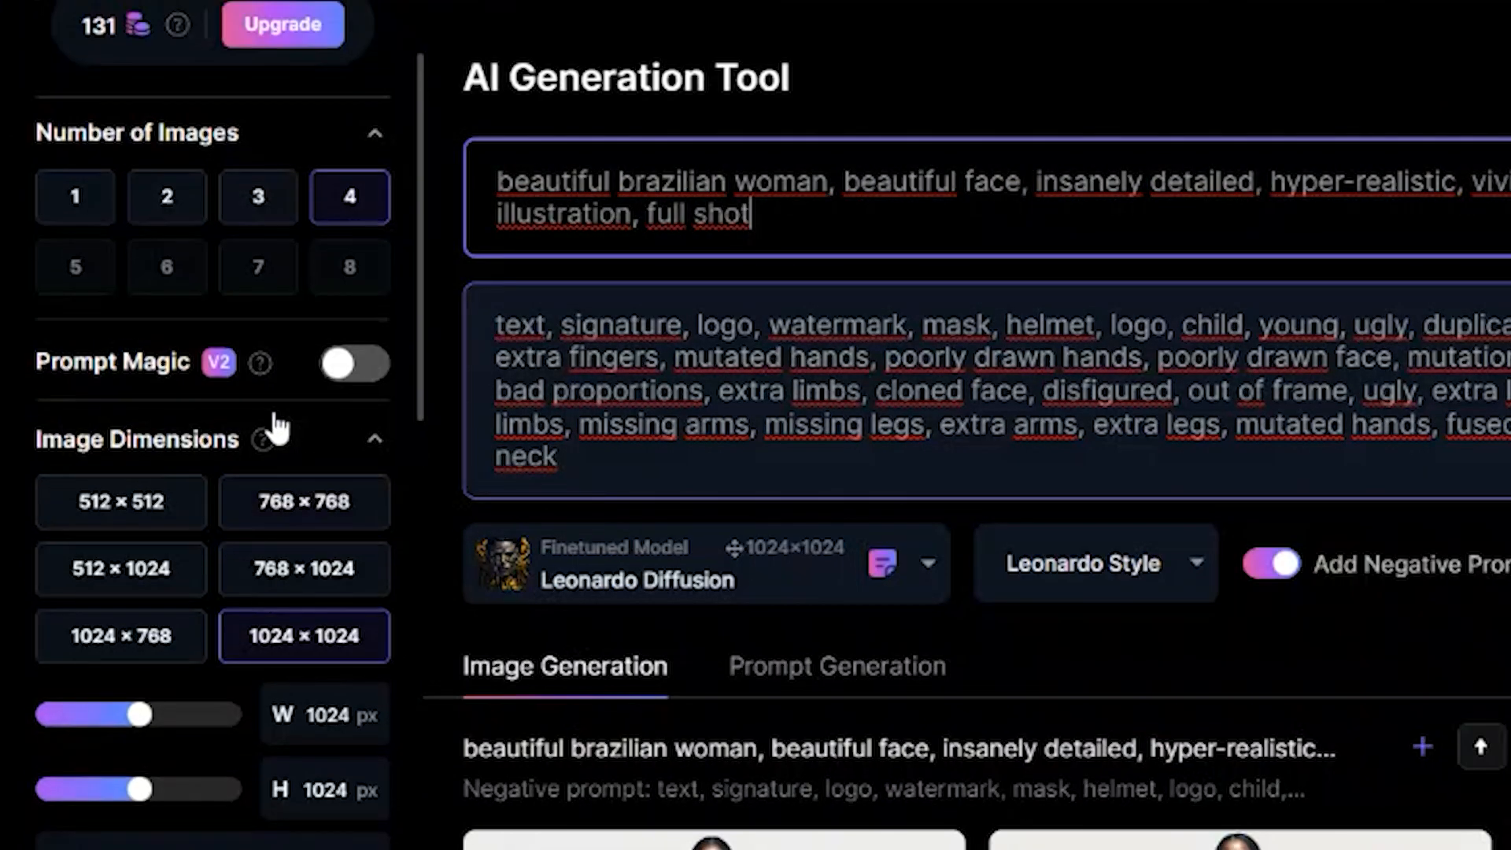
left_click_drag(788, 236, 480, 175)
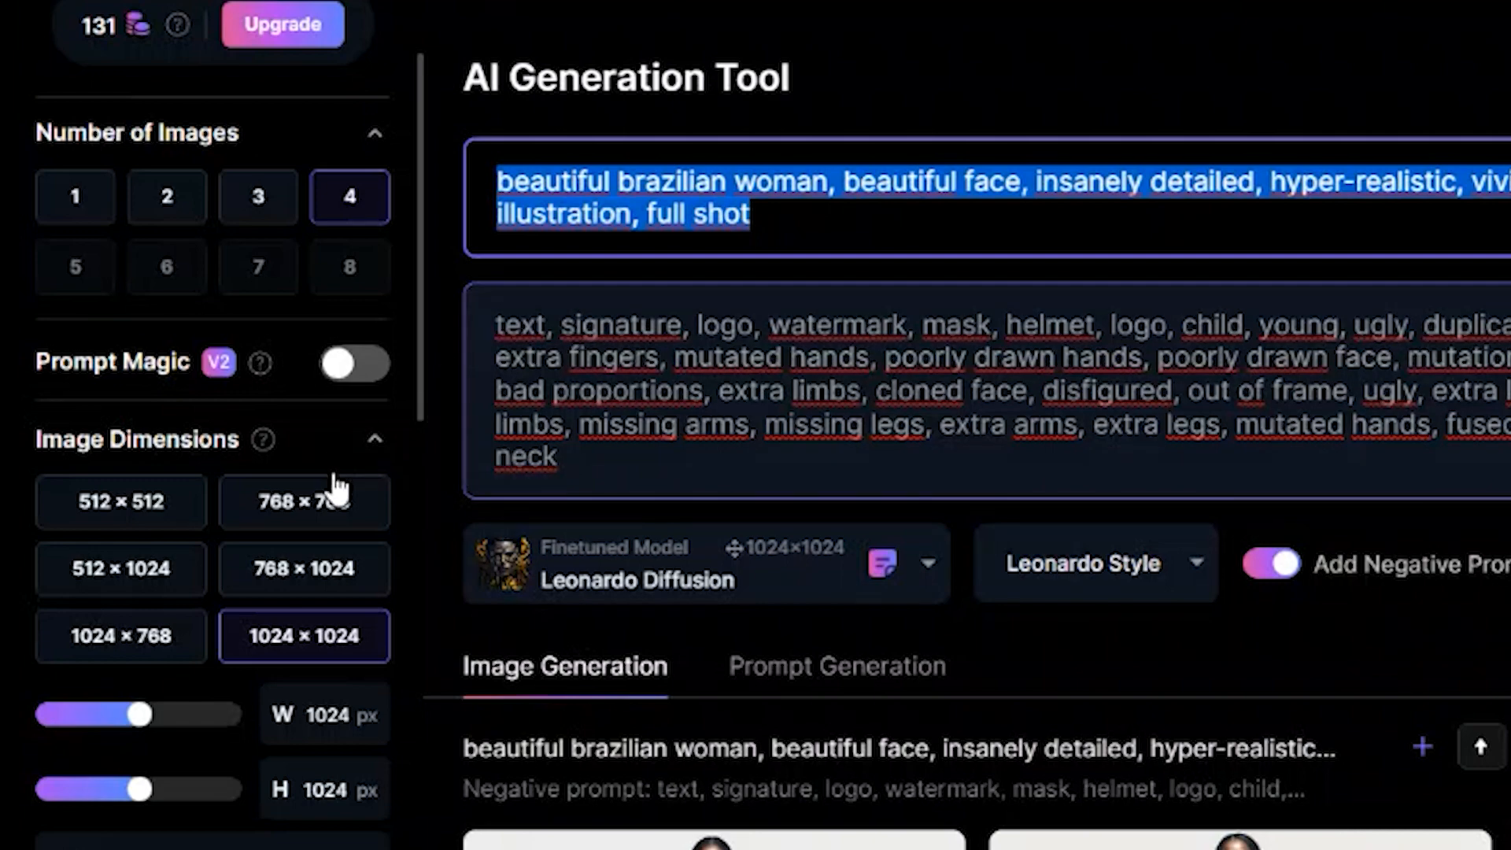
scroll(260, 457, "down", 2)
scroll(213, 398, "down", 2)
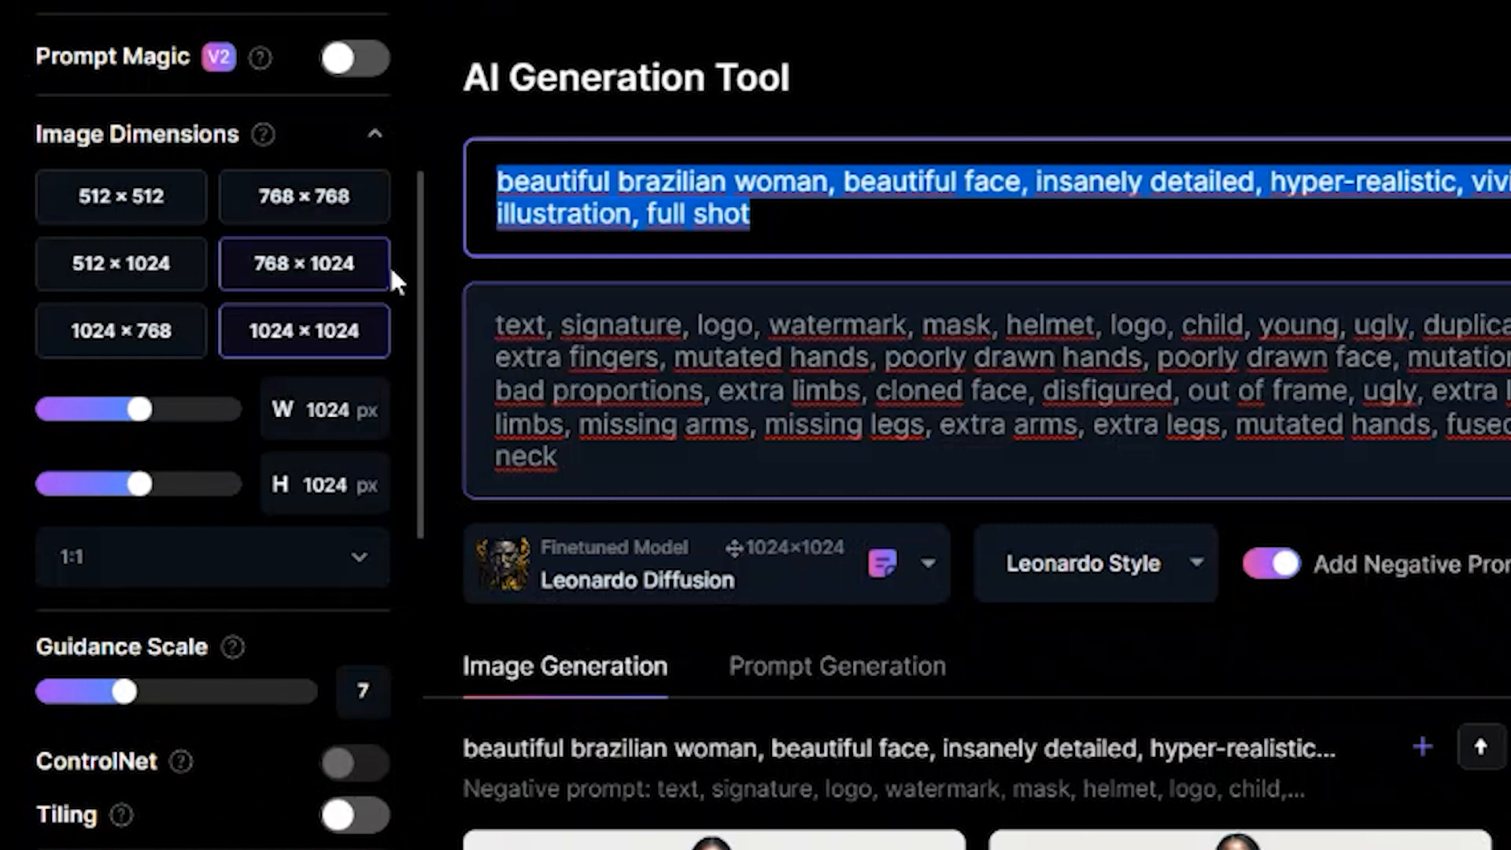
Change the generation model to Leonardo Creative and then to Stable Diffusion 1.5.
scroll(708, 540, "down", 4)
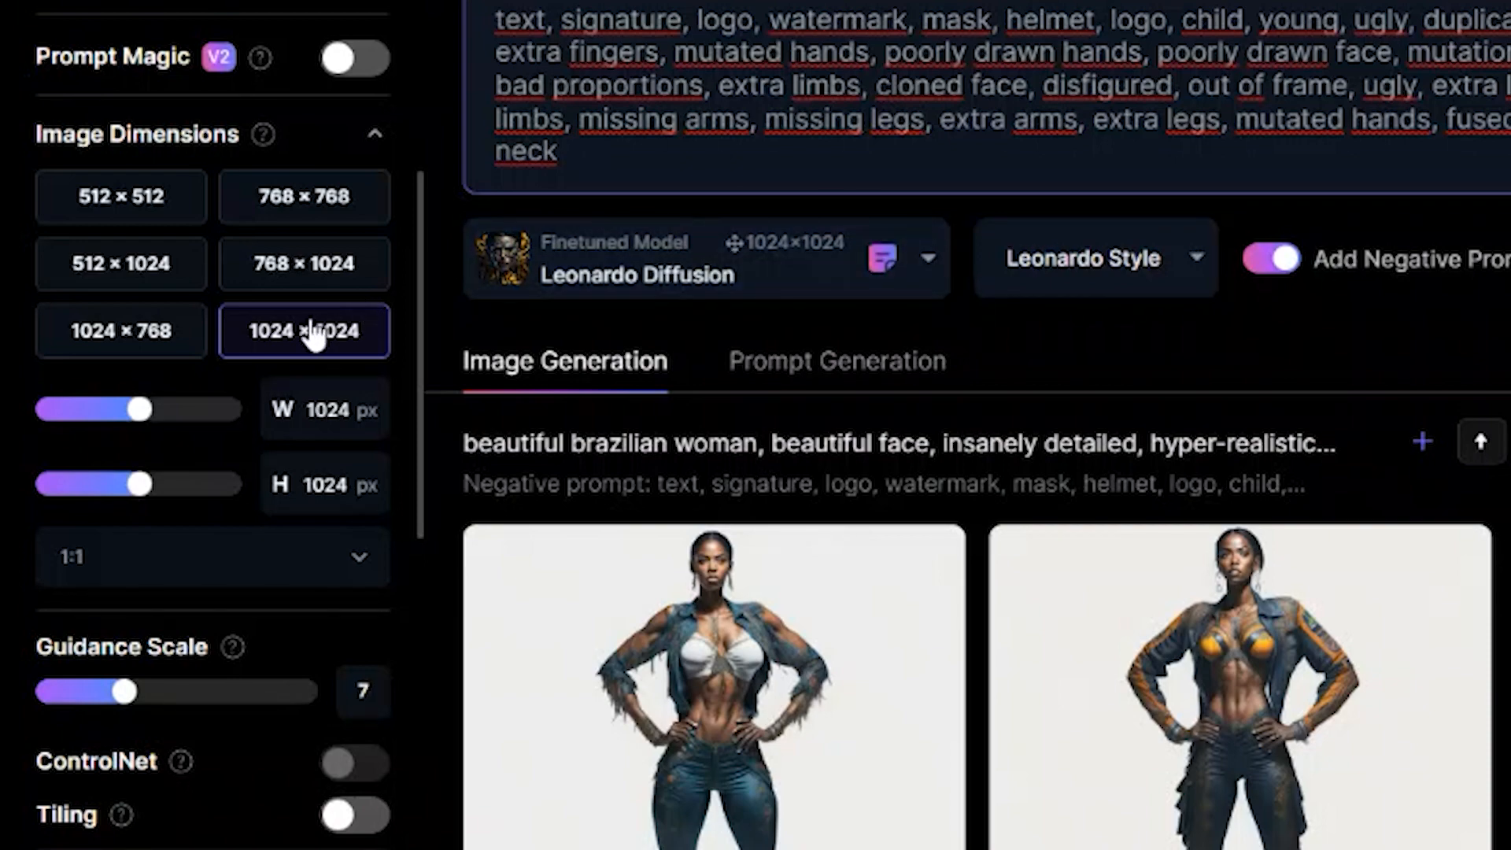
left_click(661, 276)
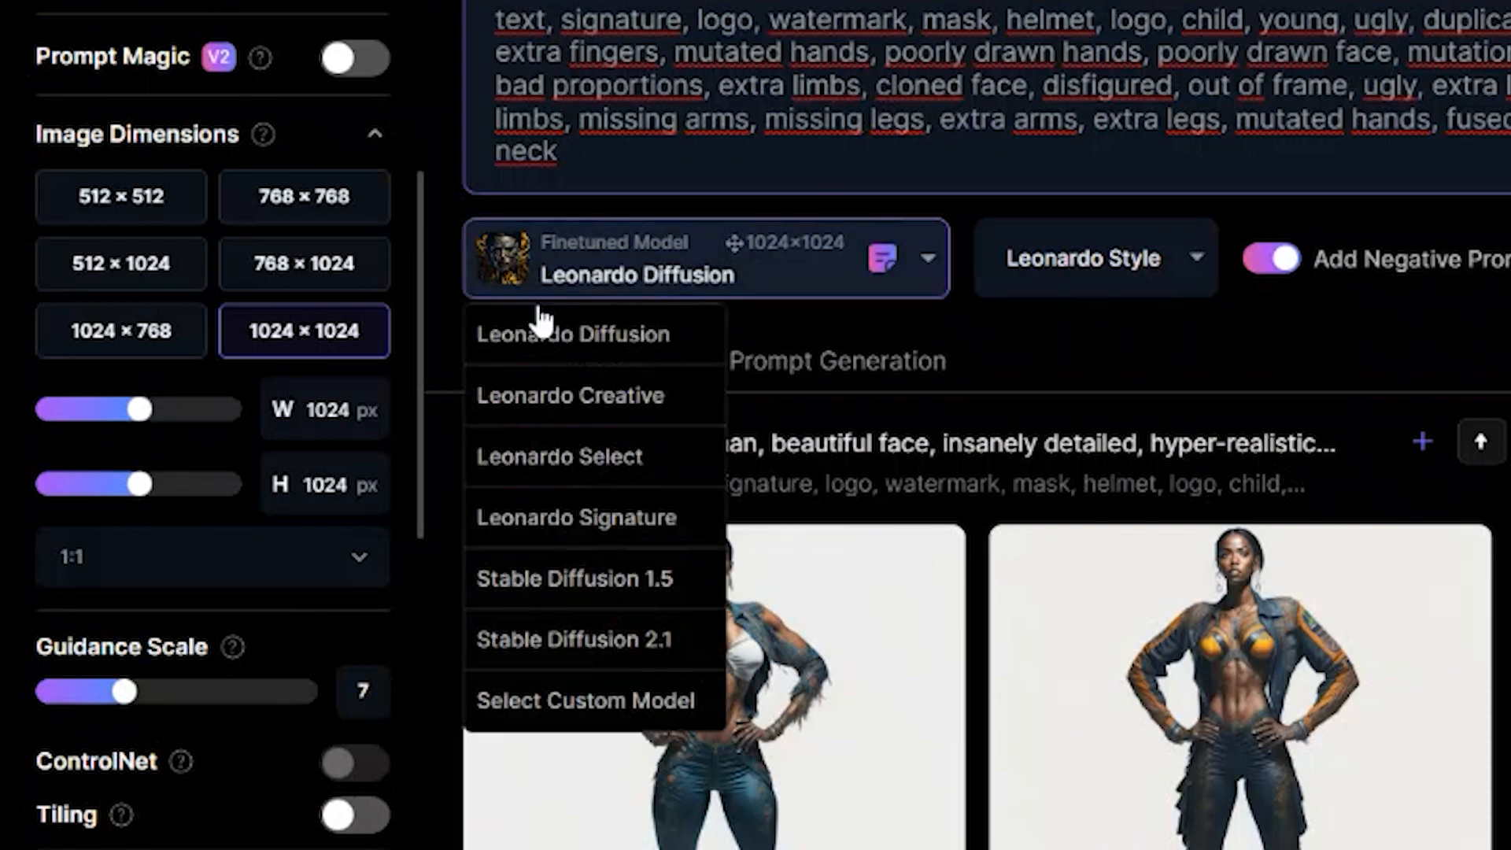
left_click(529, 396)
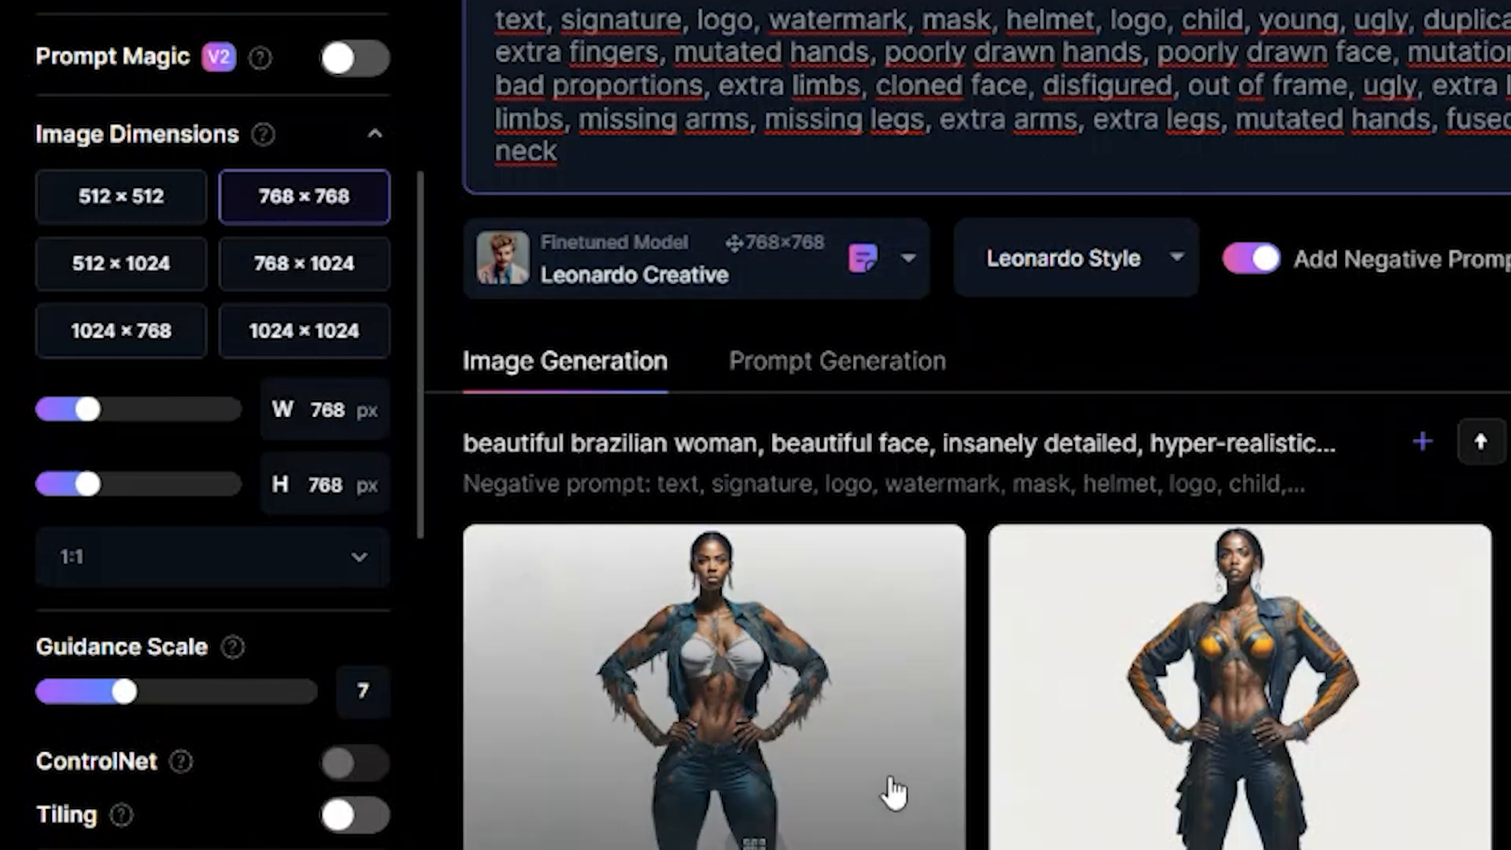
left_click(787, 276)
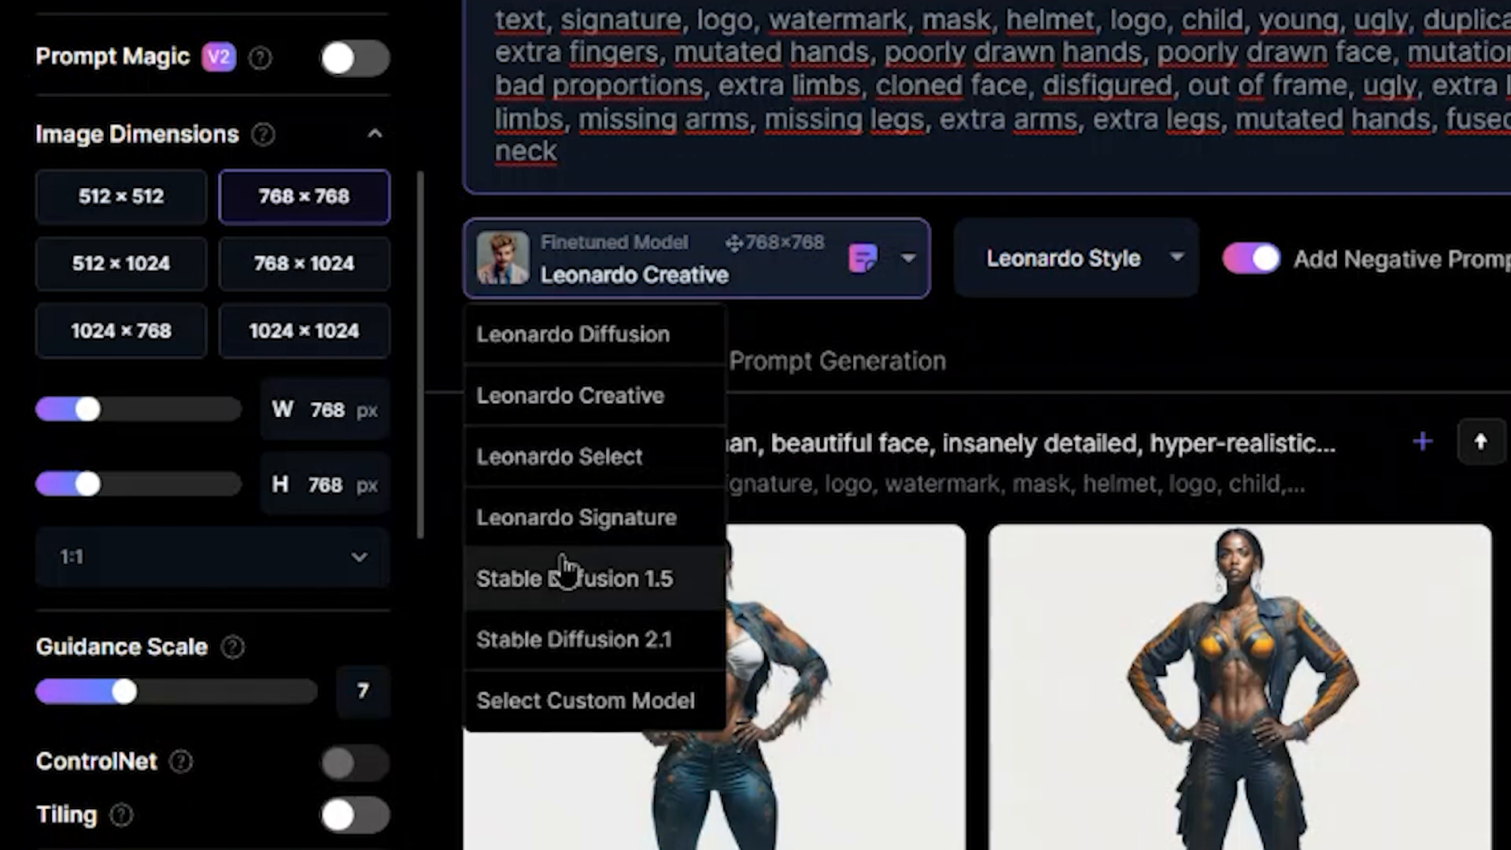
left_click(565, 578)
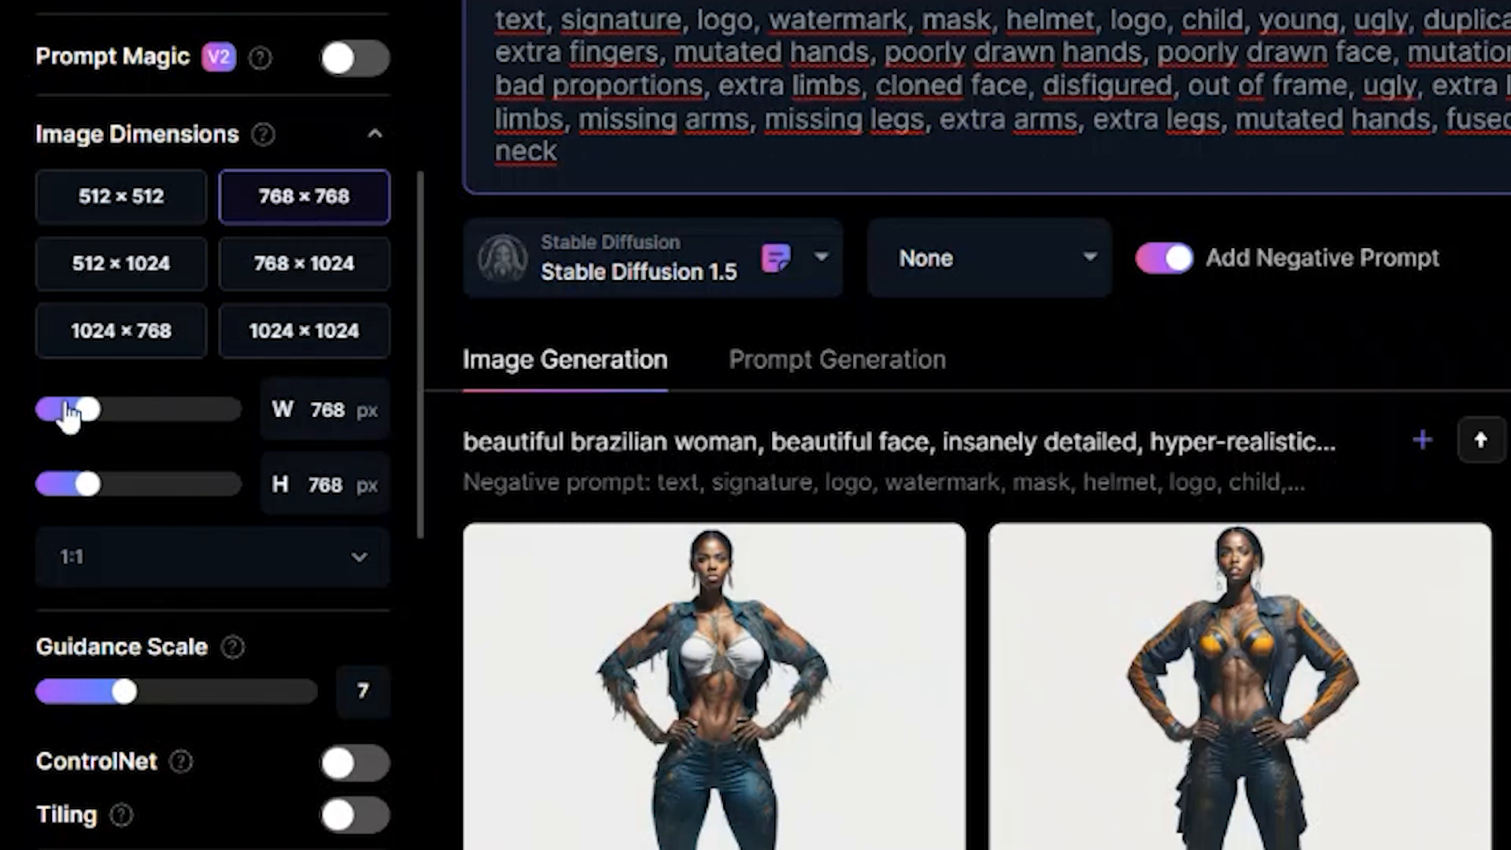
Review the aspect ratio options, the Guidance Scale explanation and the list of available models.
scroll(189, 510, "down", 4)
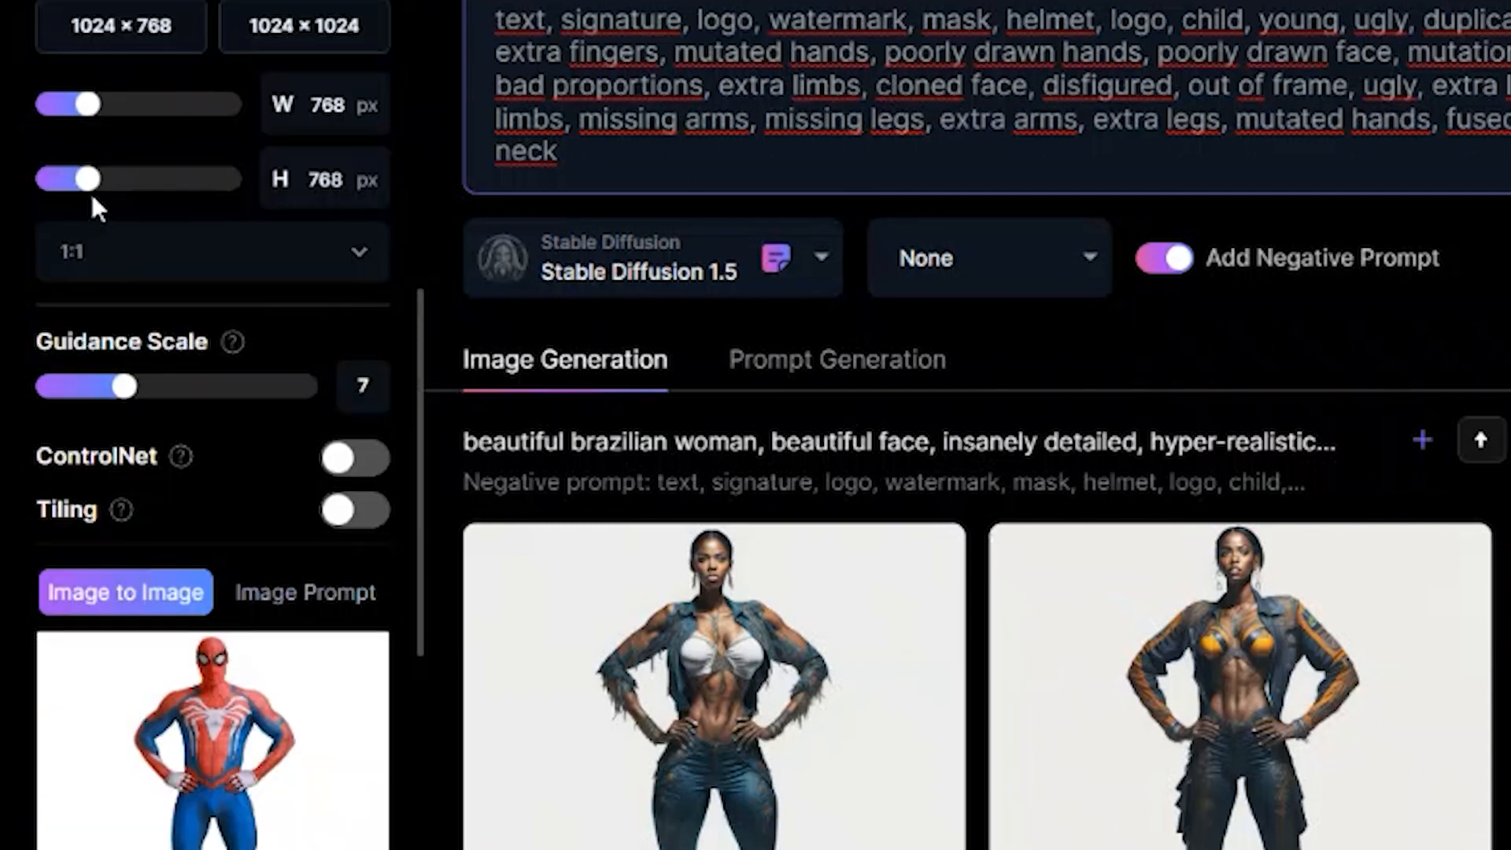
left_click(231, 259)
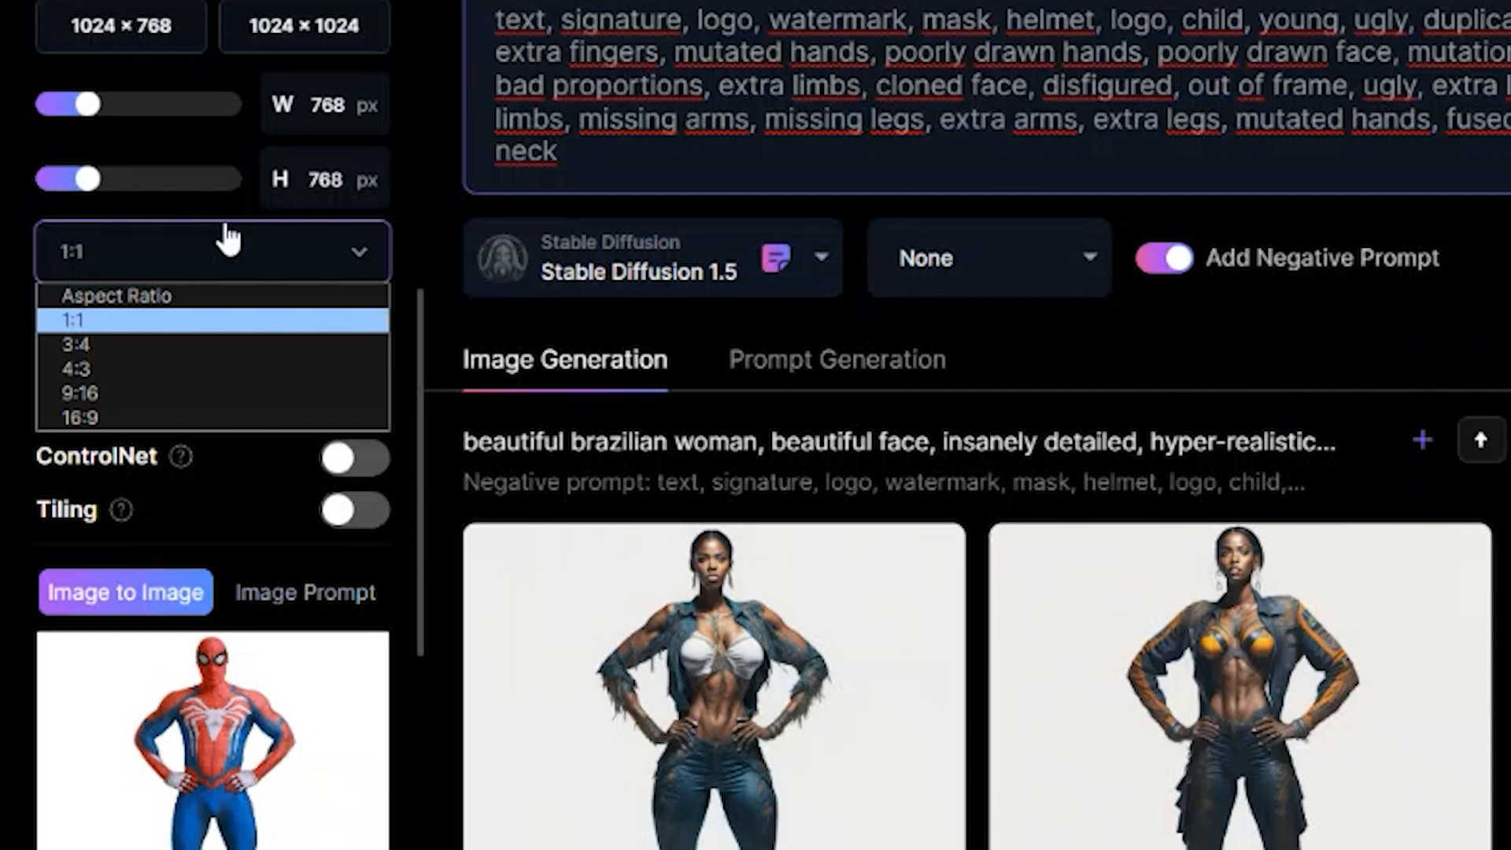
left_click(228, 240)
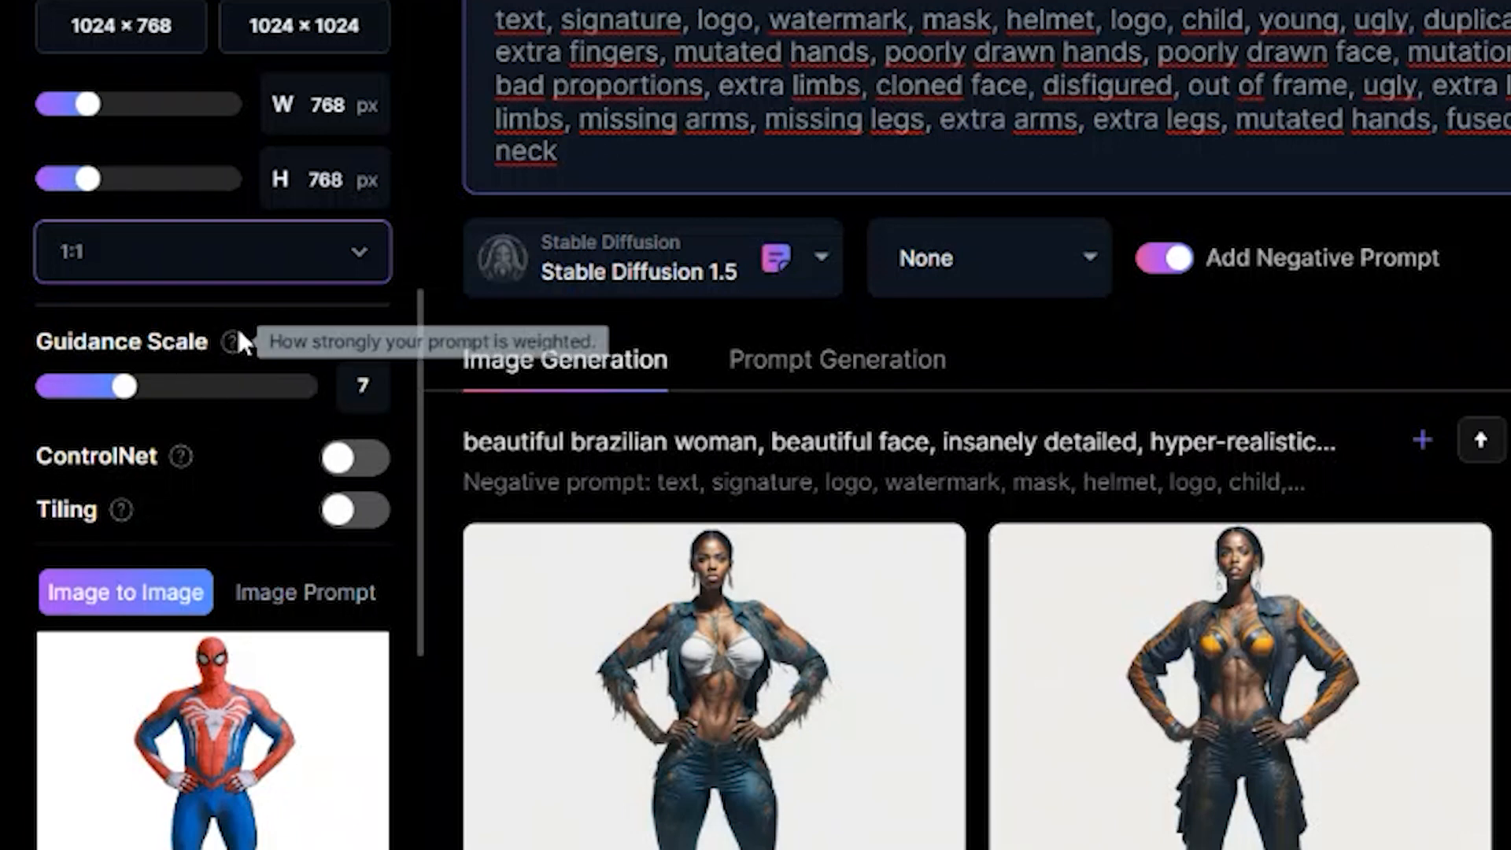
mouse_move(230, 346)
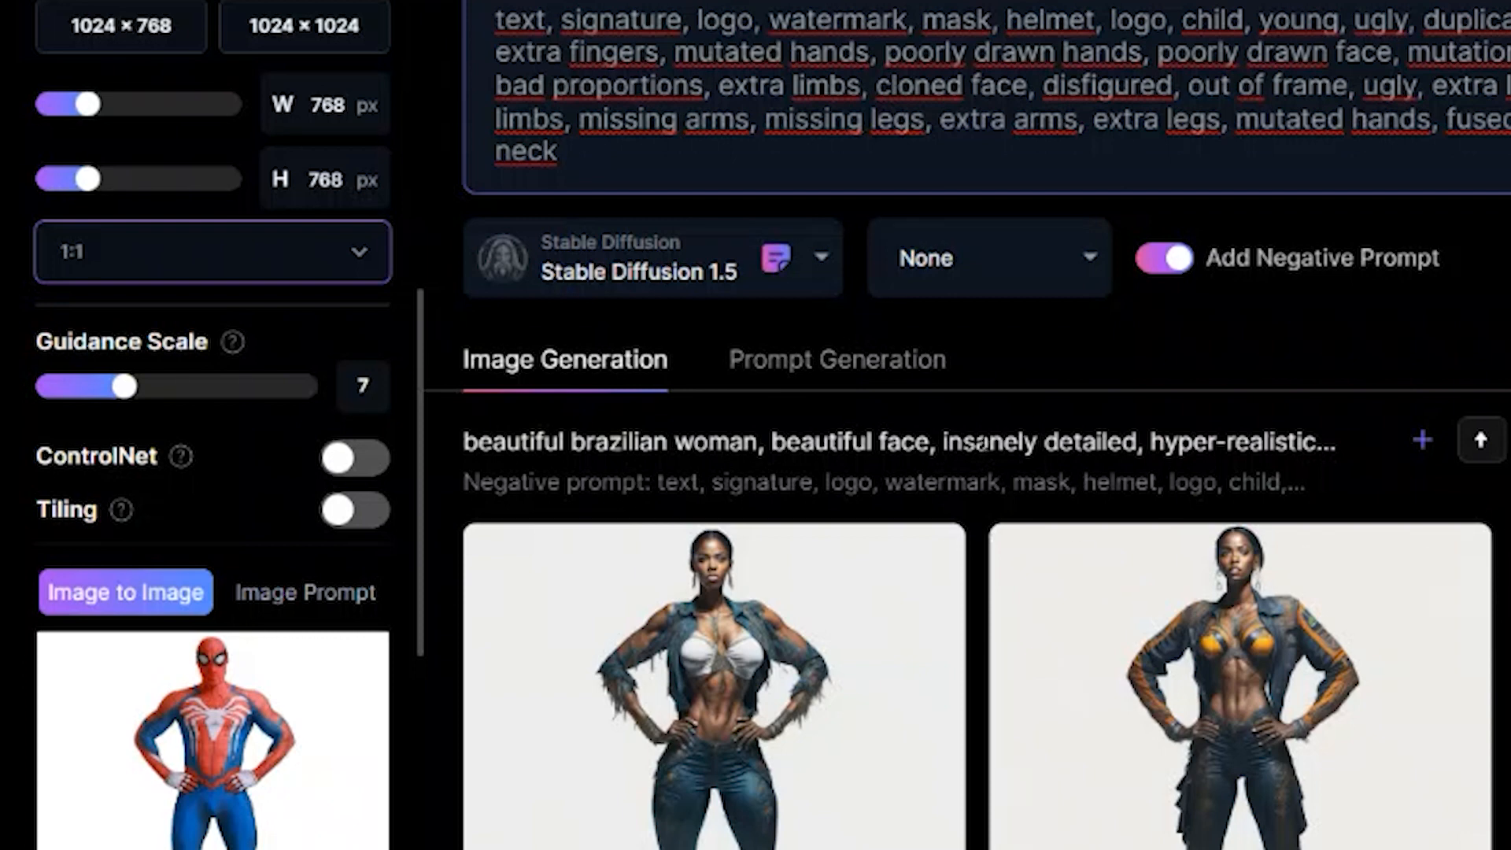
left_click(669, 283)
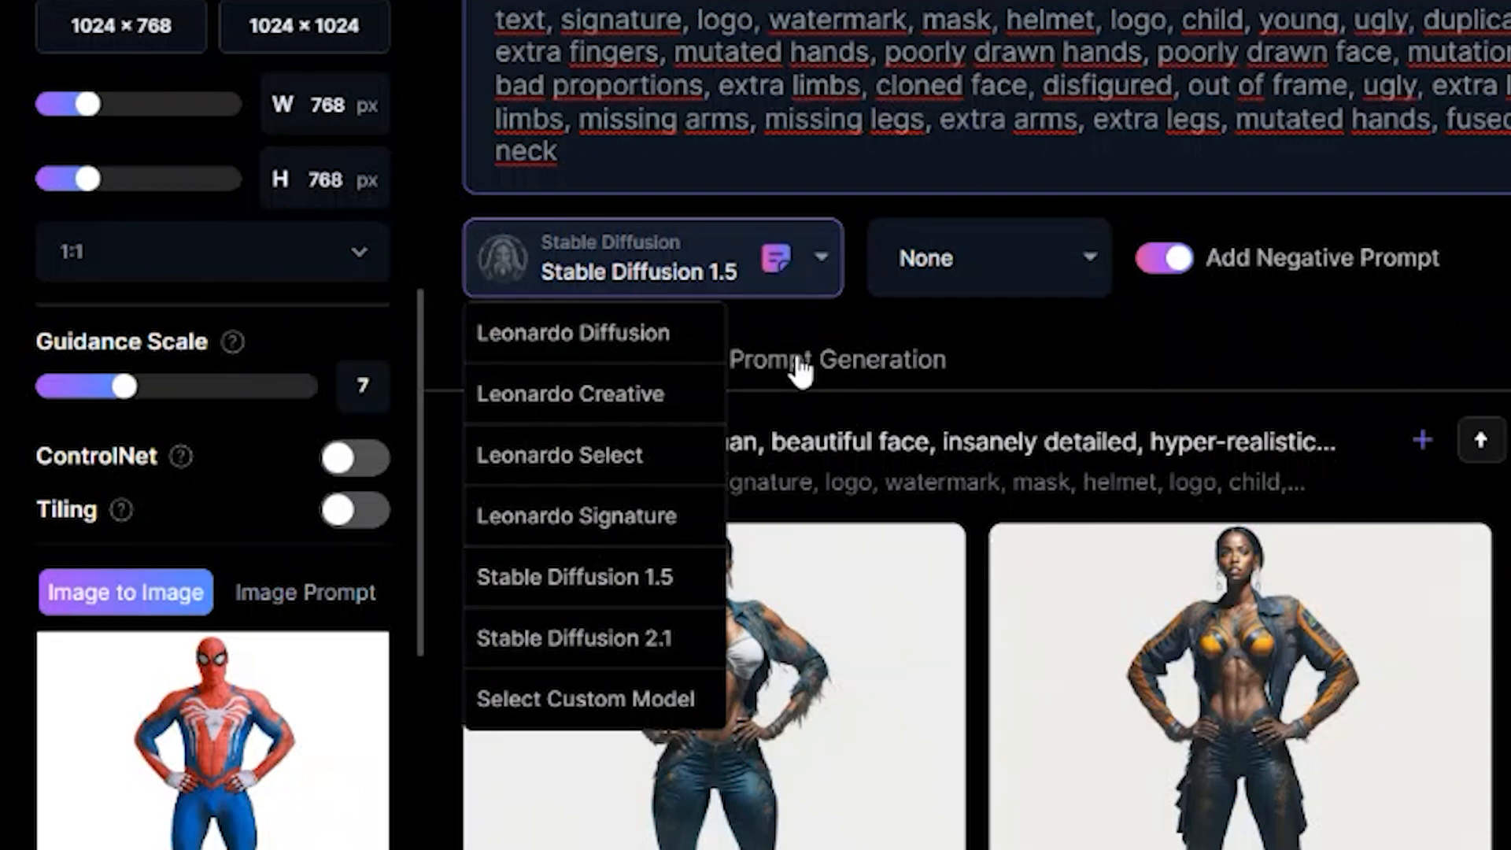
left_click(1108, 346)
Remove the Image to Image input, upload 1601512032.webp as the input again, and enable ControlNet.
scroll(236, 378, "down", 4)
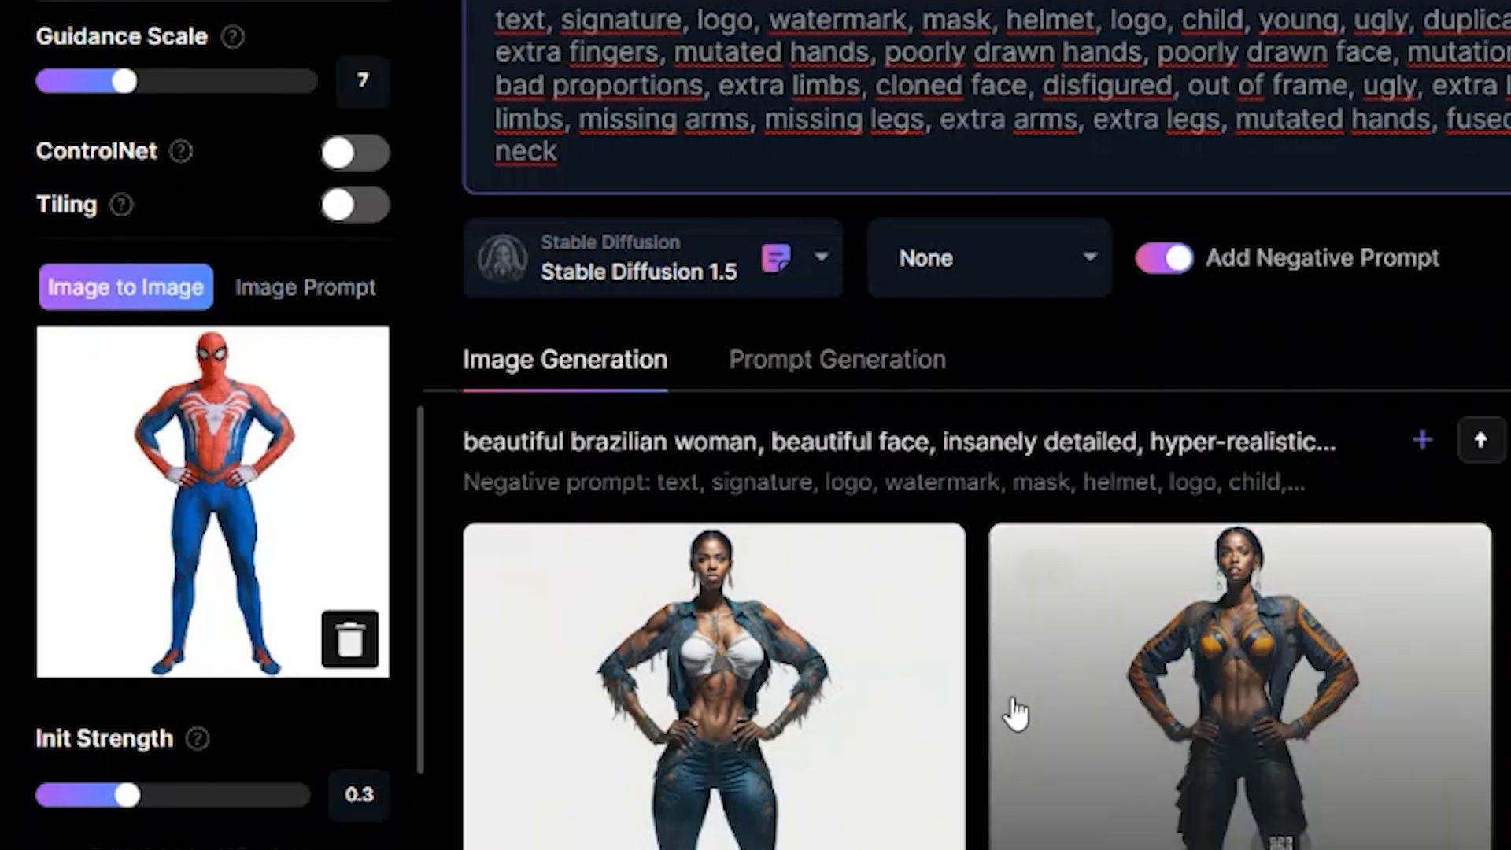
scroll(252, 543, "up", 2)
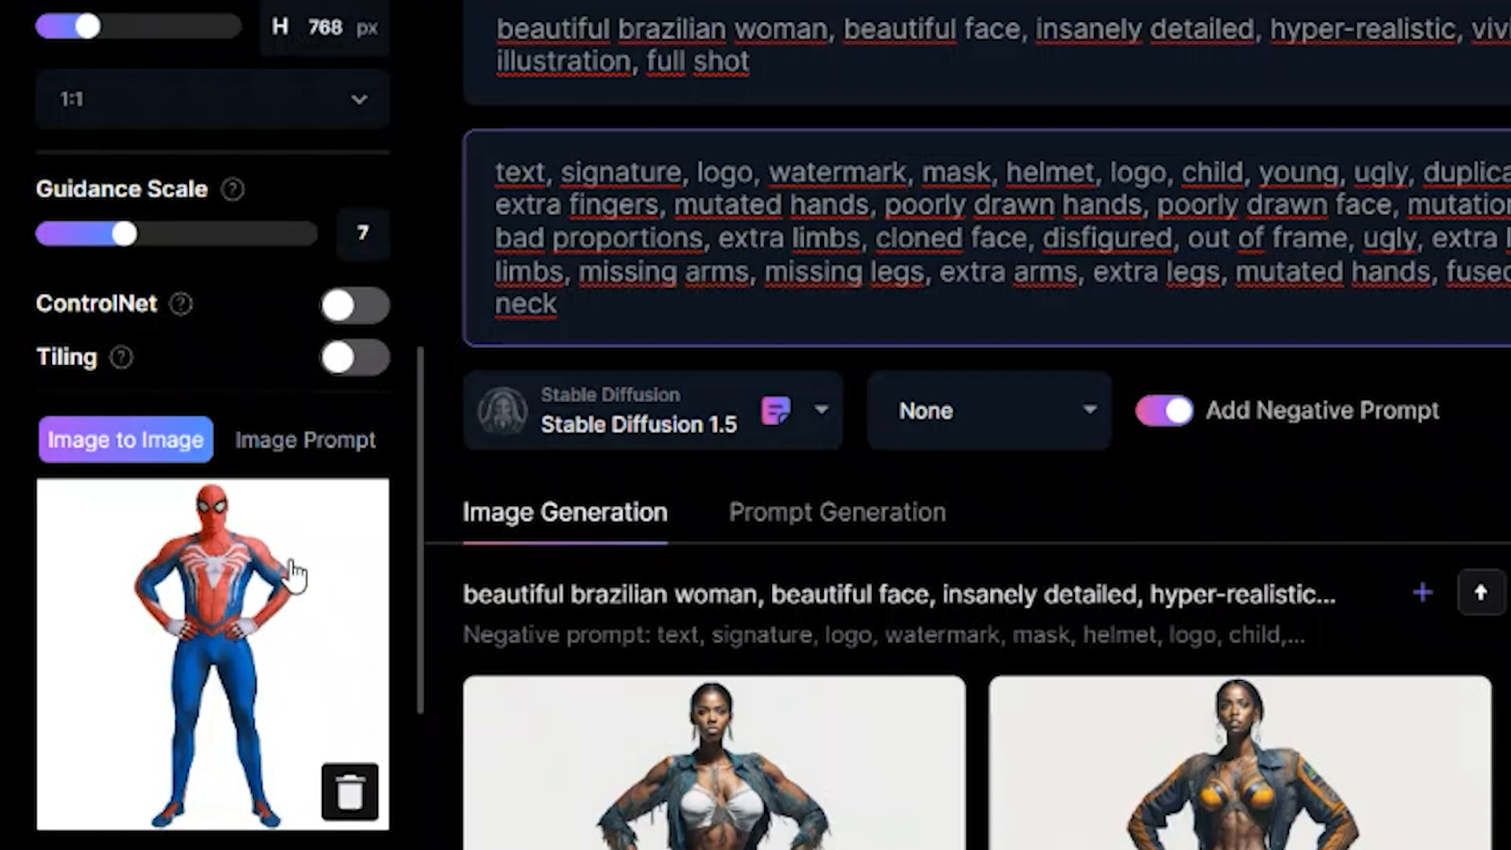
scroll(197, 591, "up", 2)
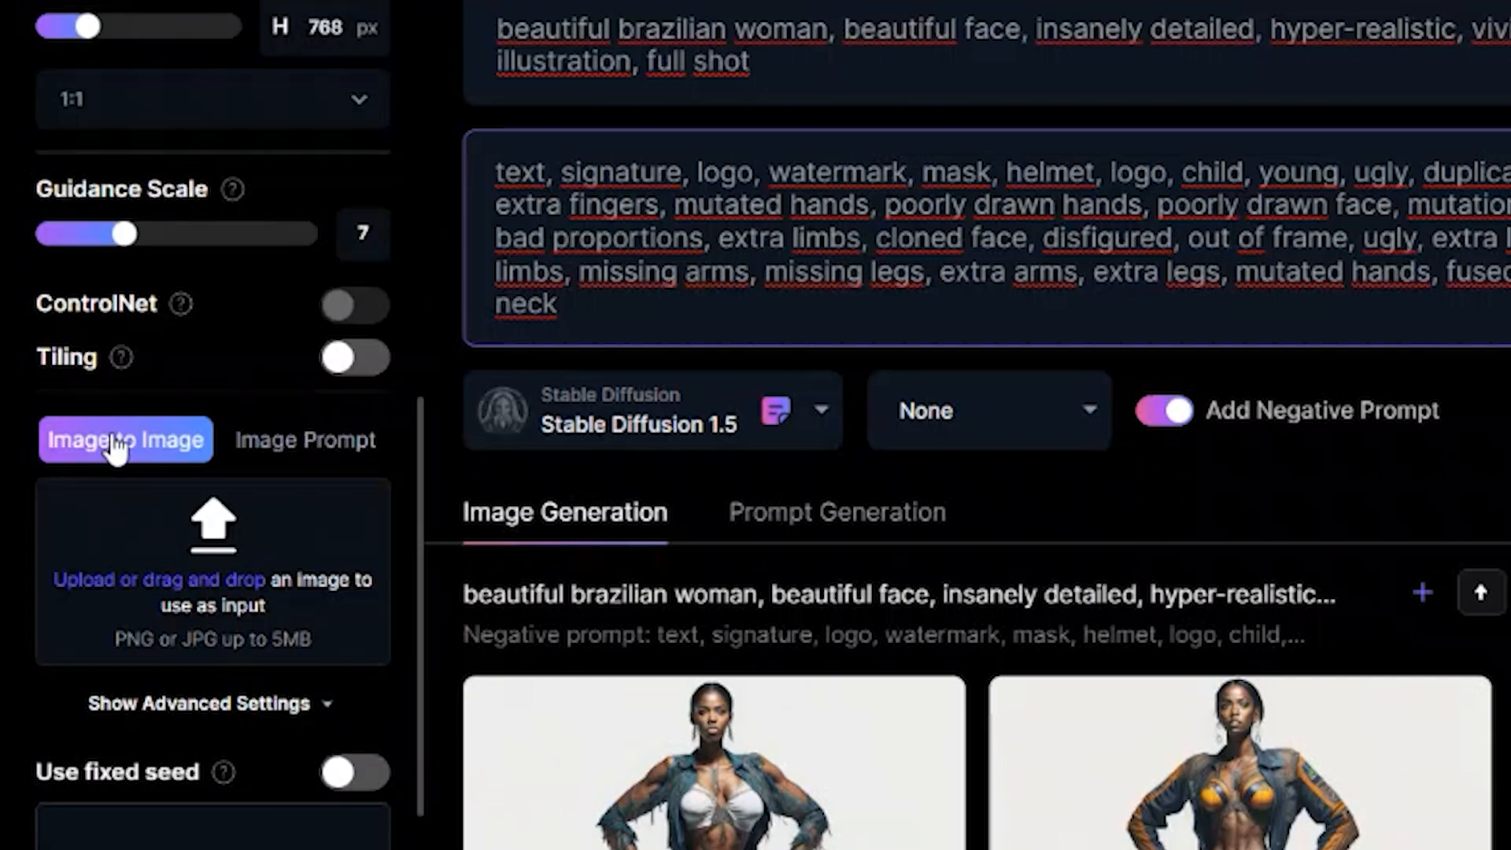
left_click(163, 568)
left_click(932, 171)
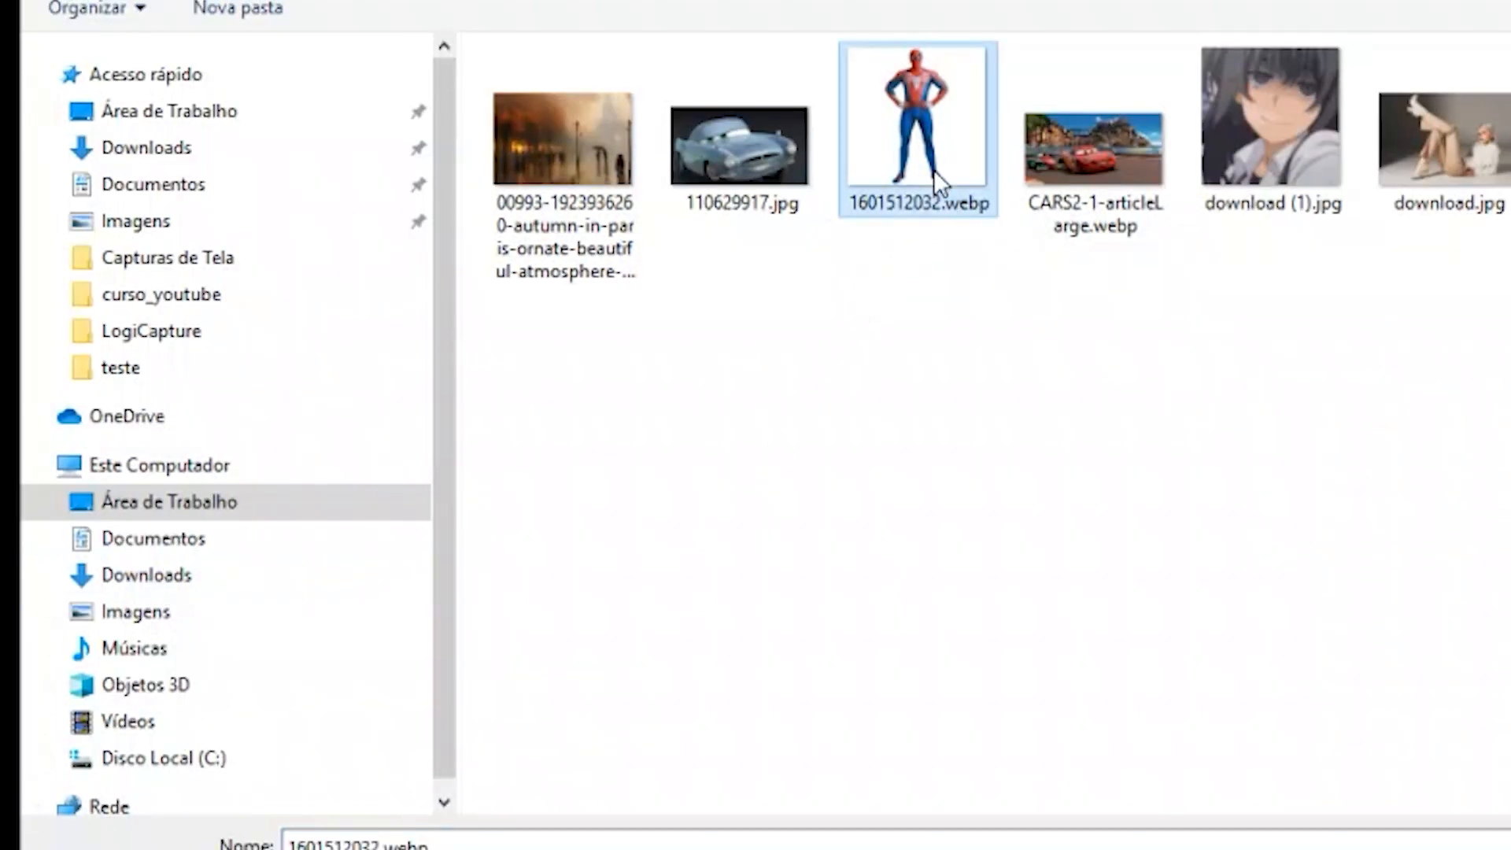
key("Return")
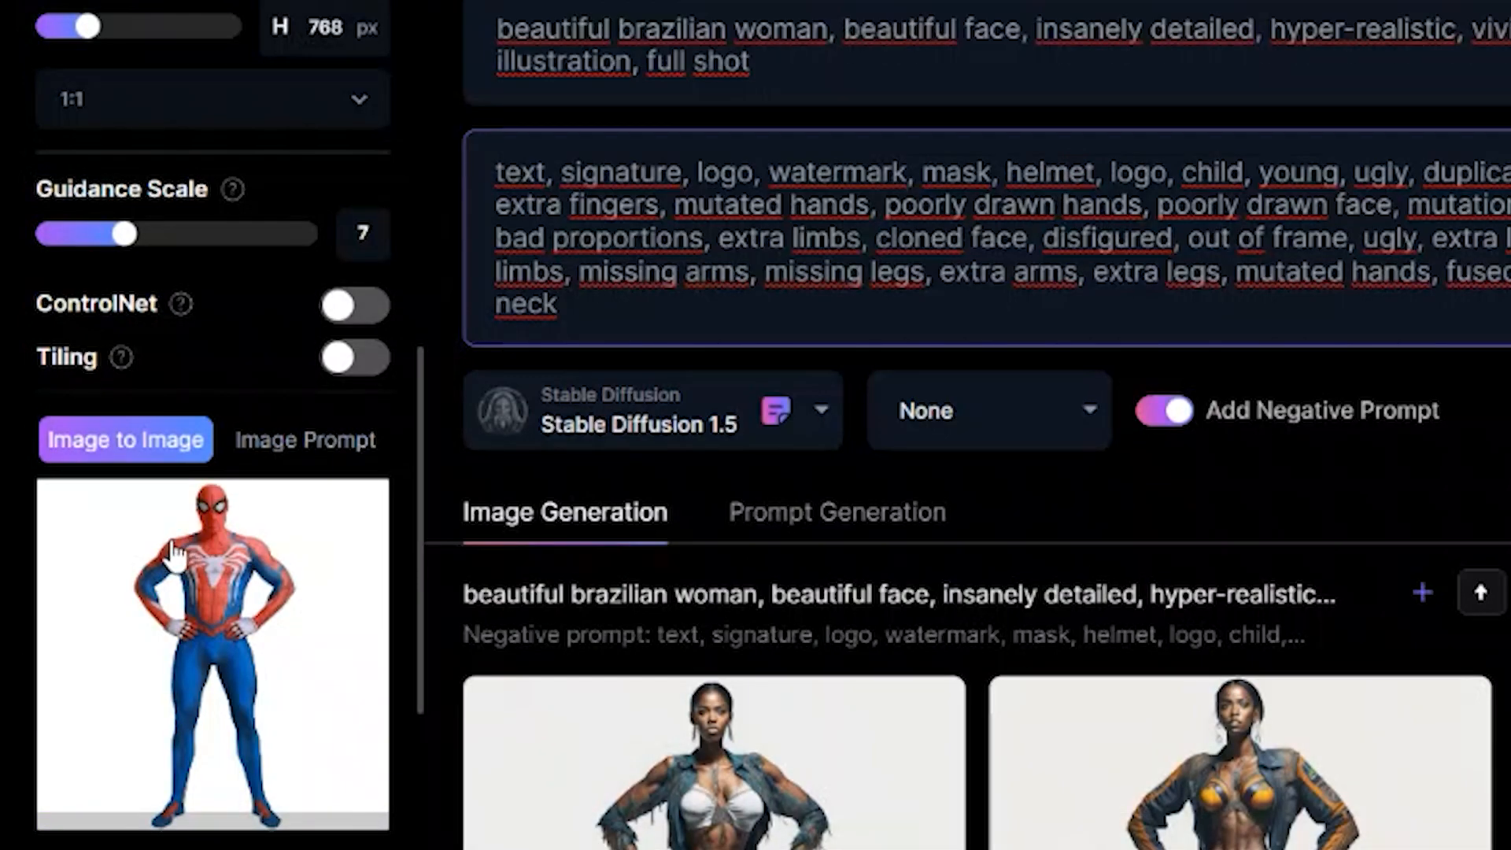
scroll(252, 606, "up", 2)
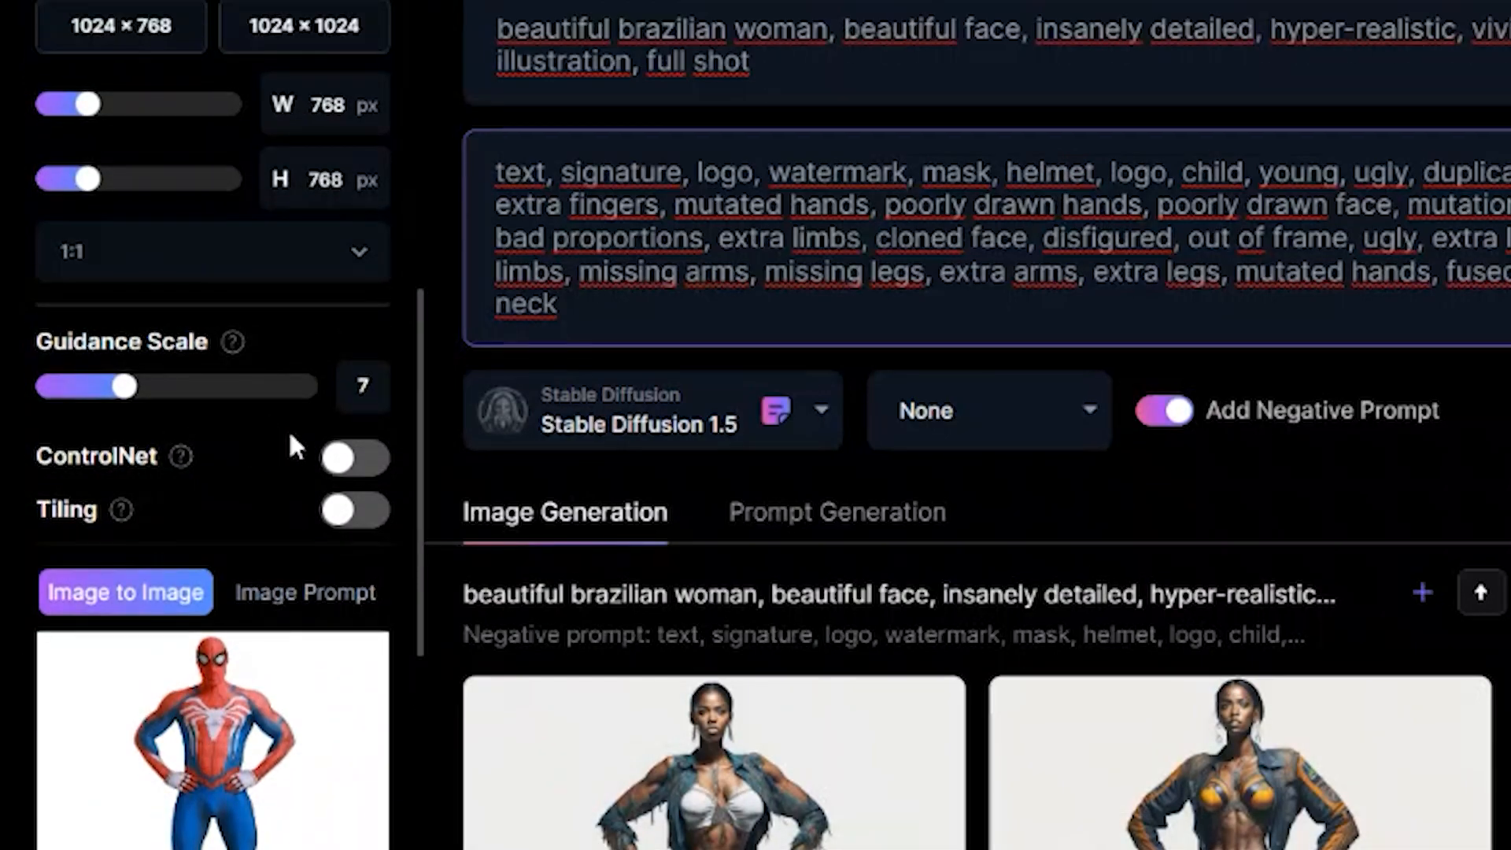
left_click(374, 465)
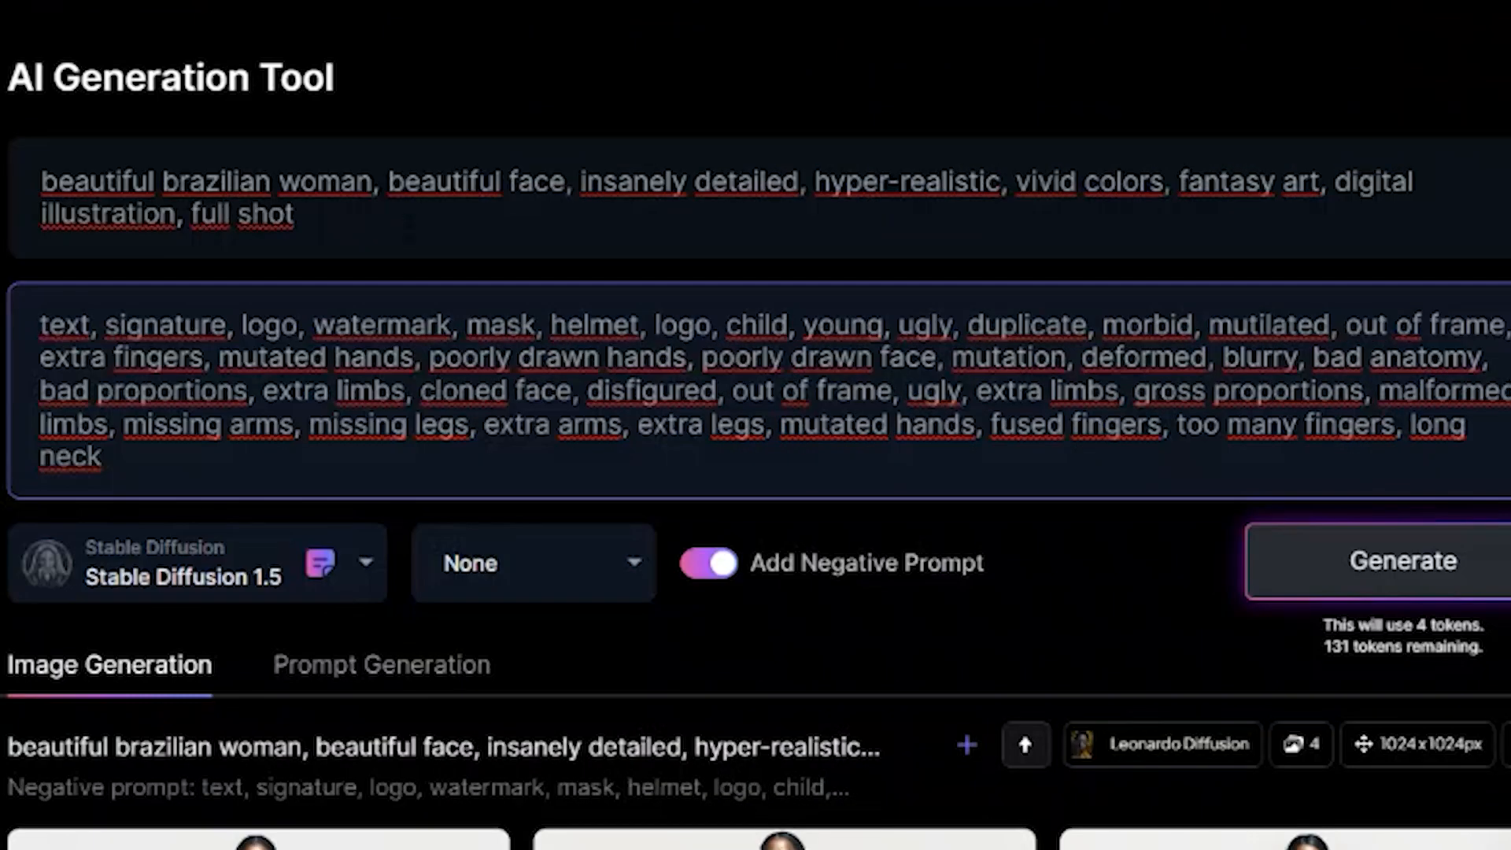
Go over the prompt, negative prompt and style choice, and compare the generated images with the Image to Image input and ControlNet settings.
left_click_drag(408, 228, 537, 115)
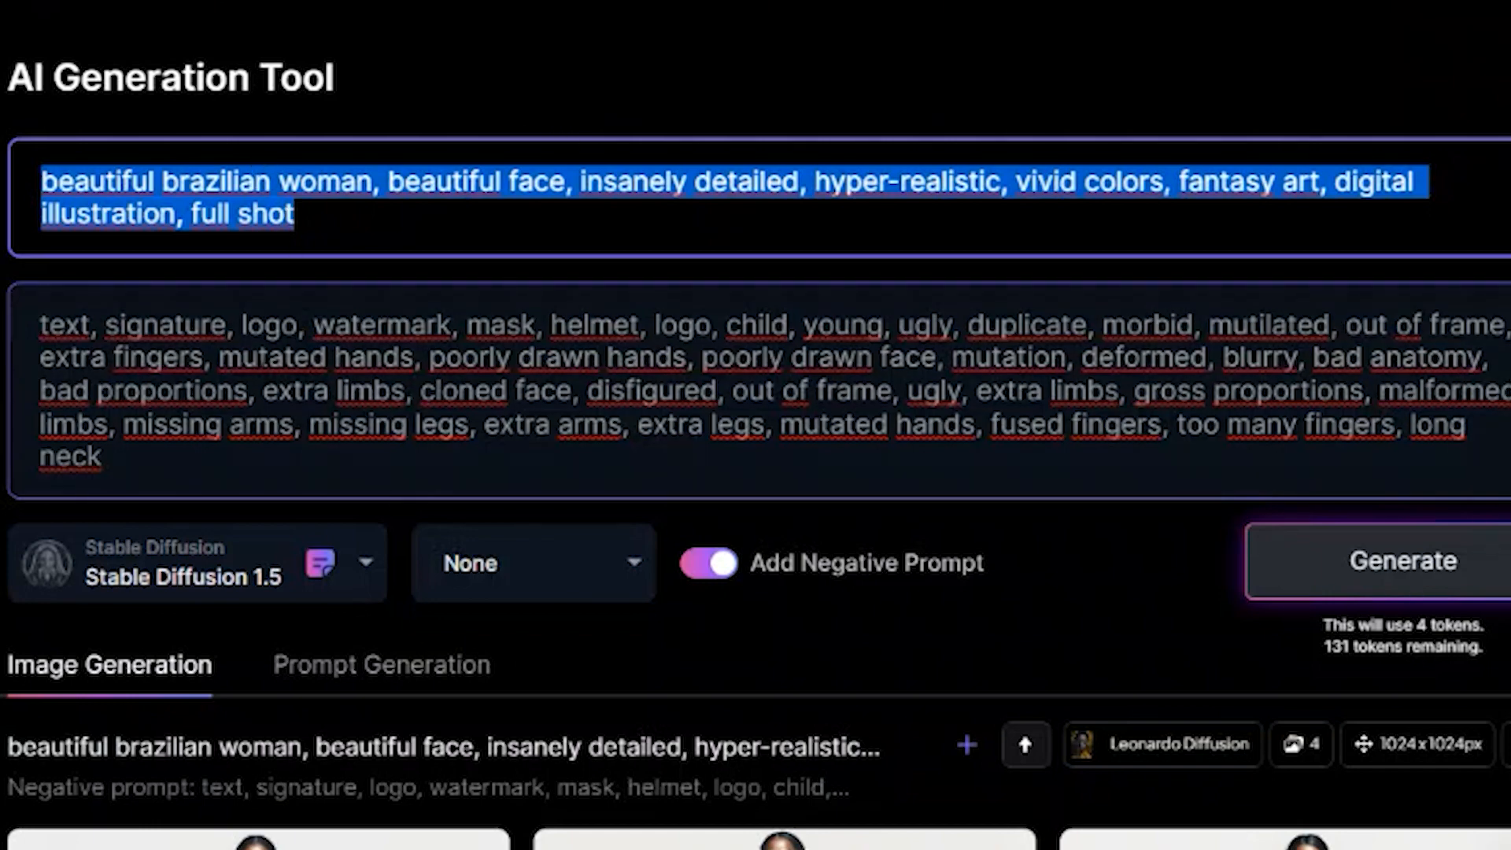
left_click_drag(39, 322, 250, 454)
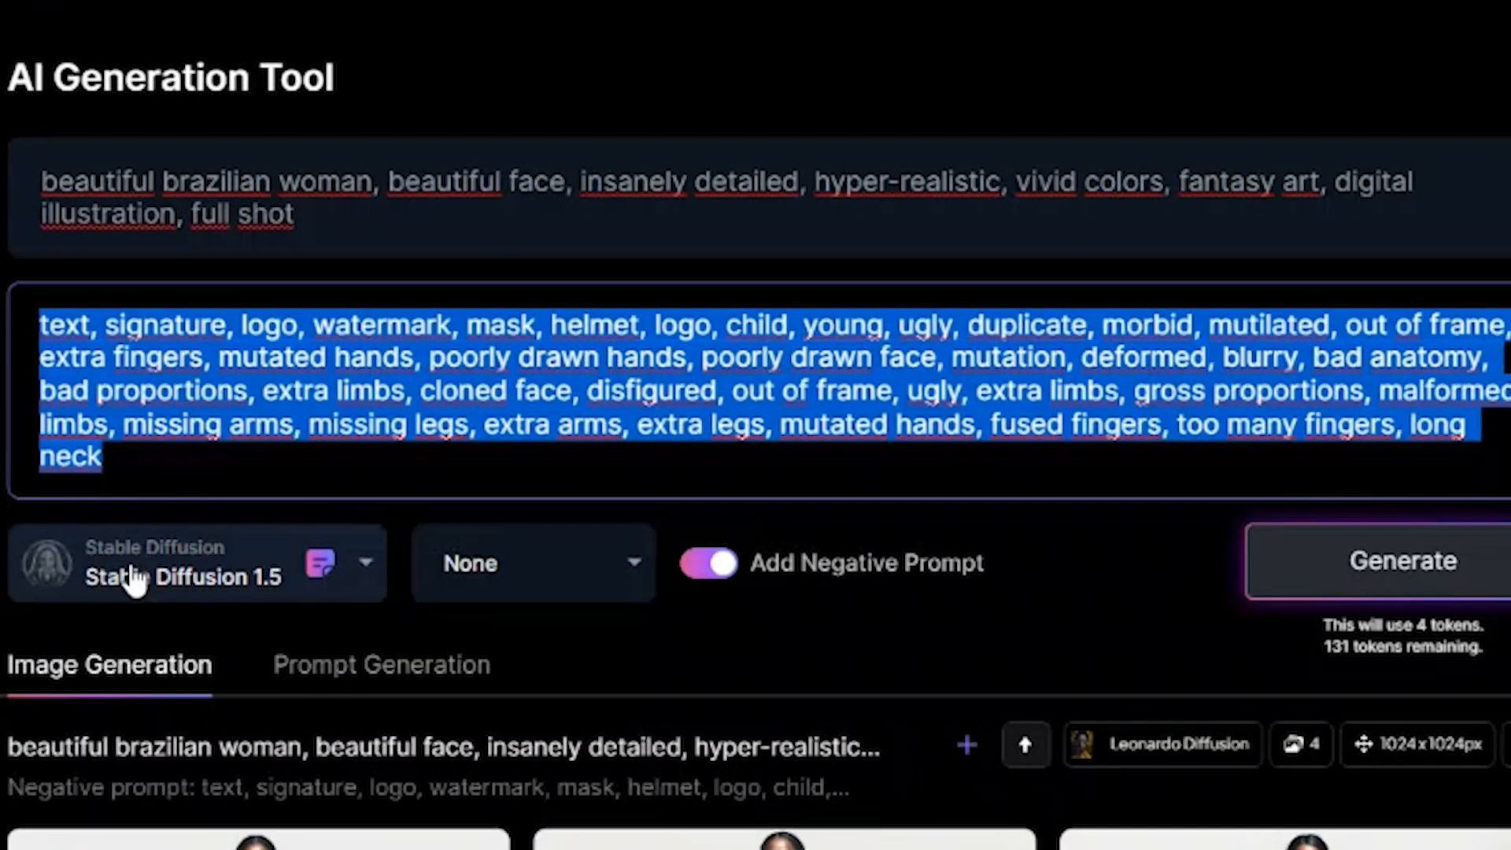
left_click(498, 566)
left_click(497, 566)
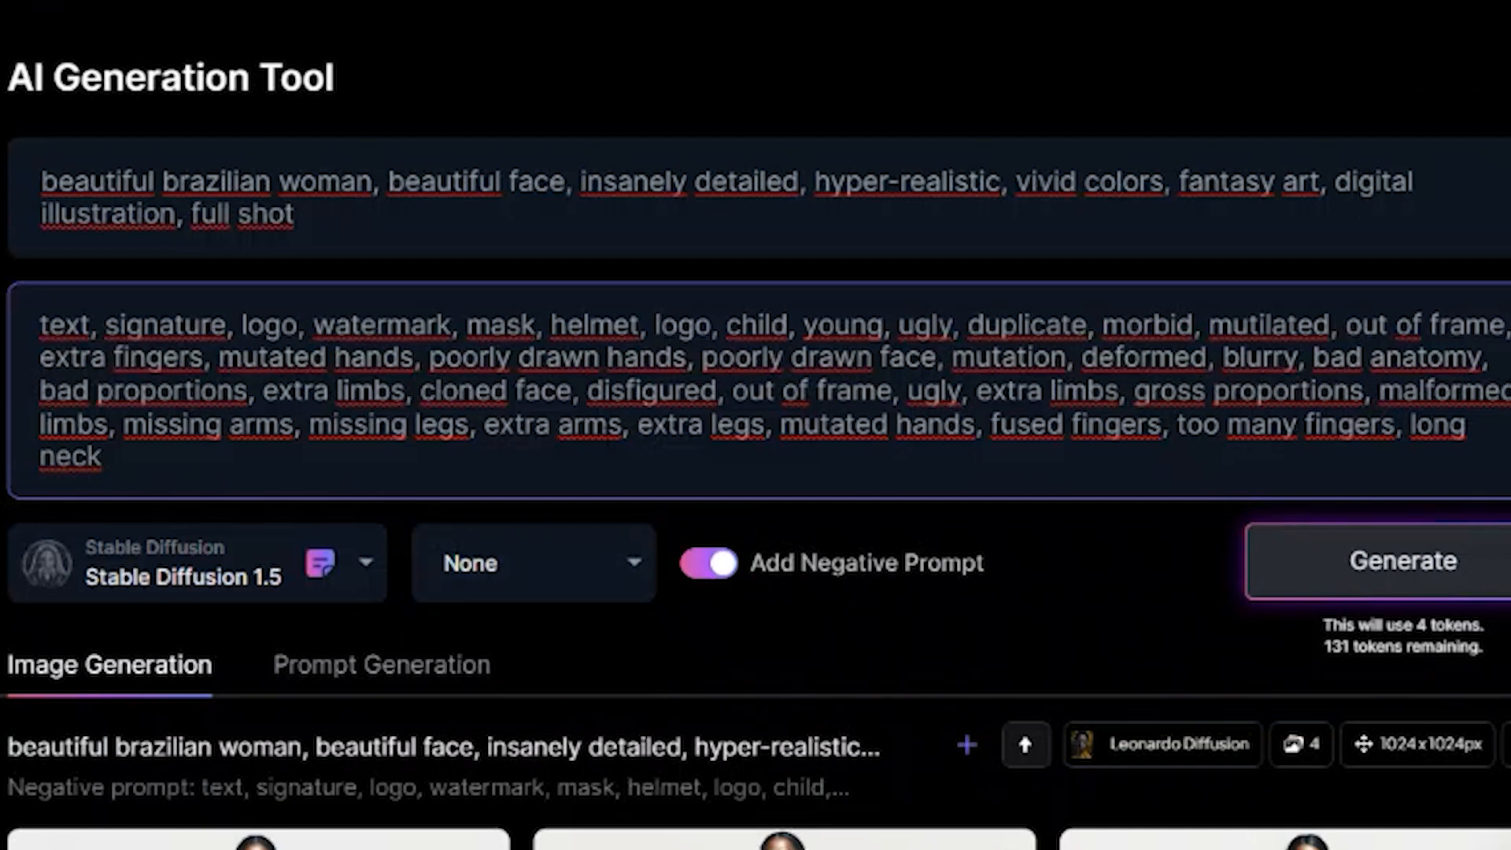
triple_click(134, 464)
left_click_drag(134, 464, 65, 378)
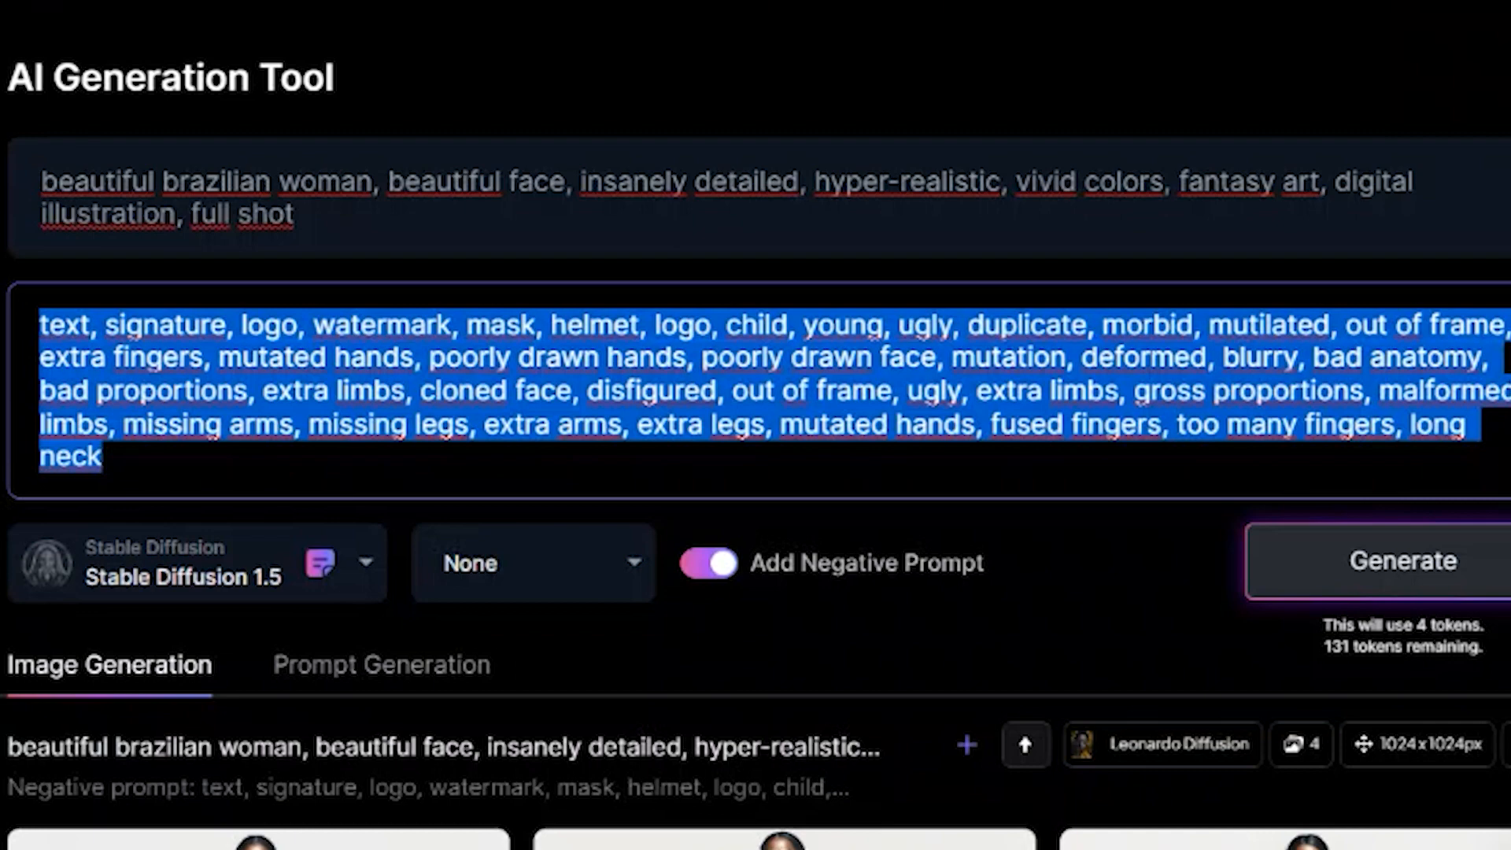
left_click(130, 463)
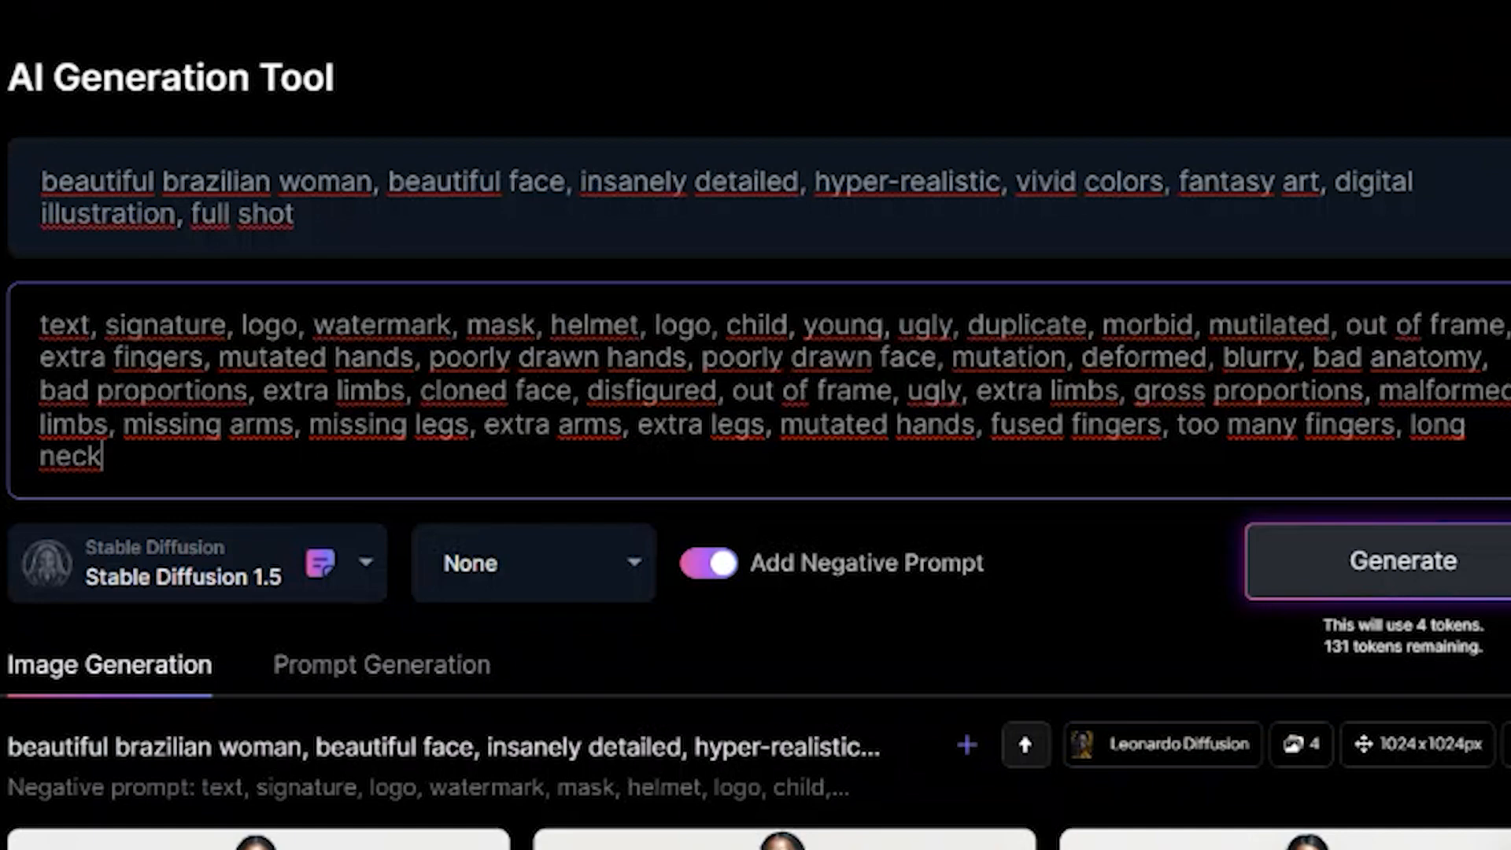
scroll(1072, 229, "down", 8)
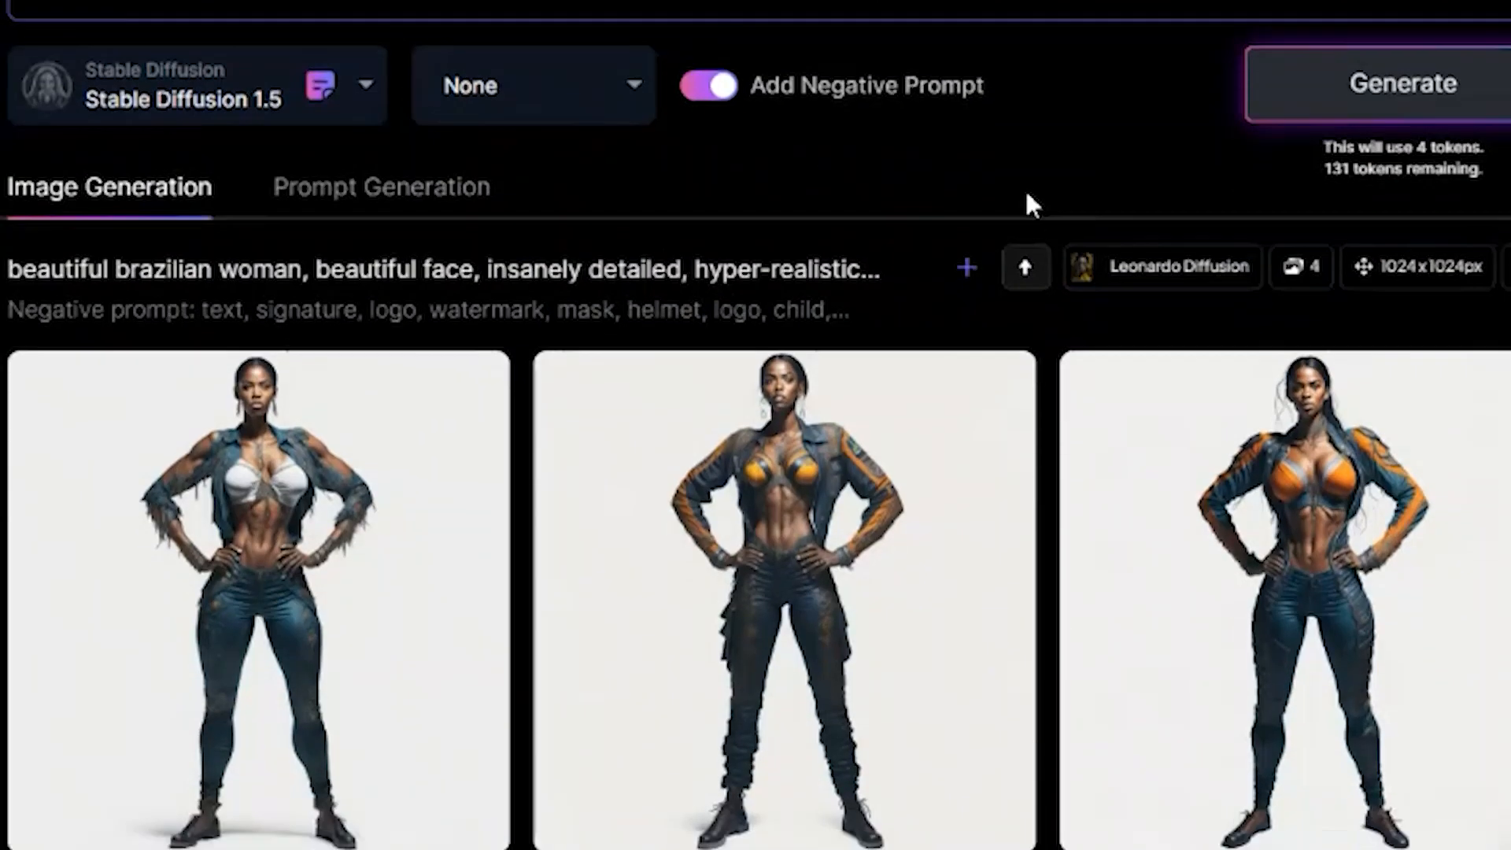
scroll(718, 669, "down", 2)
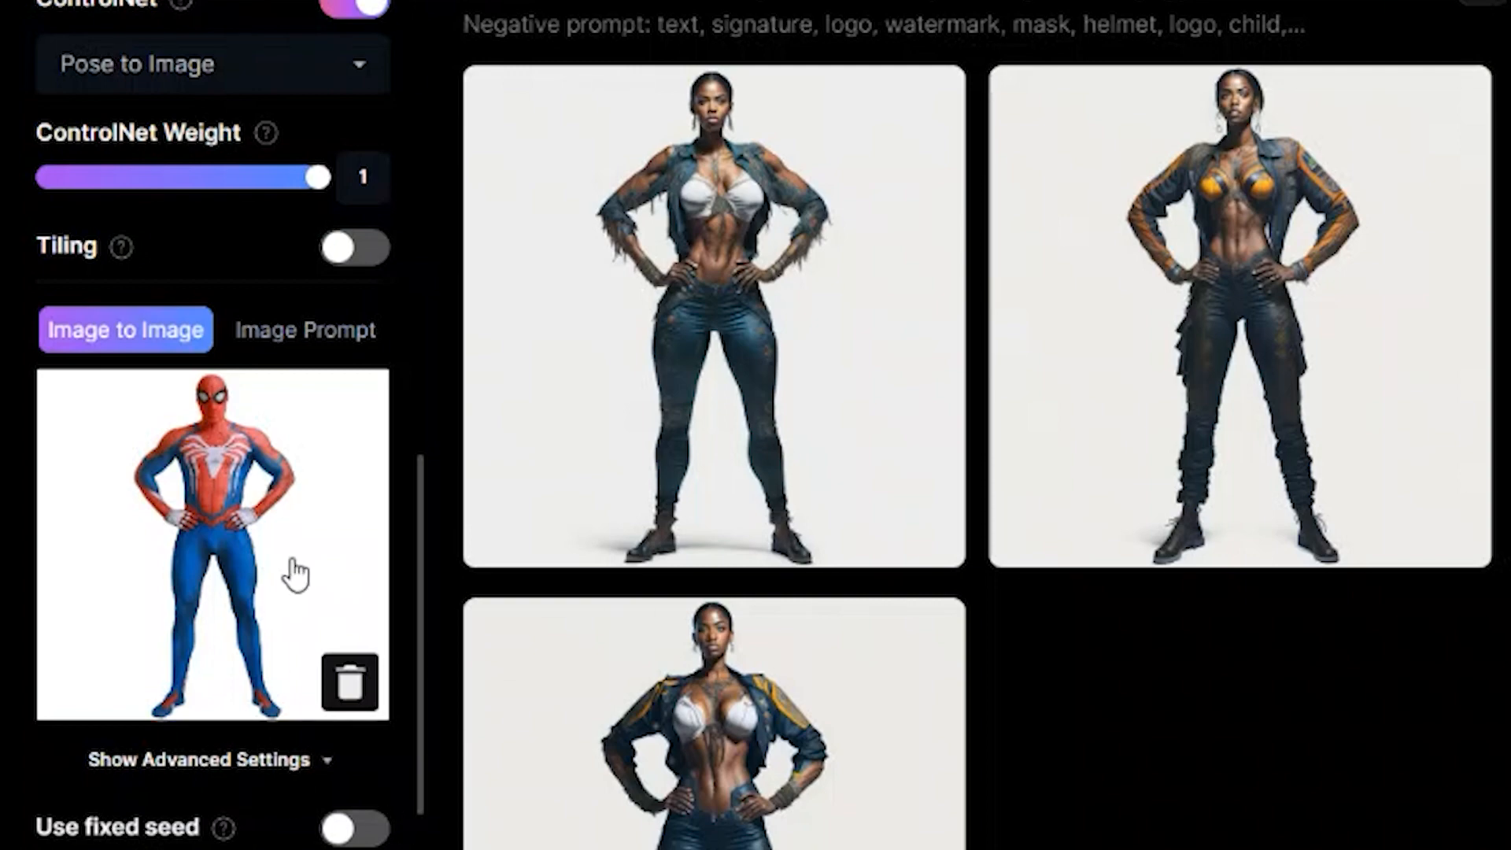
Review the ControlNet settings and switch the input mode from Image to Image to Image Prompt.
scroll(296, 574, "up", 4)
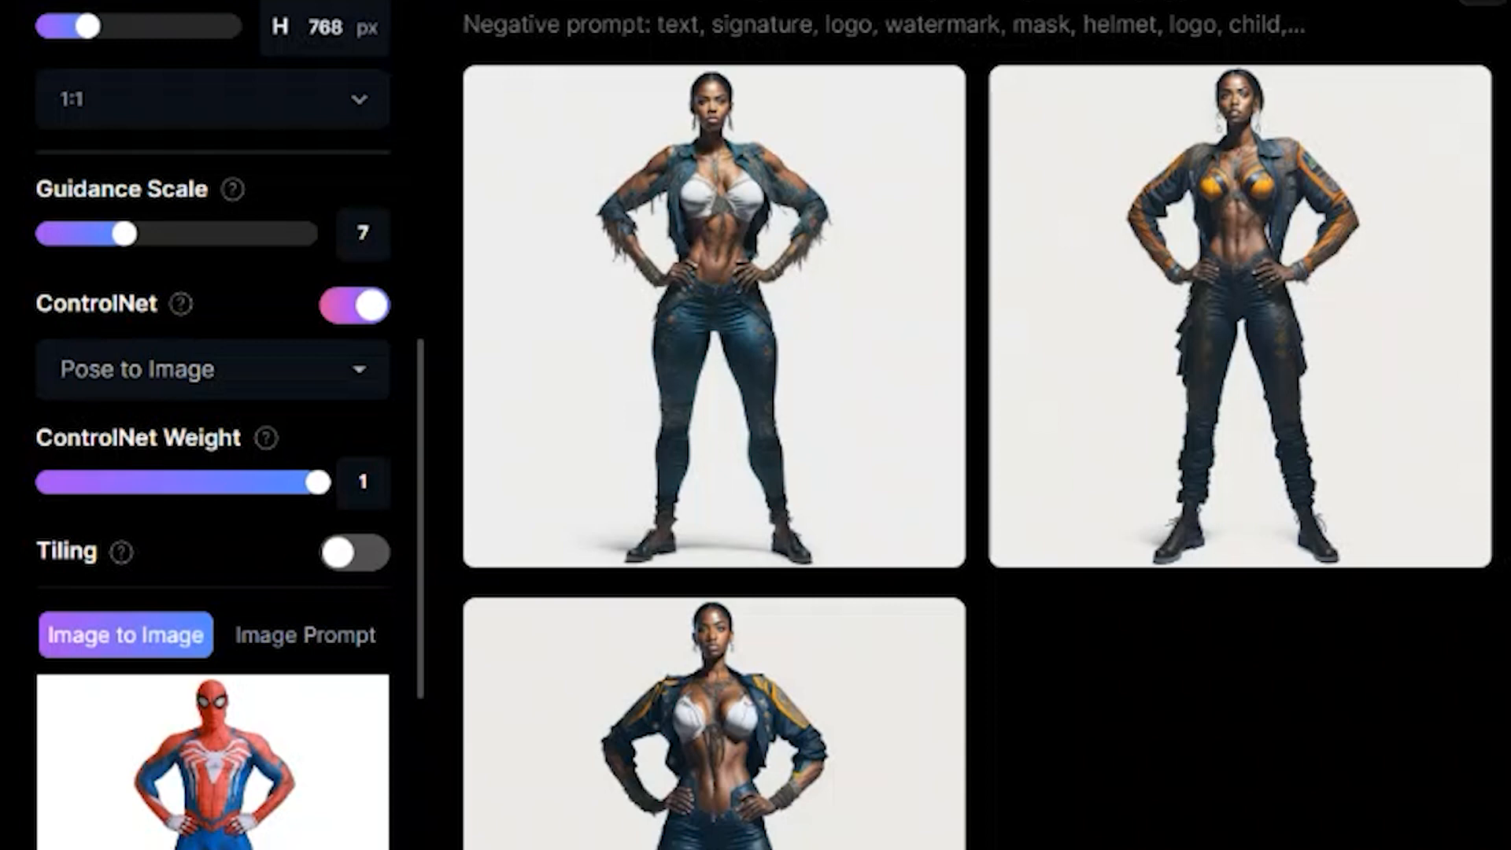
scroll(253, 371, "down", 4)
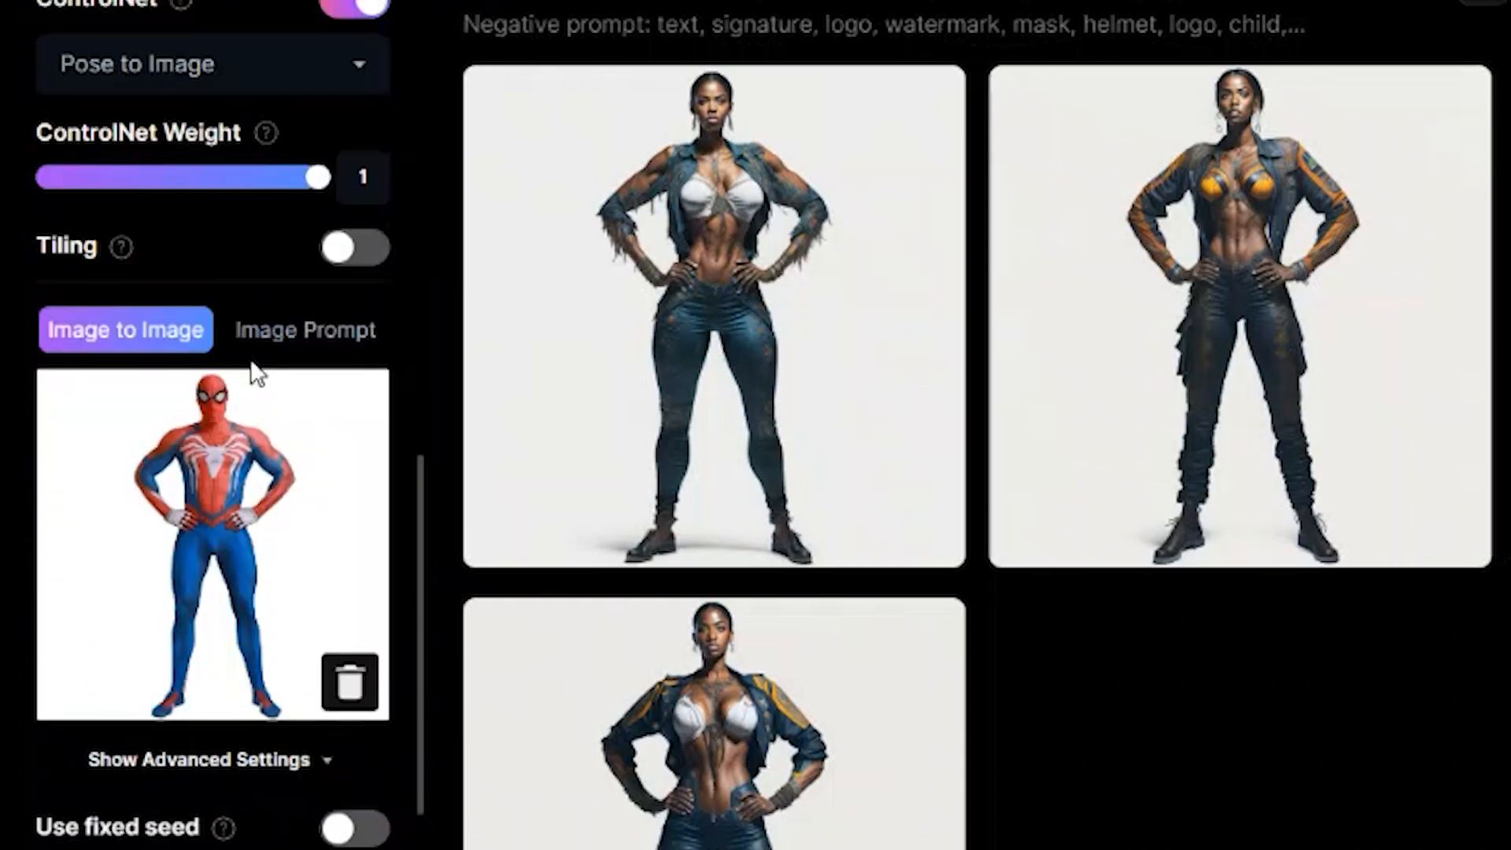
left_click(276, 338)
scroll(396, 336, "down", 2)
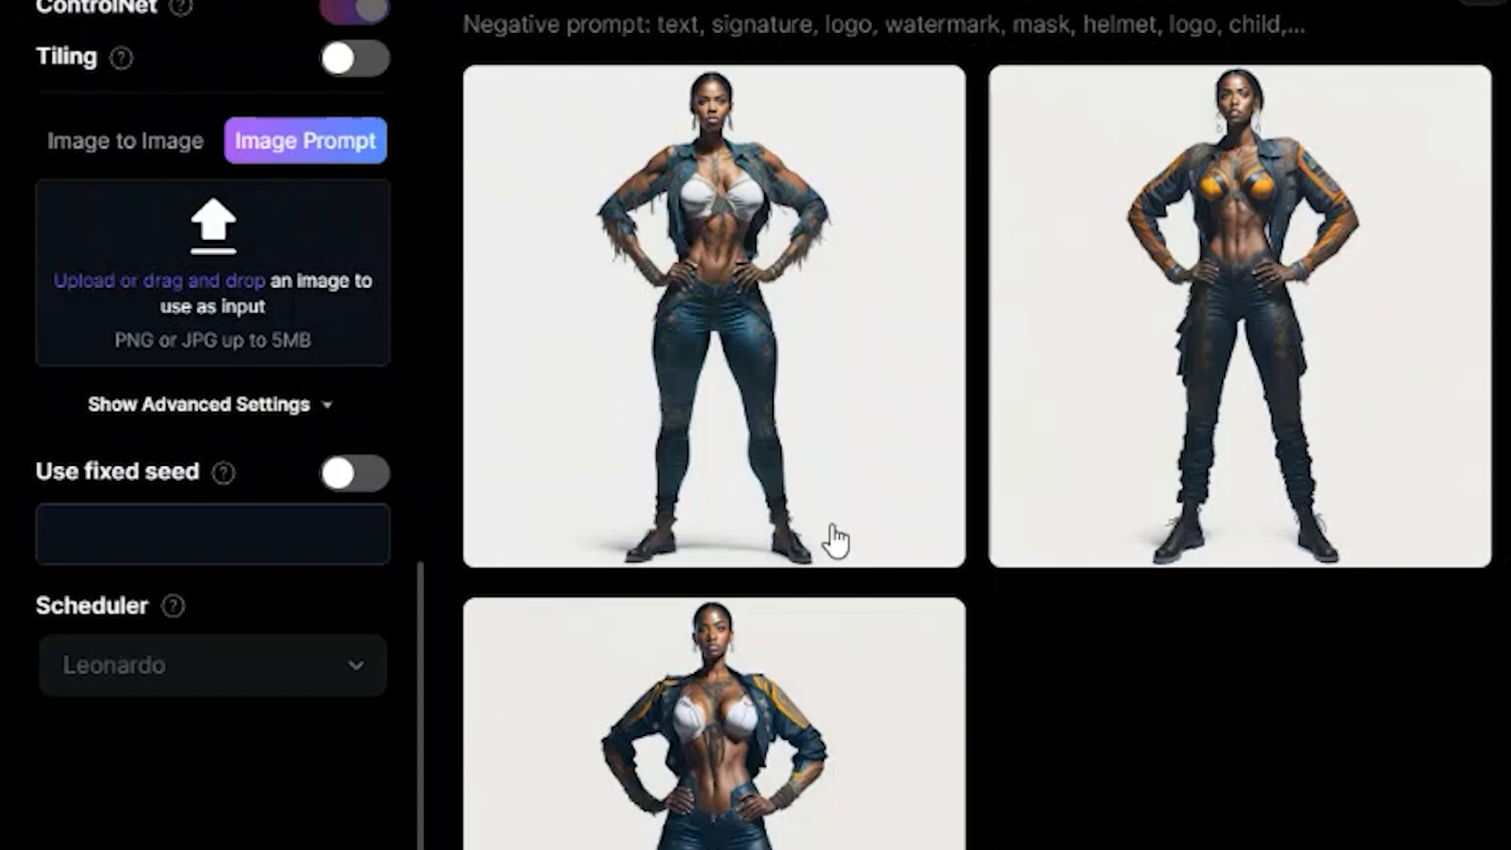
Upload download (1).jpg as the Image Prompt input and open the same picture from File Explorer.
mouse_move(834, 535)
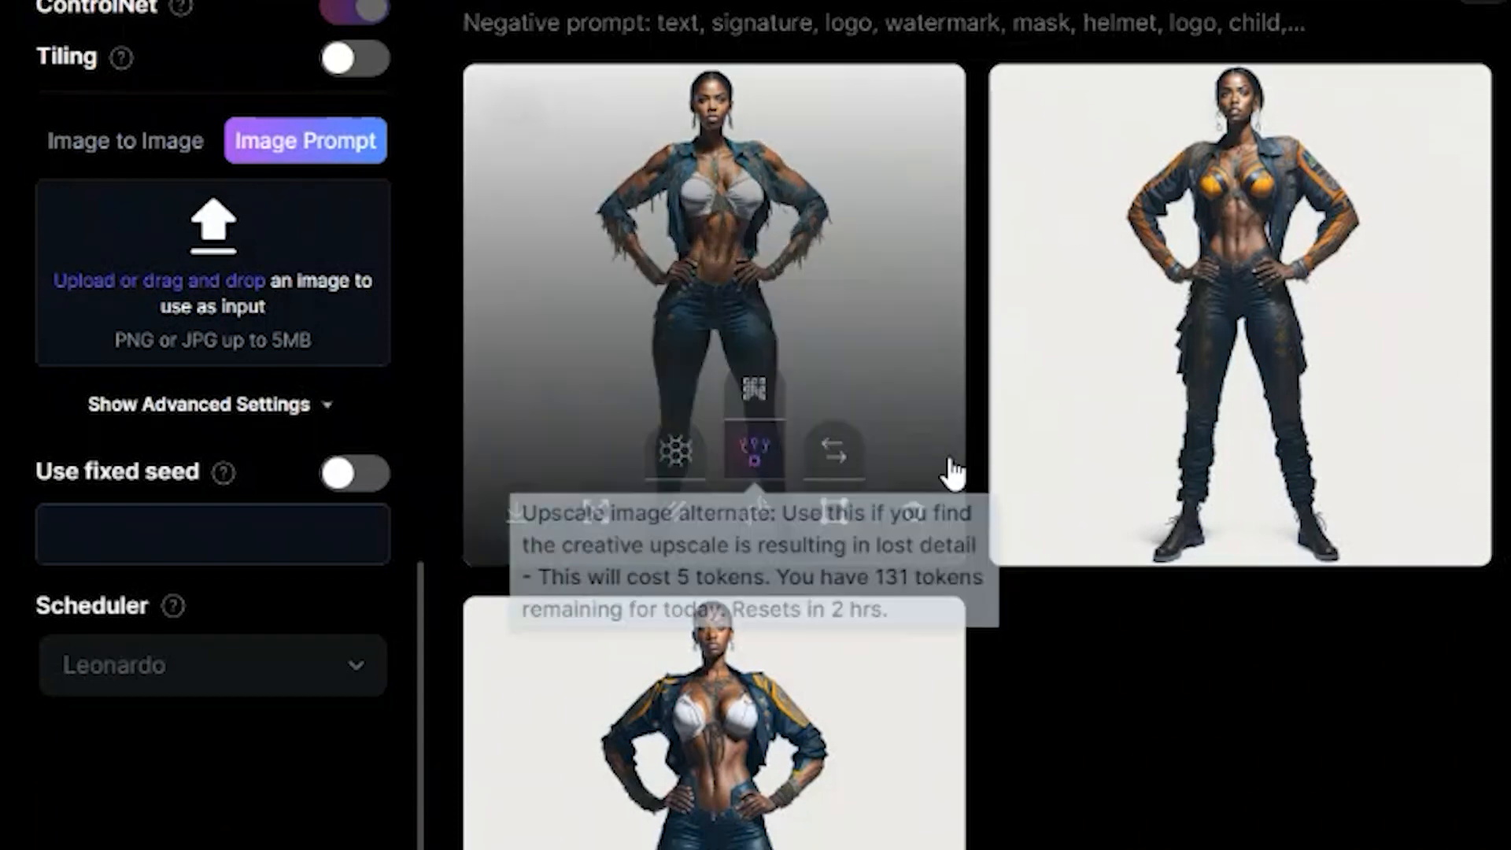
scroll(989, 479, "down", 20)
scroll(1157, 403, "down", 20)
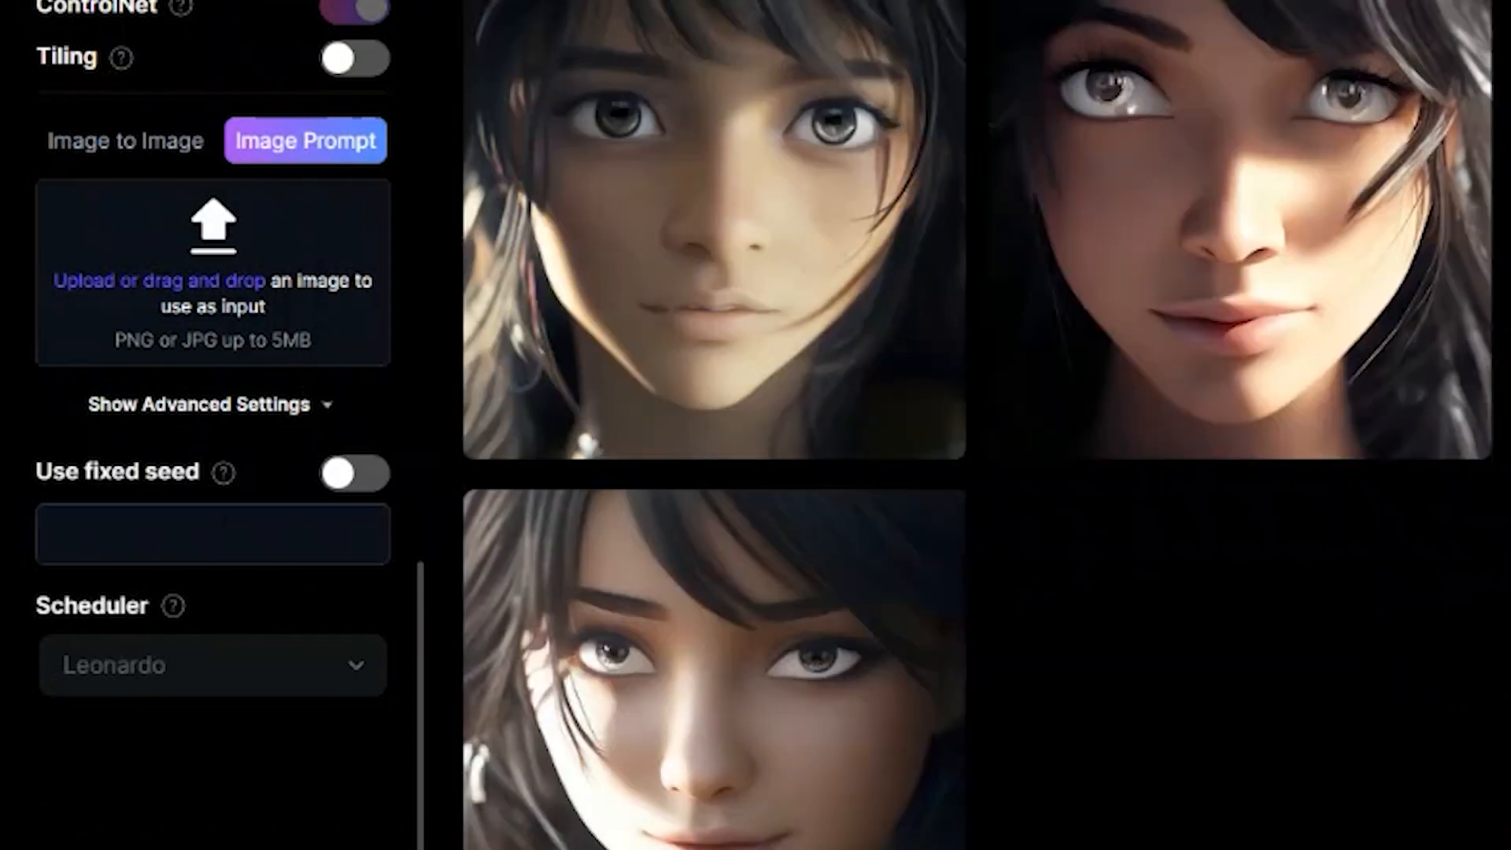
scroll(236, 354, "up", 2)
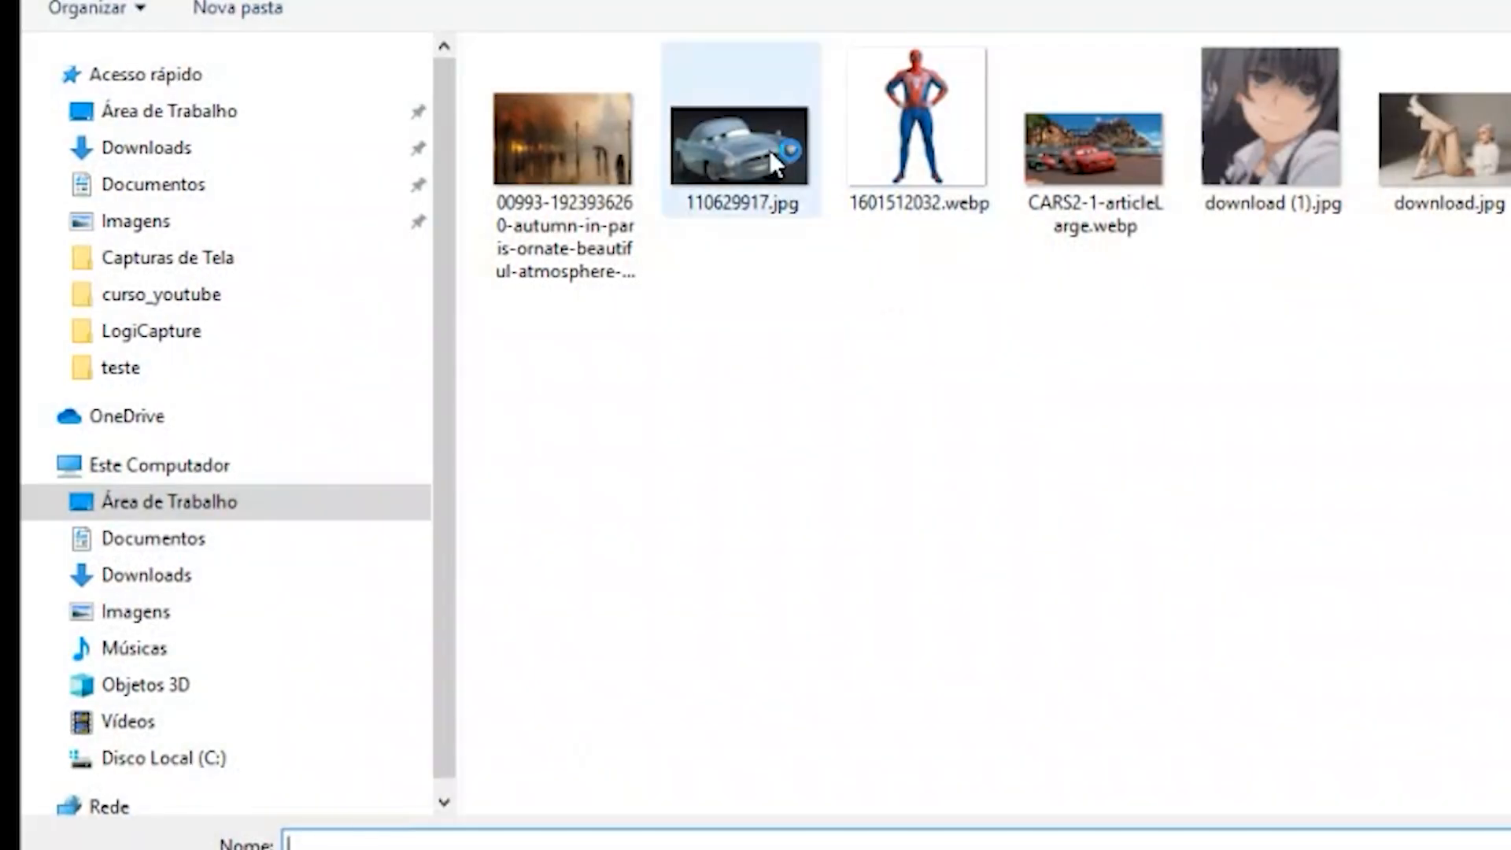
left_click(1319, 107)
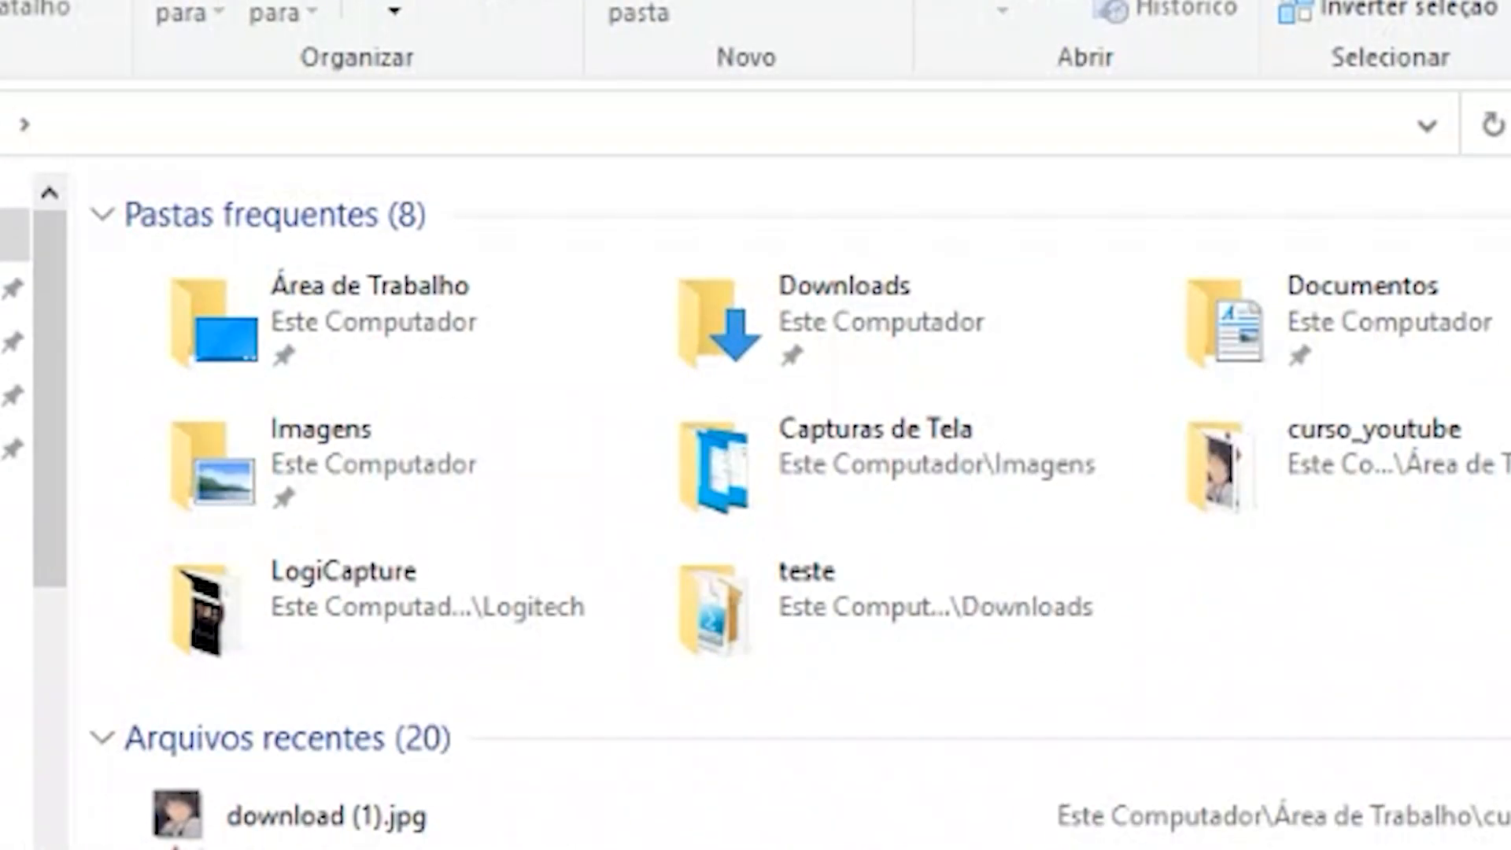
double_click(232, 818)
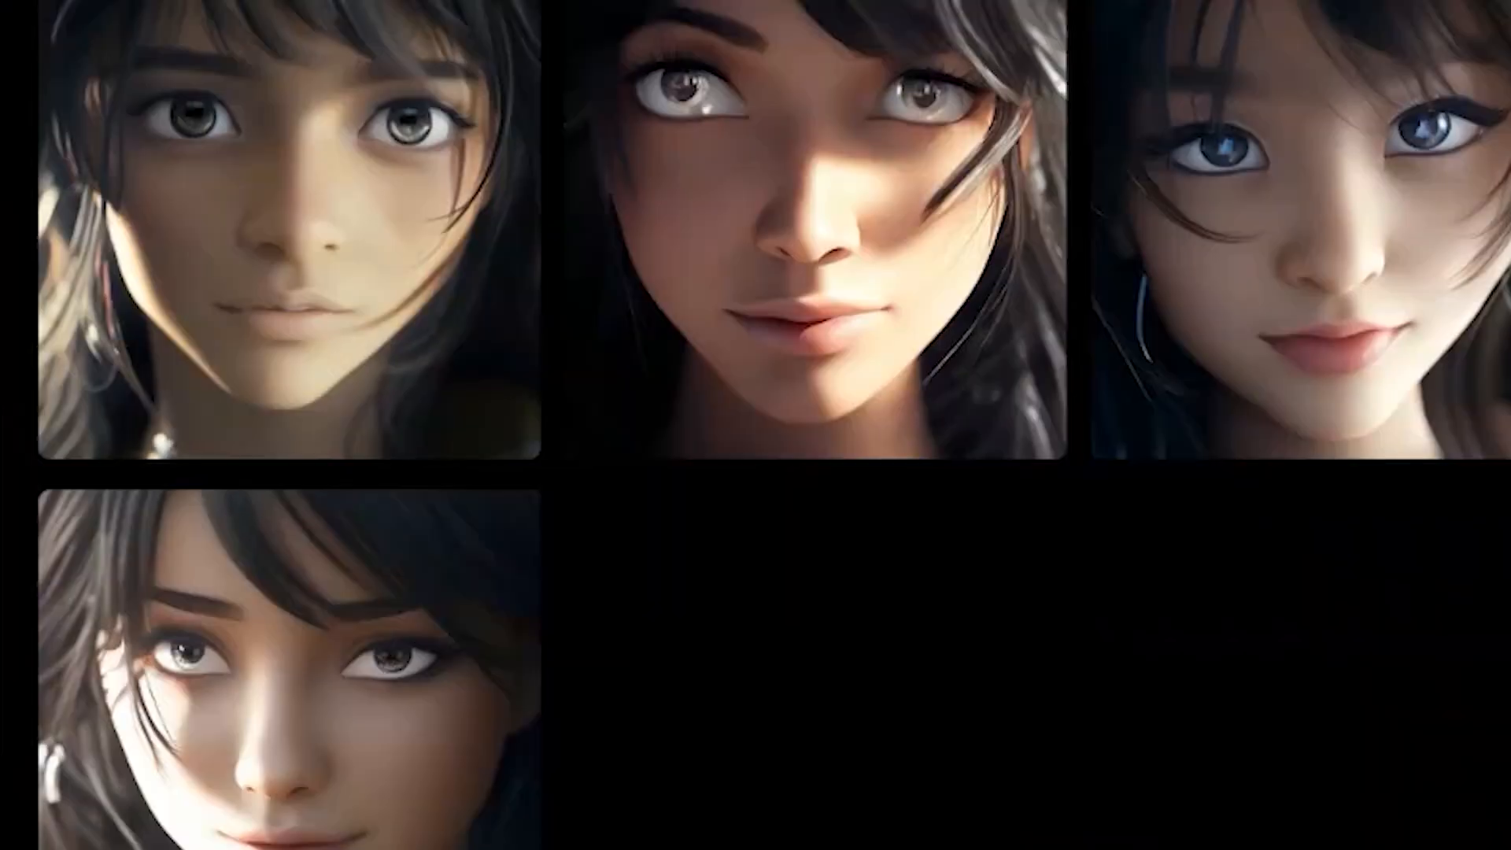
Expand the full prompt of the Stable Diffusion v2.1 portrait generation and examine its prompt and negative prompt terms.
scroll(980, 613, "up", 8)
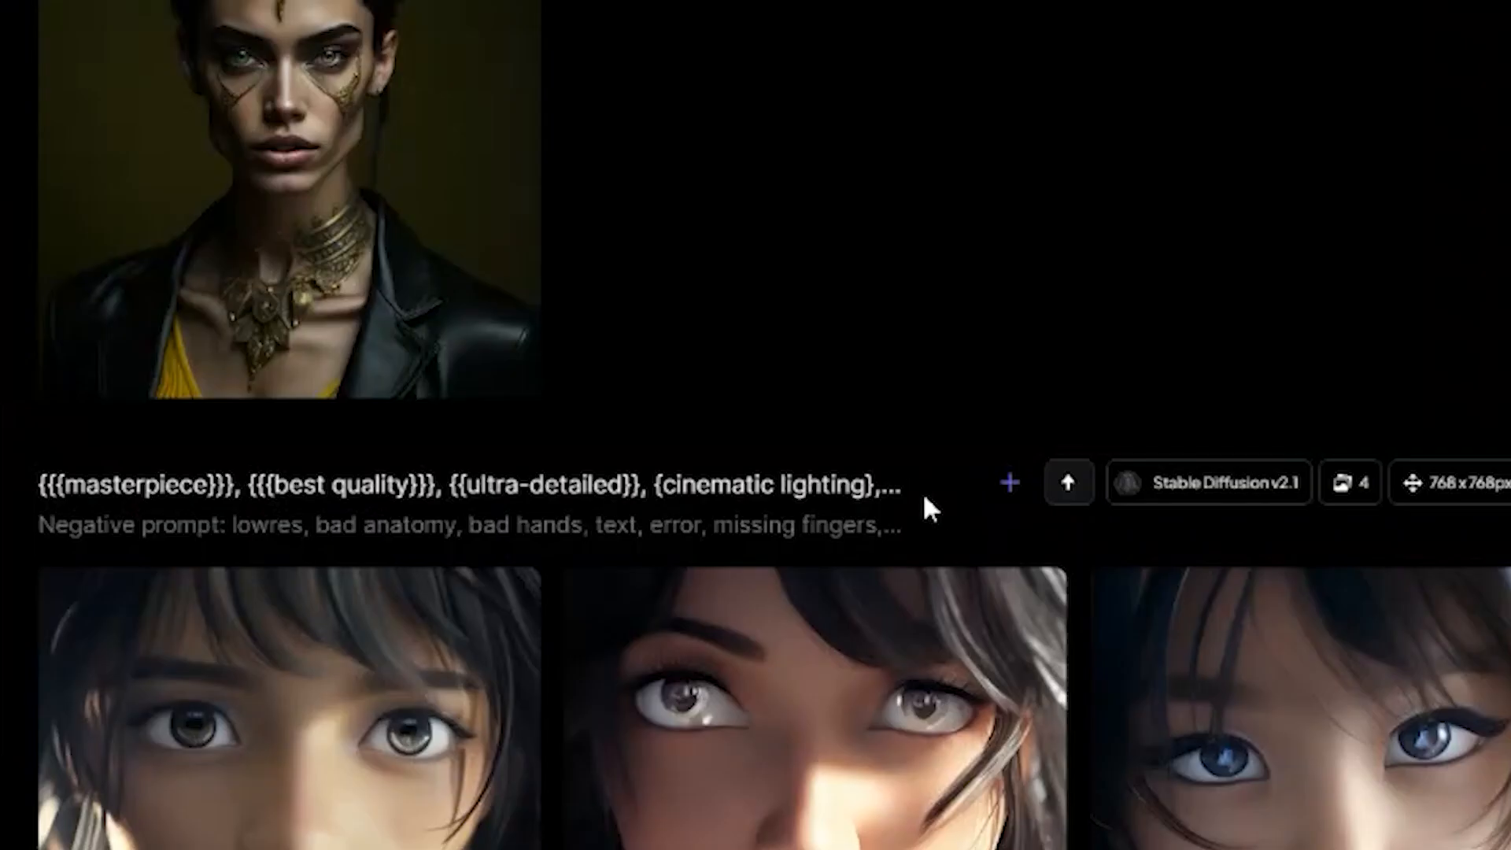
left_click(1001, 492)
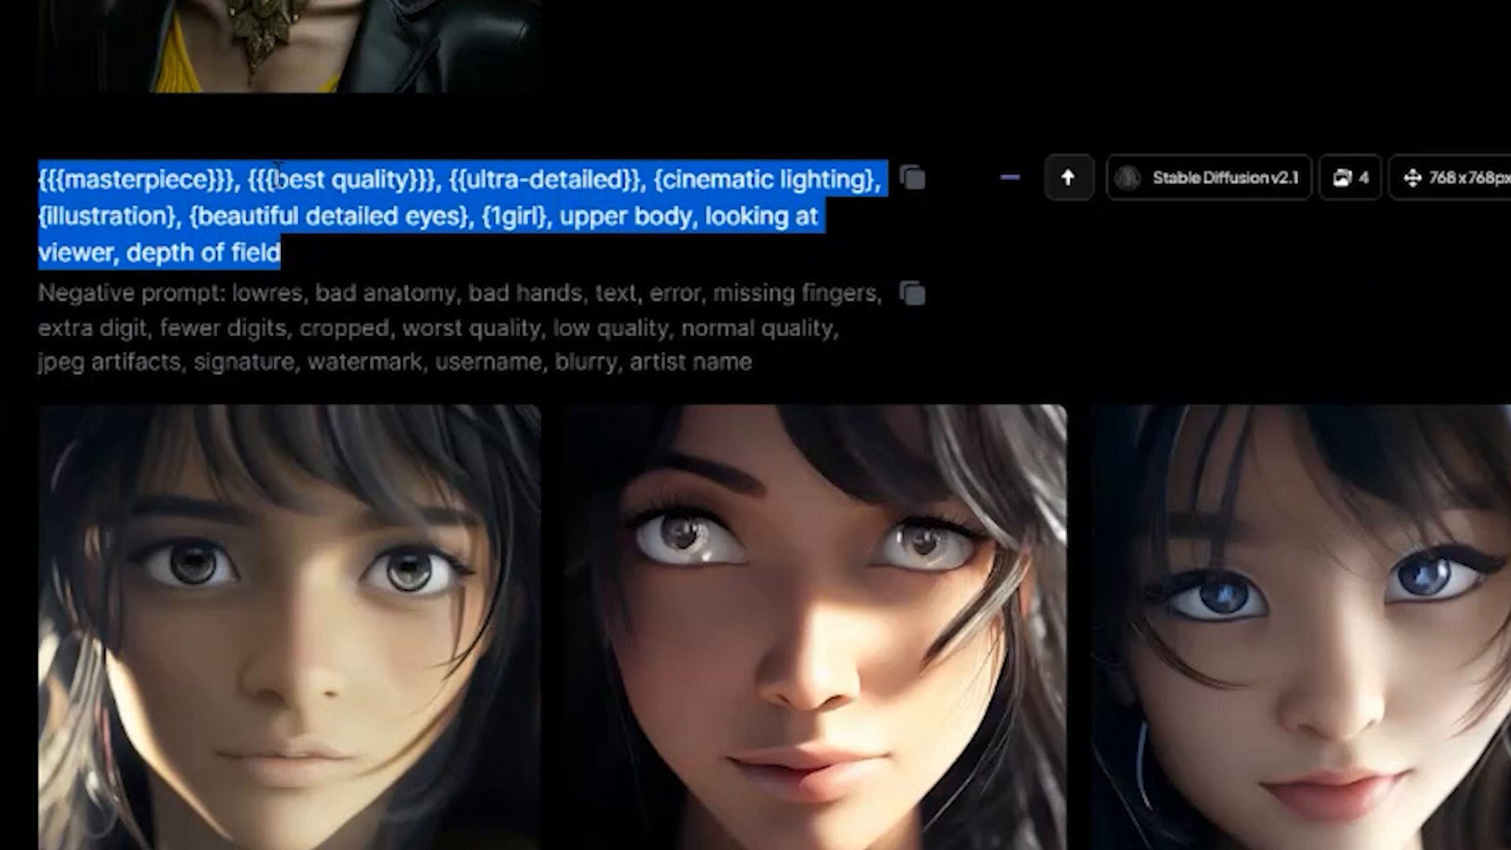
left_click(299, 154)
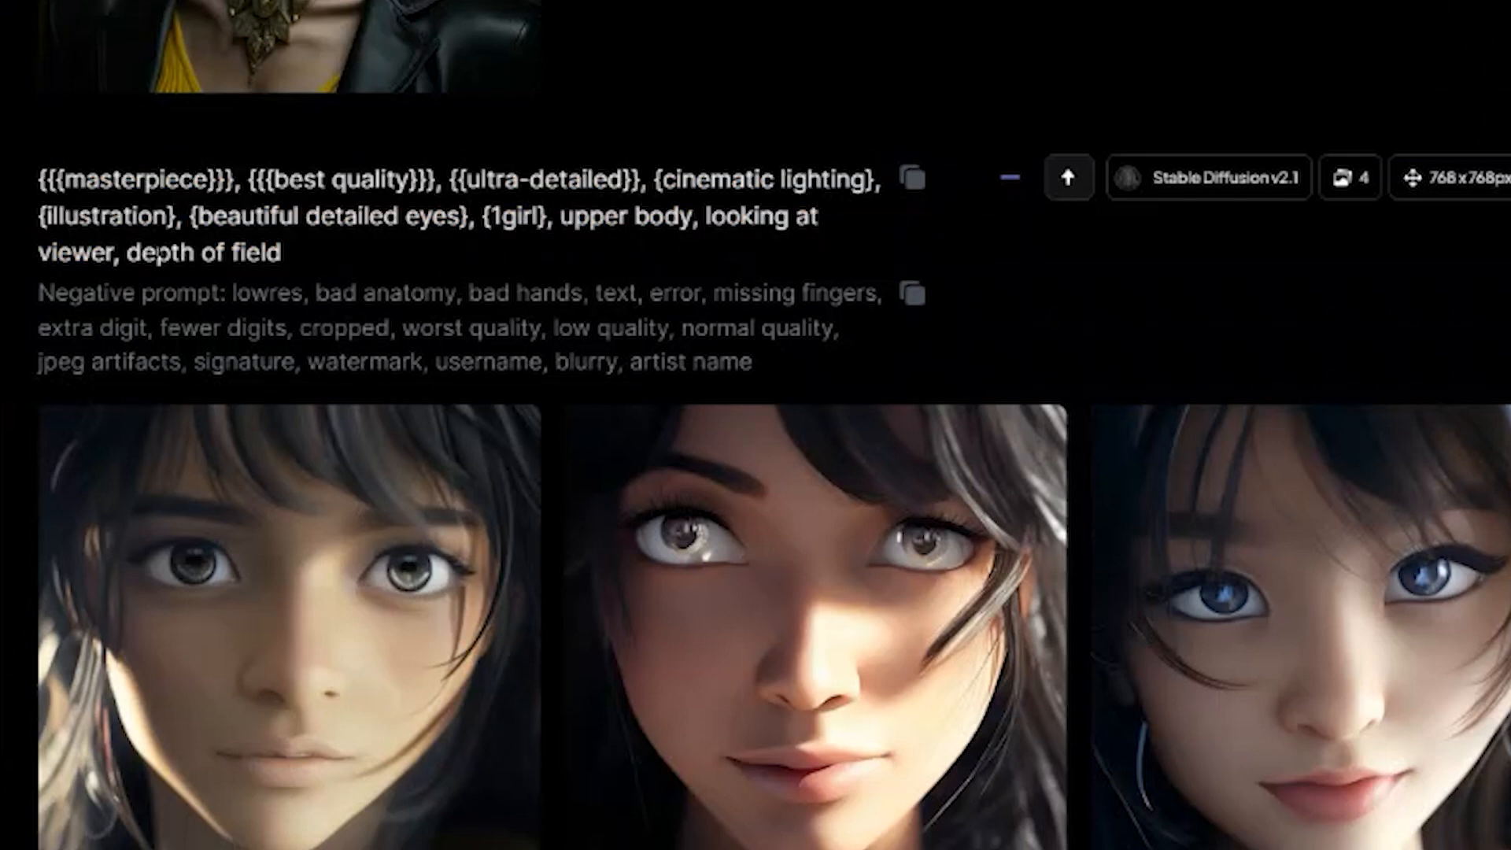
left_click_drag(284, 253, 156, 193)
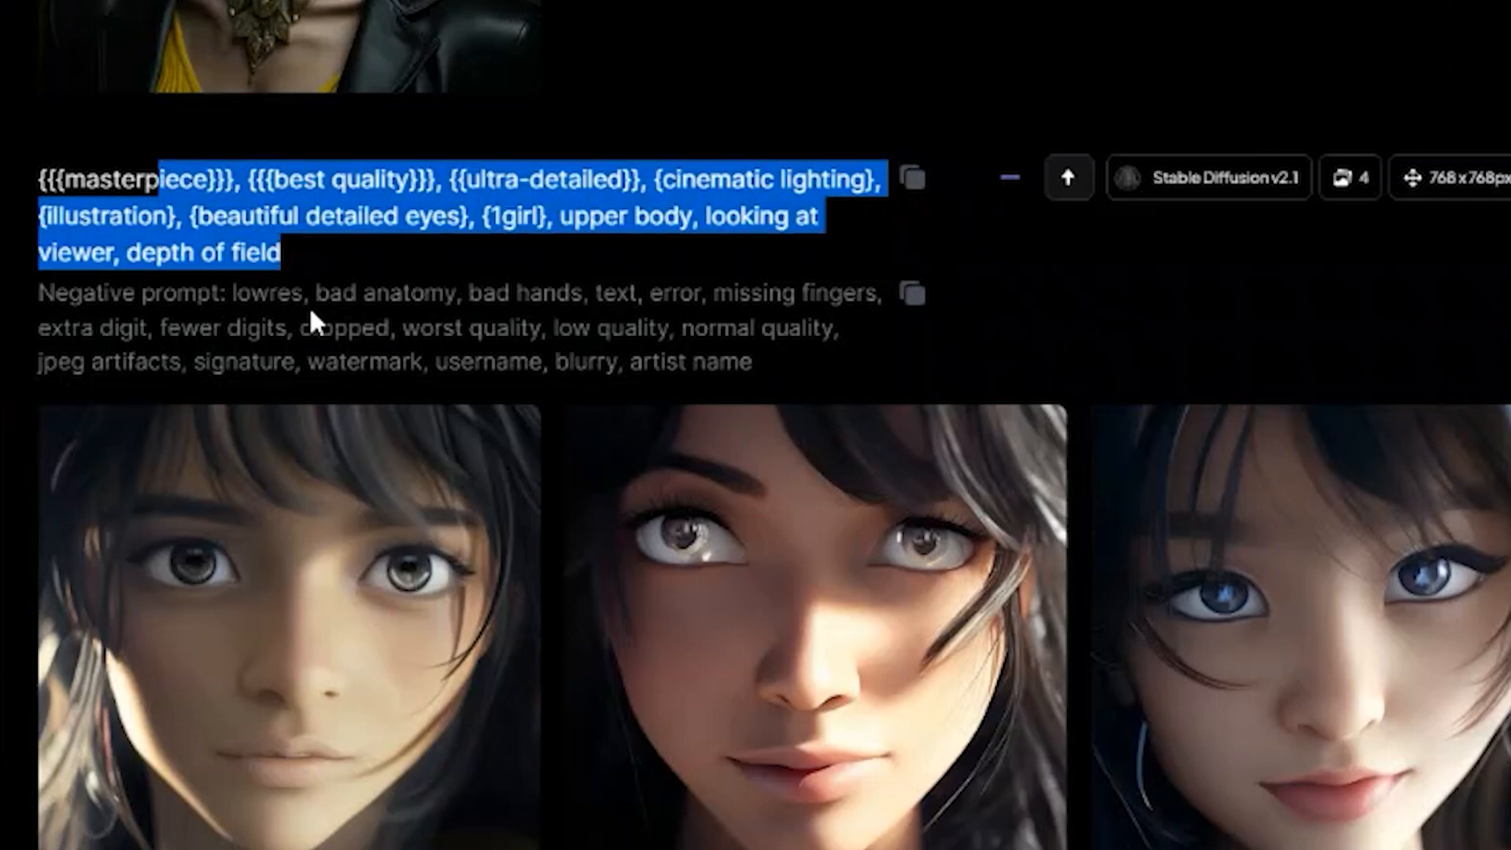
left_click_drag(236, 293, 38, 292)
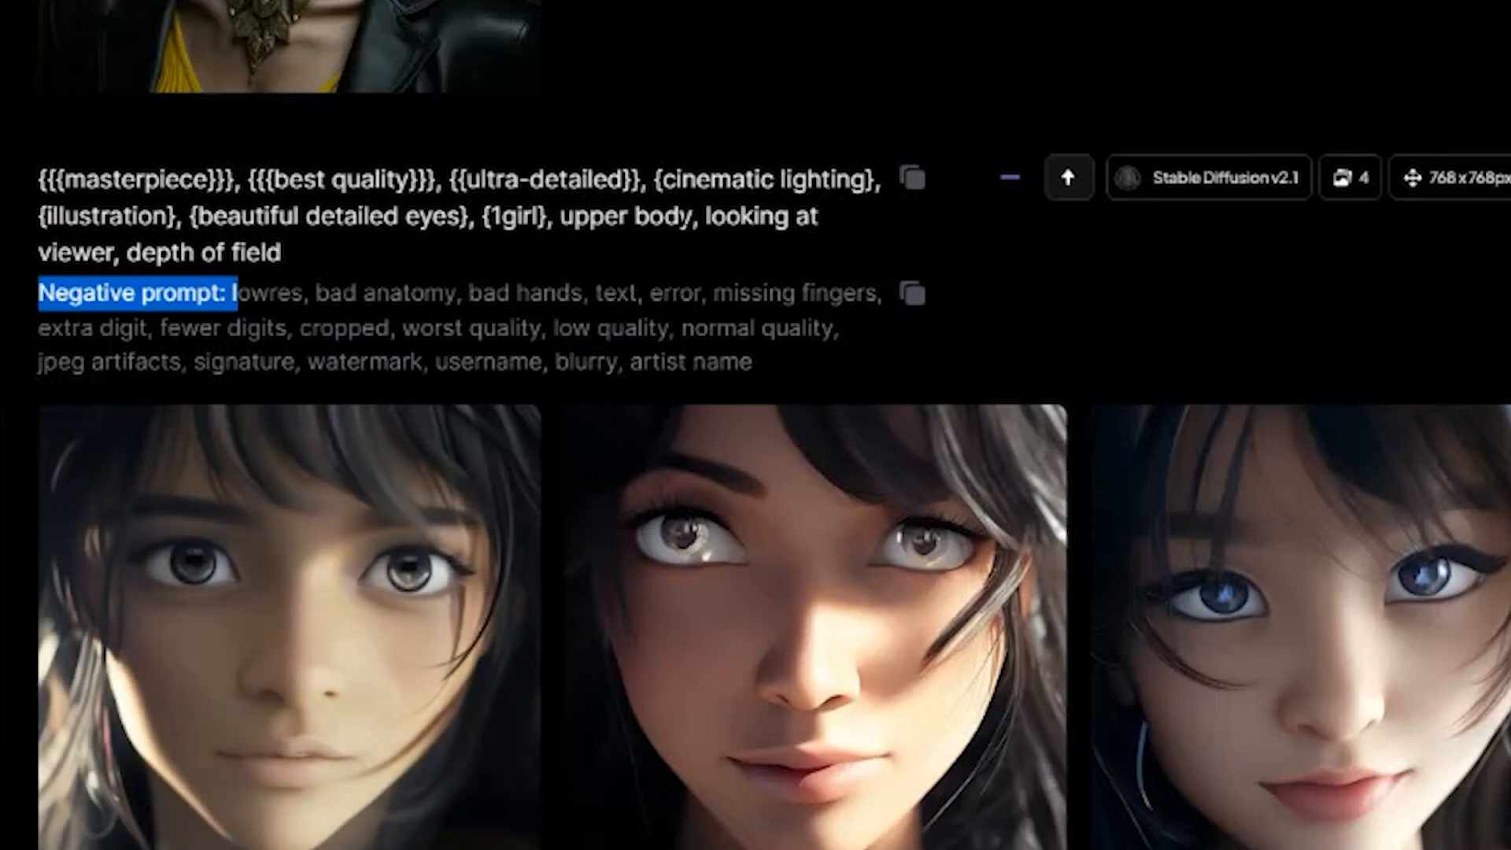
left_click_drag(650, 293, 866, 299)
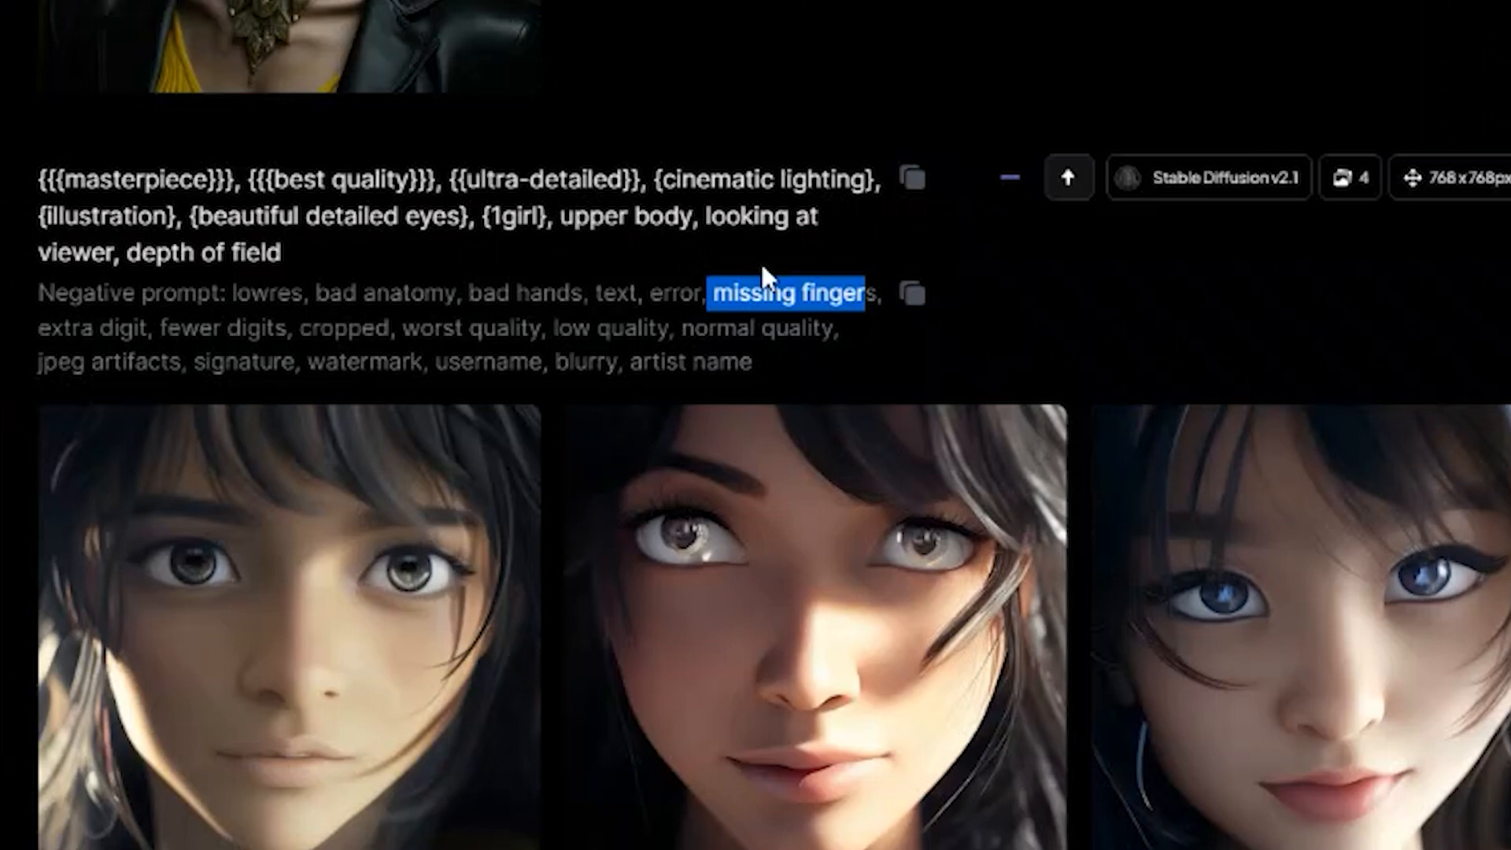
left_click_drag(752, 362, 36, 293)
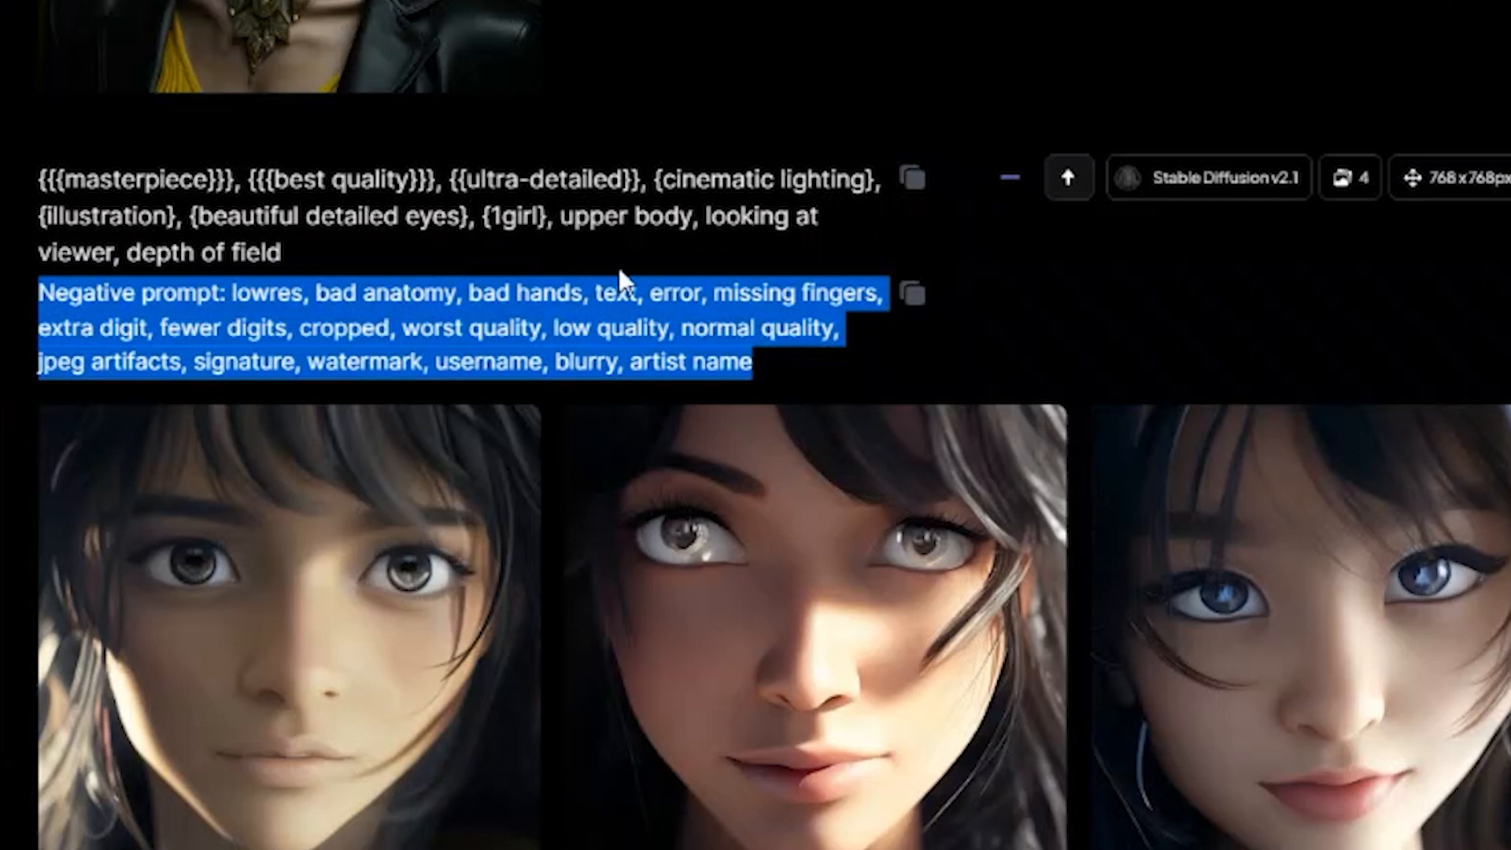
left_click(664, 236)
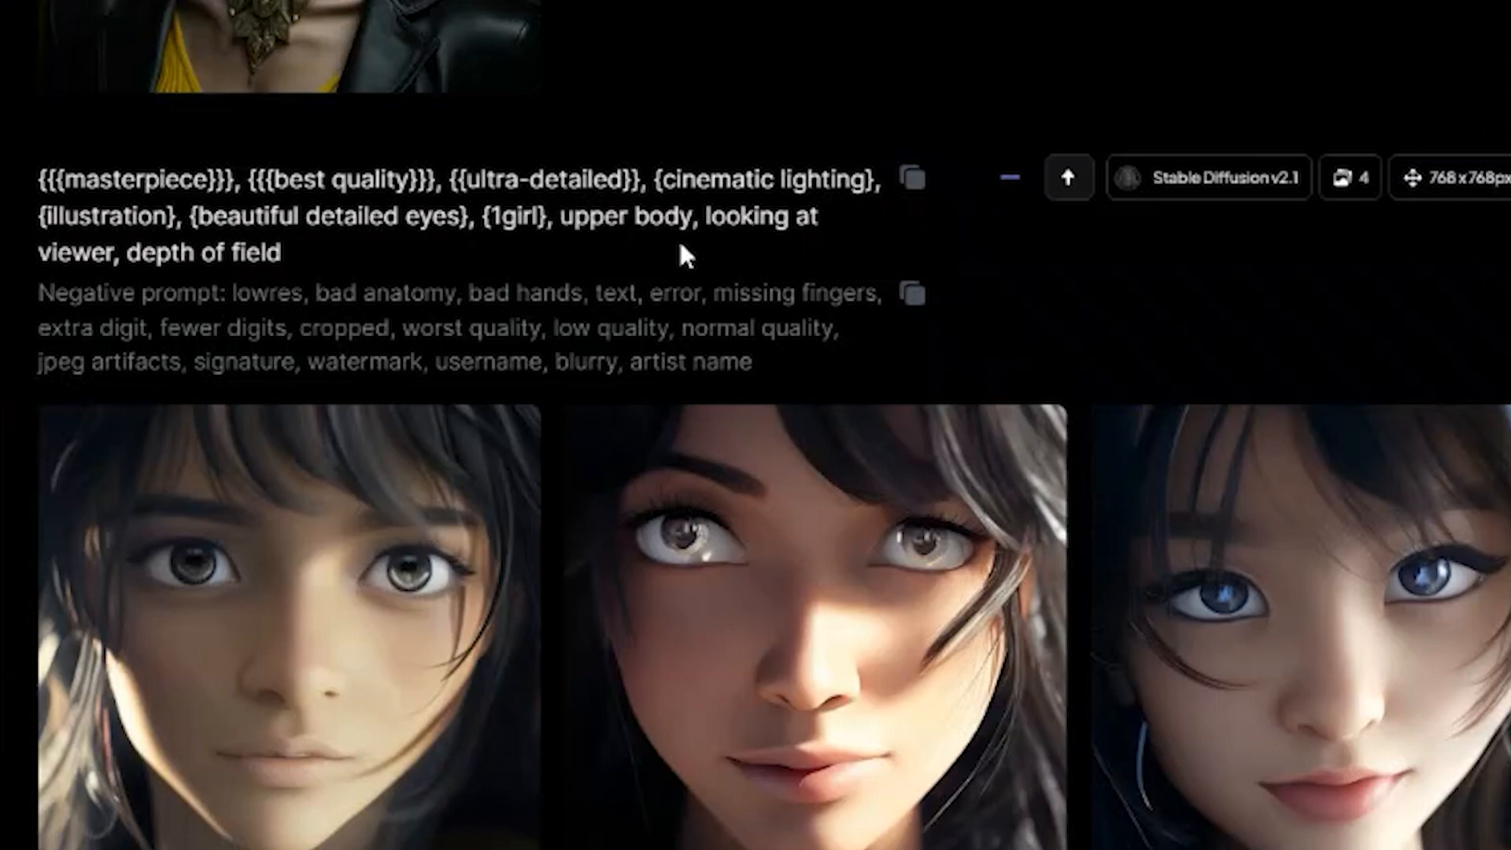
Open the fourth portrait of that generation enlarged and create an HD Crisp upscaled version of it.
scroll(212, 283, "down", 4)
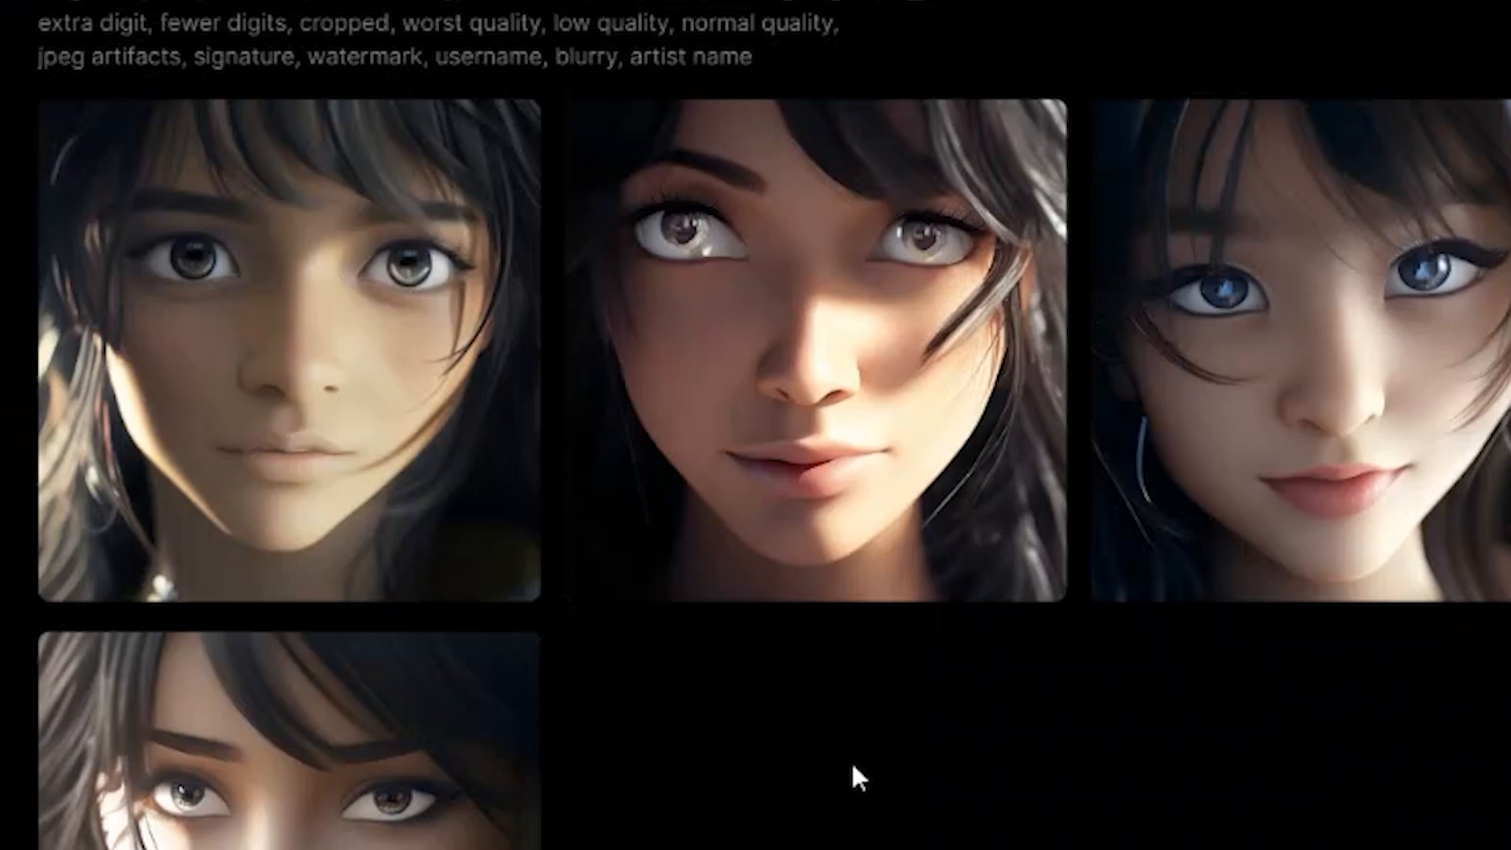
mouse_move(1244, 551)
scroll(1042, 763, "down", 4)
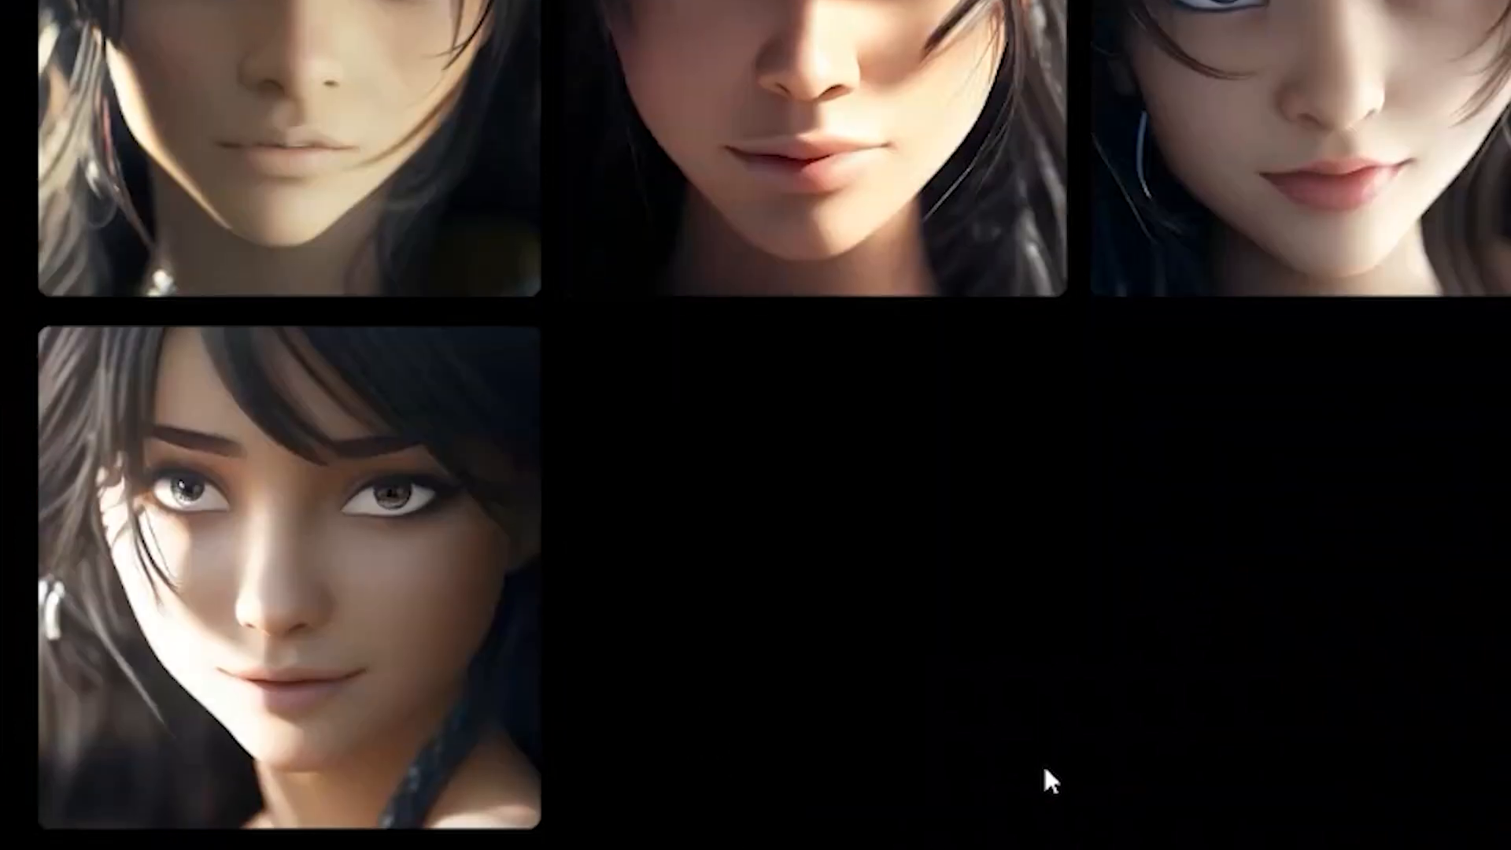
scroll(1036, 781, "up", 4)
left_click(235, 710)
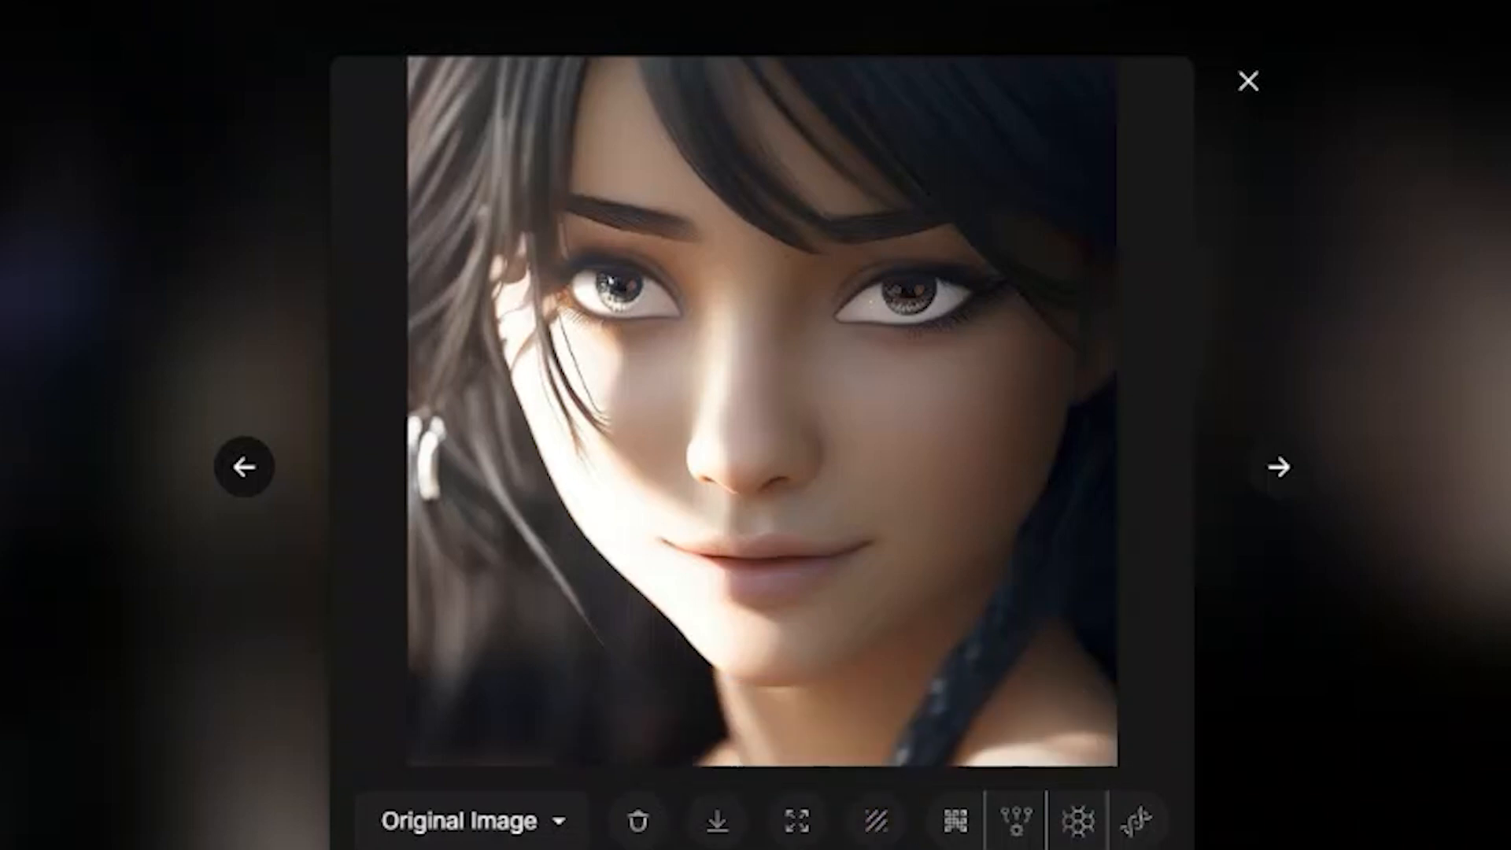
left_click(1139, 821)
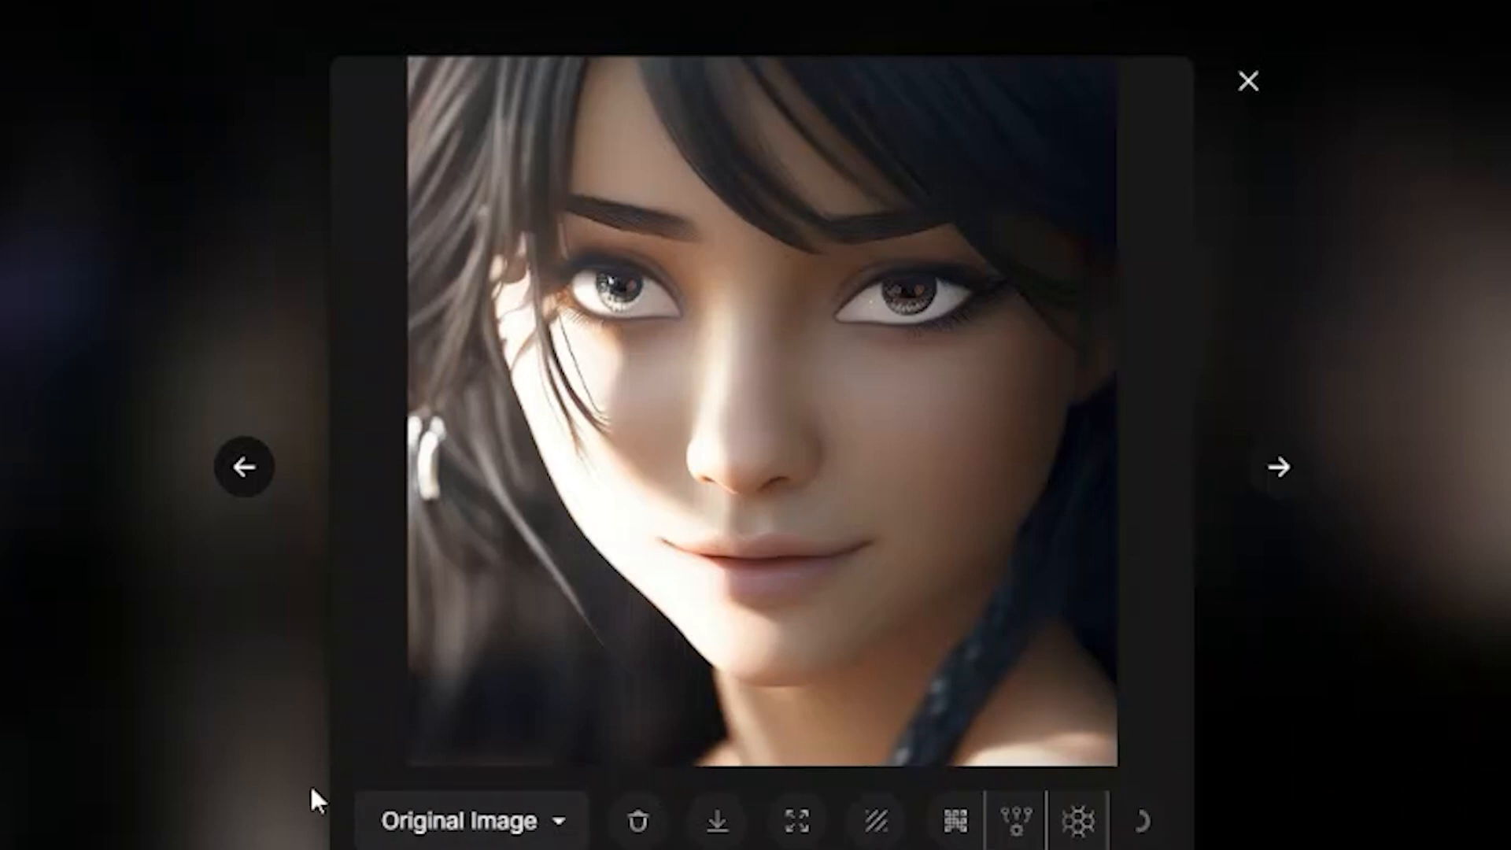
Compare the portrait's Original Image with its HD Crisp Upscaled Image by switching between them, and close the preview.
left_click(490, 818)
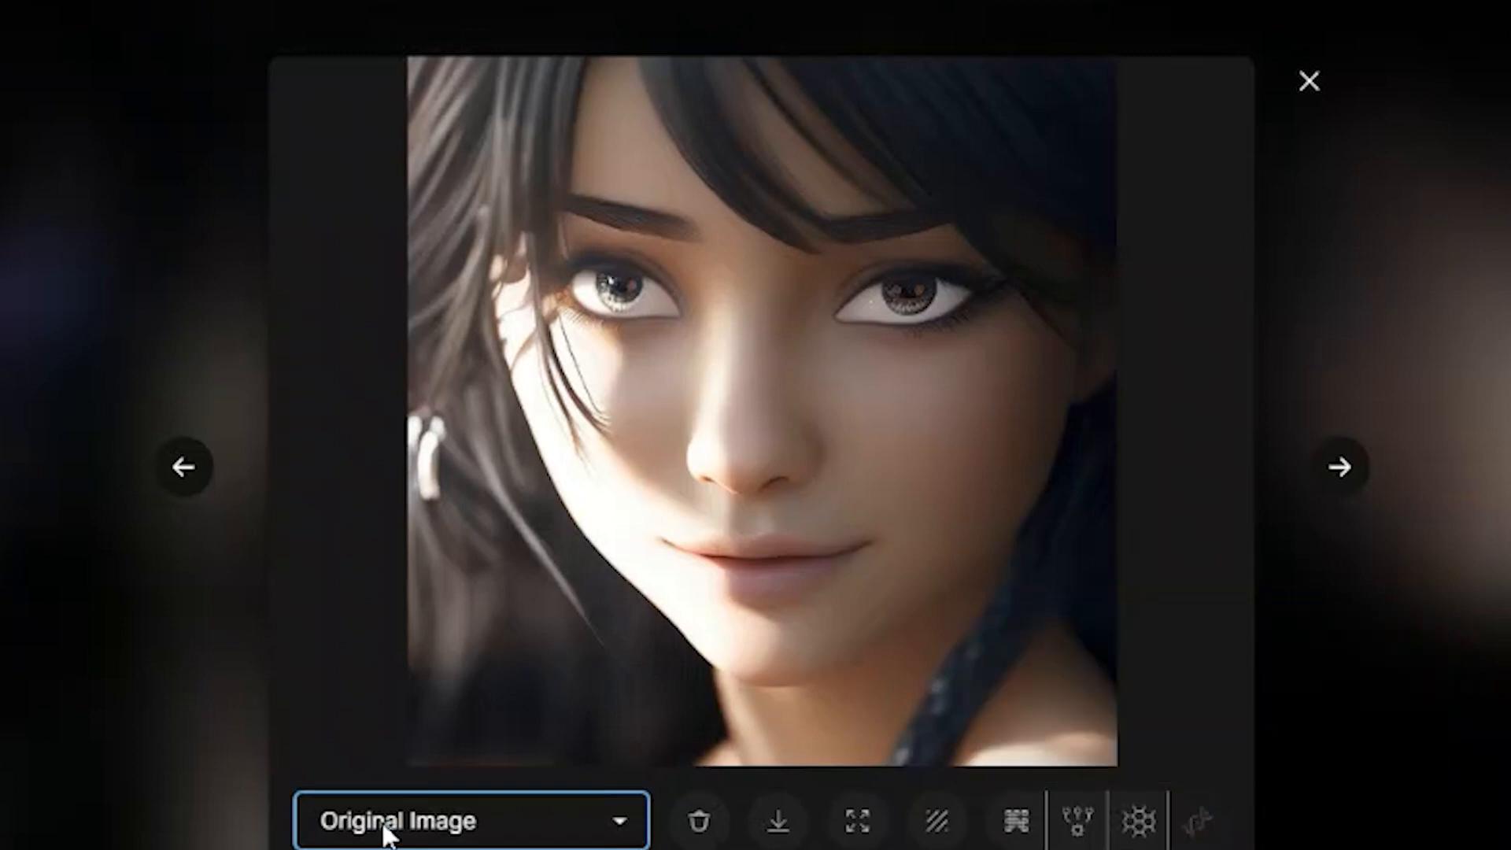
left_click(425, 849)
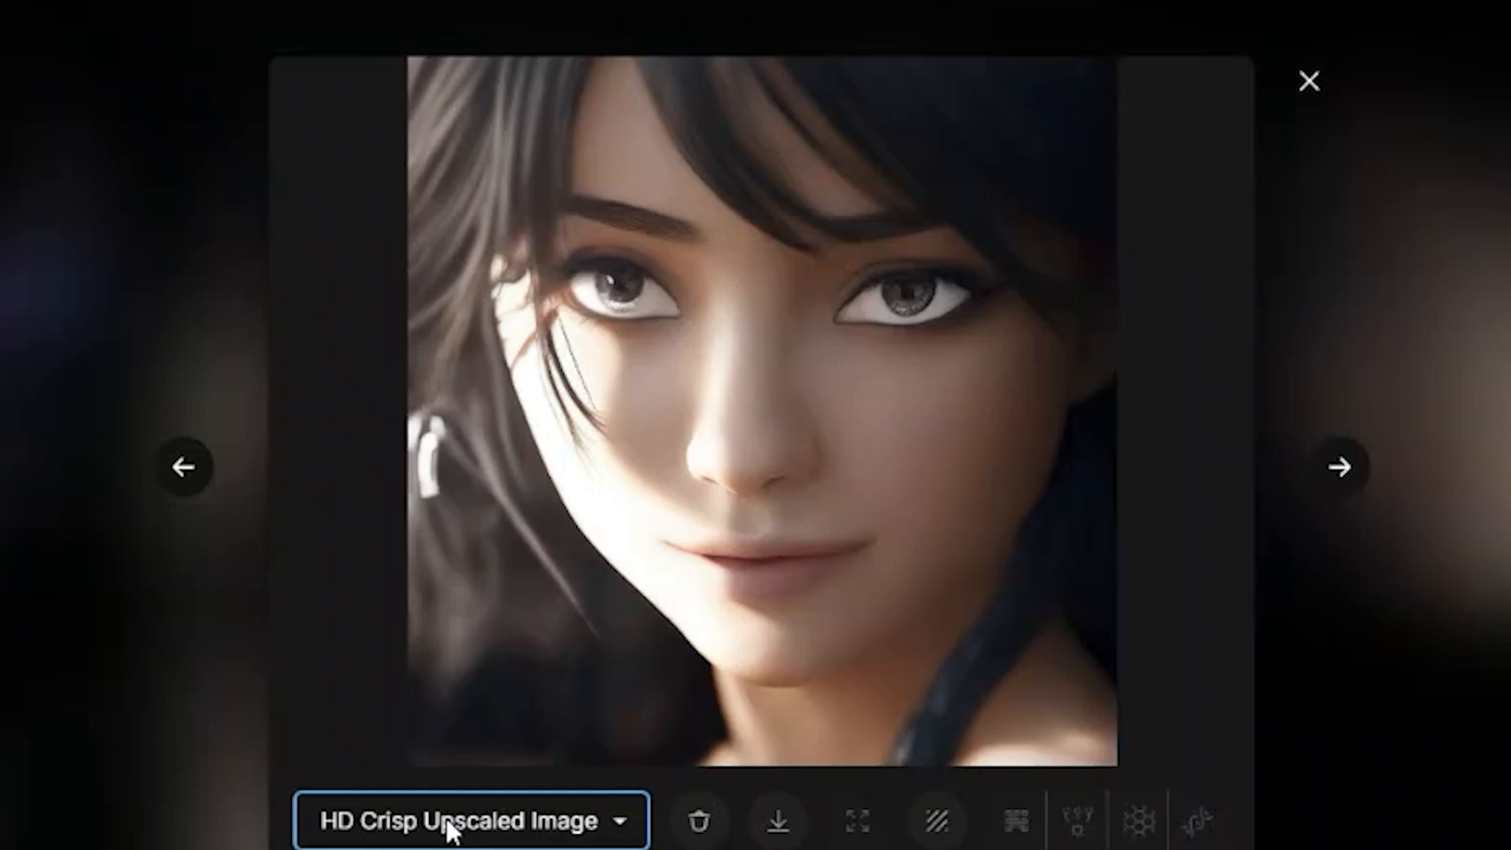
left_click(421, 847)
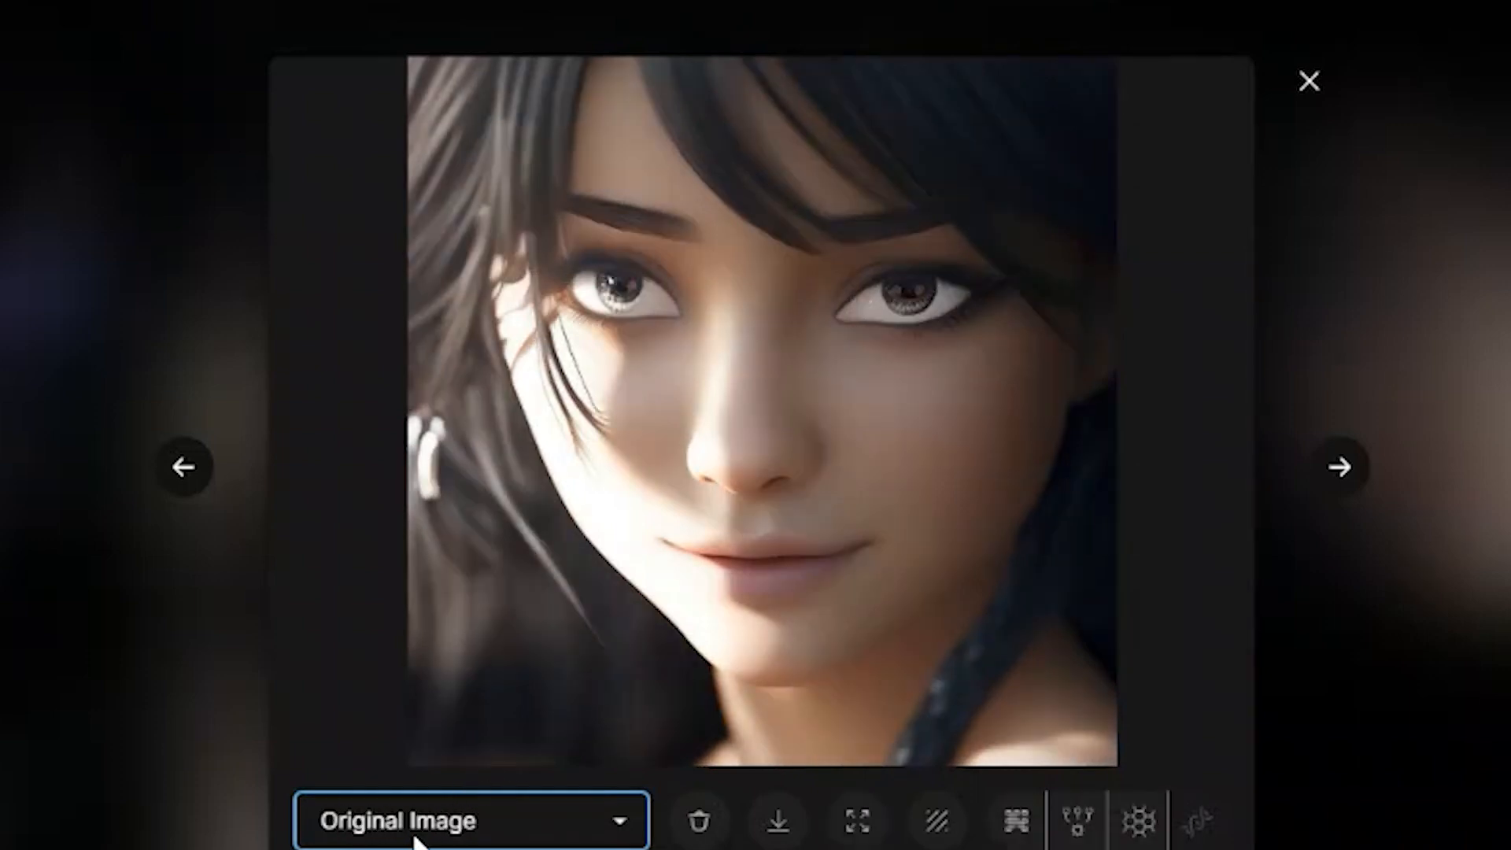
key("Down")
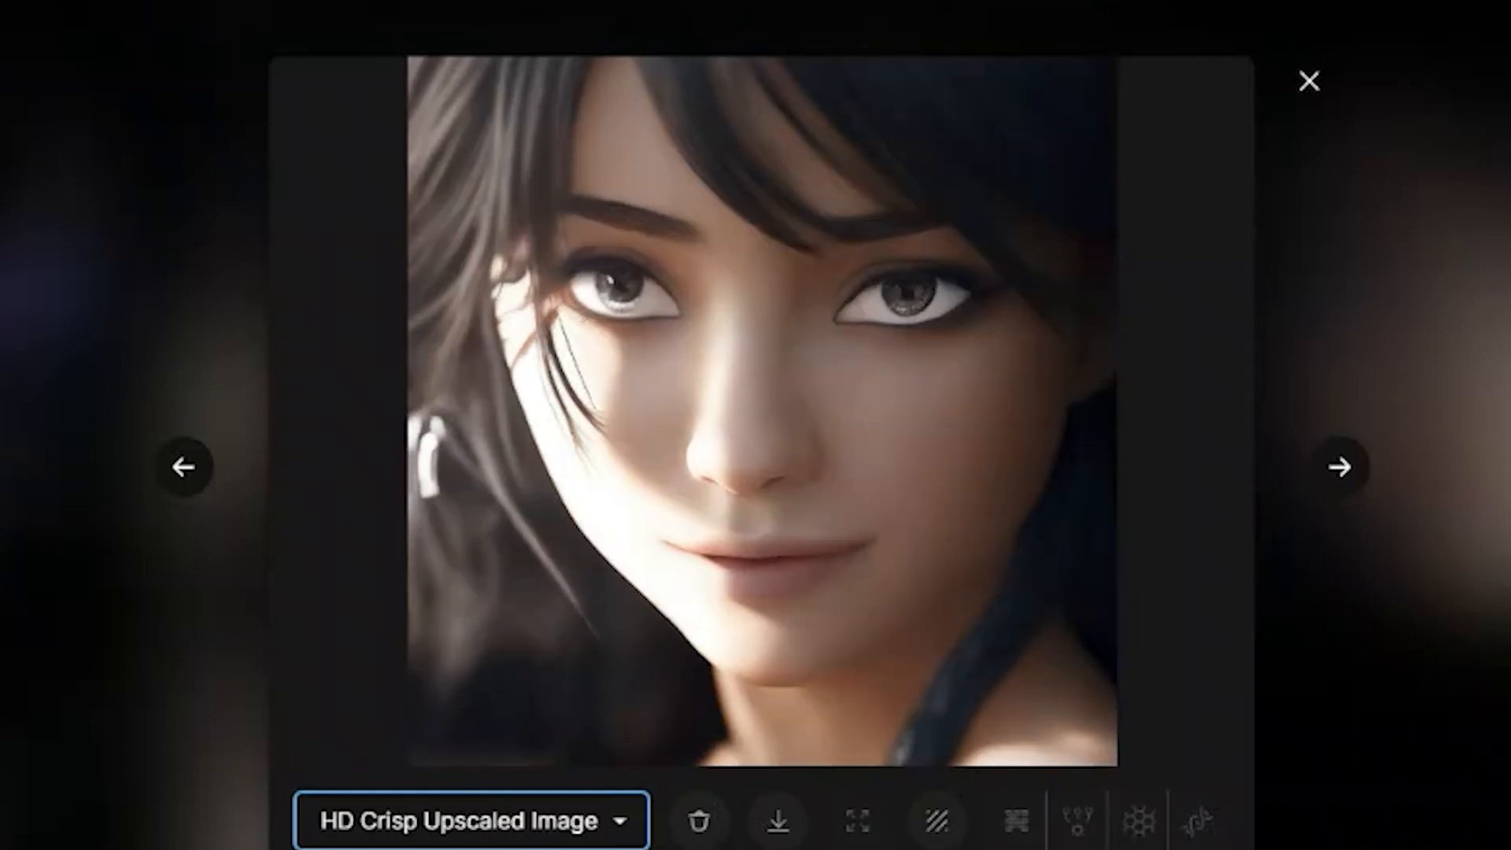
key("Up")
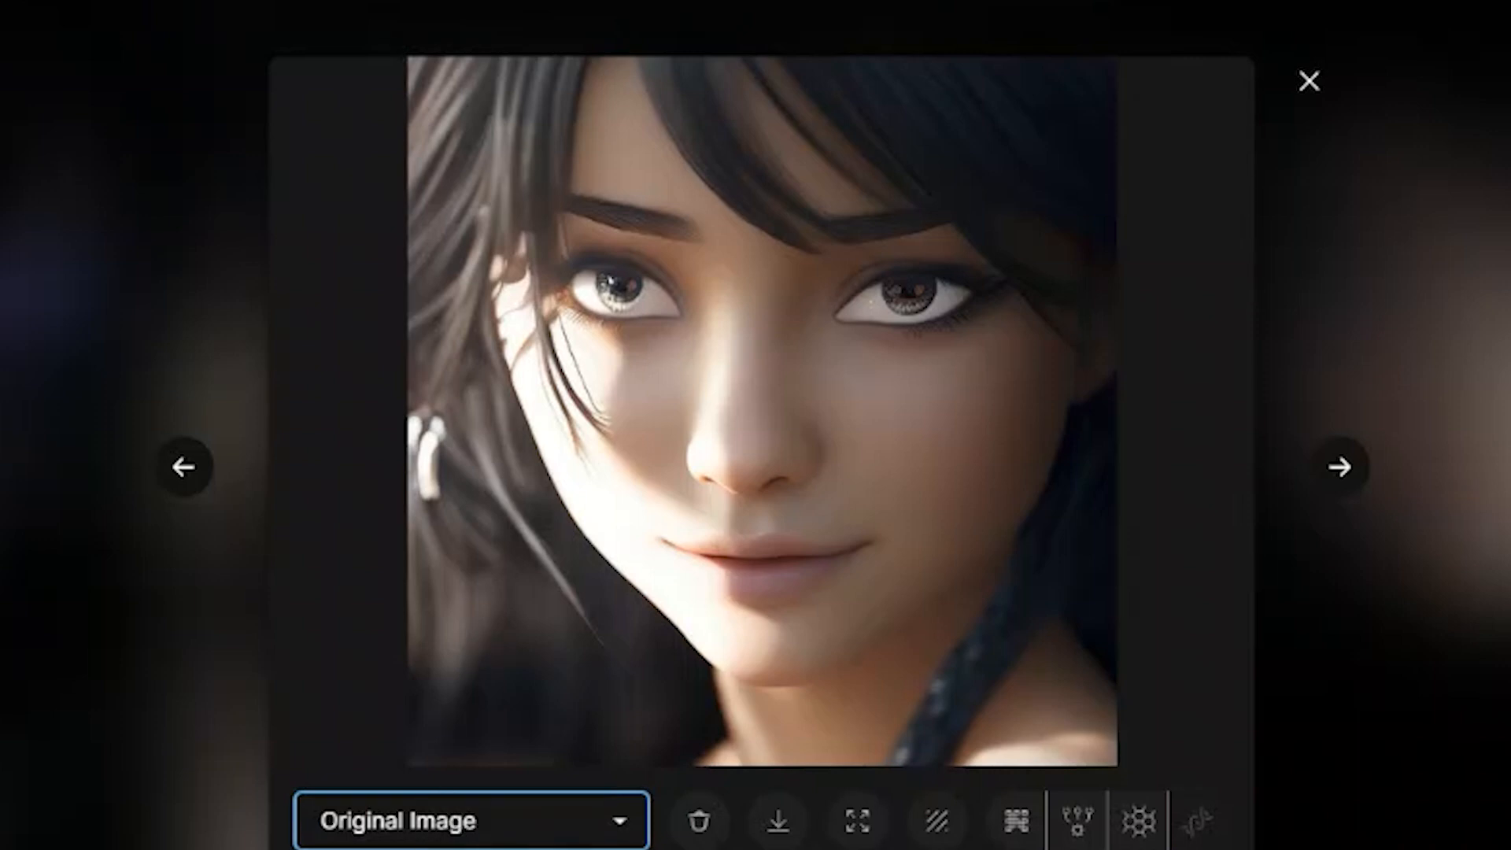
key("Down")
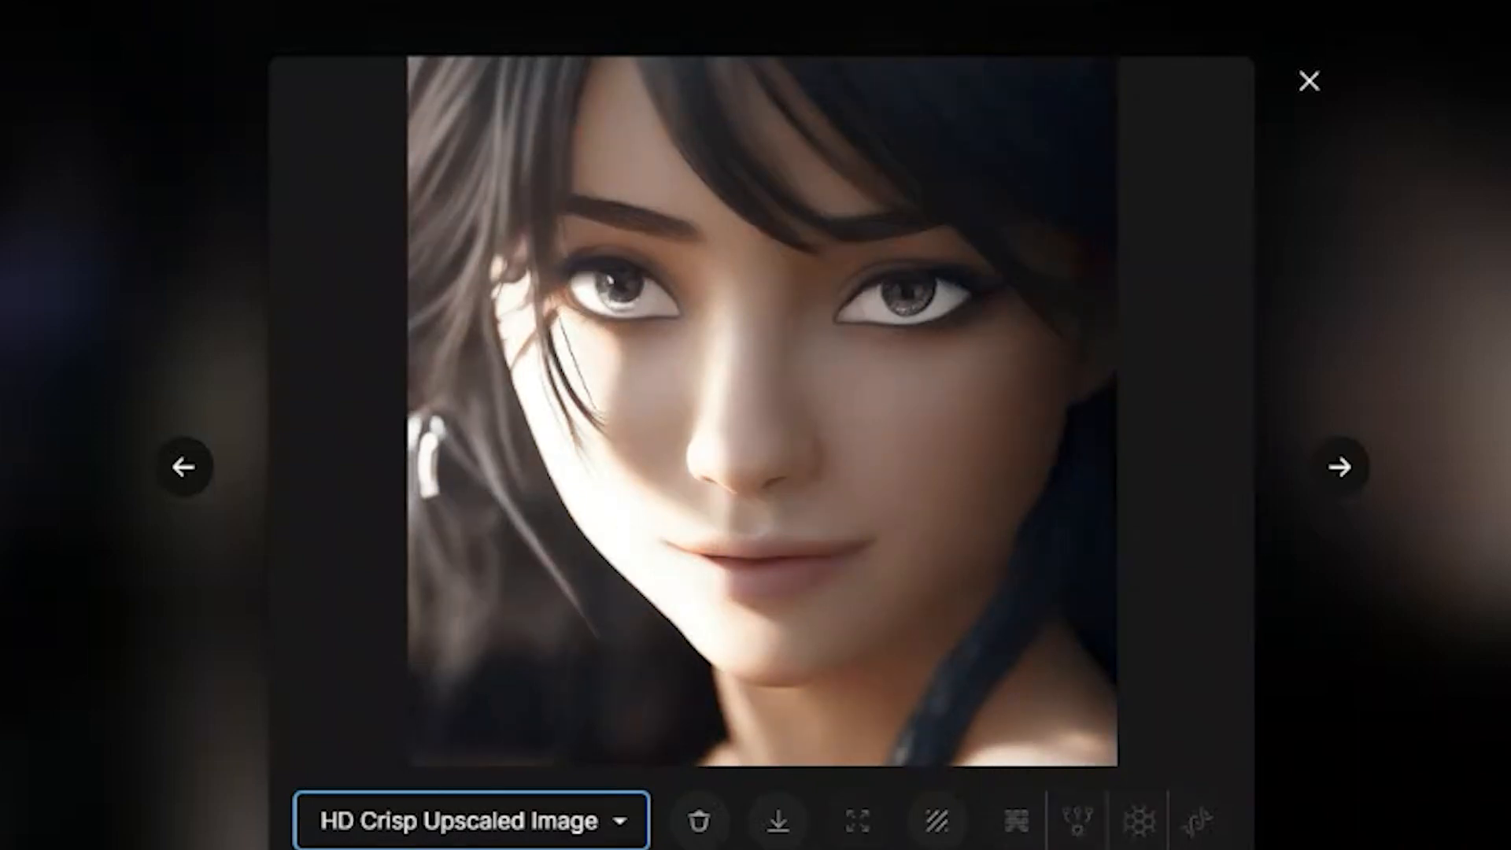
key("Up")
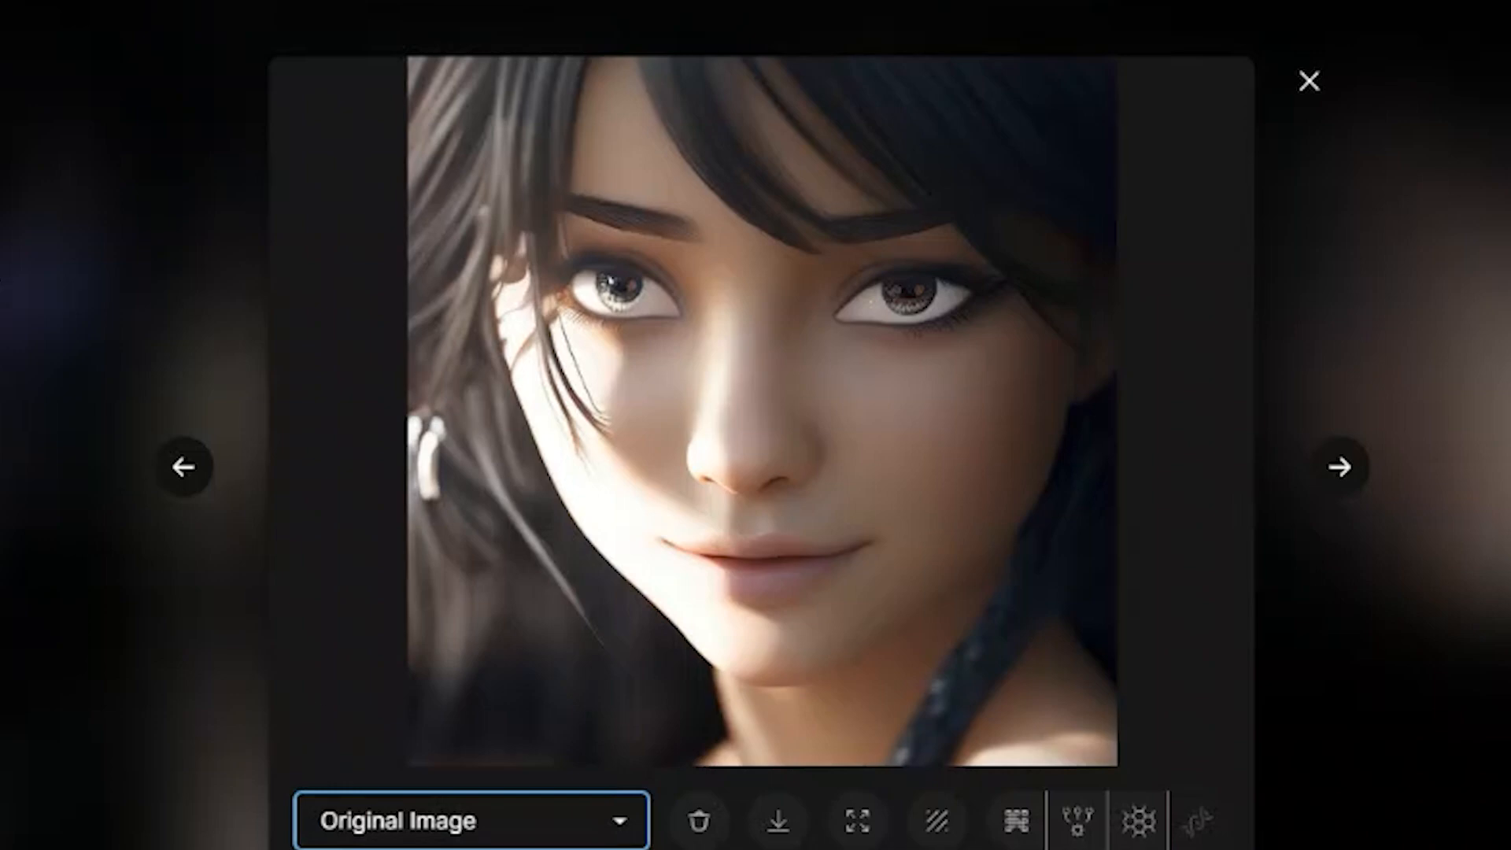
left_click(1508, 294)
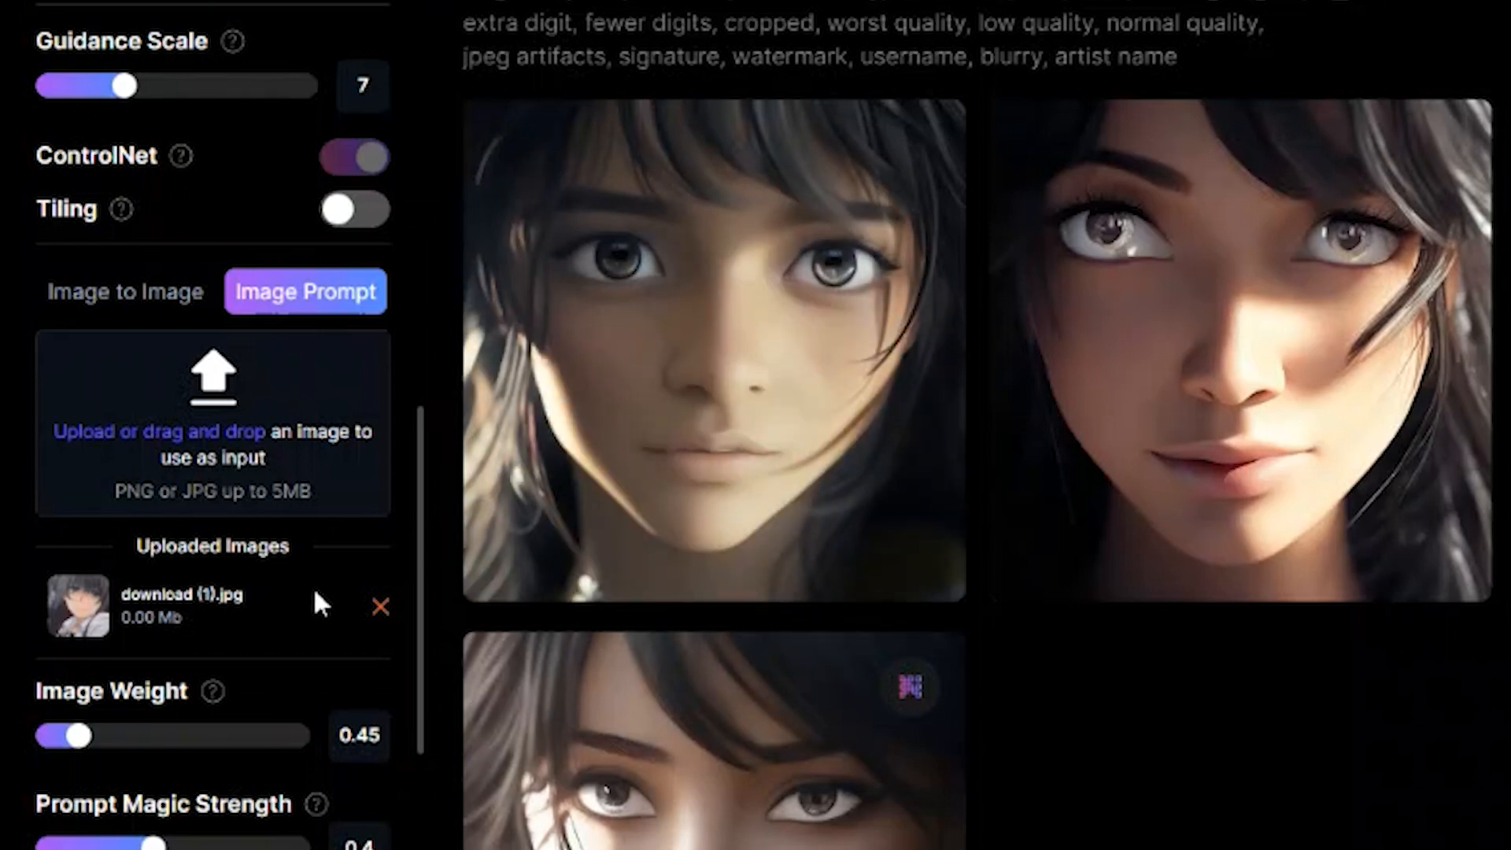
Remove download (1).jpg from the Image Prompt inputs and upload the same file again.
left_click(379, 617)
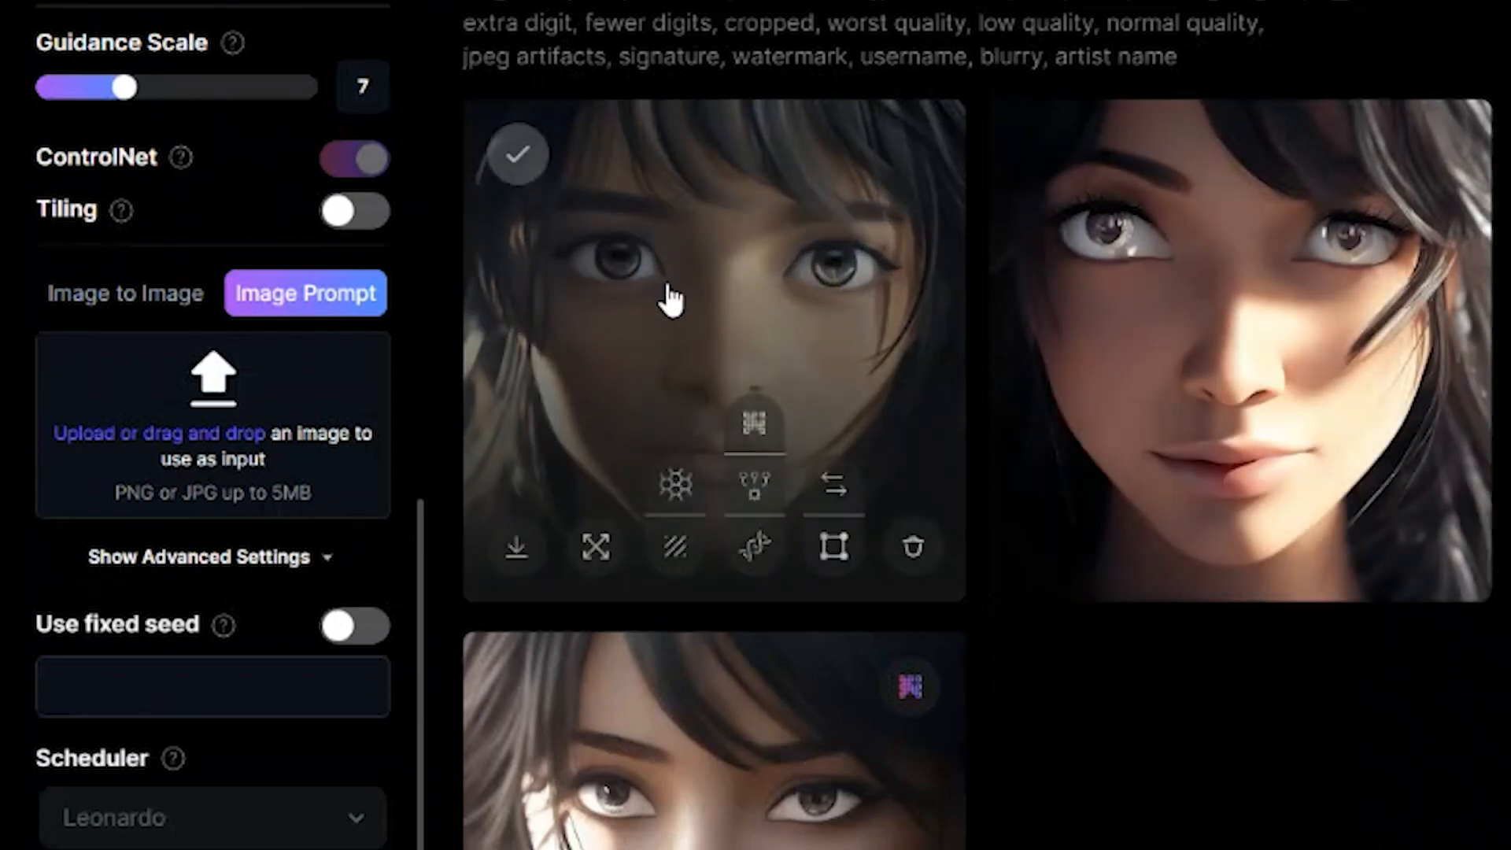
scroll(670, 299, "up", 4)
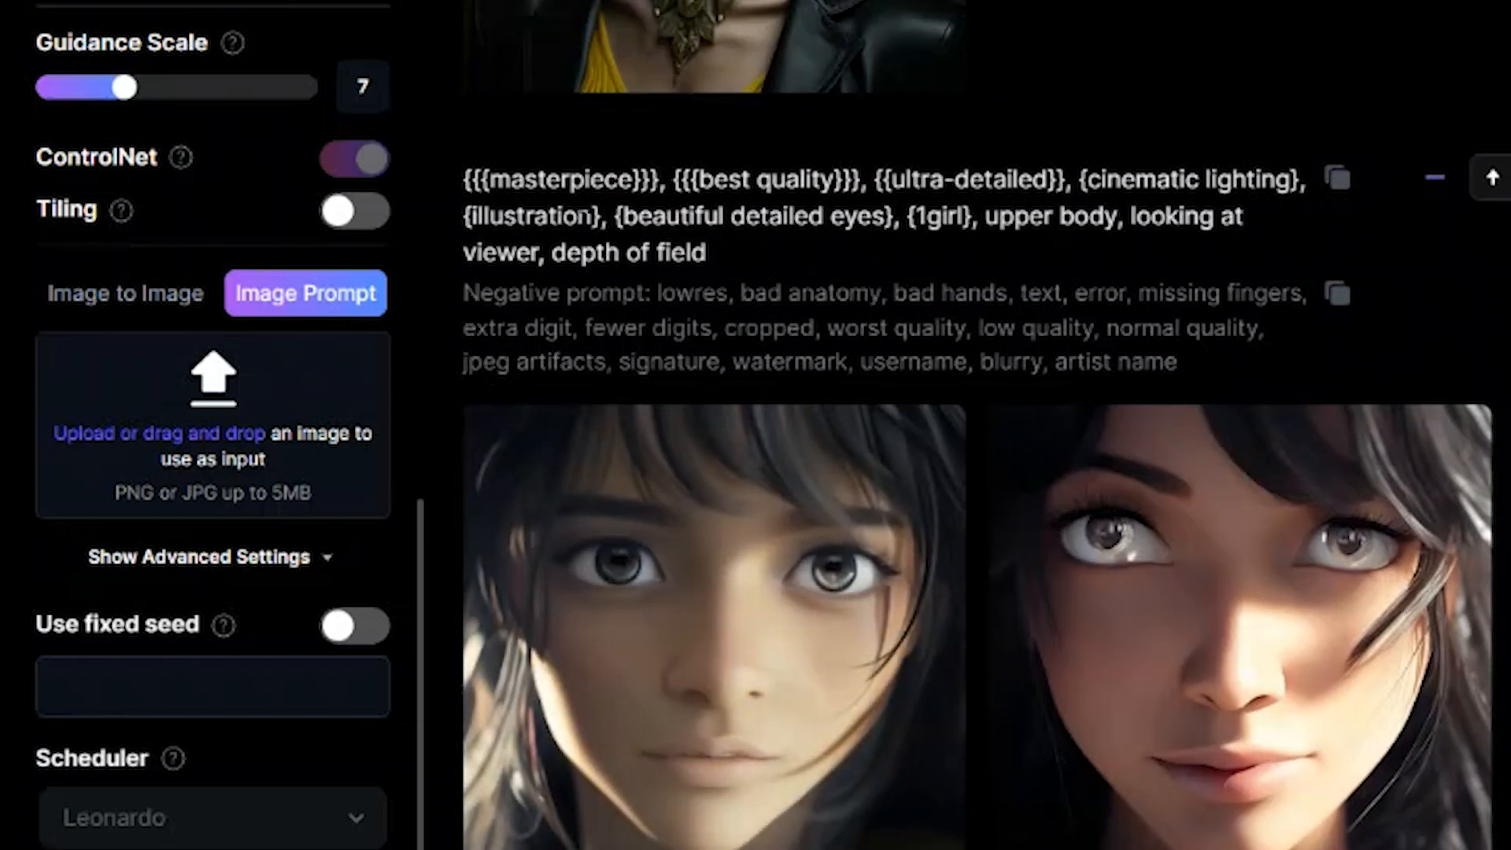
scroll(976, 551, "down", 2)
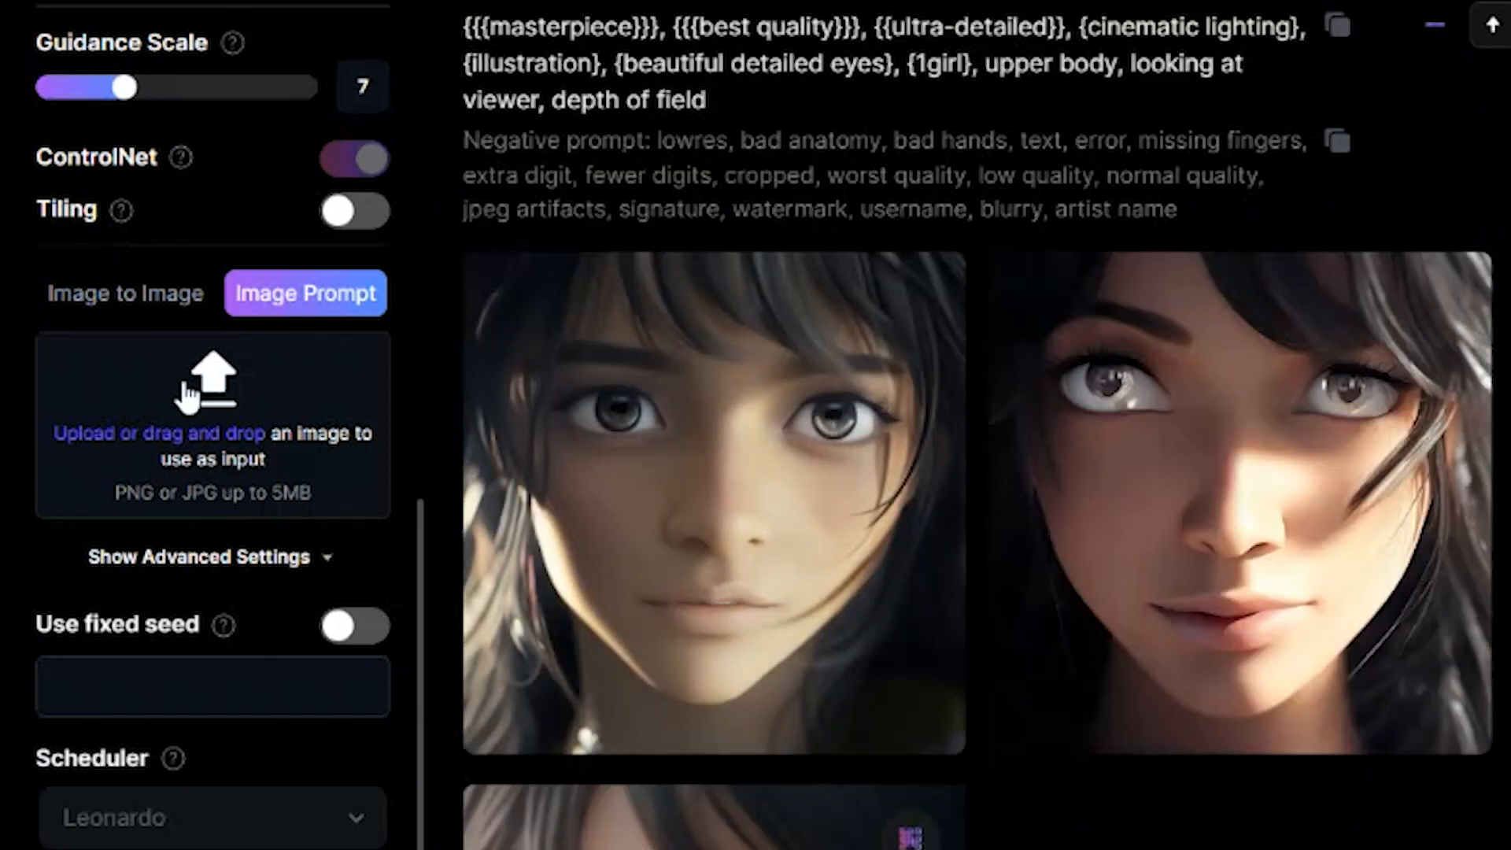
left_click(209, 435)
left_click(1246, 122)
key("Return")
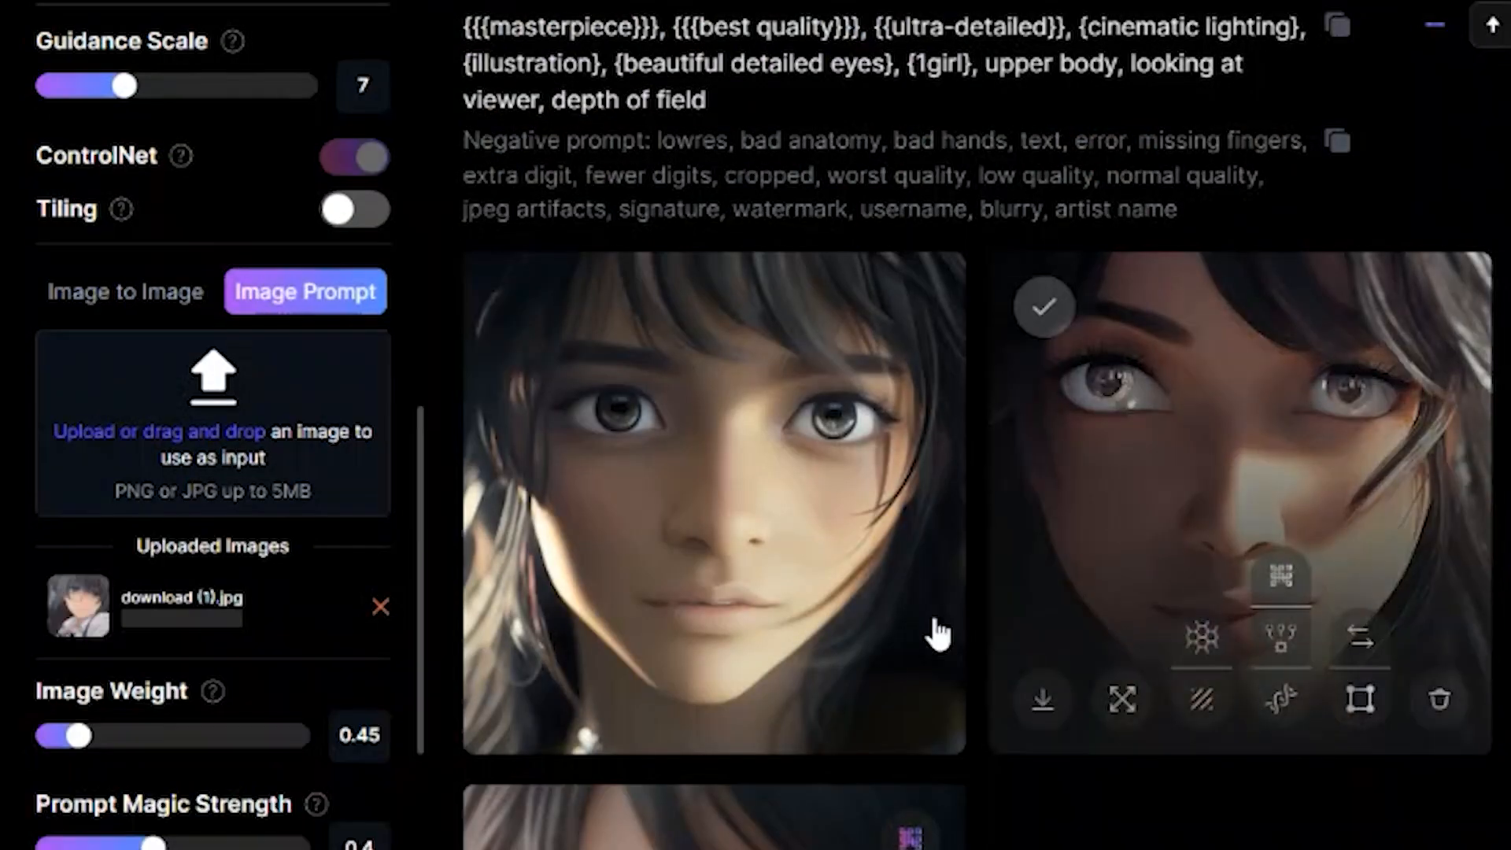
Enable the fixed seed and fill it with 212737280, copied from the Stable Diffusion v2.1 portrait generation.
mouse_move(1137, 634)
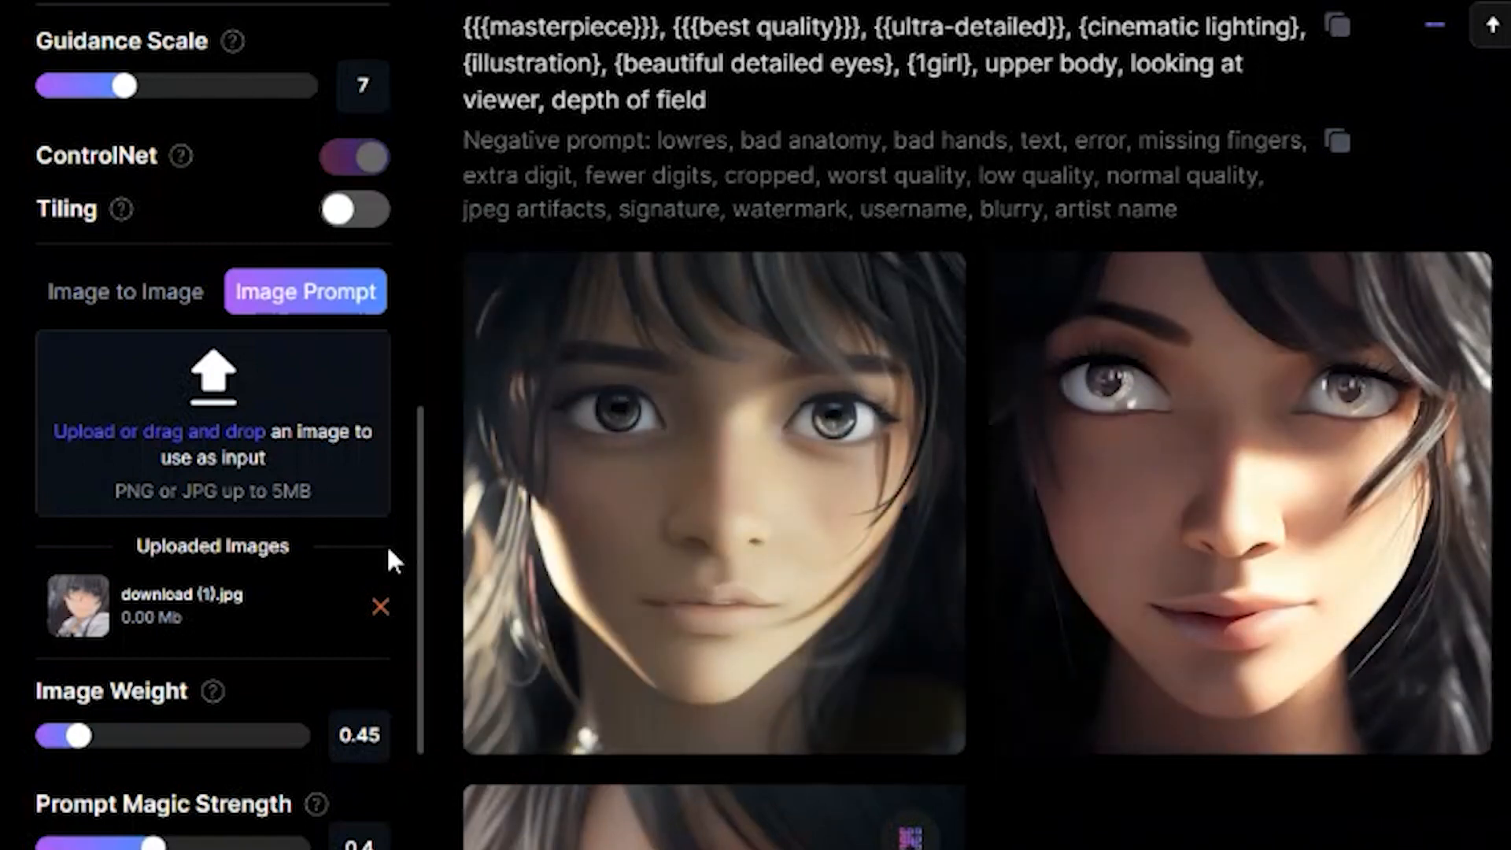
scroll(385, 545, "down", 6)
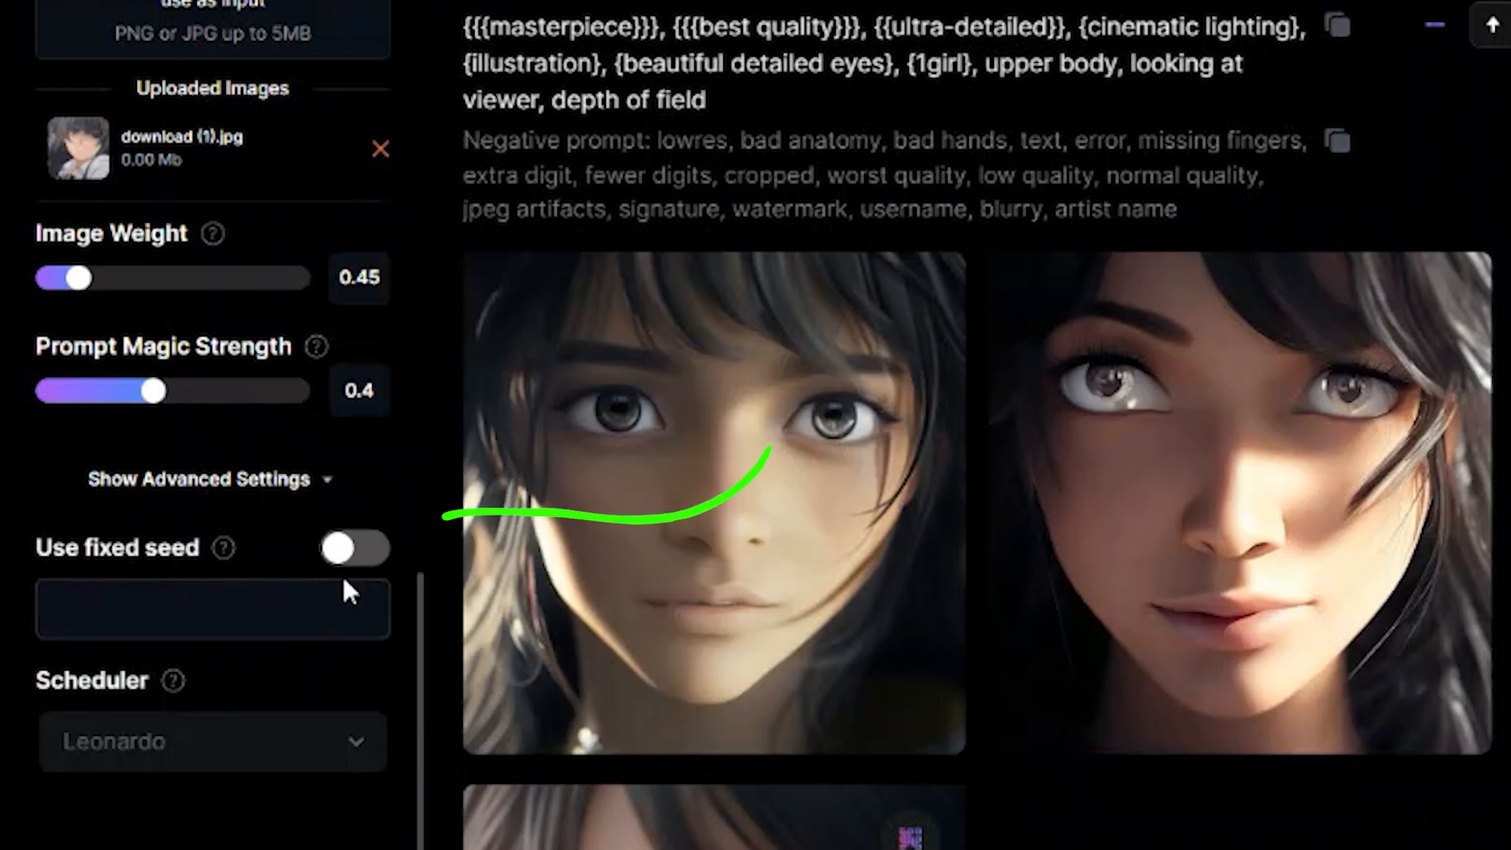
left_click(355, 551)
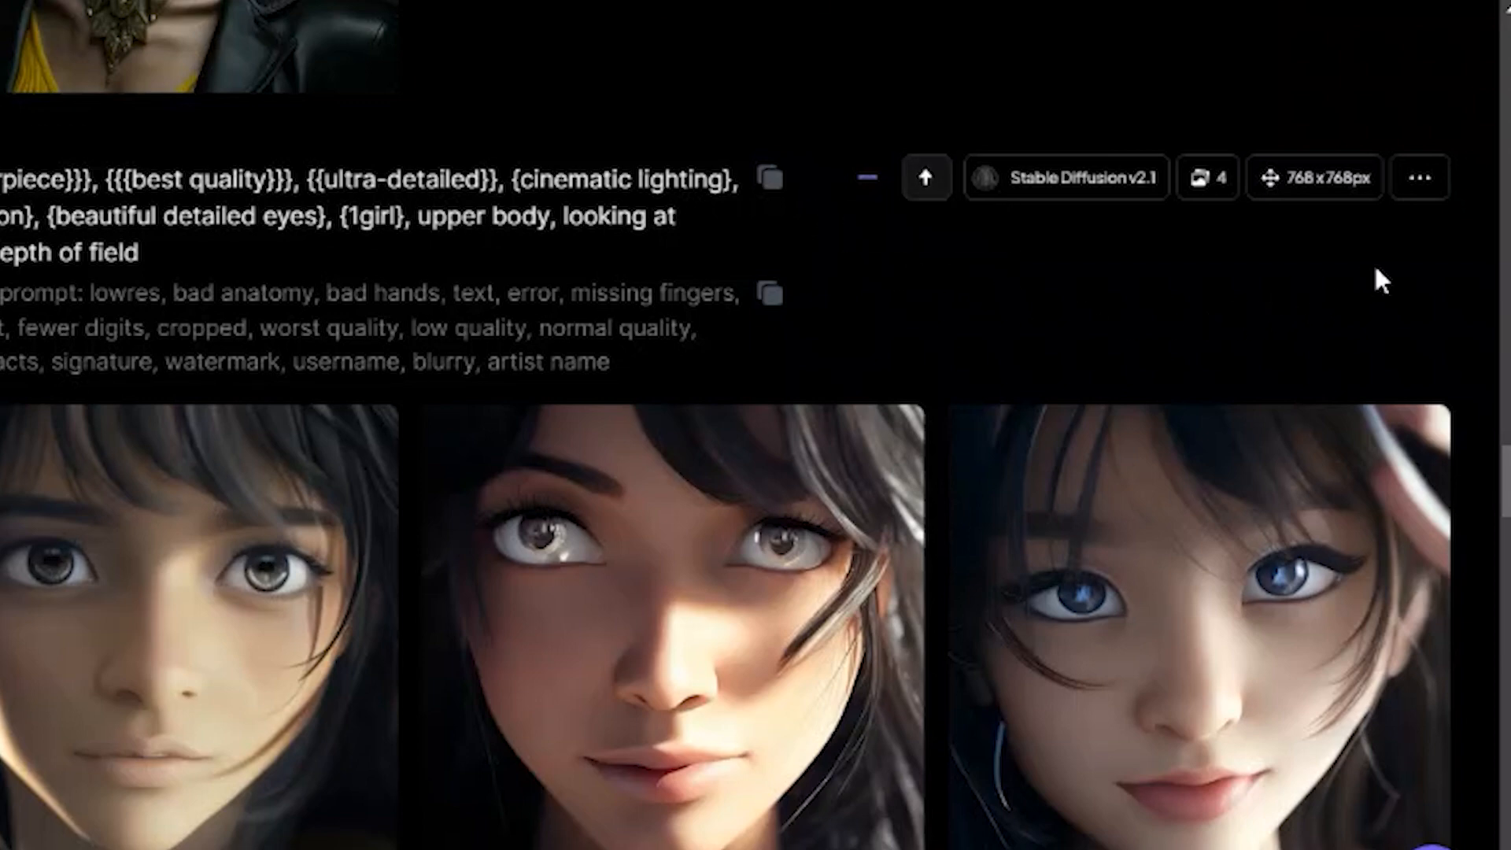
left_click(1423, 193)
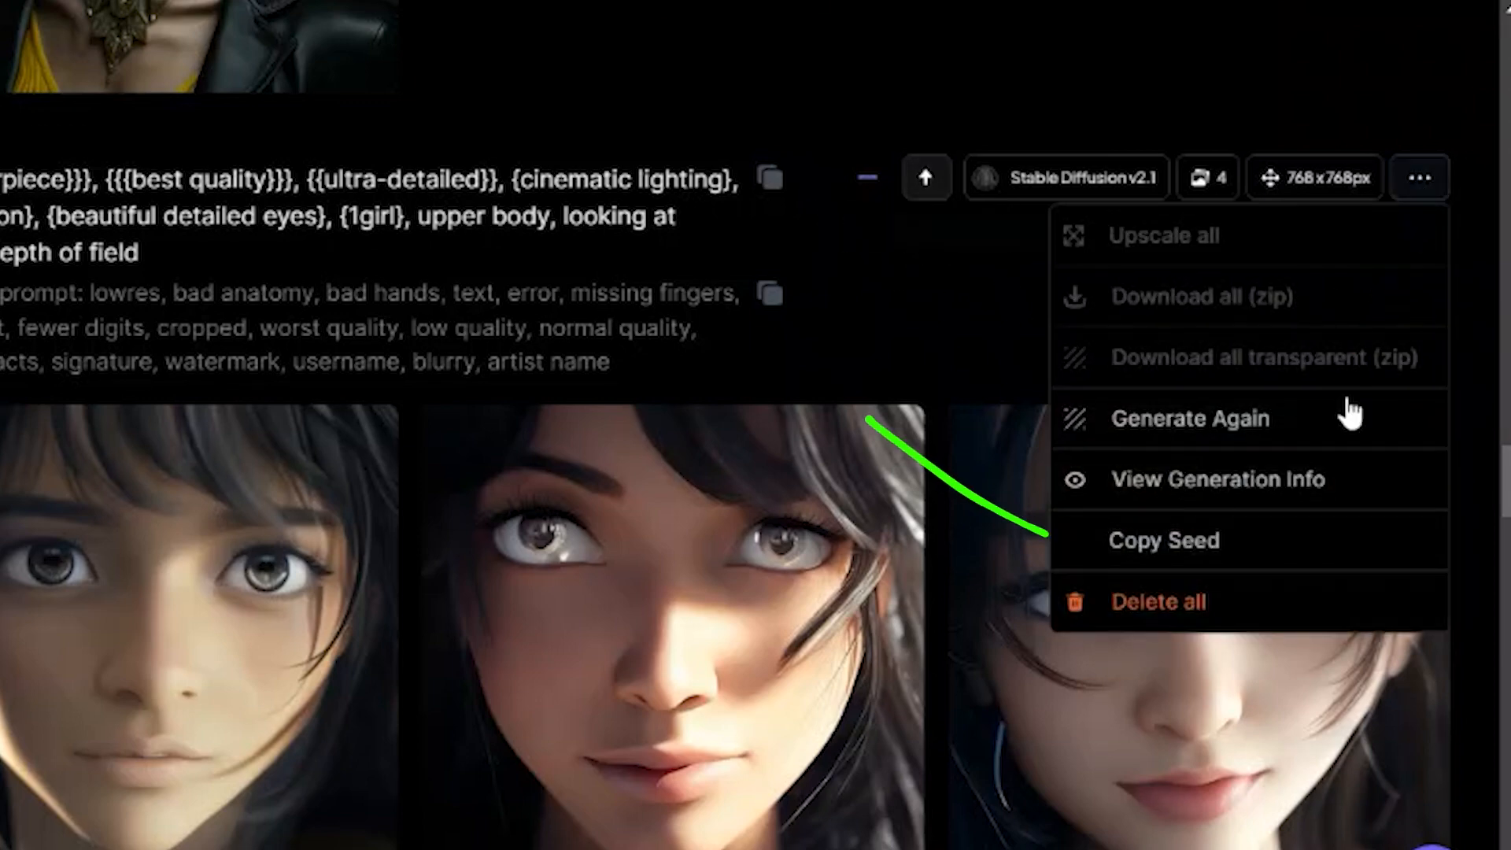
left_click(1163, 543)
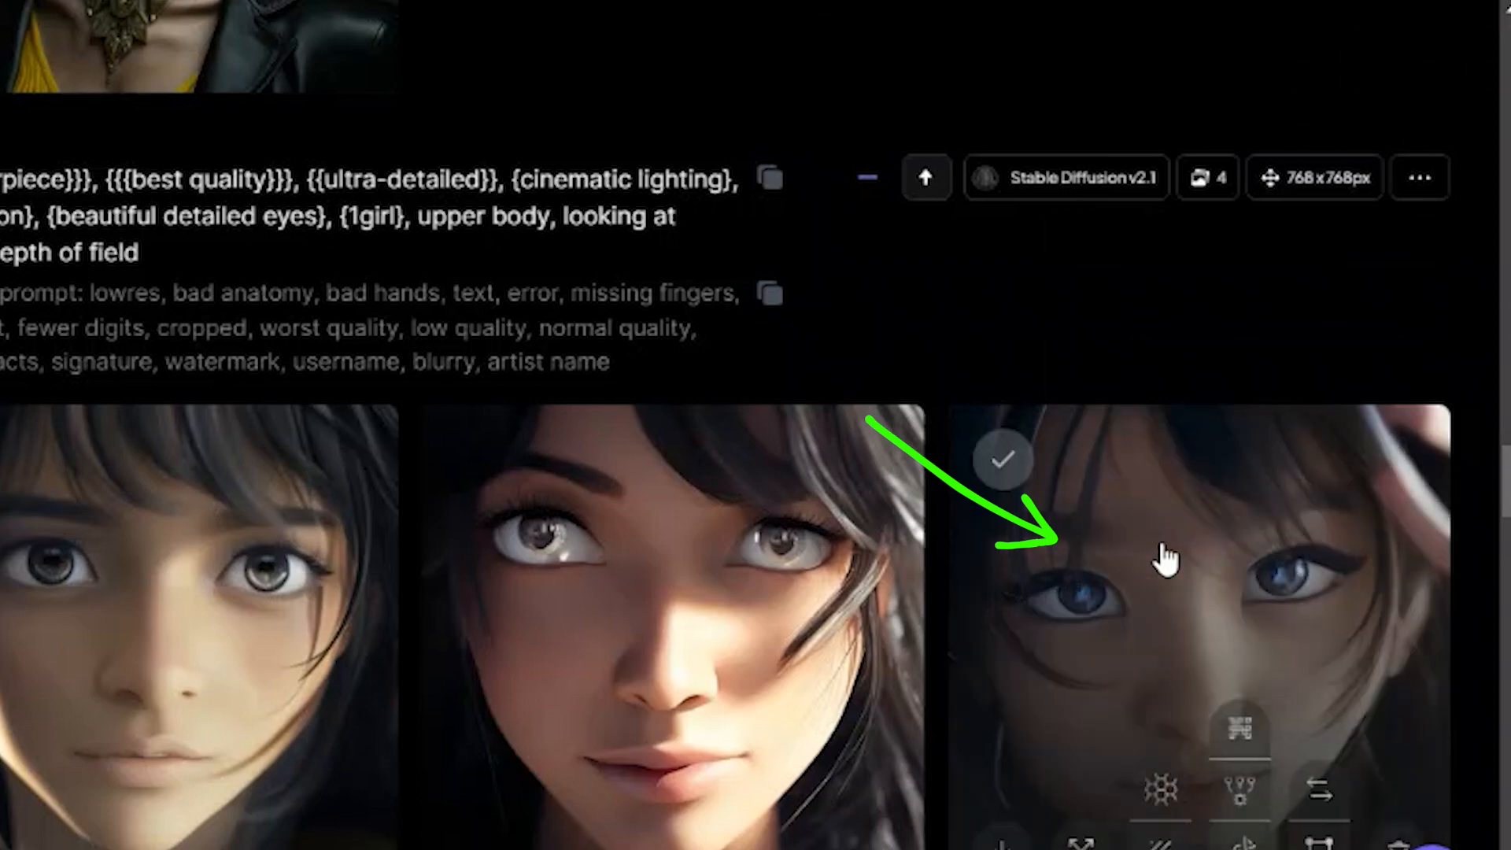
scroll(212, 394, "down", 2)
left_click(126, 684)
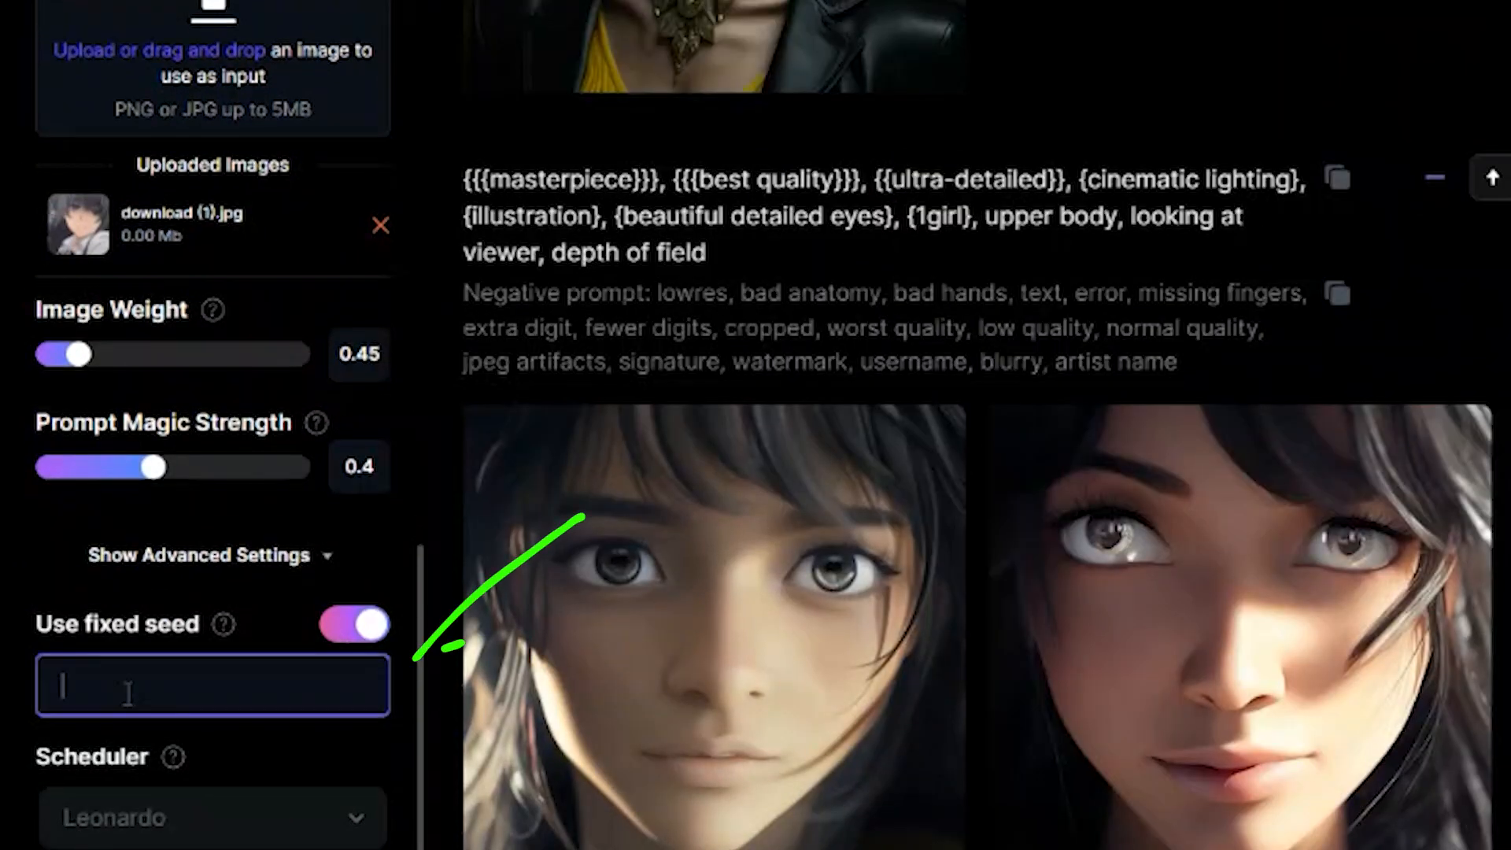
right_click(126, 689)
left_click(266, 408)
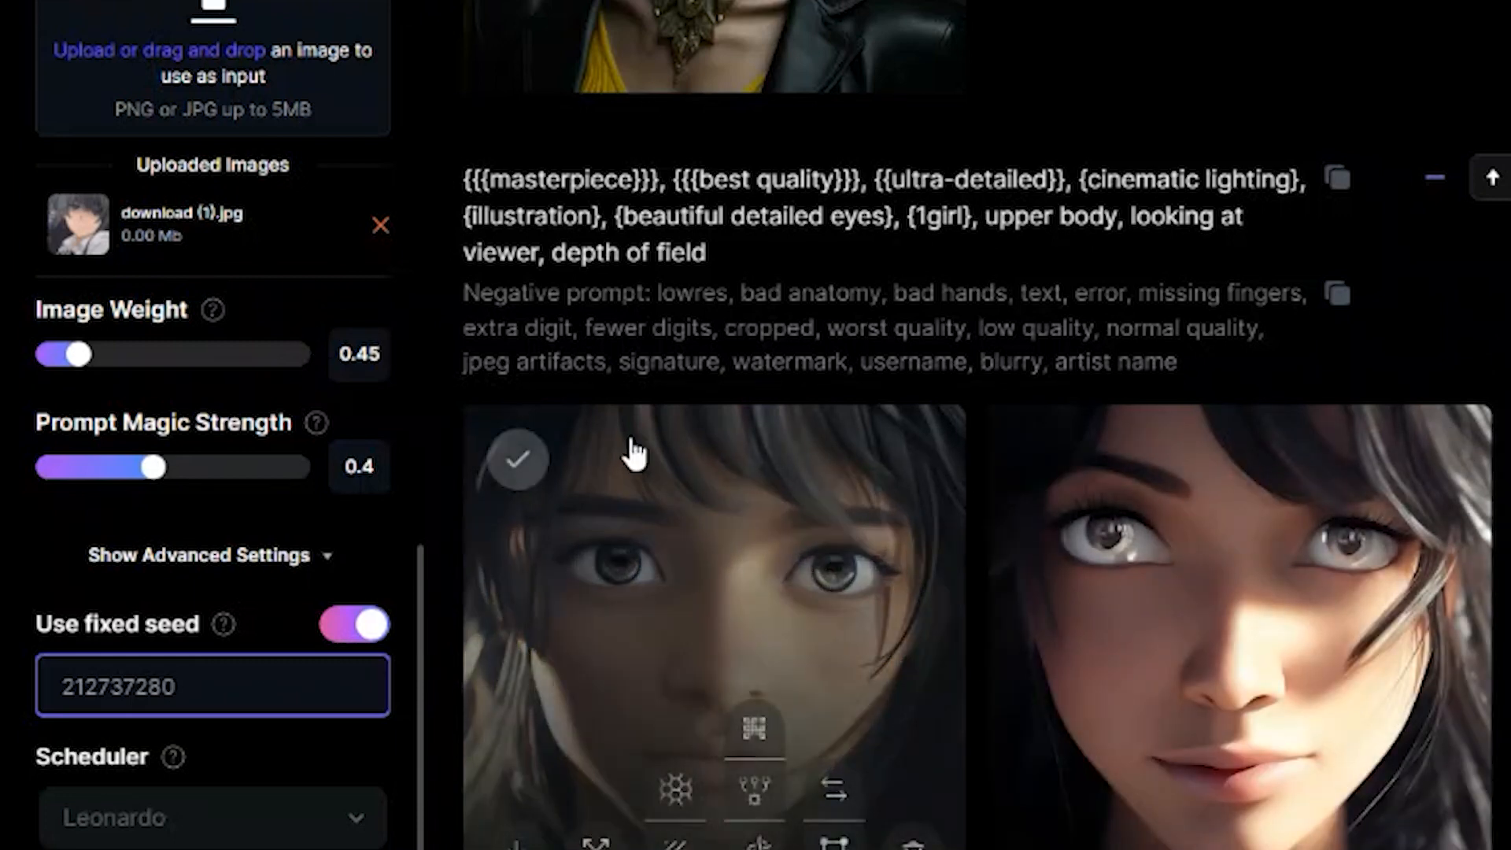
left_click(1410, 270)
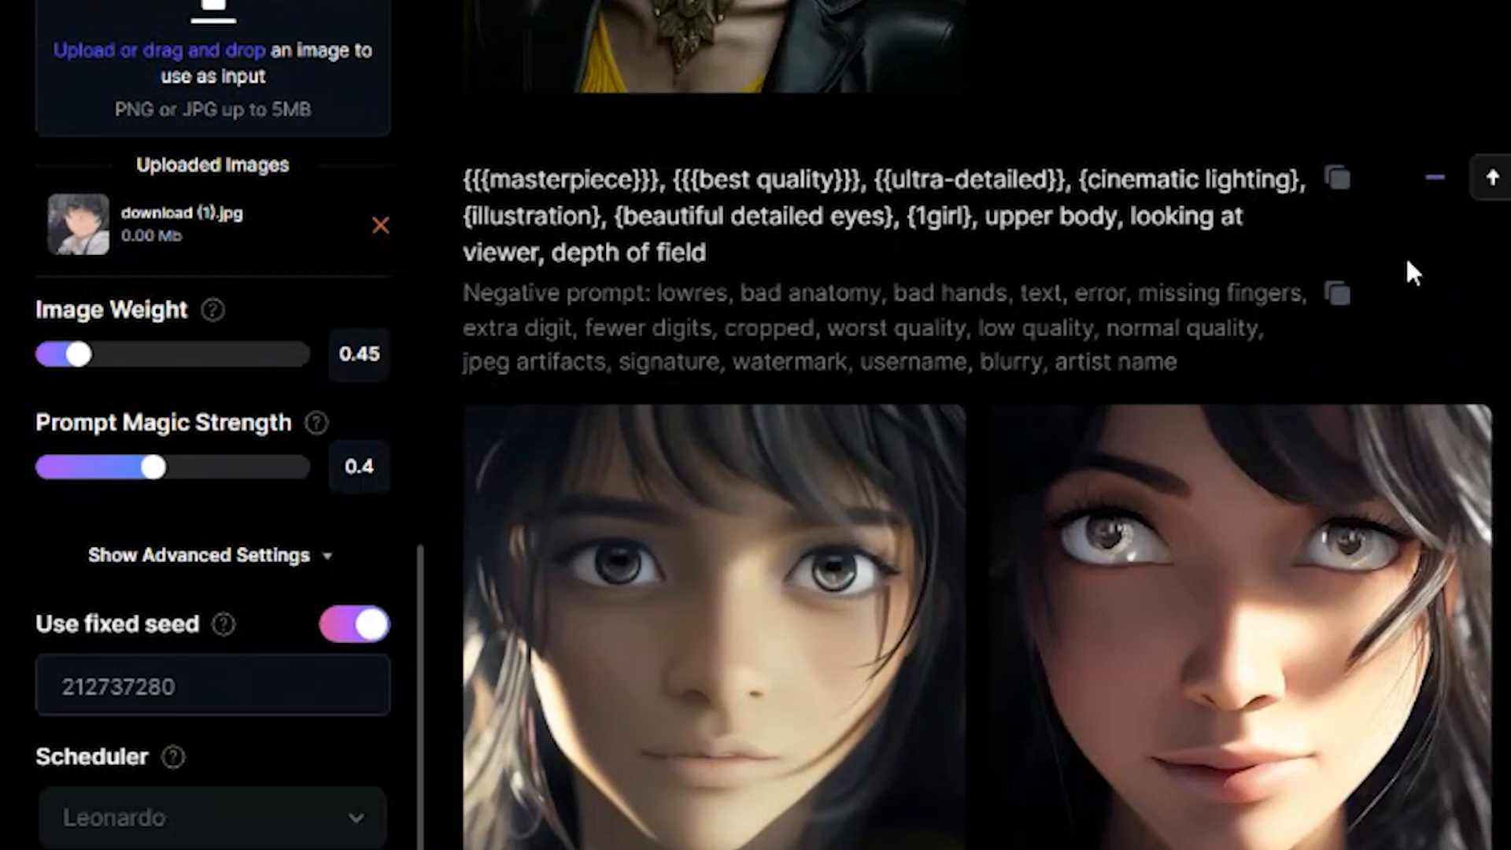
left_click(229, 693)
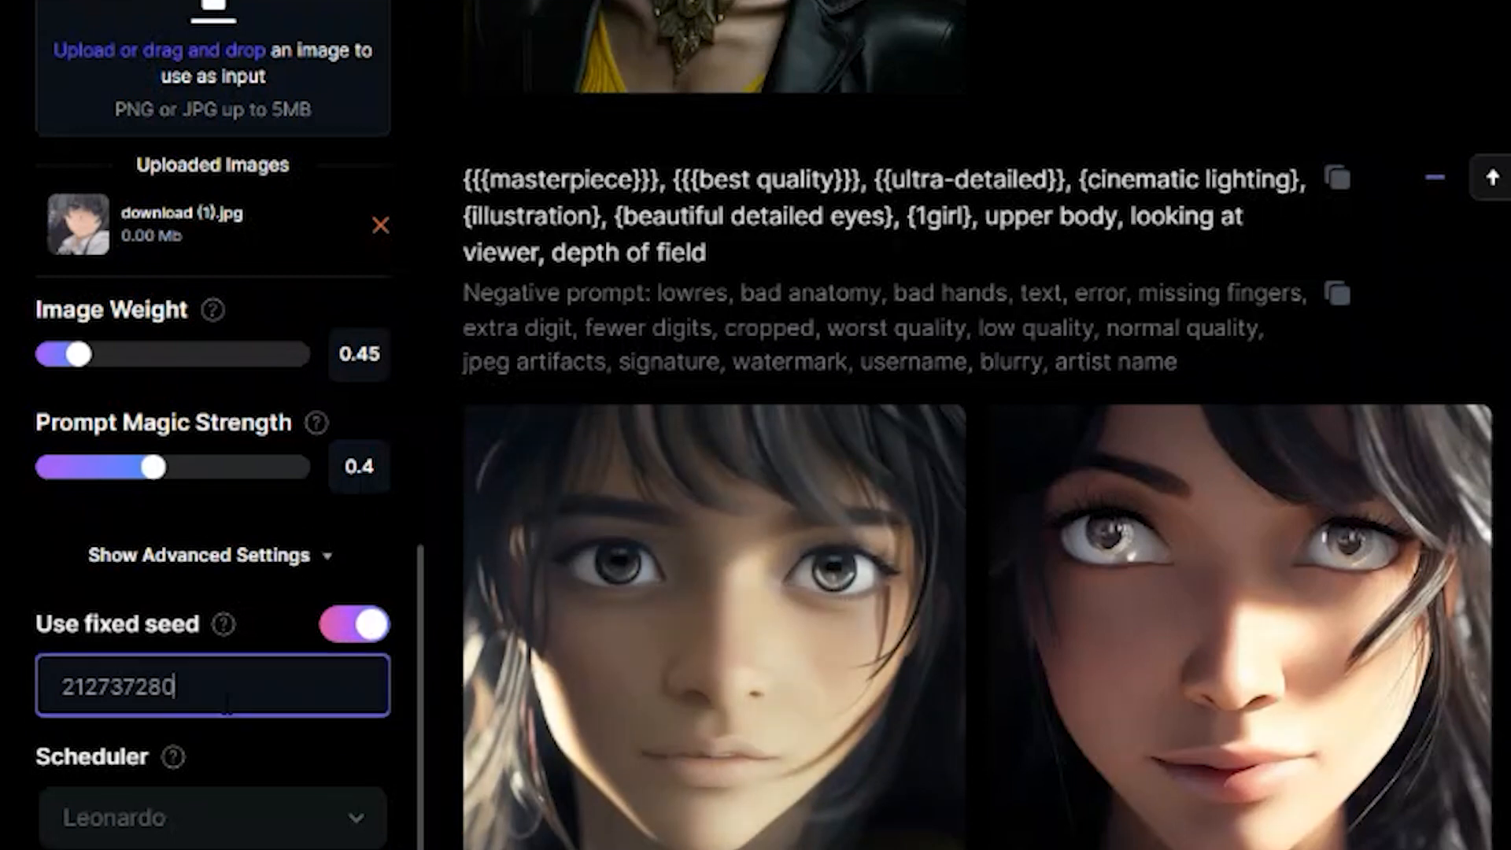
Clear the prompt and the negative prompt of the AI Generation Tool and turn off the negative prompt option.
mouse_move(995, 491)
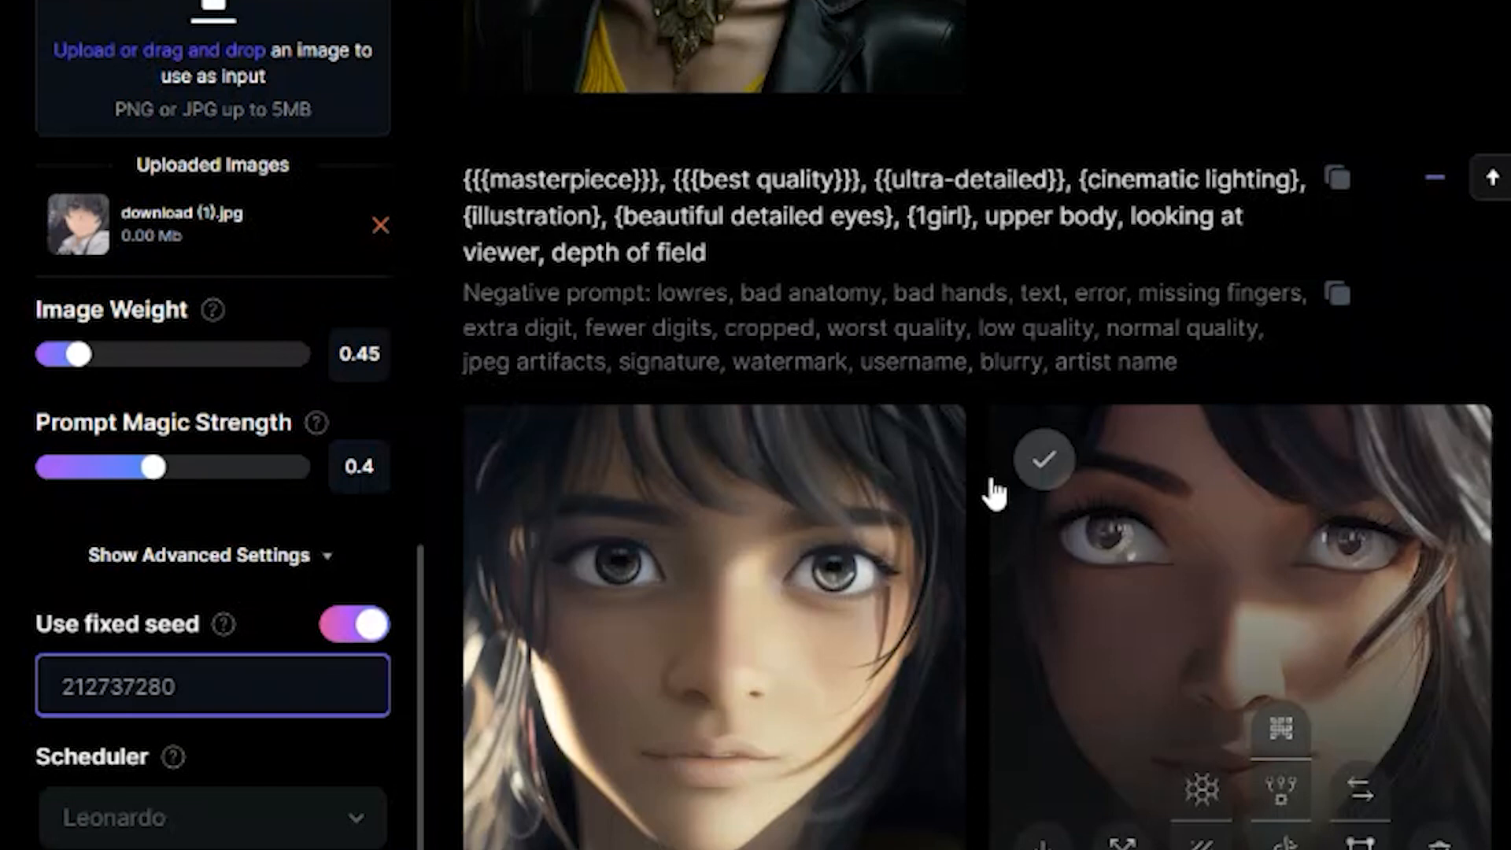
scroll(851, 429, "down", 15)
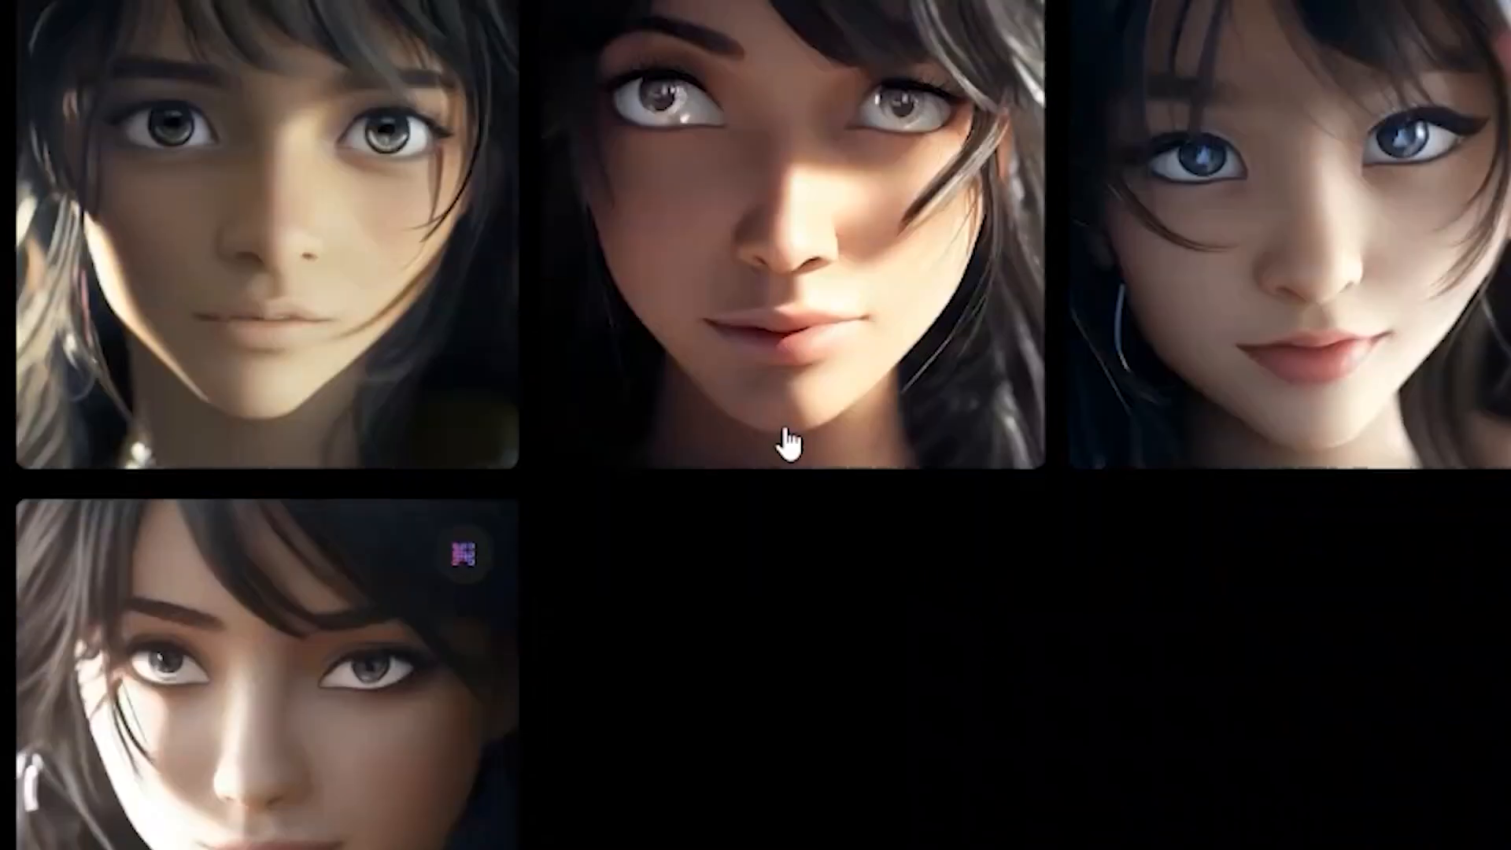
scroll(785, 471, "up", 20)
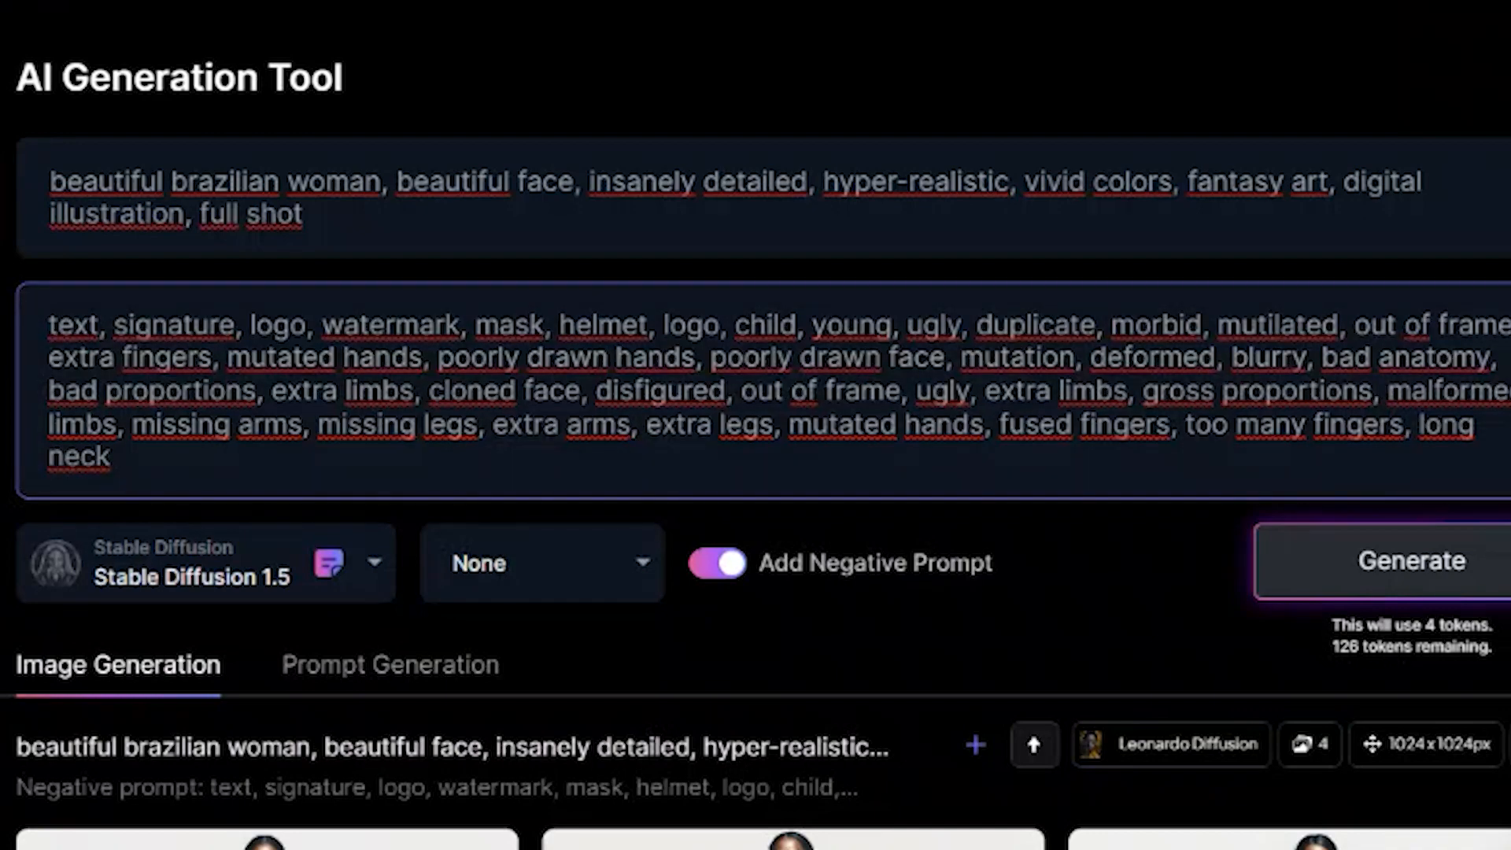
scroll(755, 425, "down", 2)
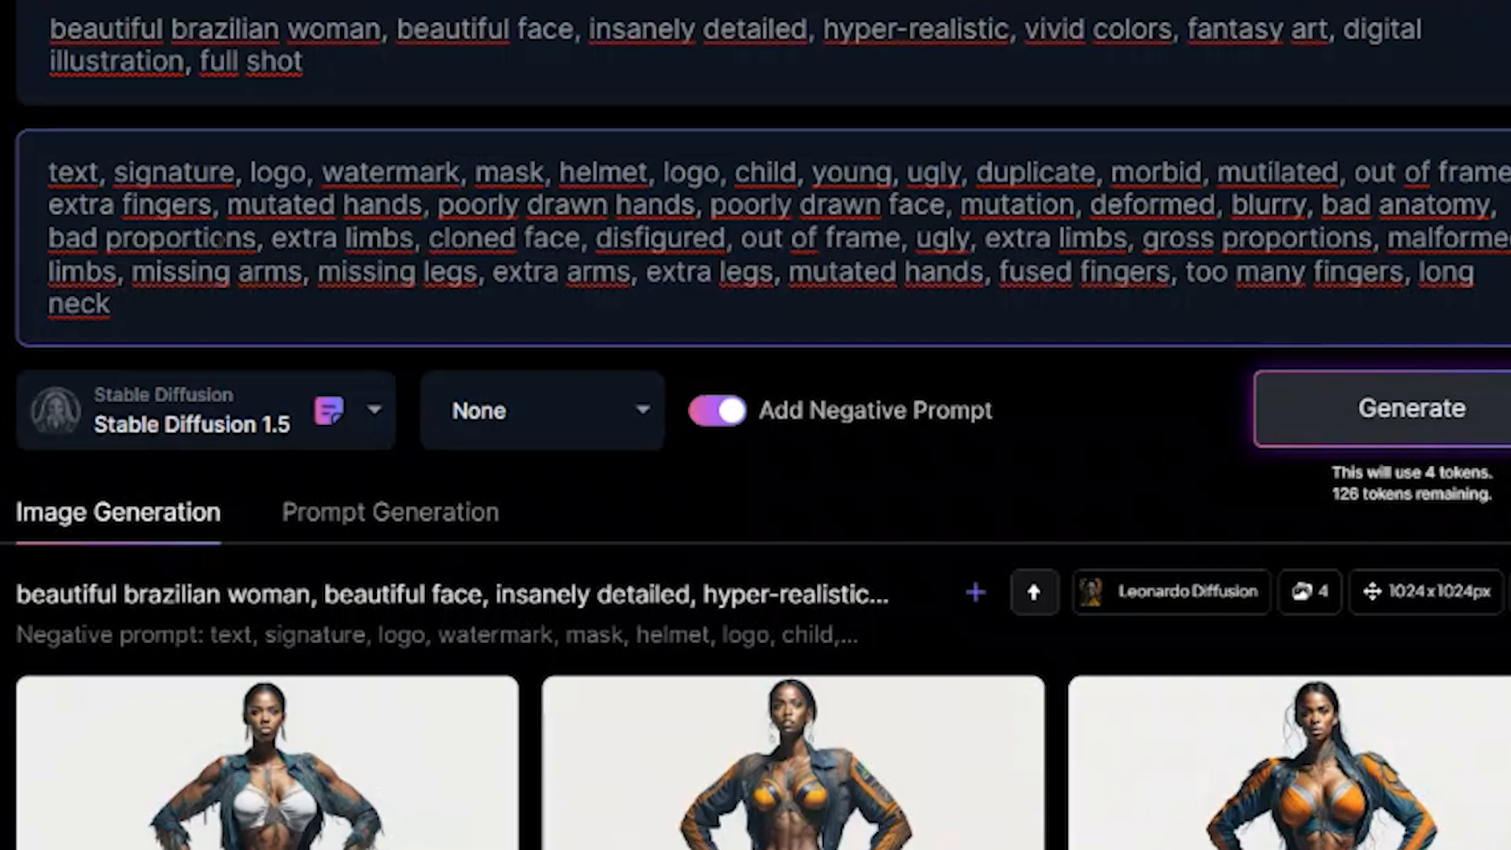
scroll(551, 197, "up", 1)
triple_click(551, 196)
key("BackSpace")
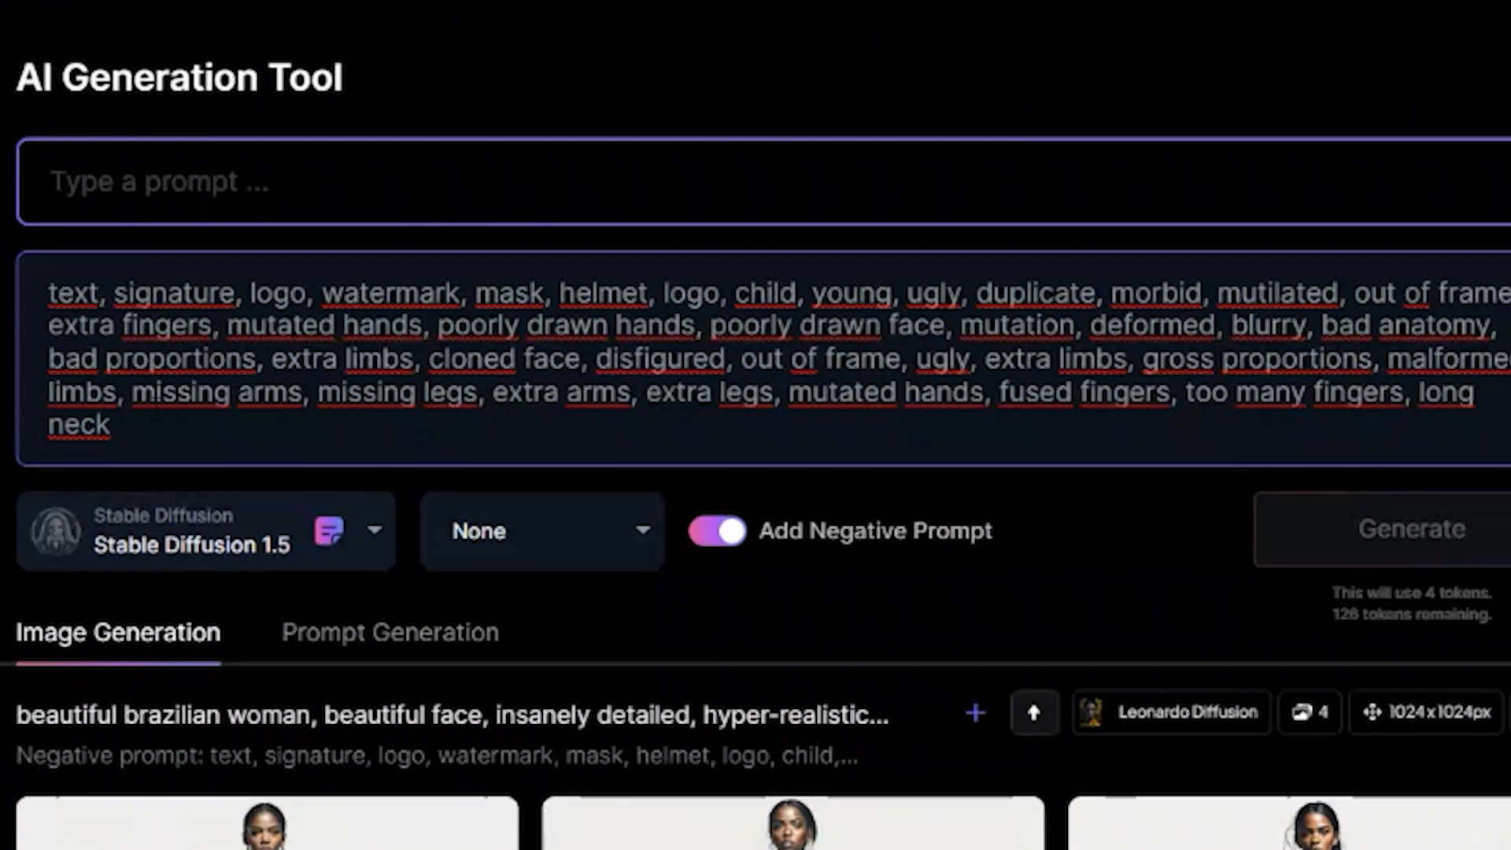
triple_click(551, 358)
key("BackSpace")
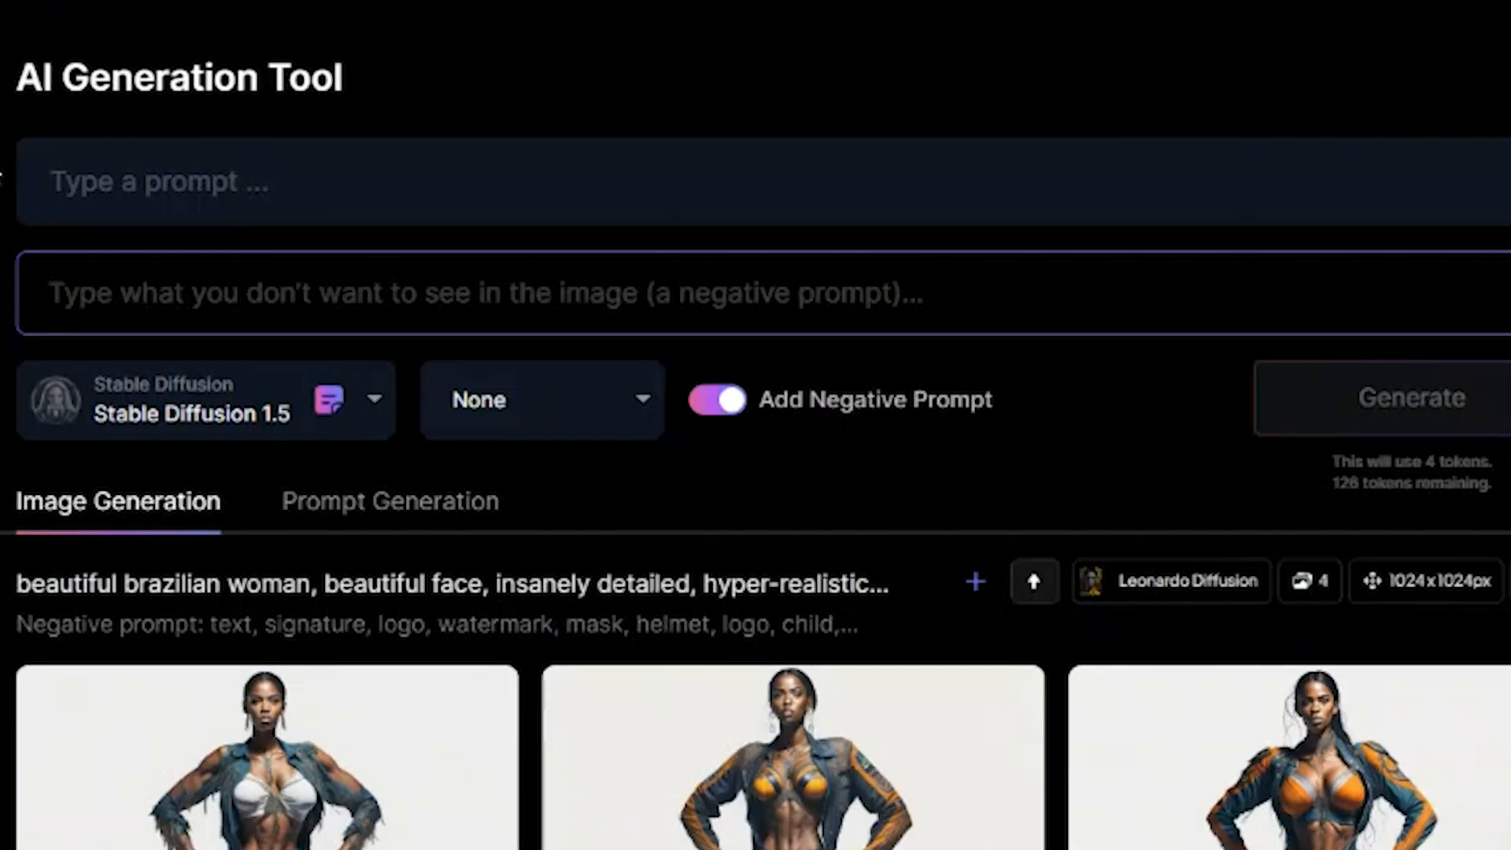
left_click(728, 403)
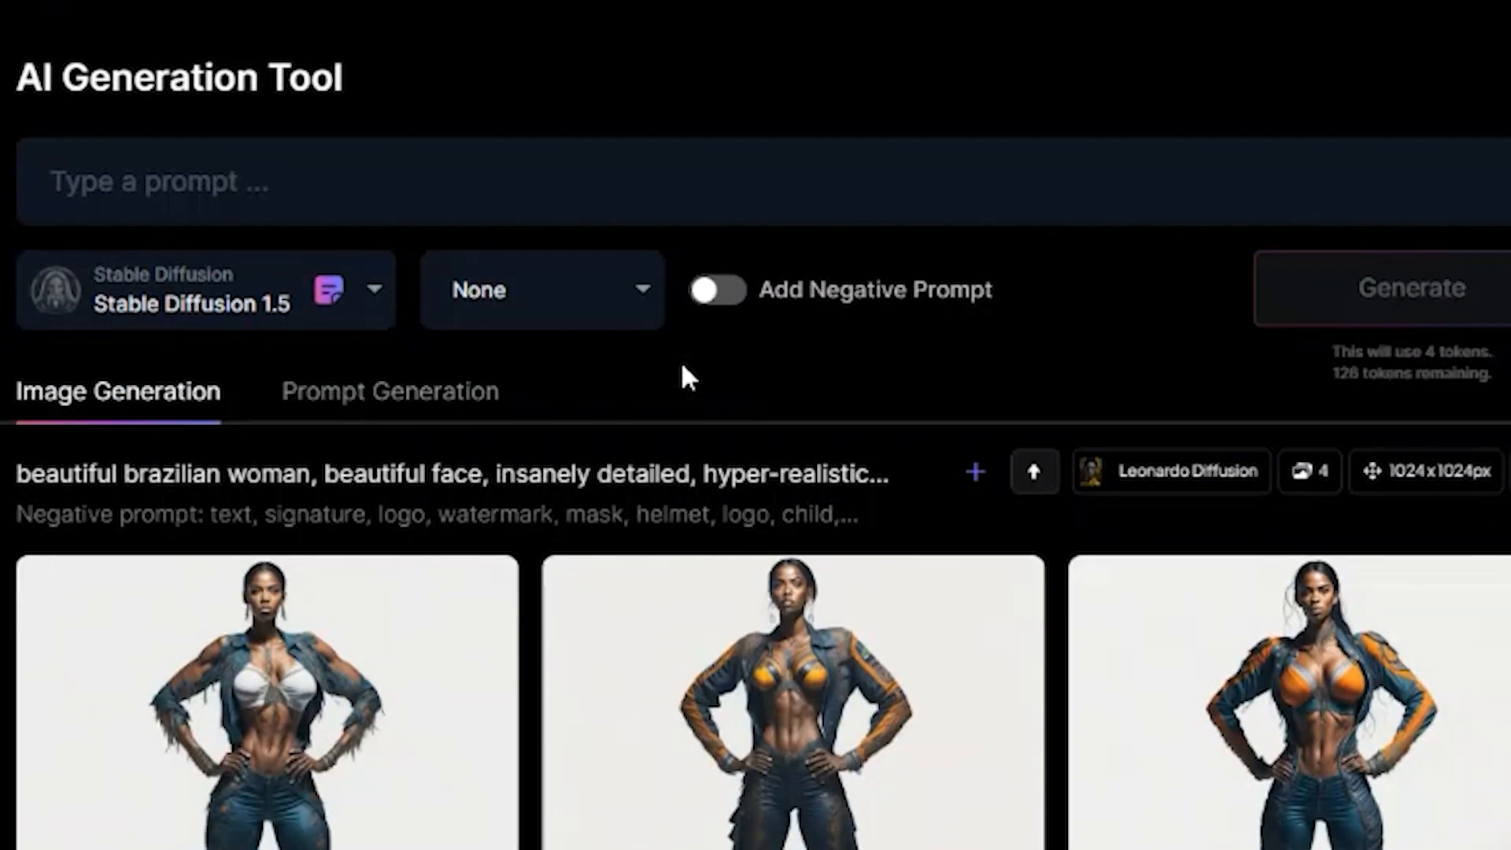
Paste the "A vibrant professional studio portrait photography of a young, pale, goth" prompt ending in "–testp –ar 3:4 –upbeta" and generate images with Stable Diffusion 1.5.
left_click(429, 189)
left_click(752, 146)
key("ctrl+v")
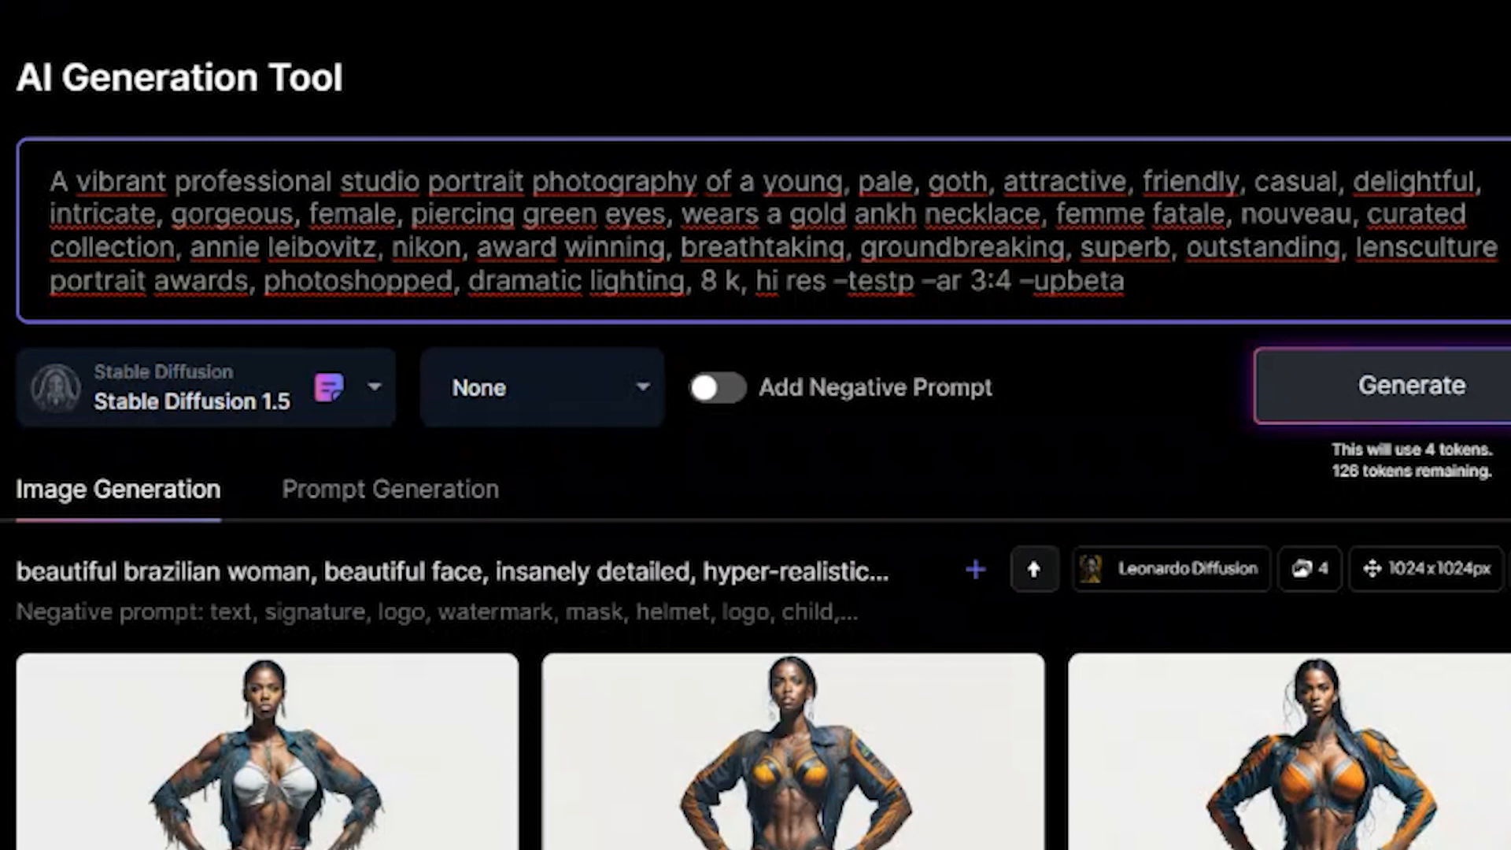
left_click_drag(684, 281, 718, 281)
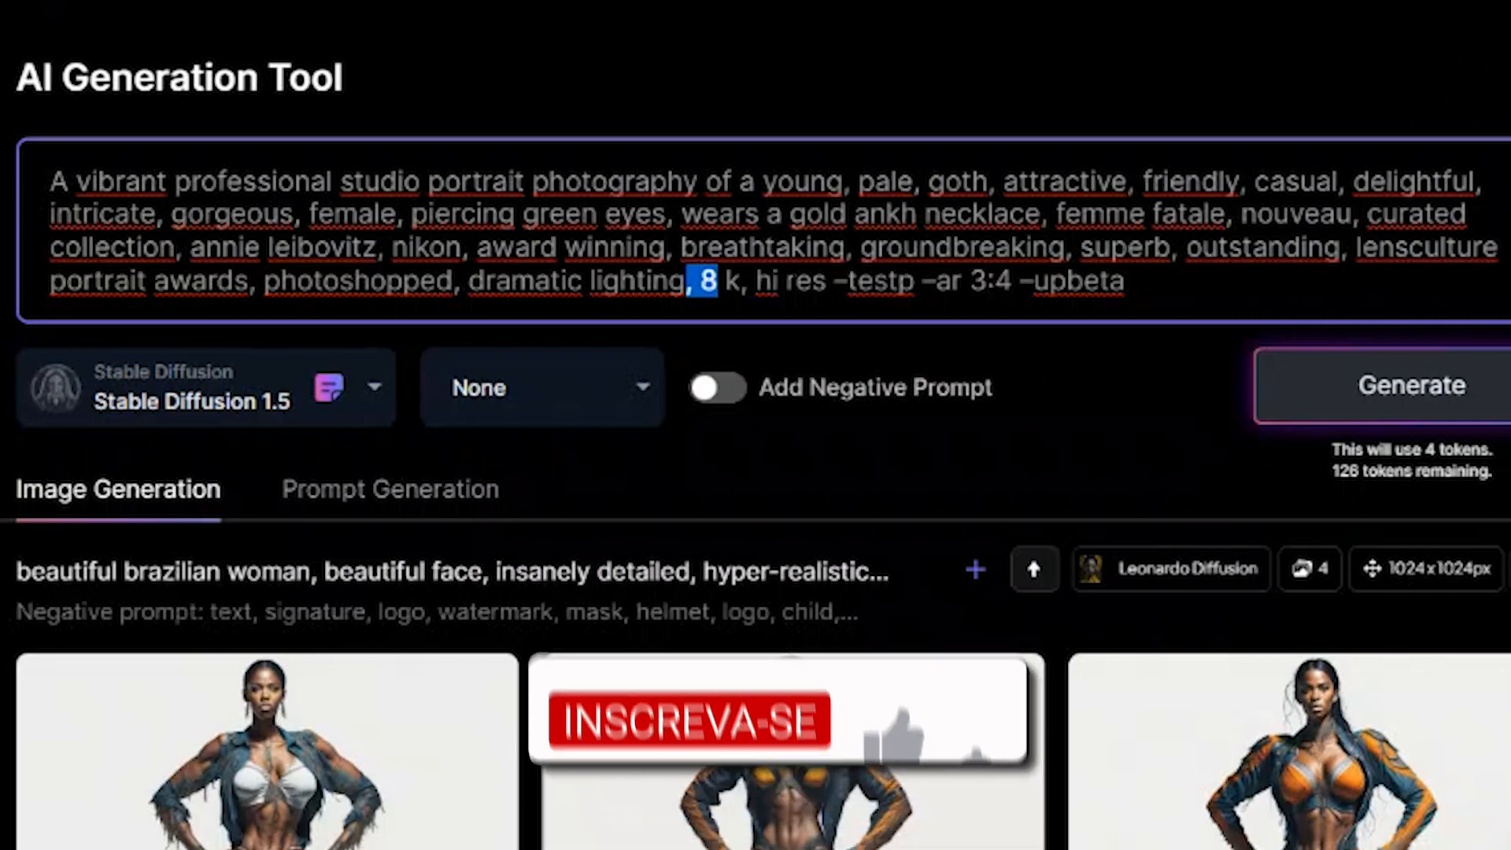
left_click_drag(923, 281, 995, 281)
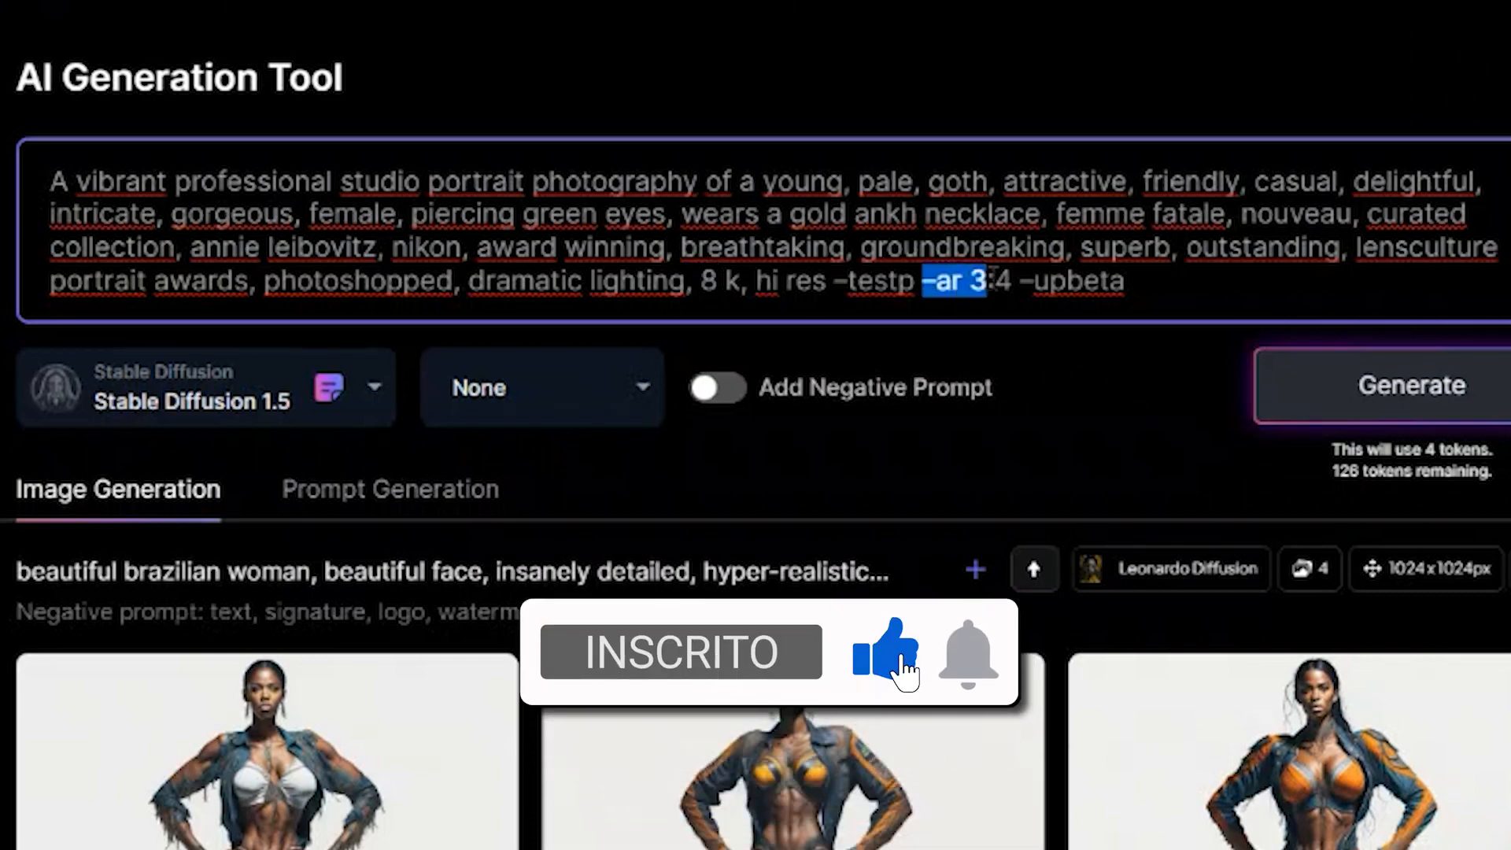
left_click_drag(1126, 281, 483, 281)
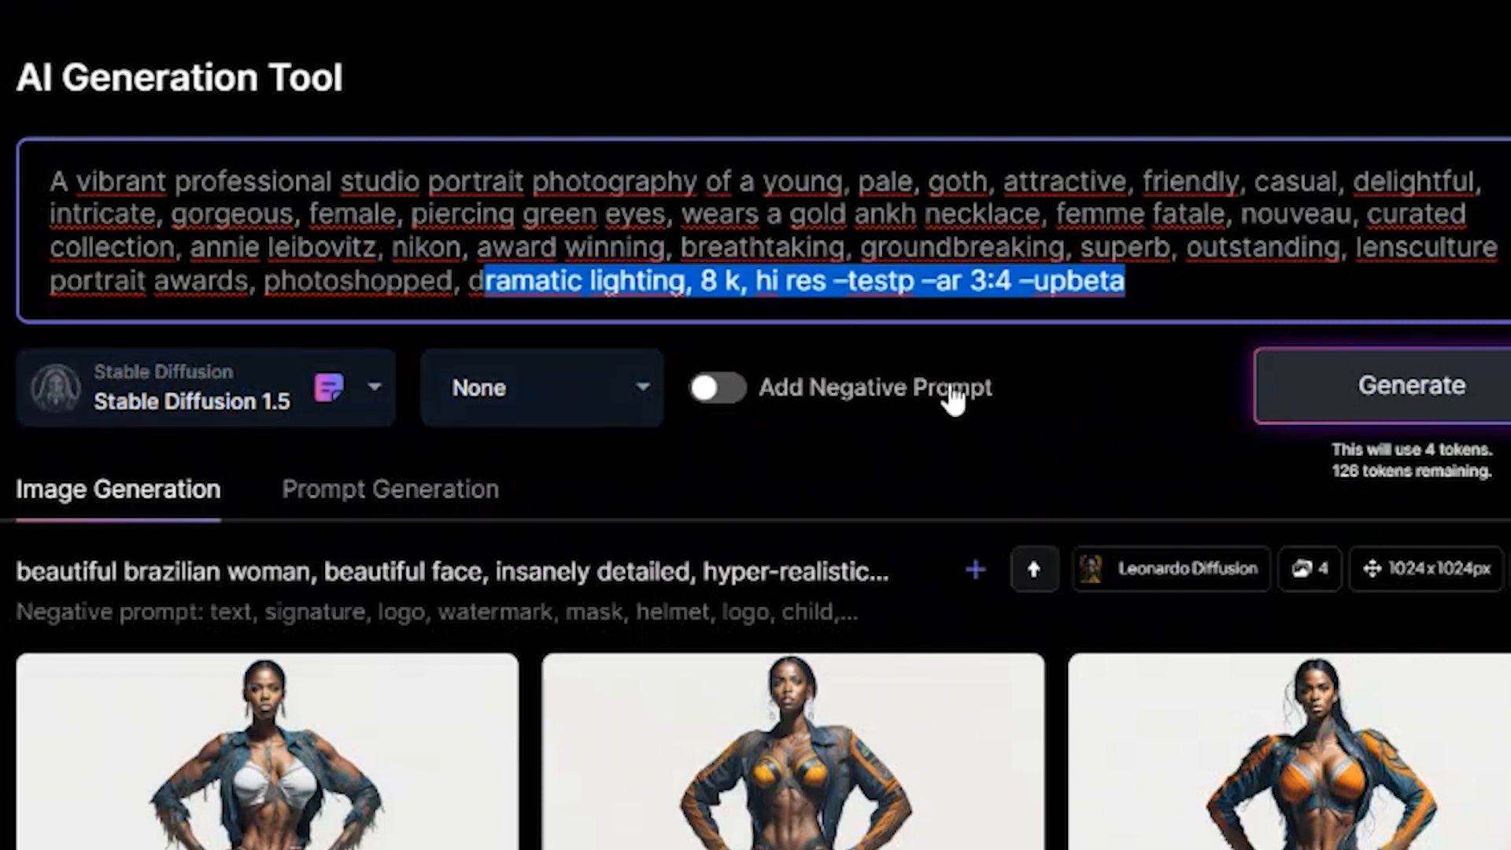
left_click(1434, 371)
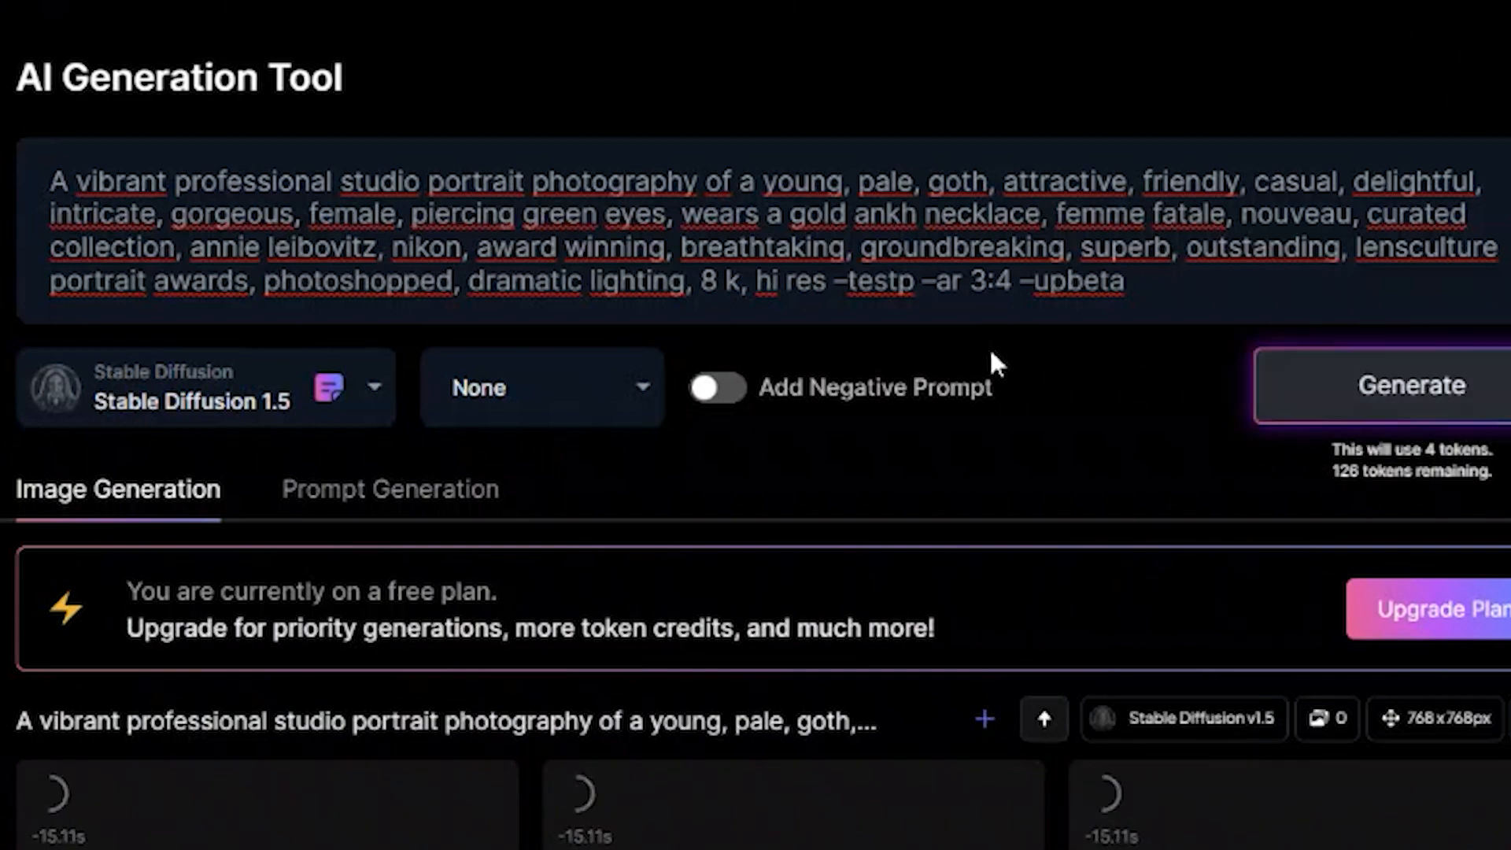
Find the 8 May 2023 Leonardo Diffusion portrait generation in the generation history, expand its full prompt and highlight the text to read it.
scroll(991, 353, "down", 5)
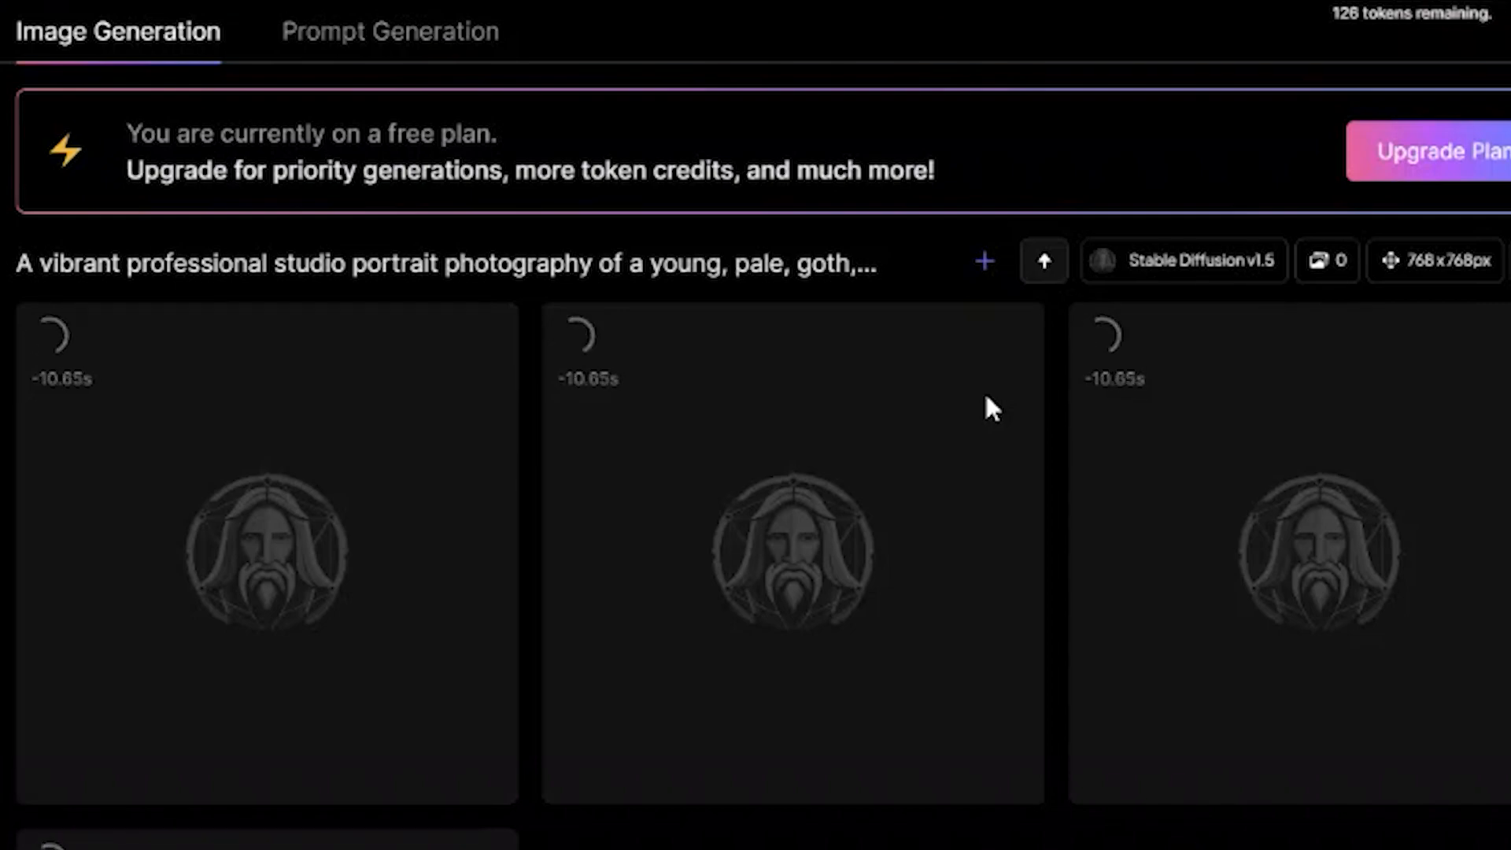
scroll(712, 462, "down", 10)
scroll(712, 462, "up", 12)
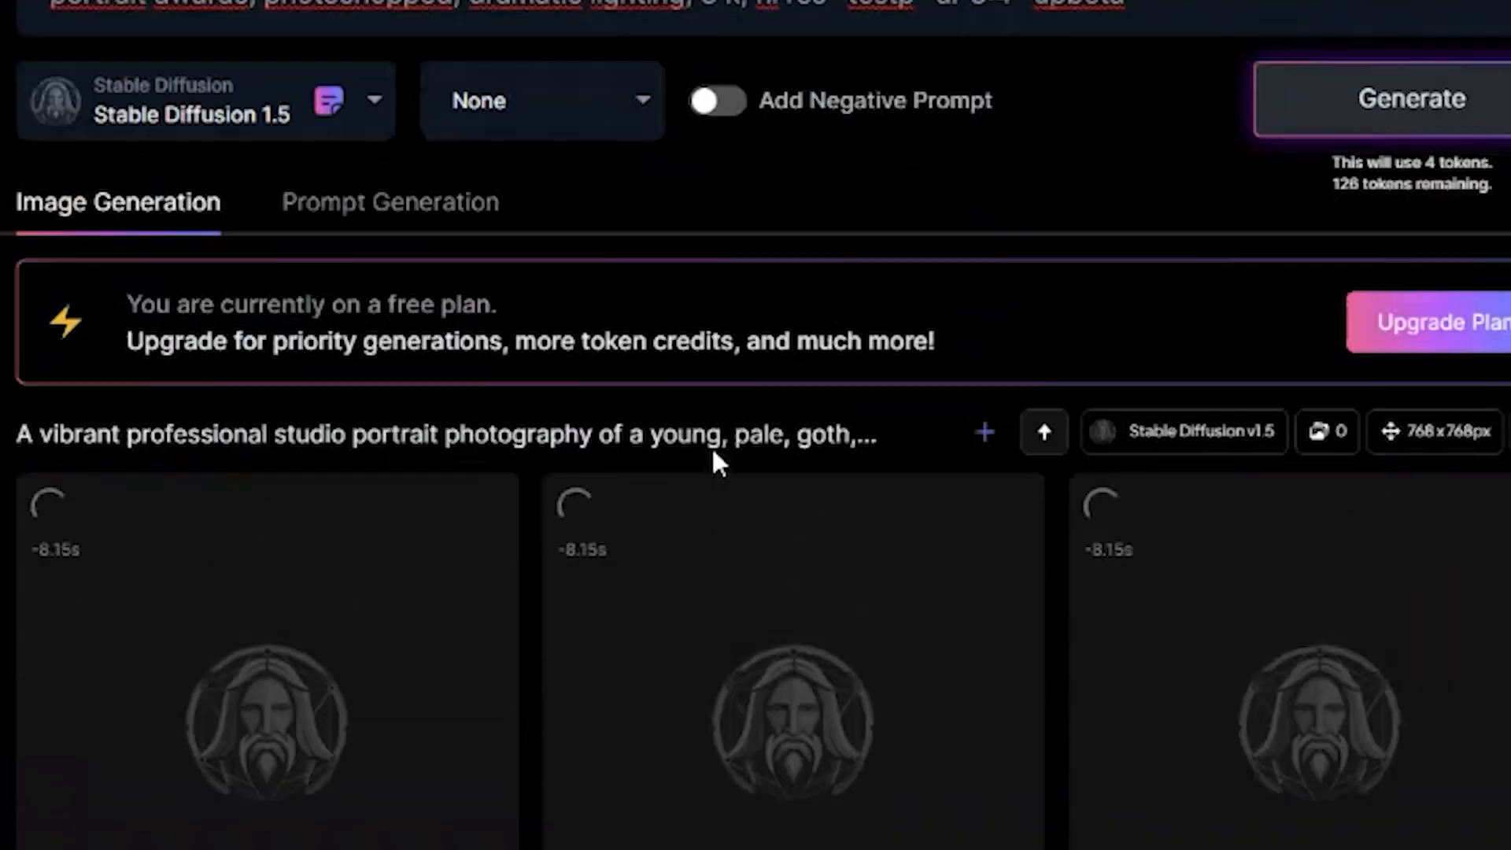
scroll(711, 462, "down", 9)
scroll(759, 405, "down", 20)
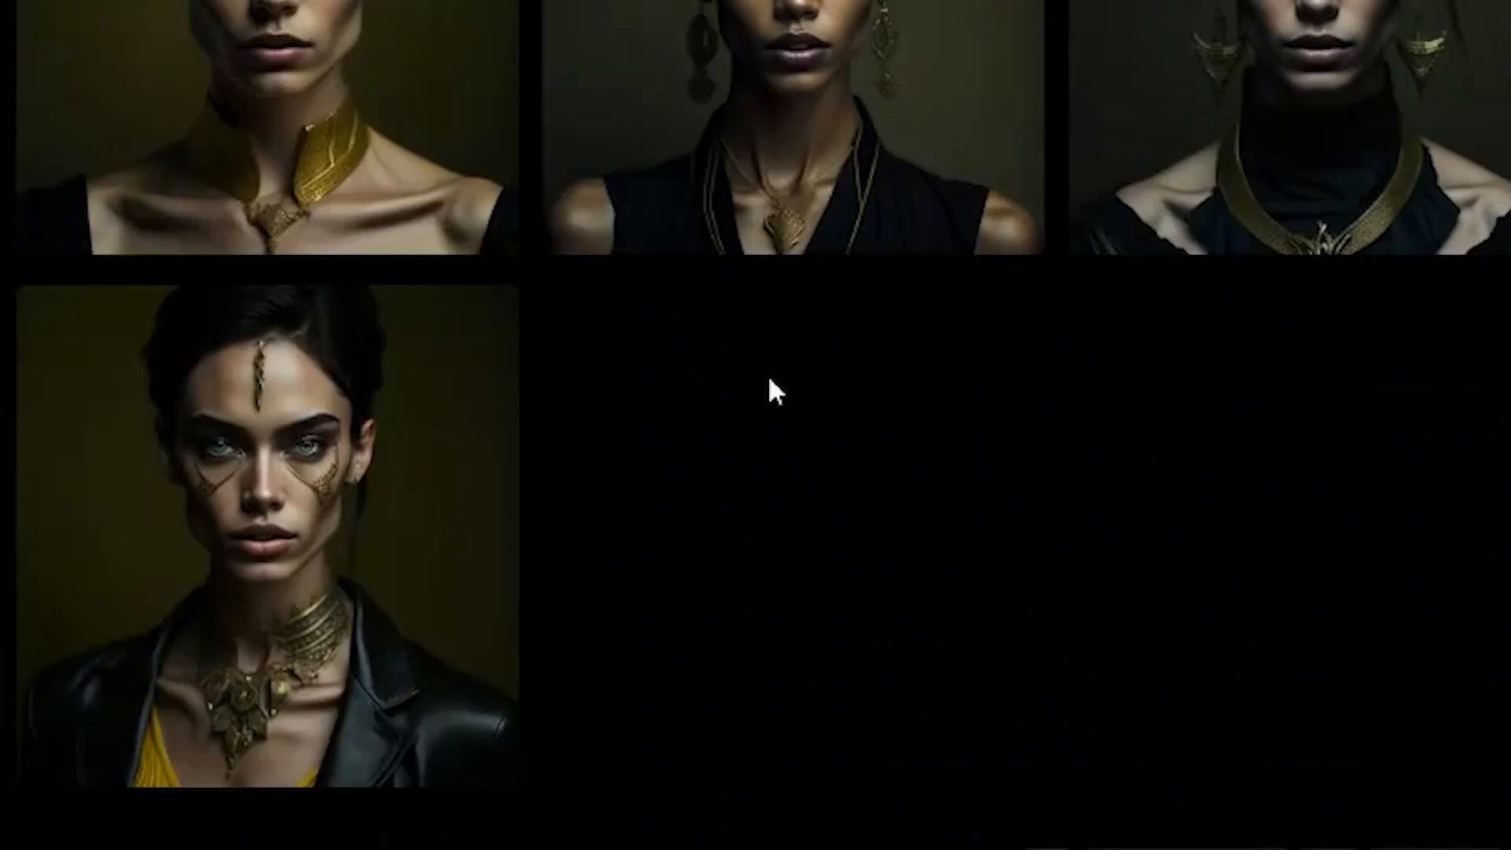
scroll(769, 385, "up", 2)
scroll(773, 417, "up", 5)
scroll(699, 425, "down", 2)
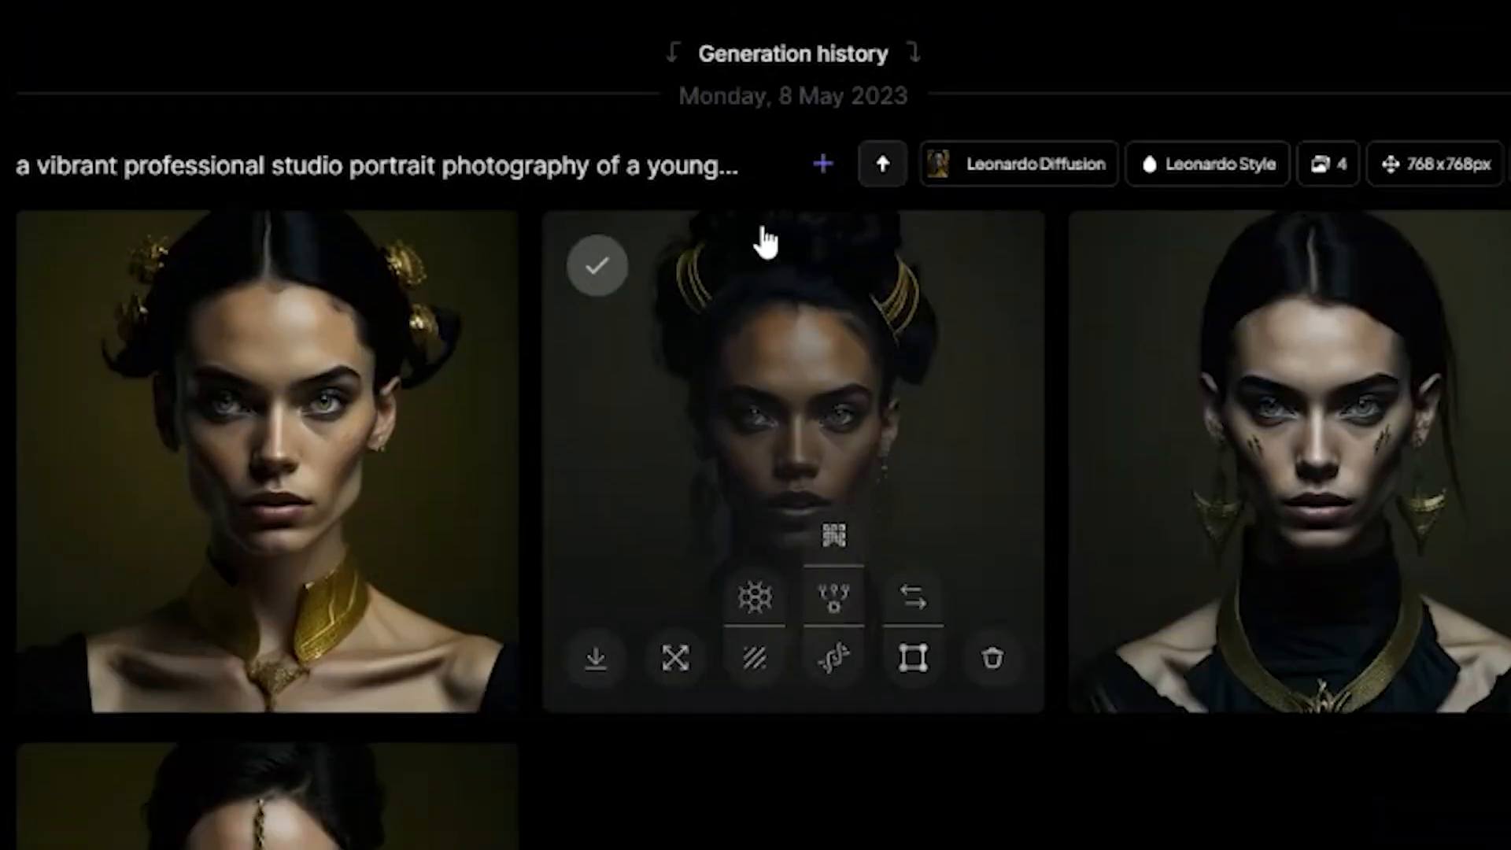
left_click(819, 169)
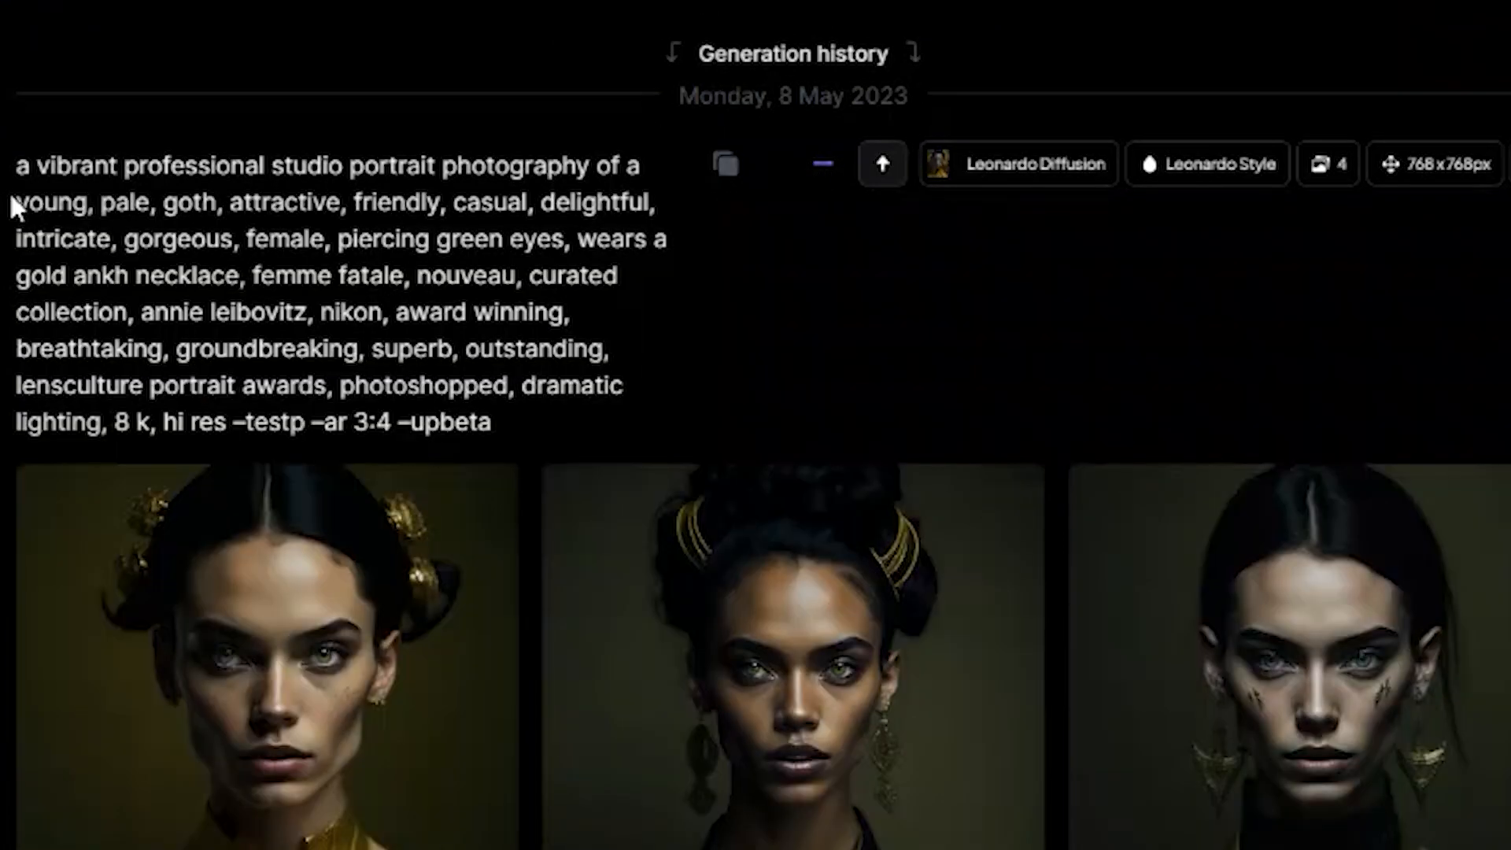
left_click_drag(13, 161, 508, 427)
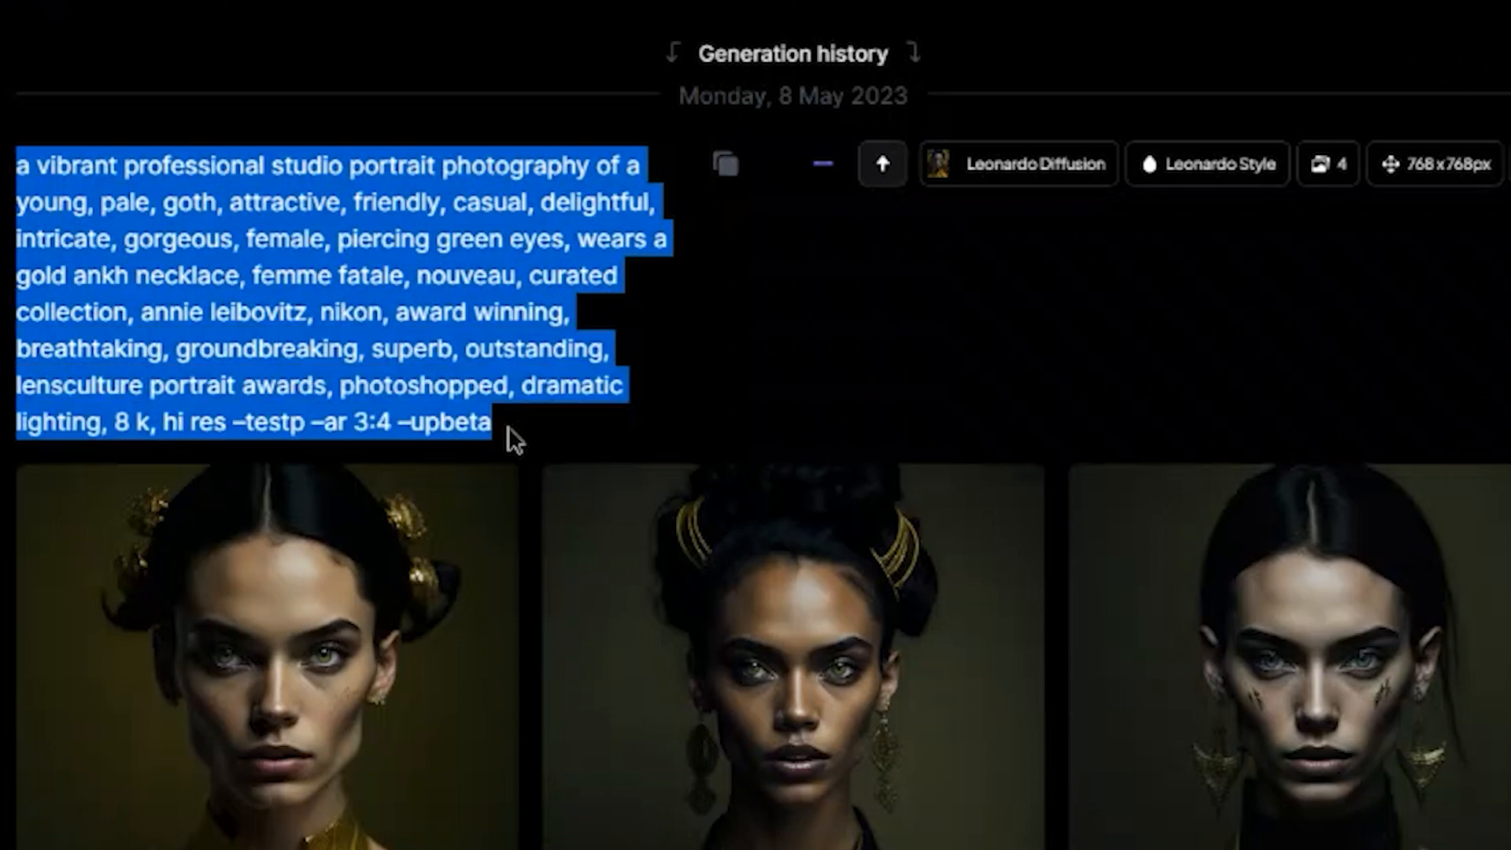
Compare the four Leonardo Diffusion portraits with the new Stable Diffusion v1.5 images made from the same prompt.
scroll(563, 118, "down", 4)
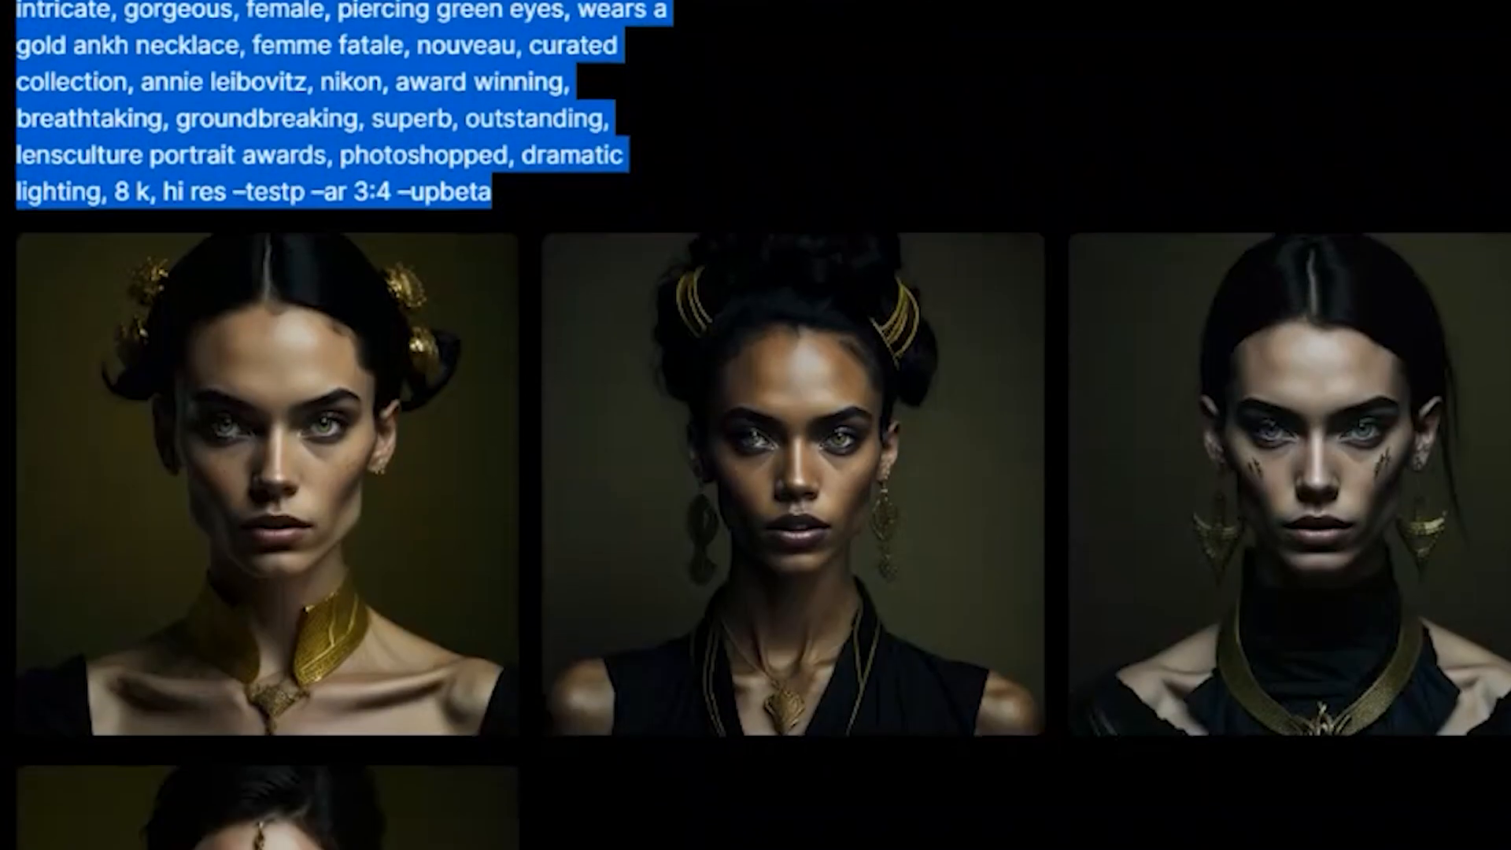
scroll(508, 535, "down", 2)
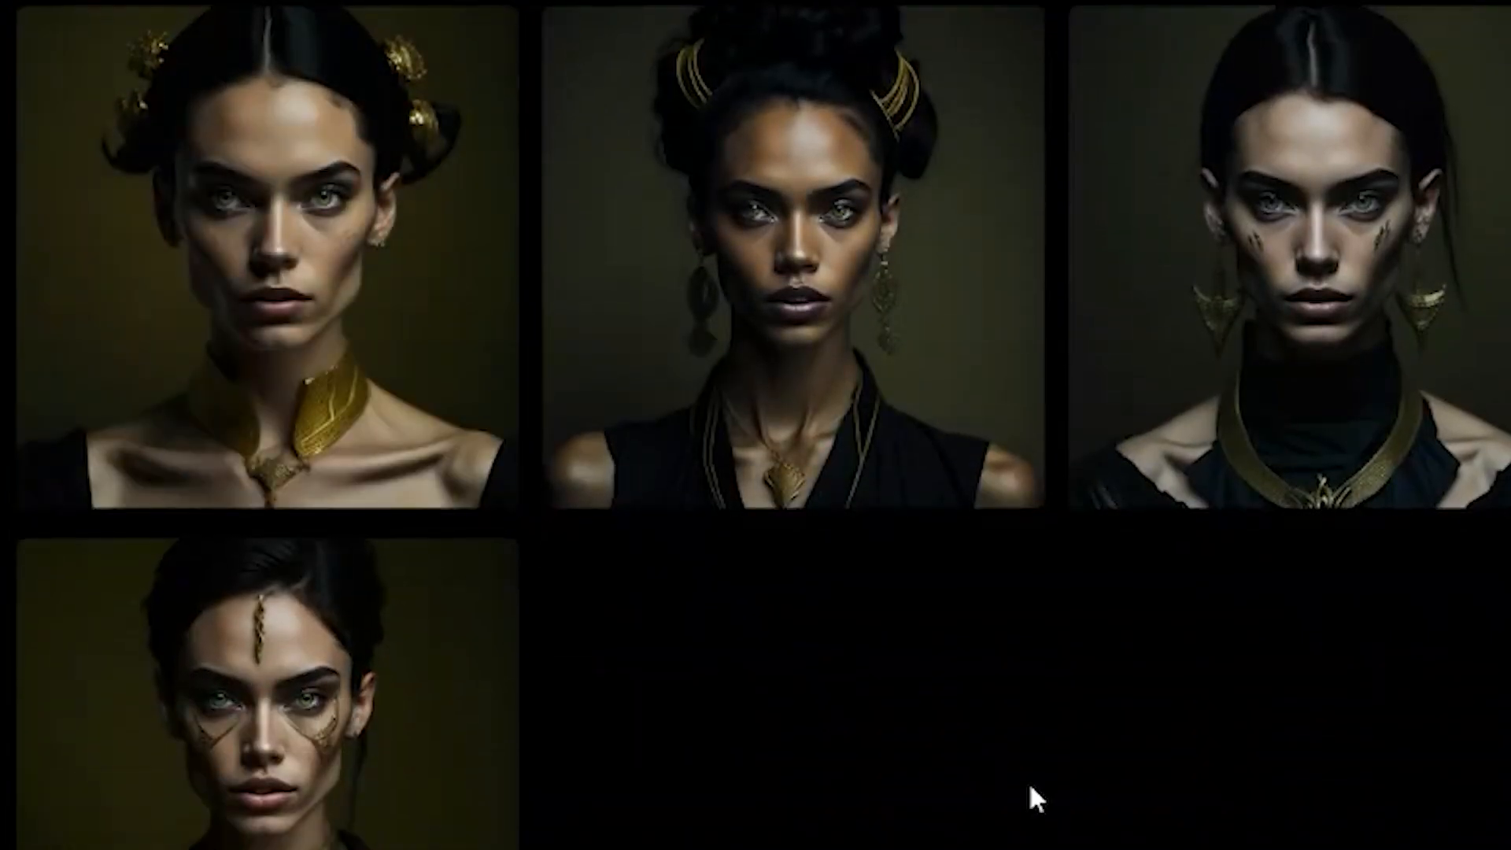
scroll(992, 775, "down", 2)
scroll(988, 754, "up", 20)
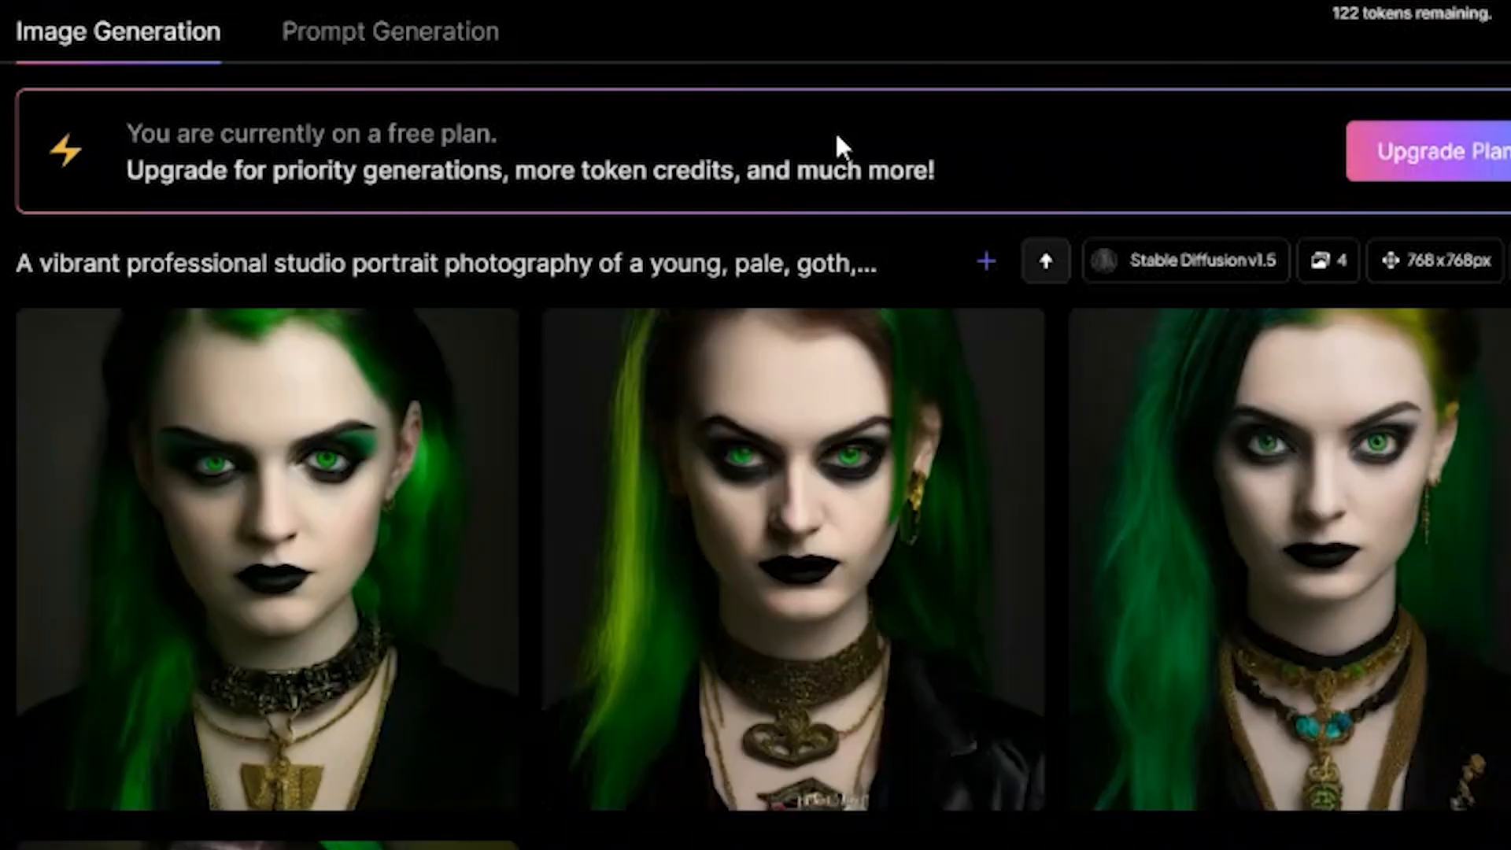
scroll(822, 551, "down", 6)
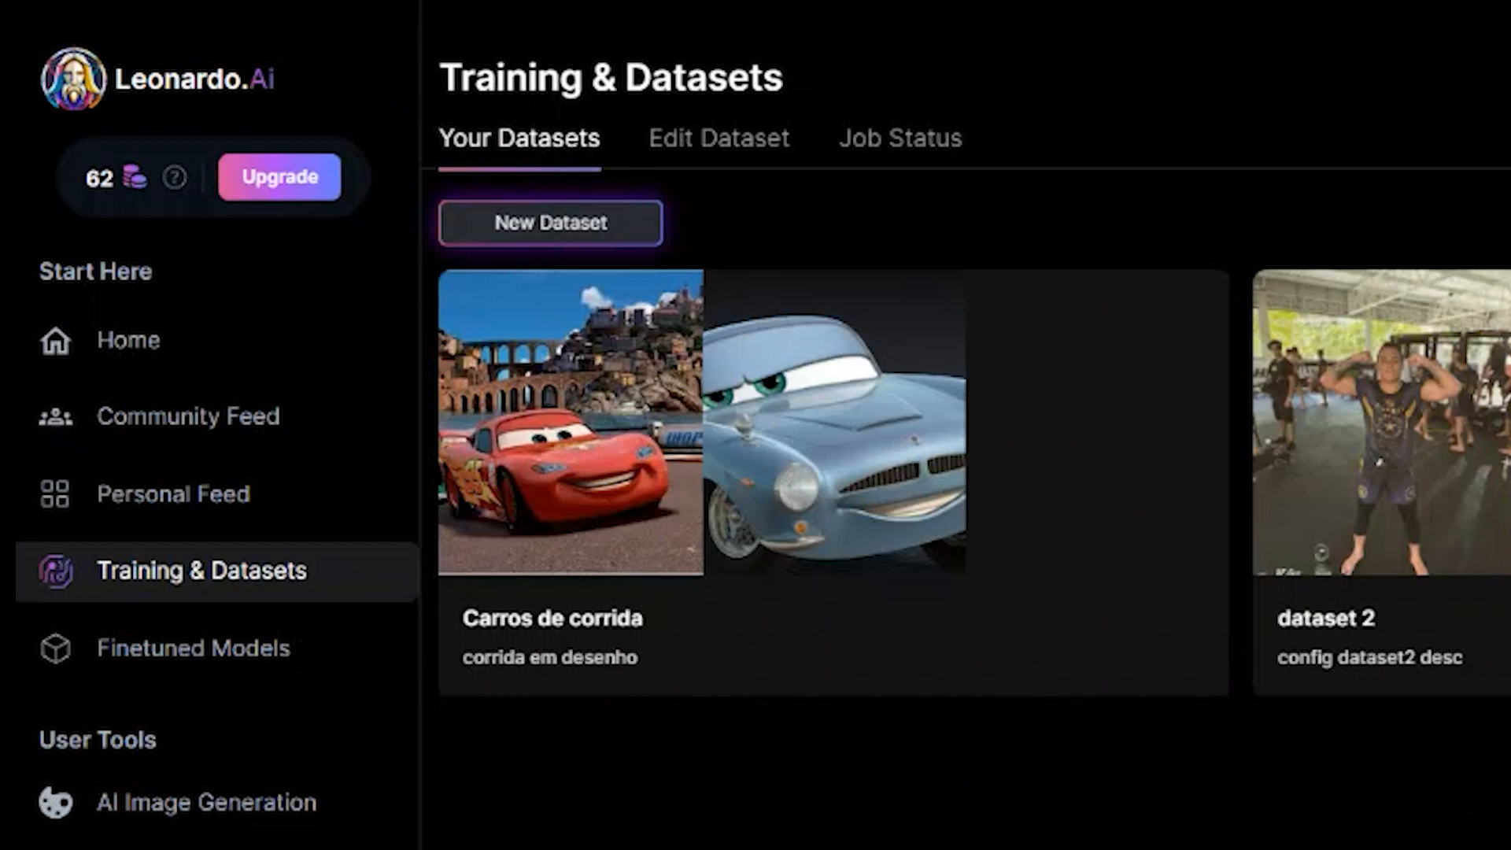
Create a new training dataset named "Meu modelo 1" with the description "meu primeiro modelo".
mouse_move(1462, 540)
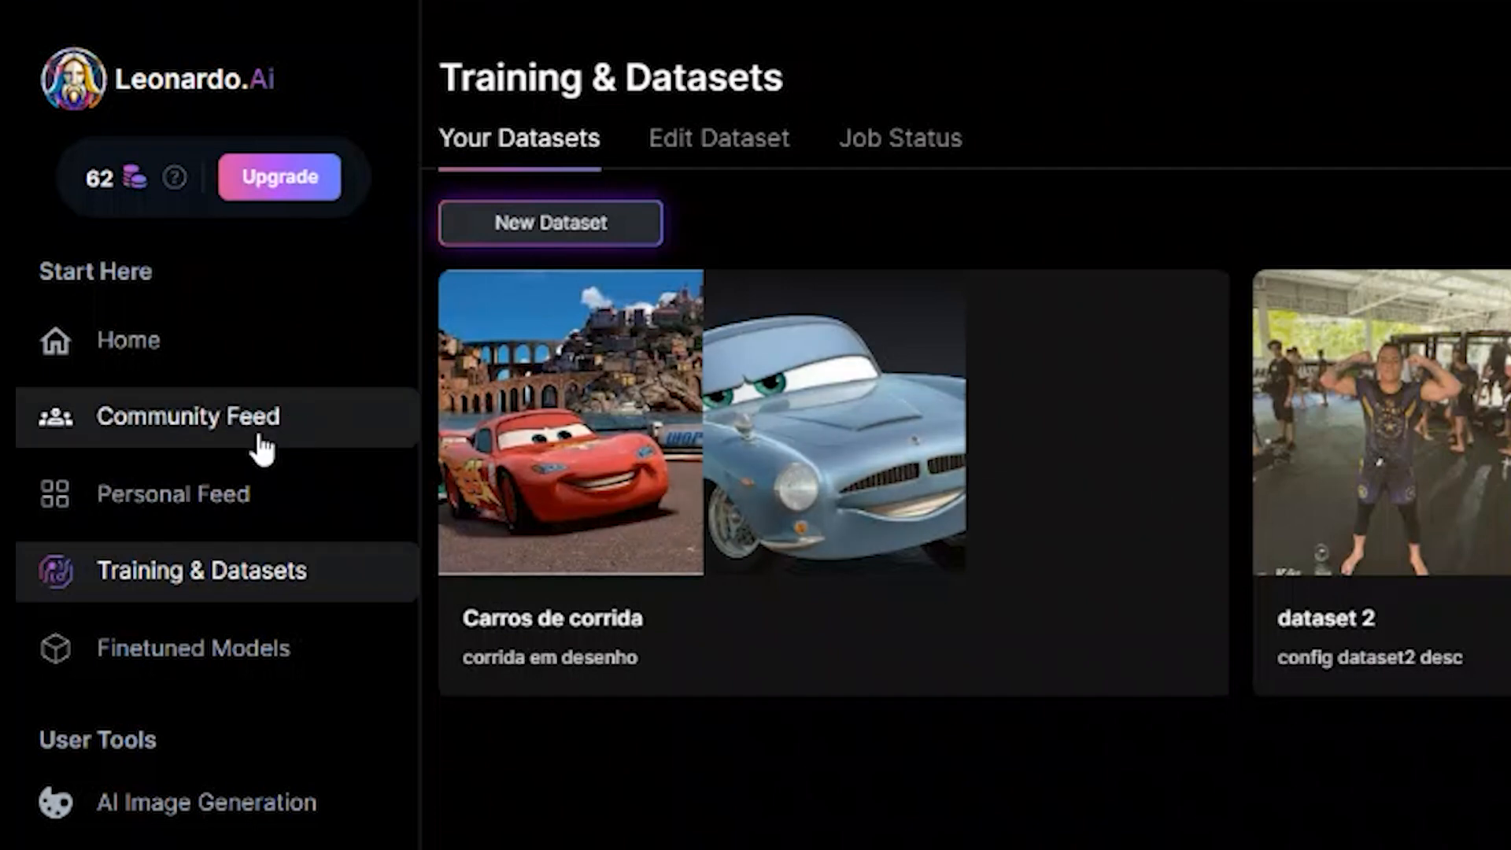
mouse_move(499, 365)
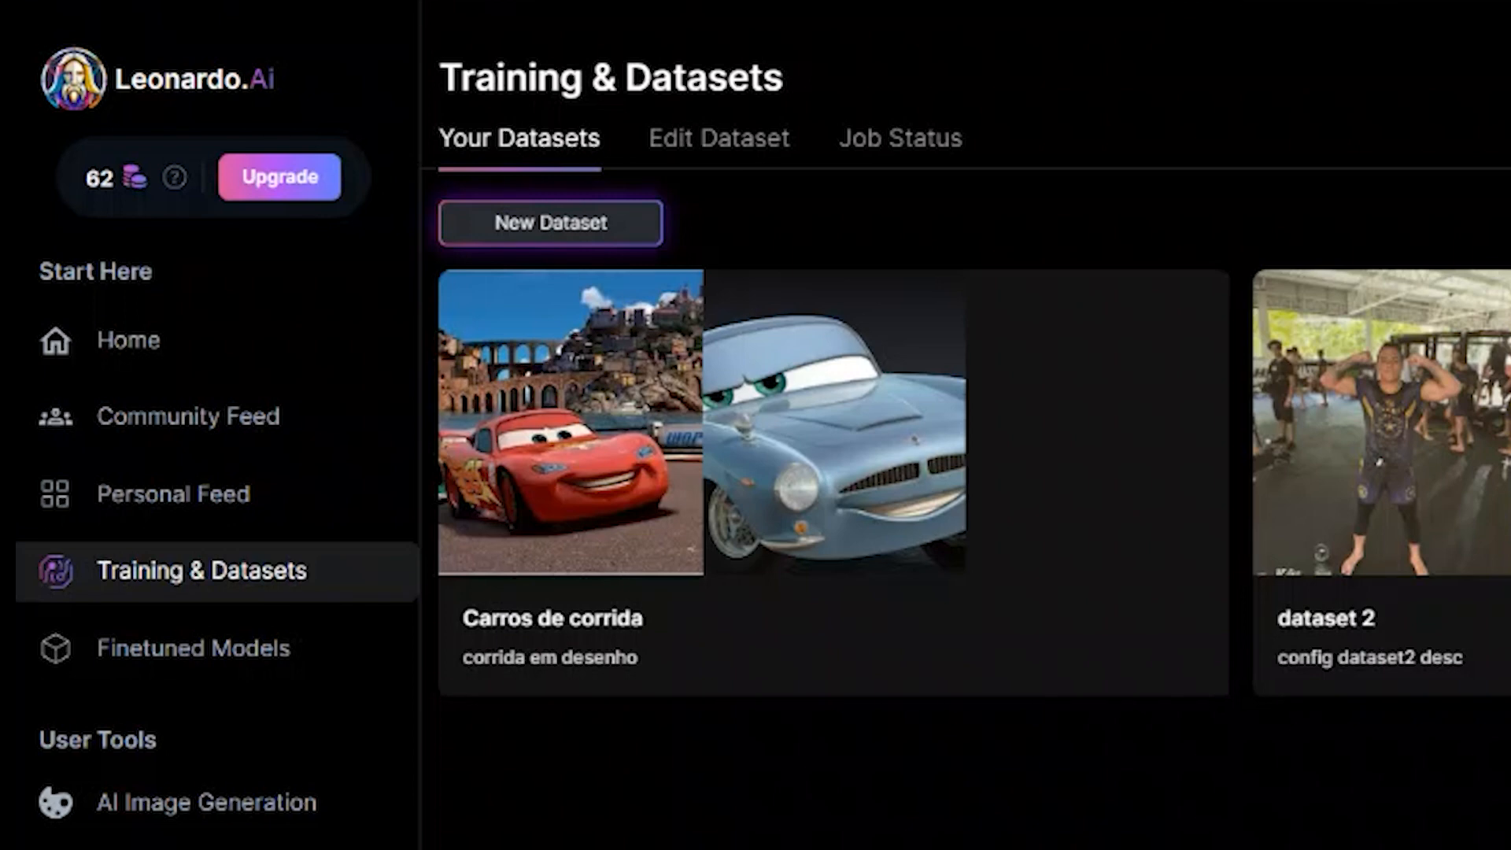
mouse_move(1415, 628)
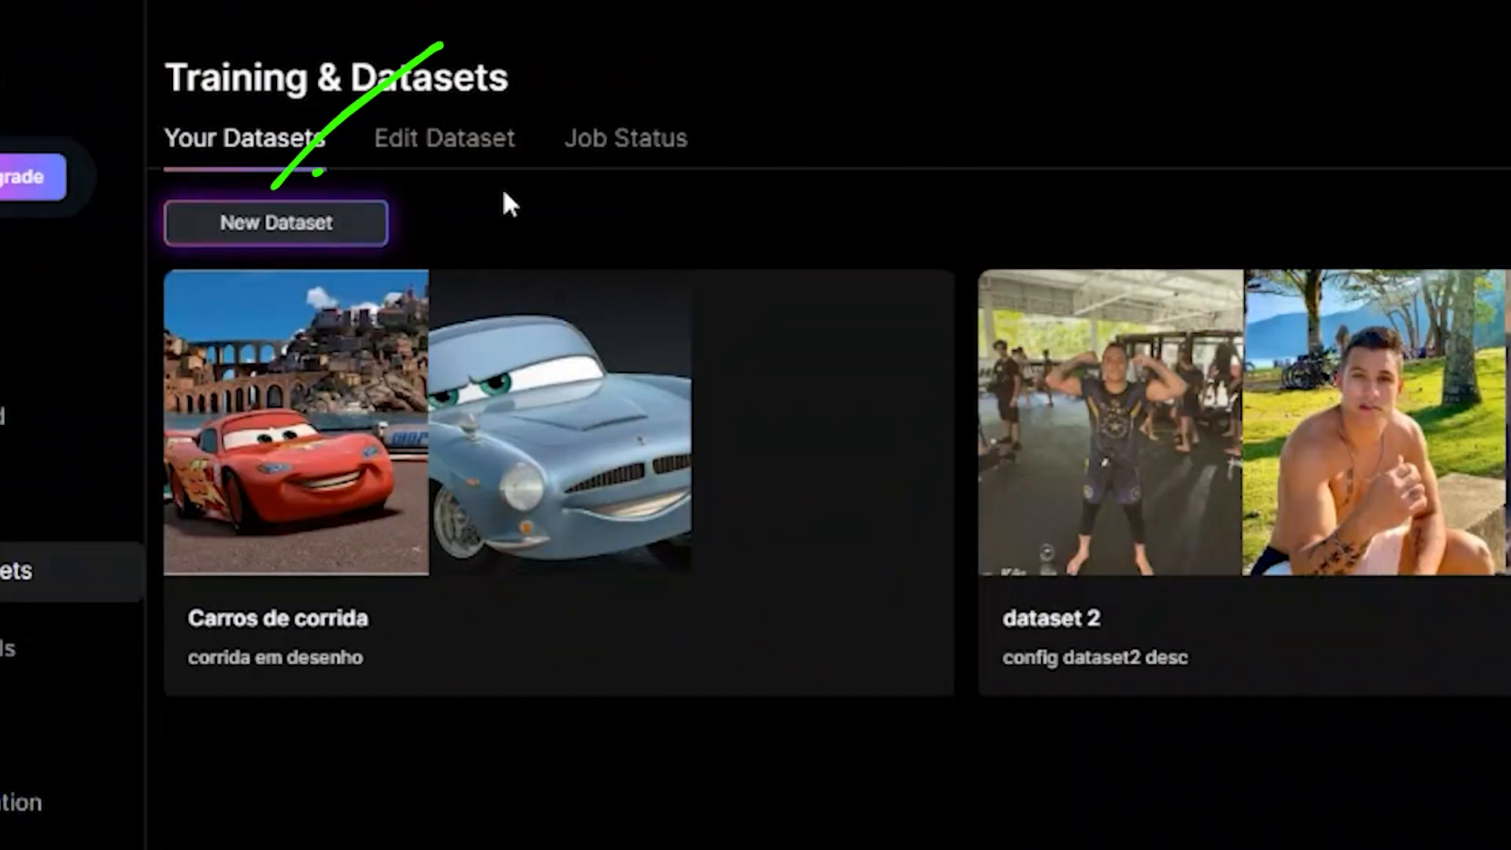
left_click(355, 230)
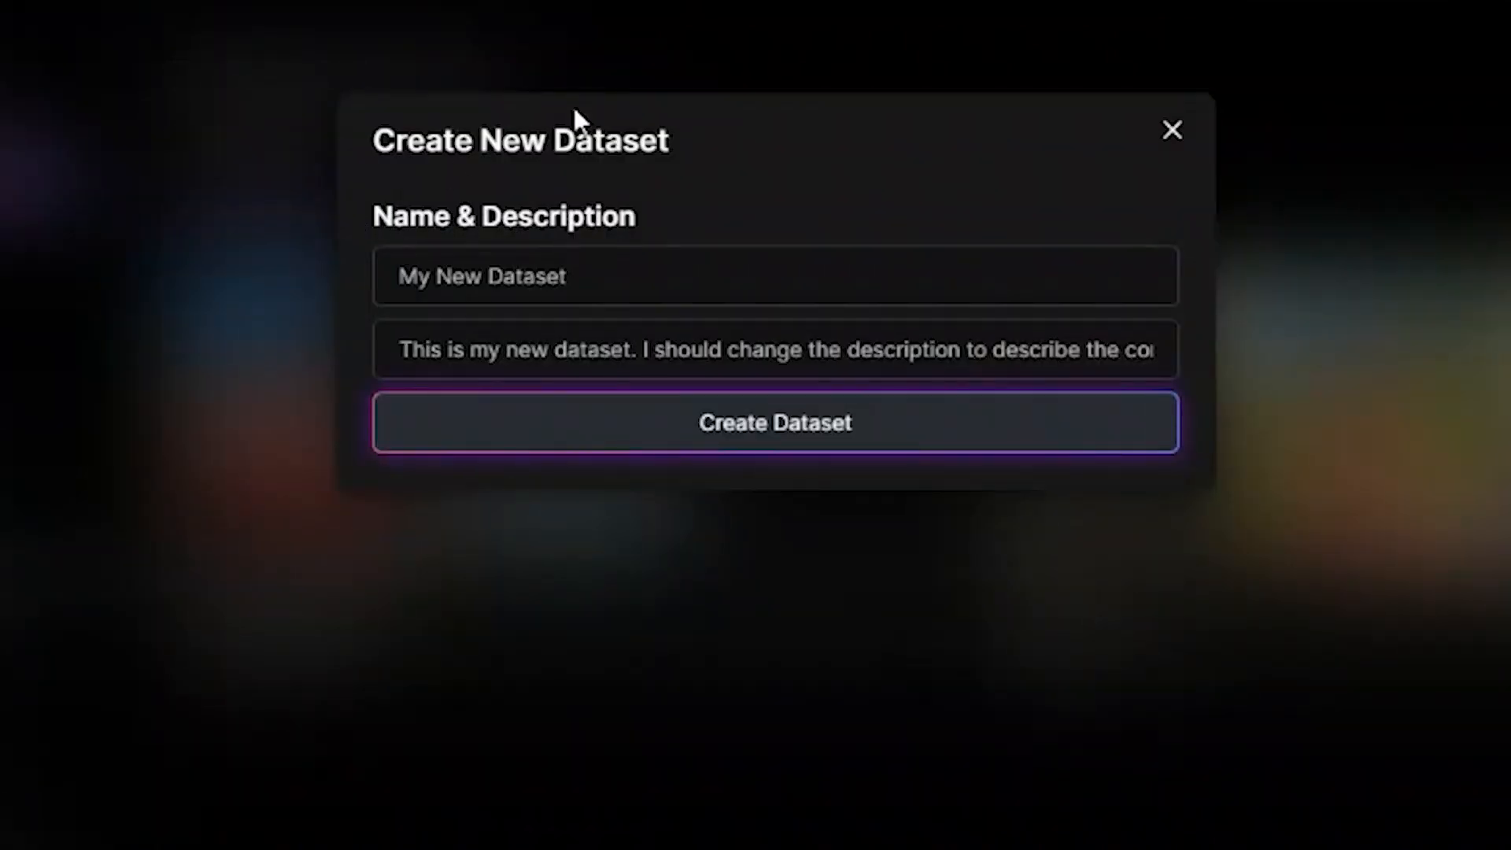
left_click(574, 293)
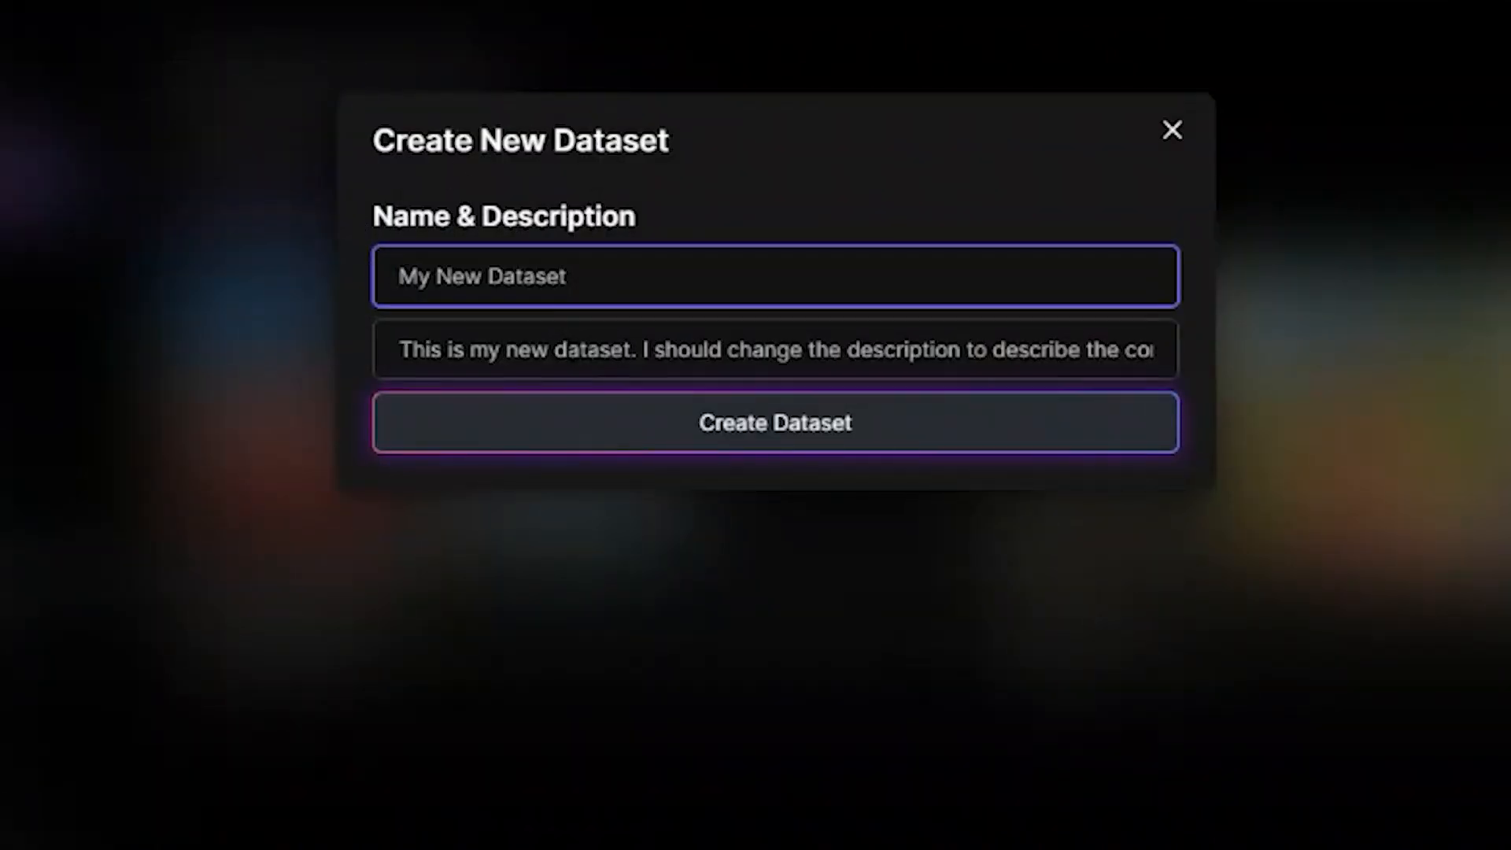
left_click(587, 376)
left_click(539, 301)
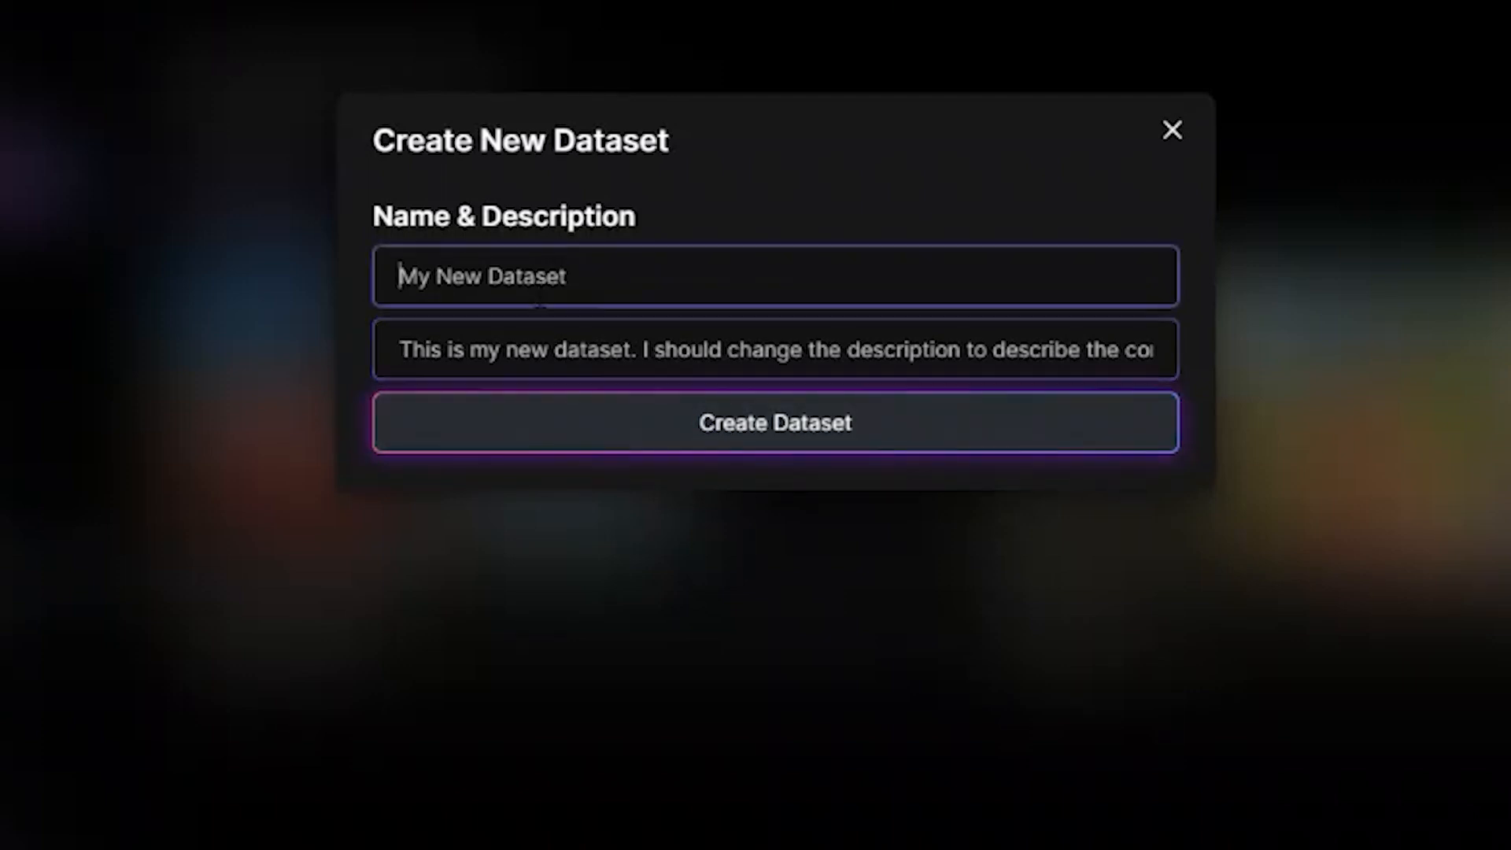
type("Meu modelo 1")
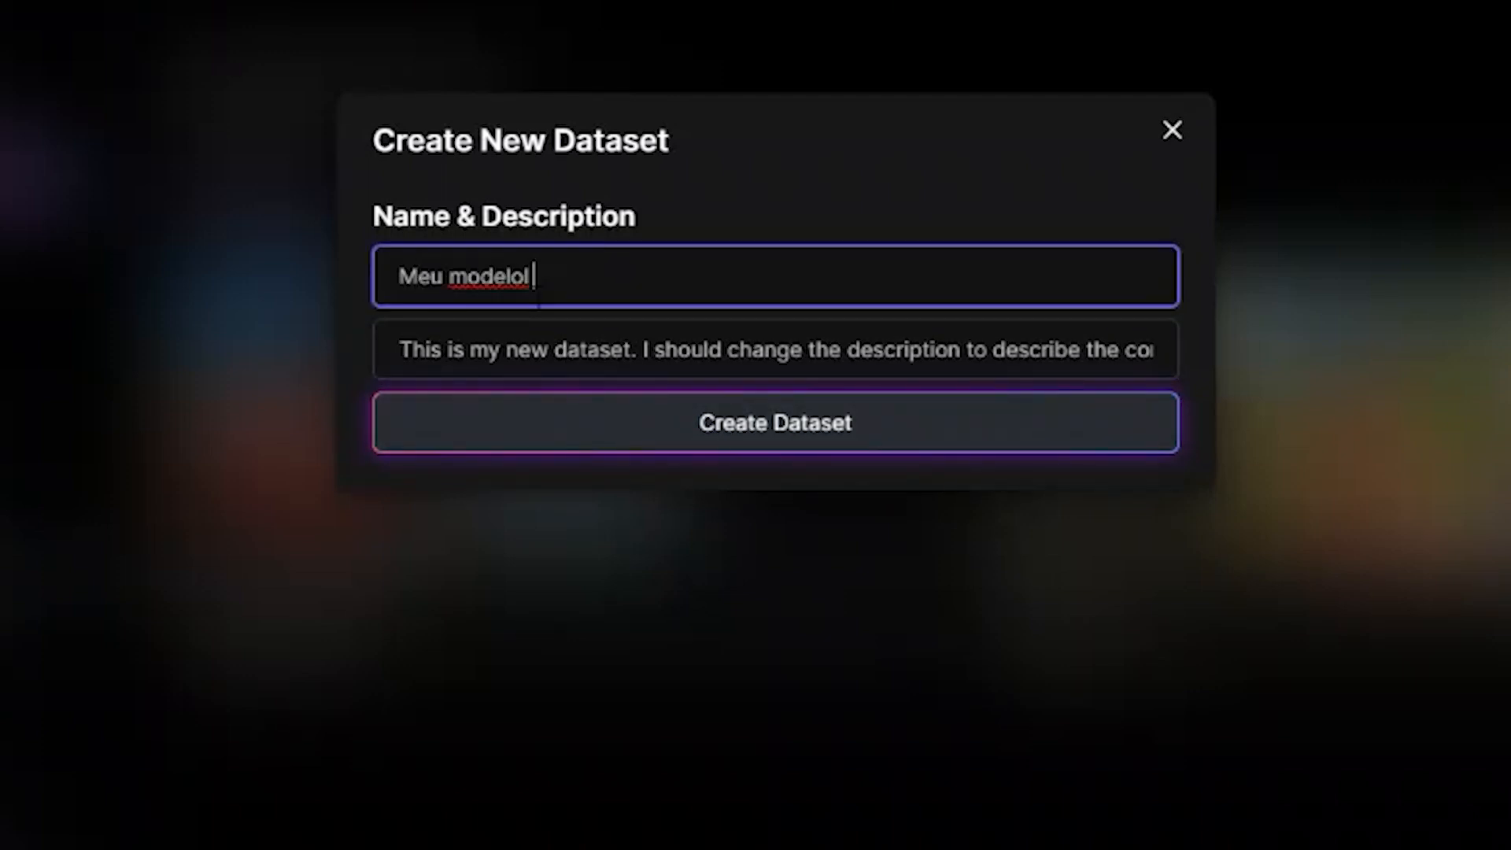
key("Tab")
type("meu pri")
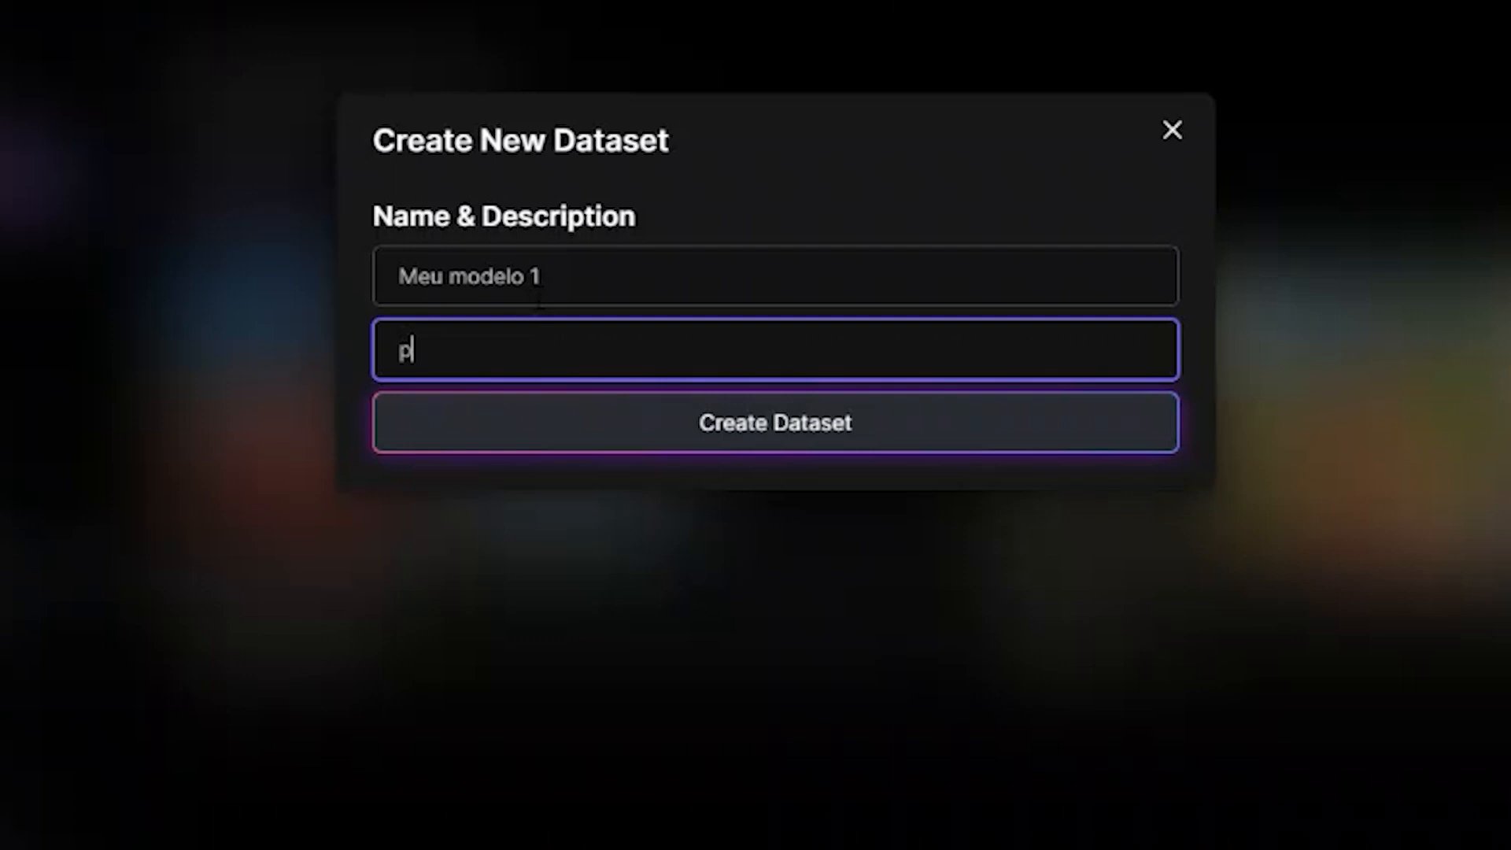
type("meiro modelo")
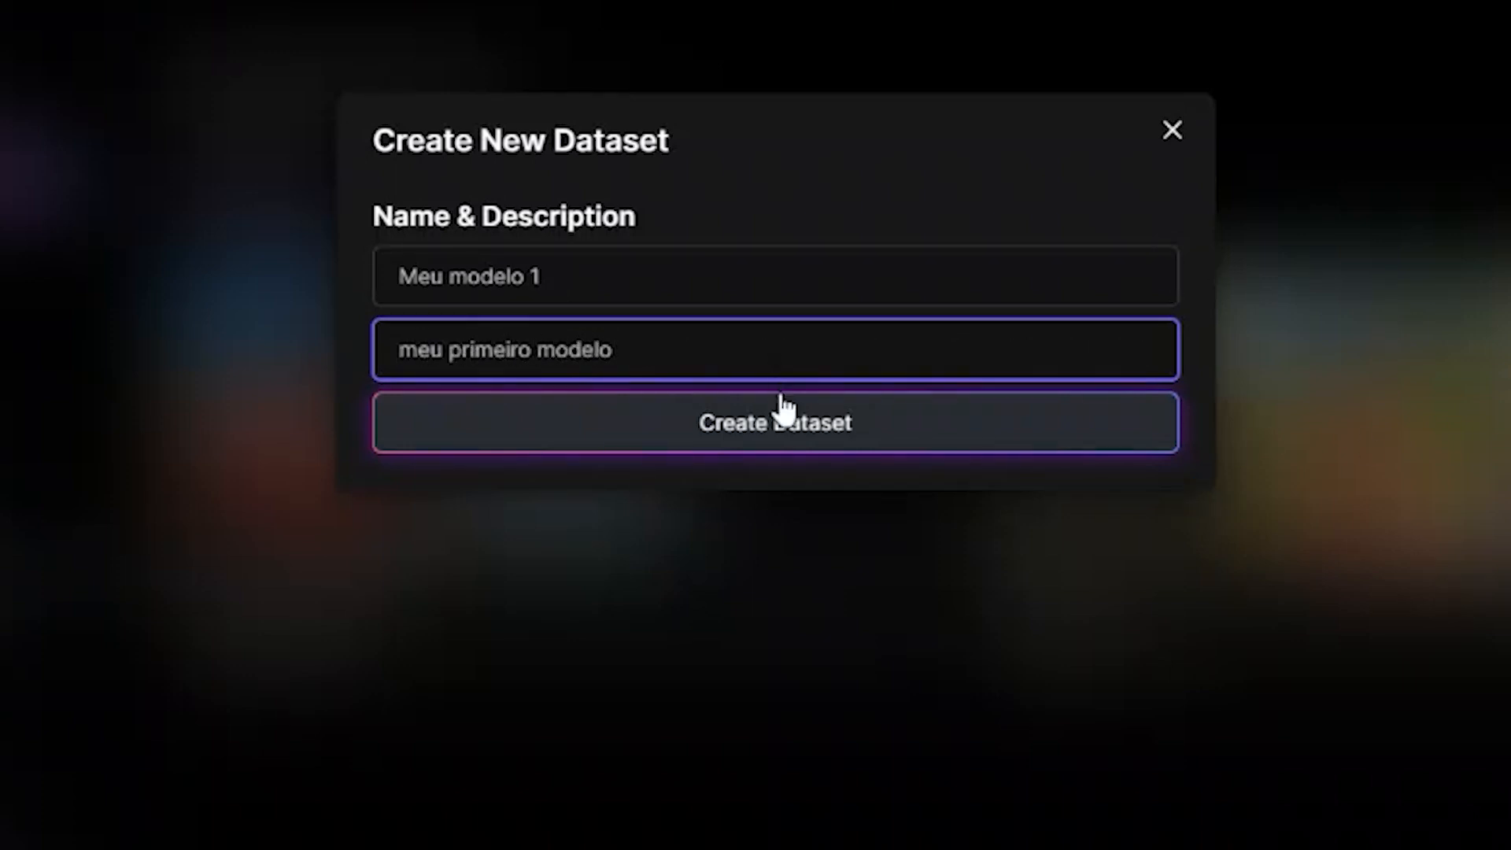
left_click(777, 428)
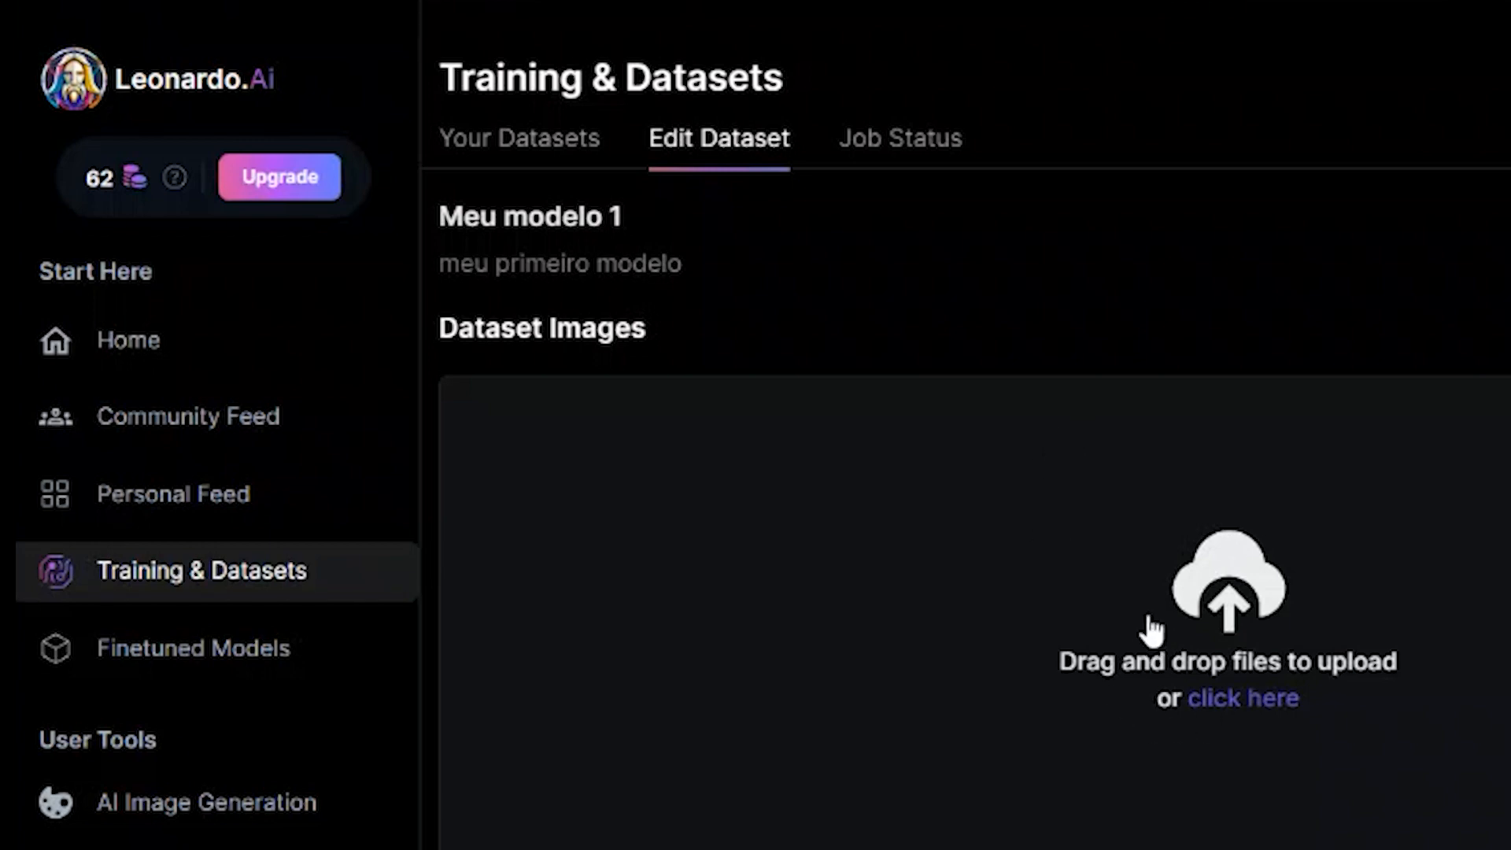
Look at the ways to add images to the dataset: the file upload picker and the gallery search.
scroll(1027, 319, "down", 2)
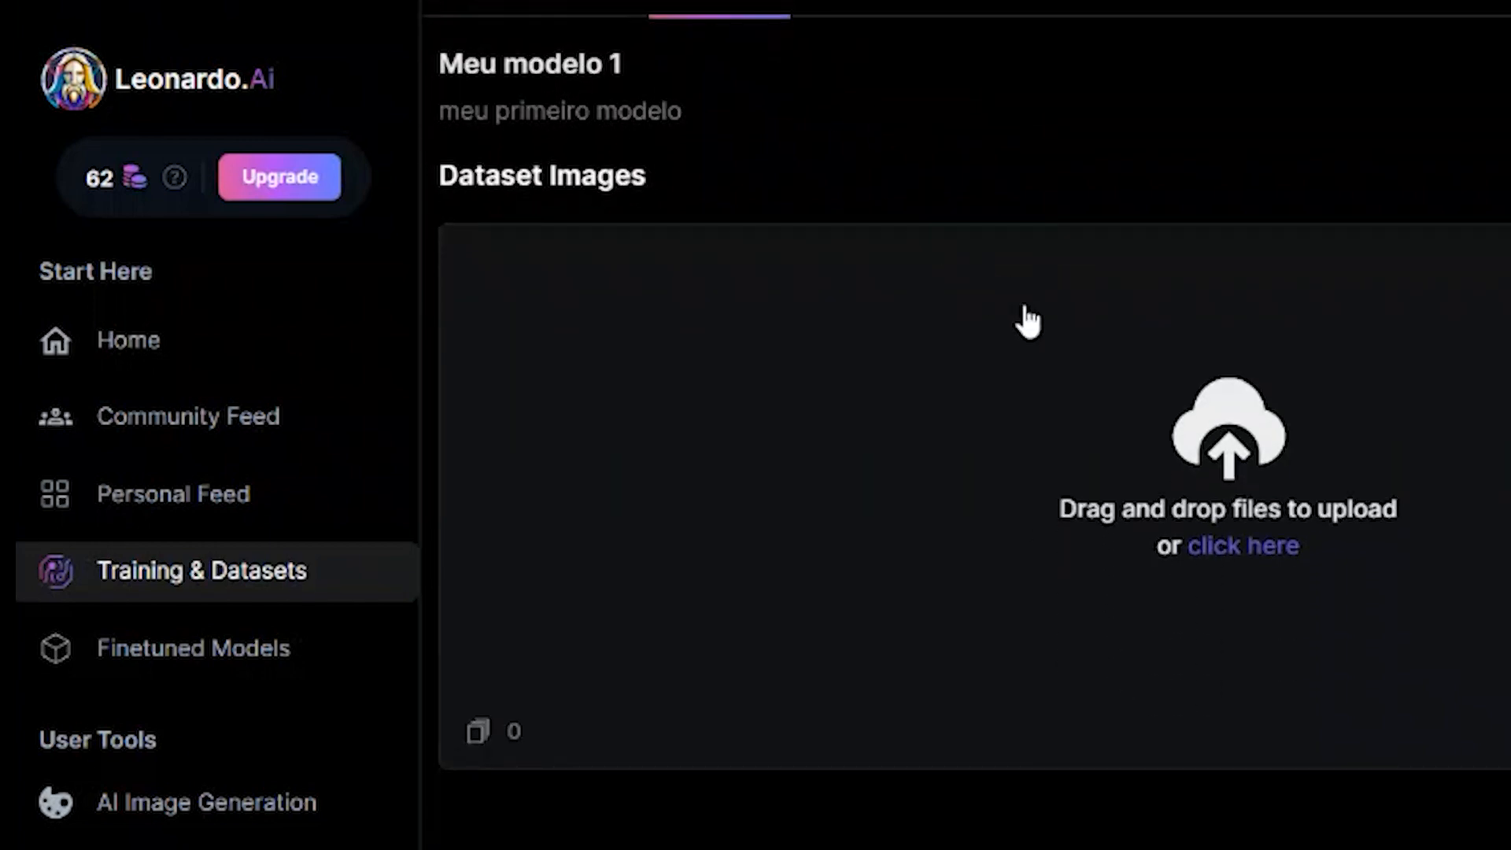
left_click(1219, 547)
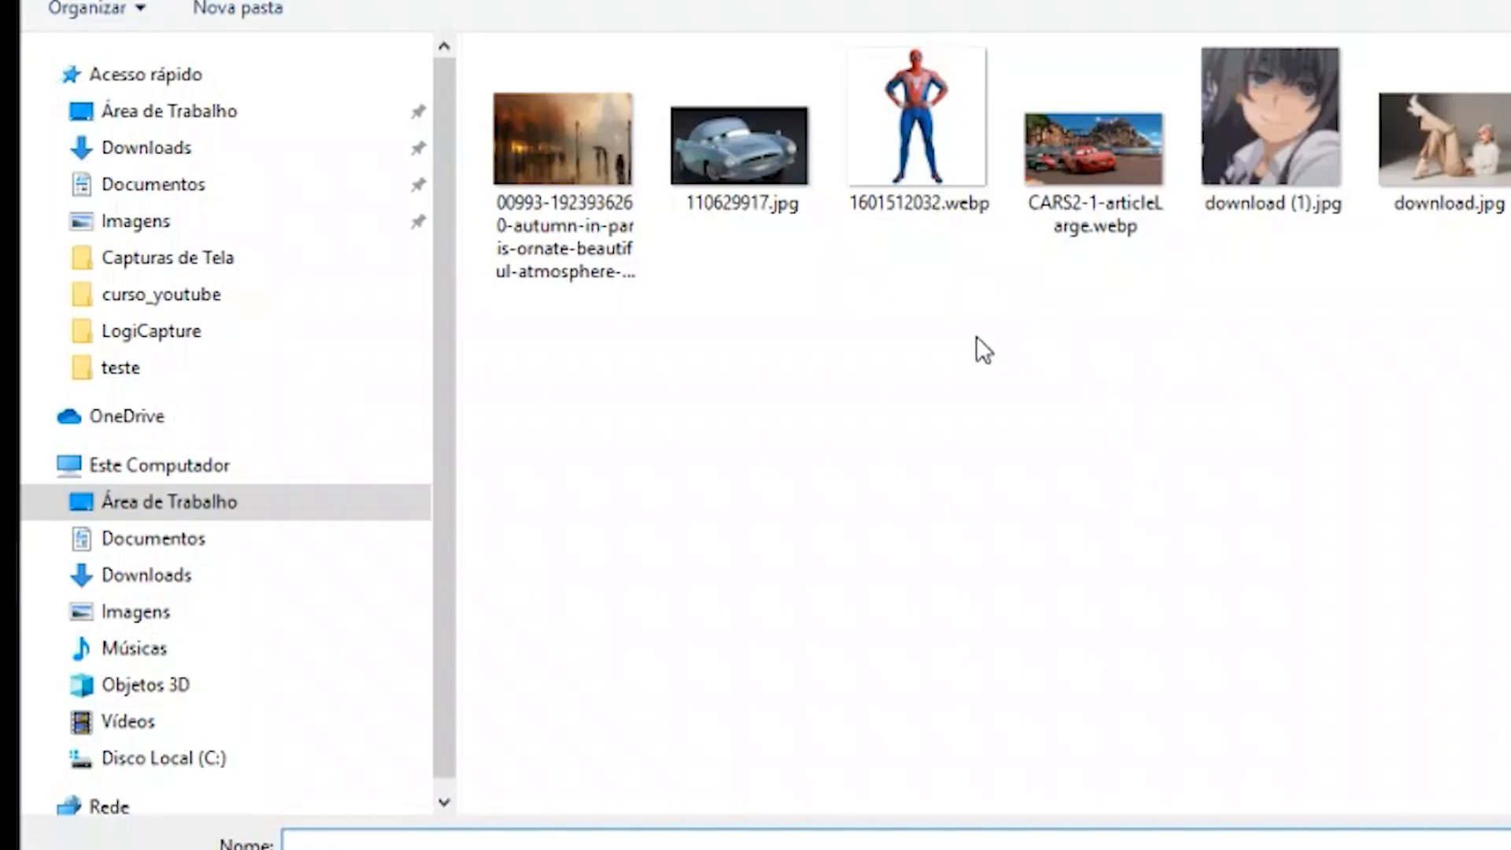
key("Escape")
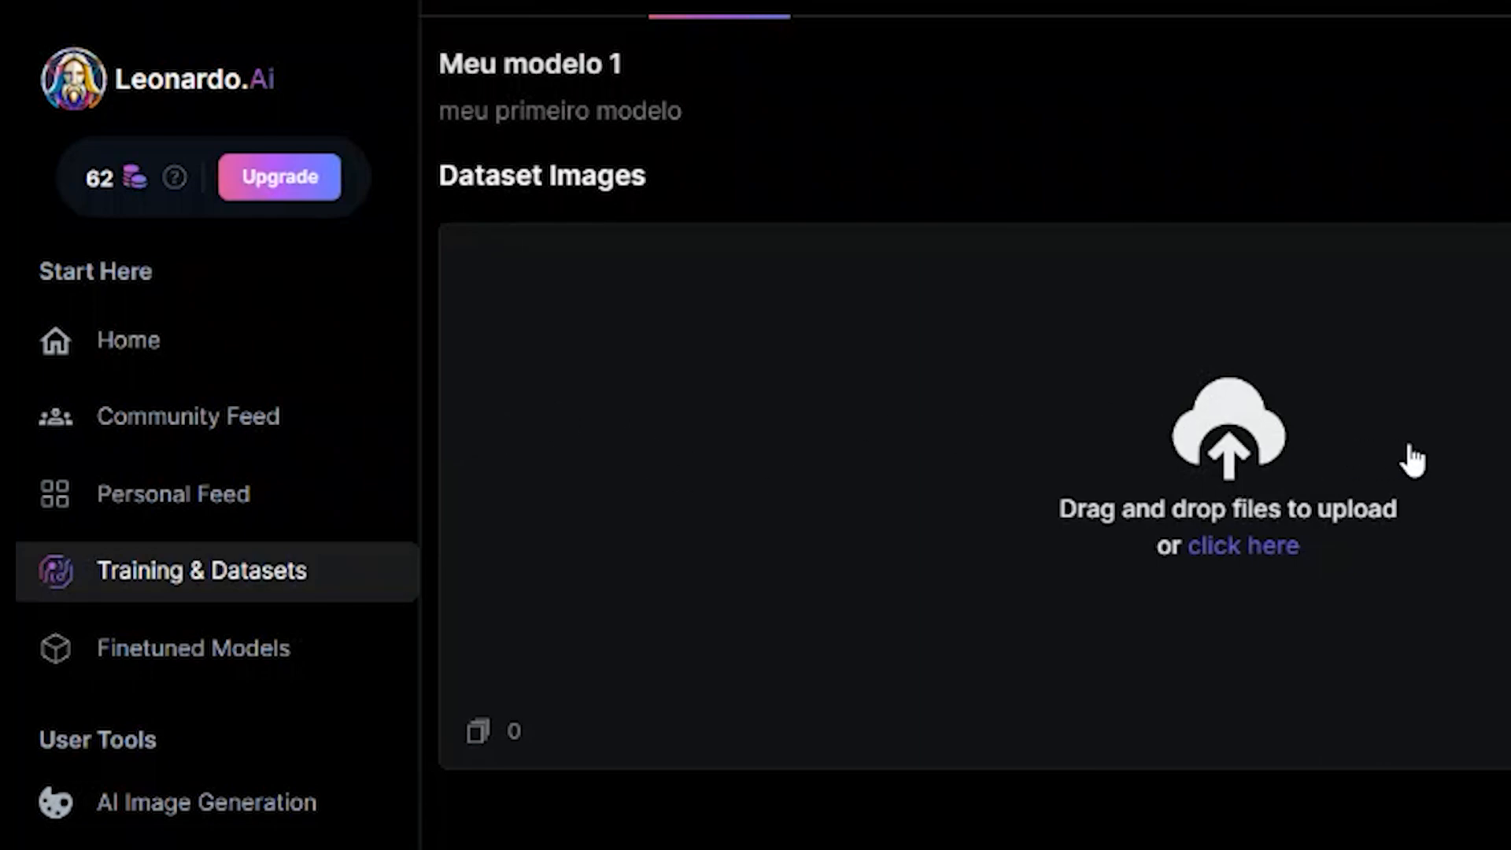
scroll(1008, 492, "down", 4)
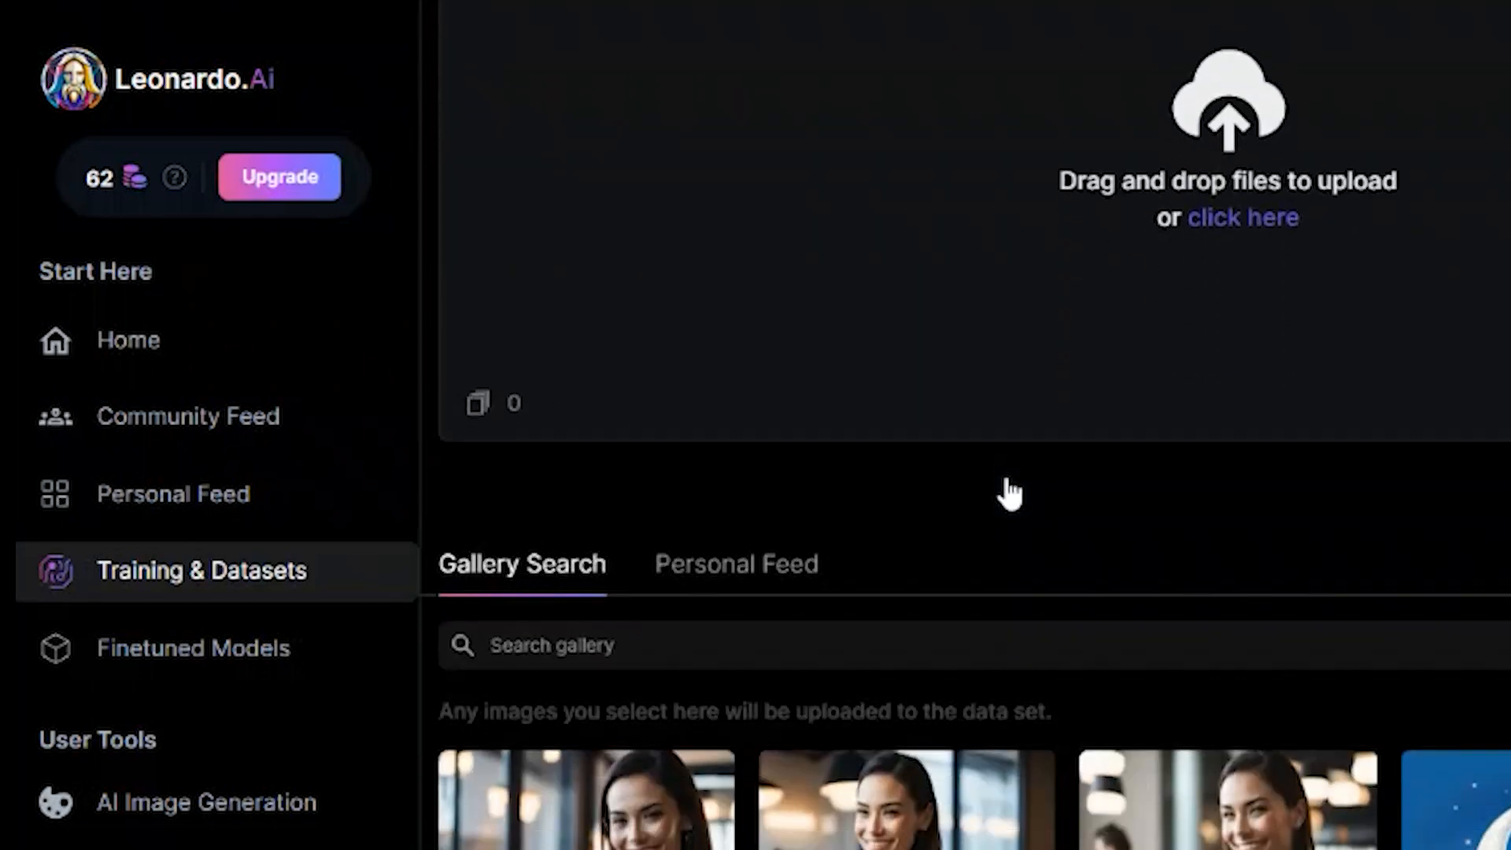
scroll(1008, 493, "up", 5)
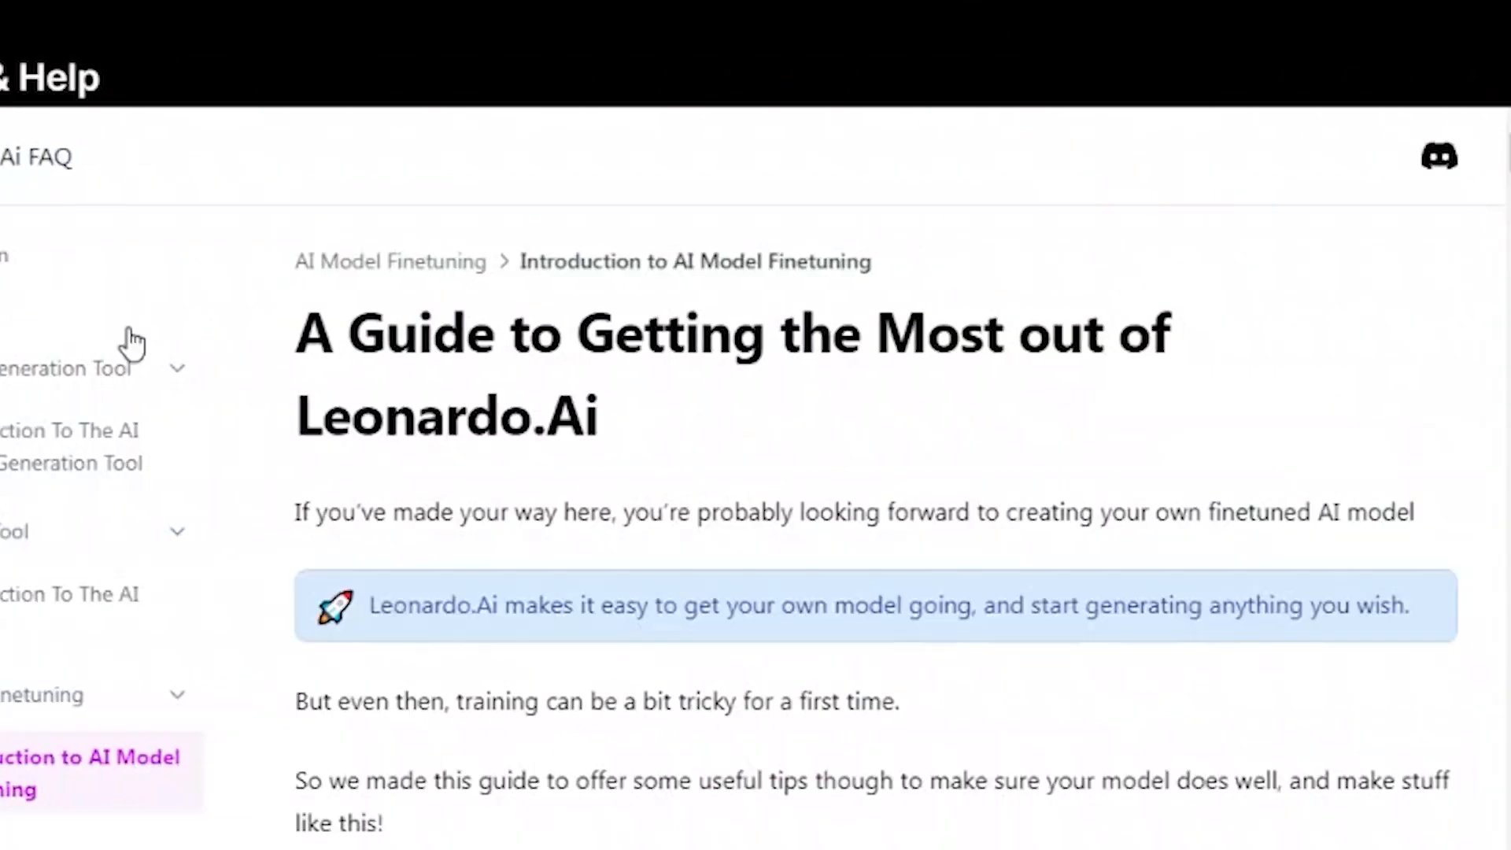
Go through the AI model finetuning guide to the BAD dataset example, highlight its caption and examine the sample images.
scroll(1133, 573, "down", 10)
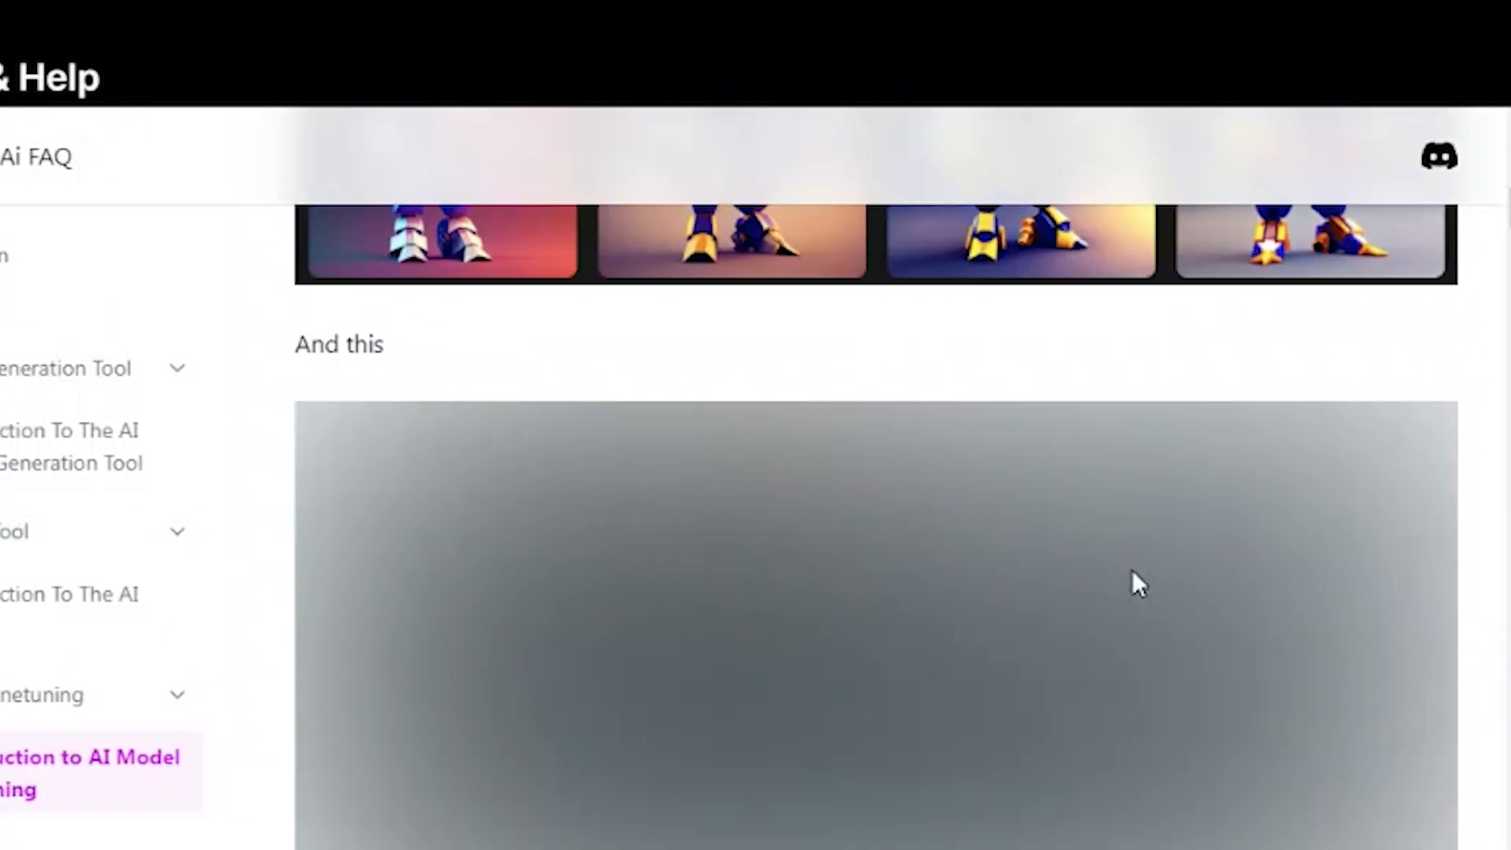
scroll(1132, 571, "down", 15)
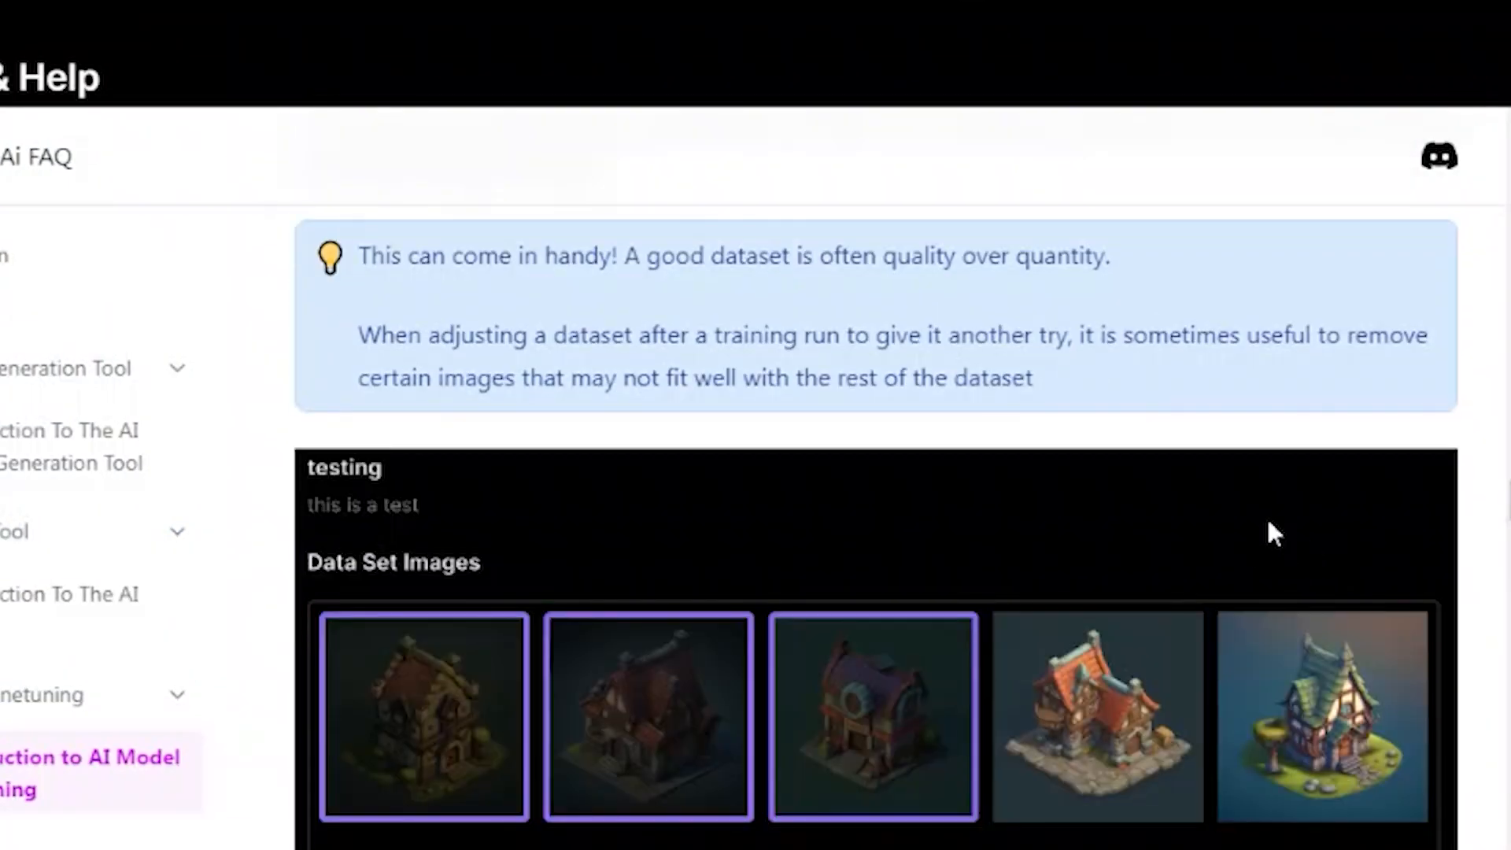
scroll(1267, 543, "down", 20)
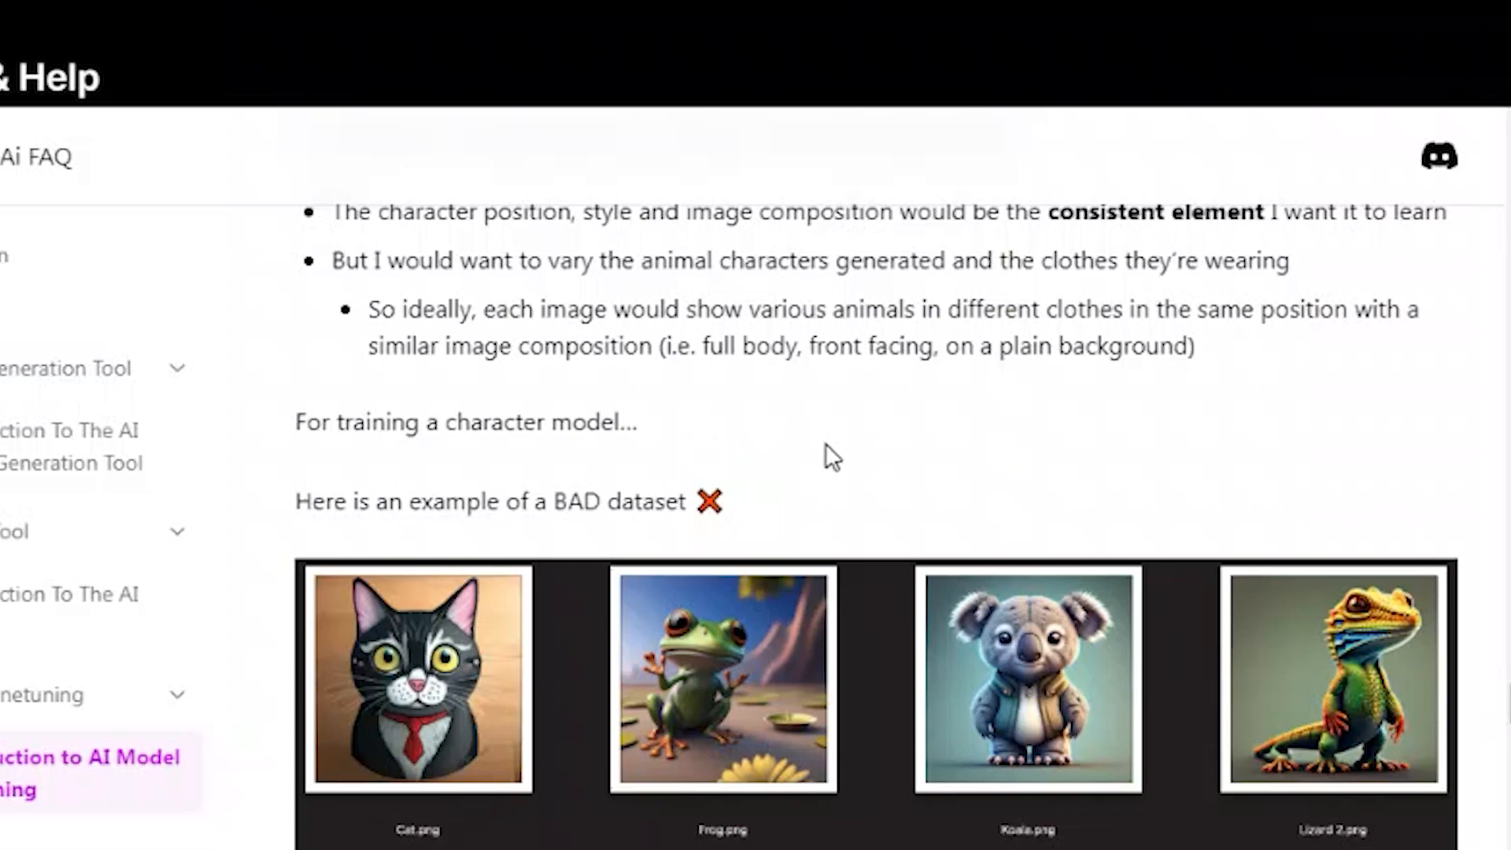
scroll(834, 445, "down", 2)
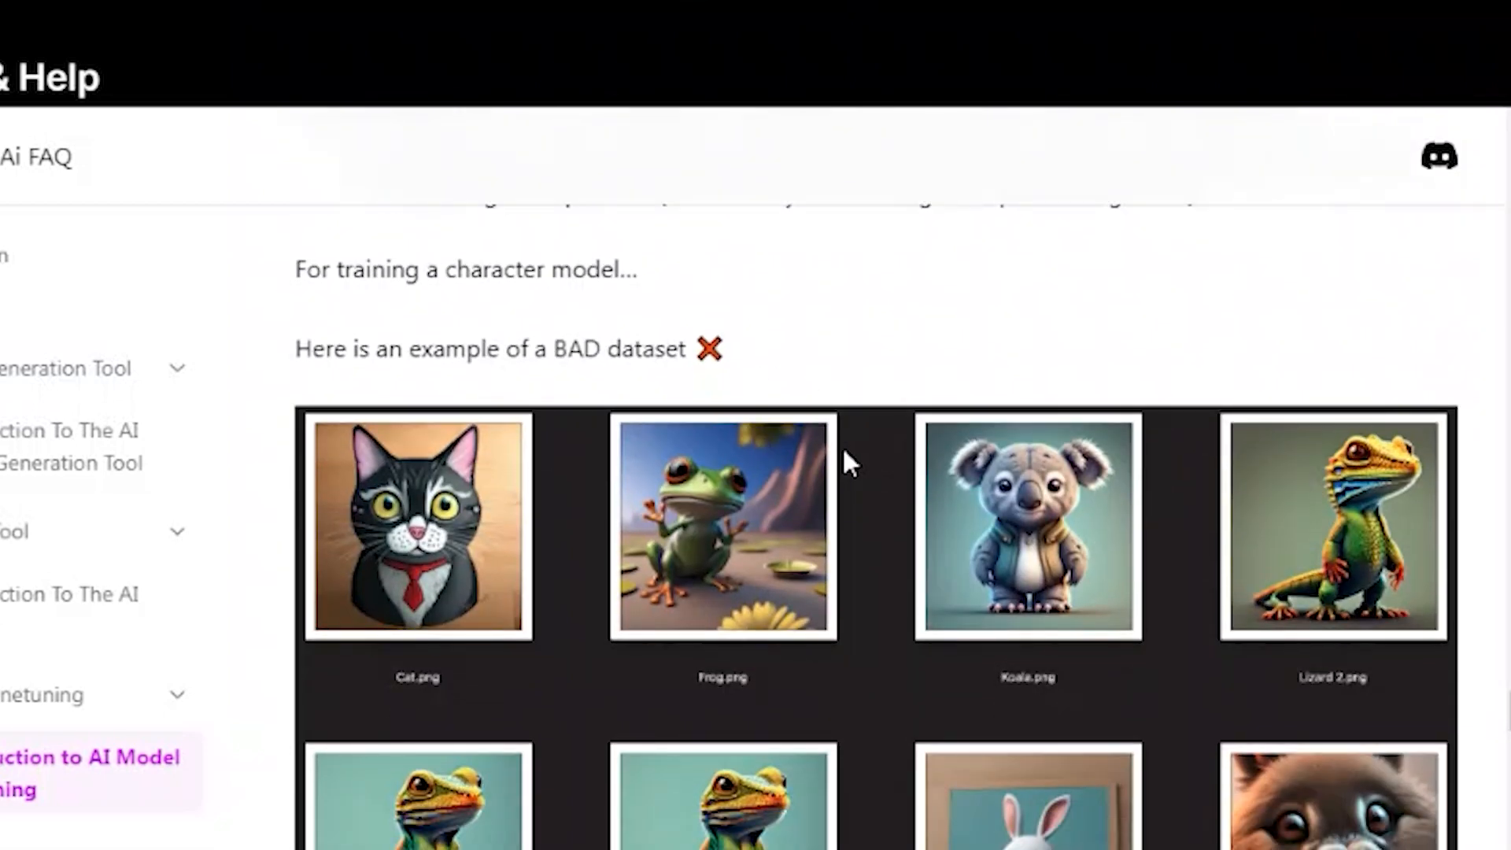
scroll(861, 448, "down", 2)
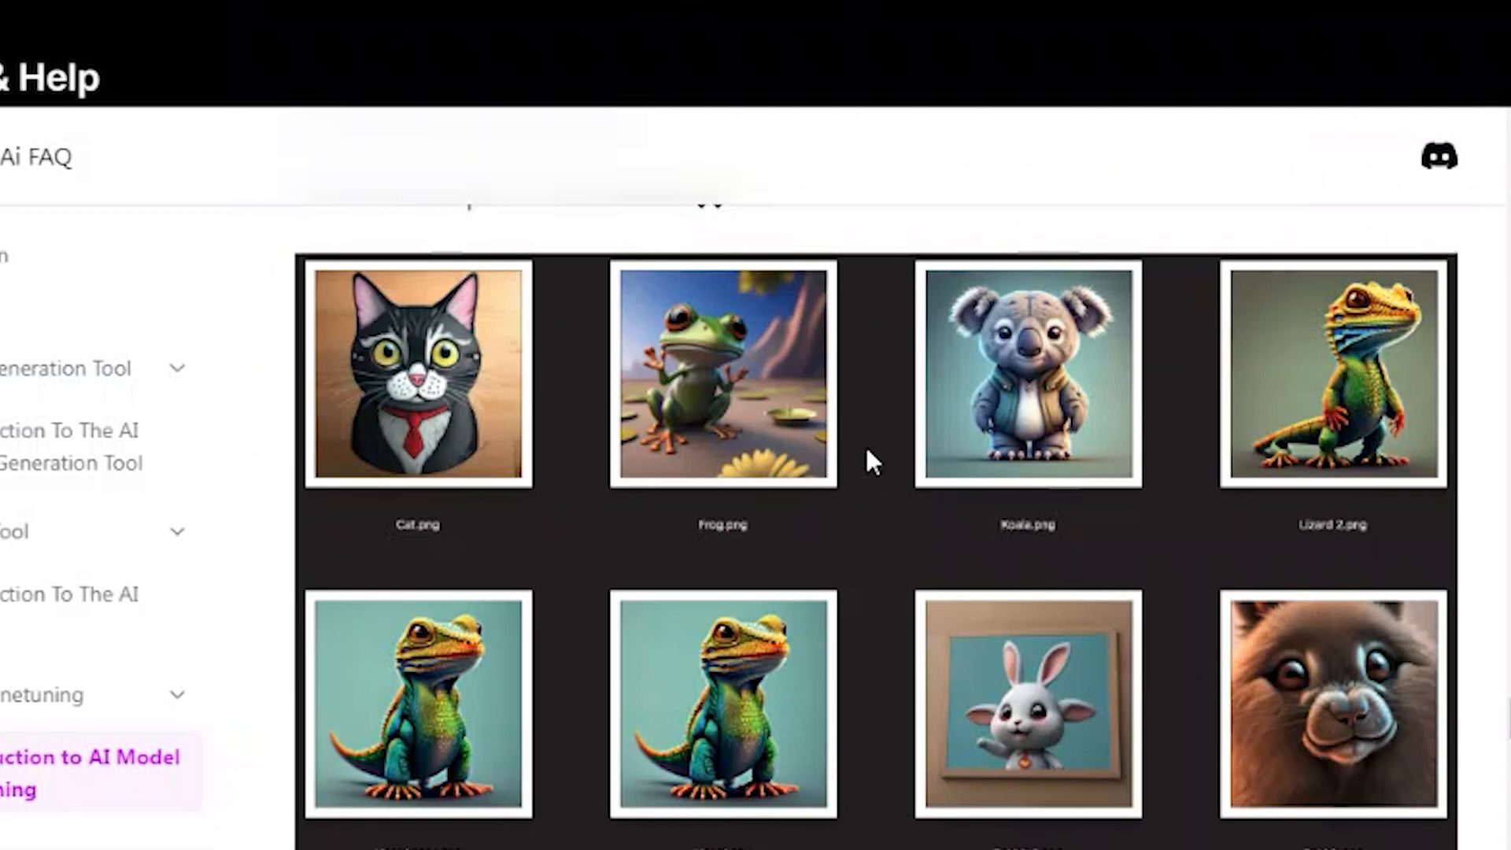
scroll(868, 457, "up", 2)
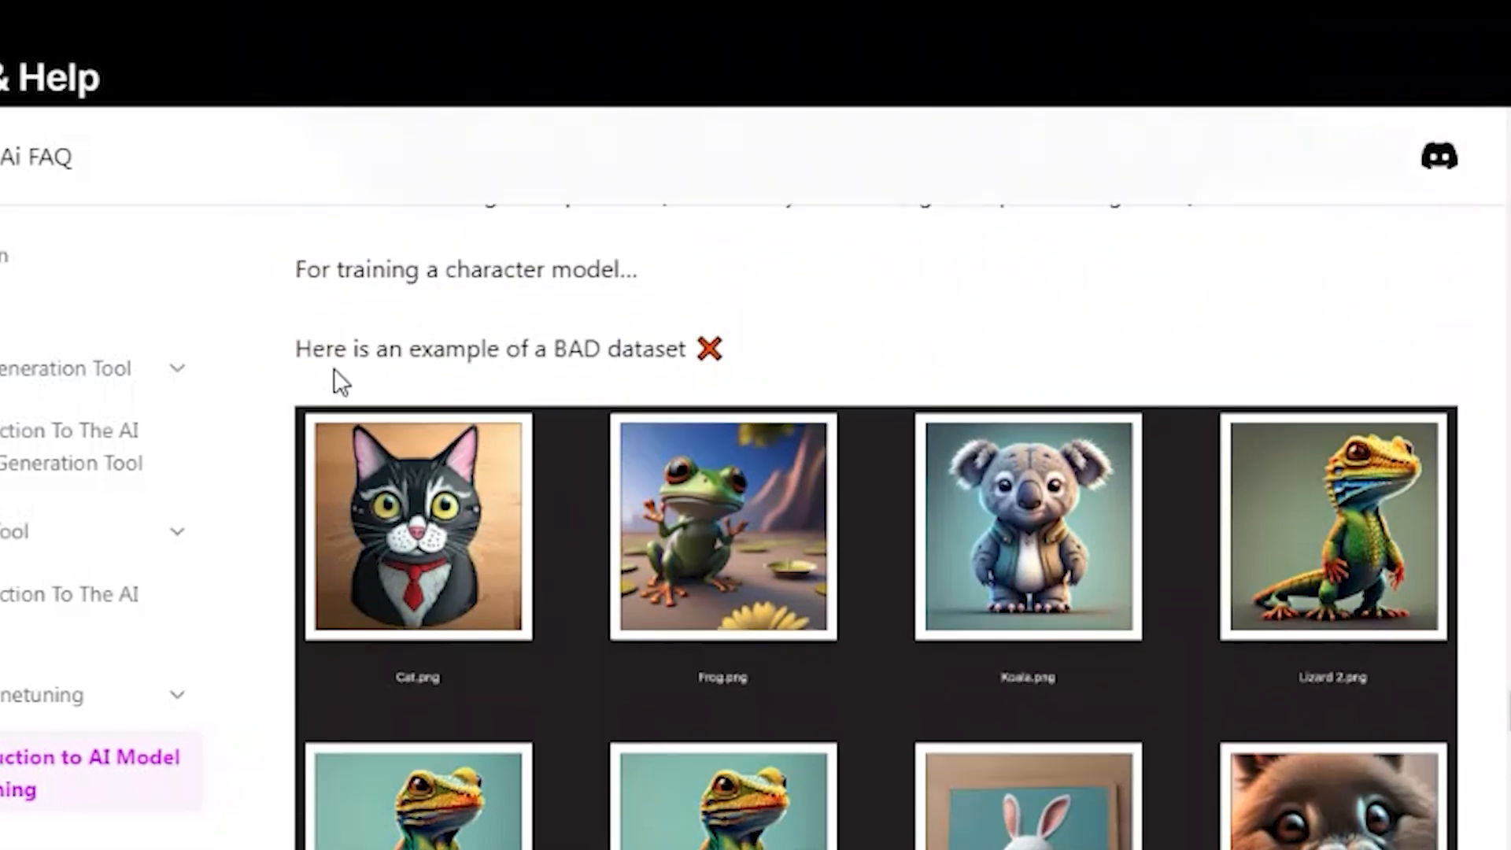
left_click_drag(254, 357, 499, 381)
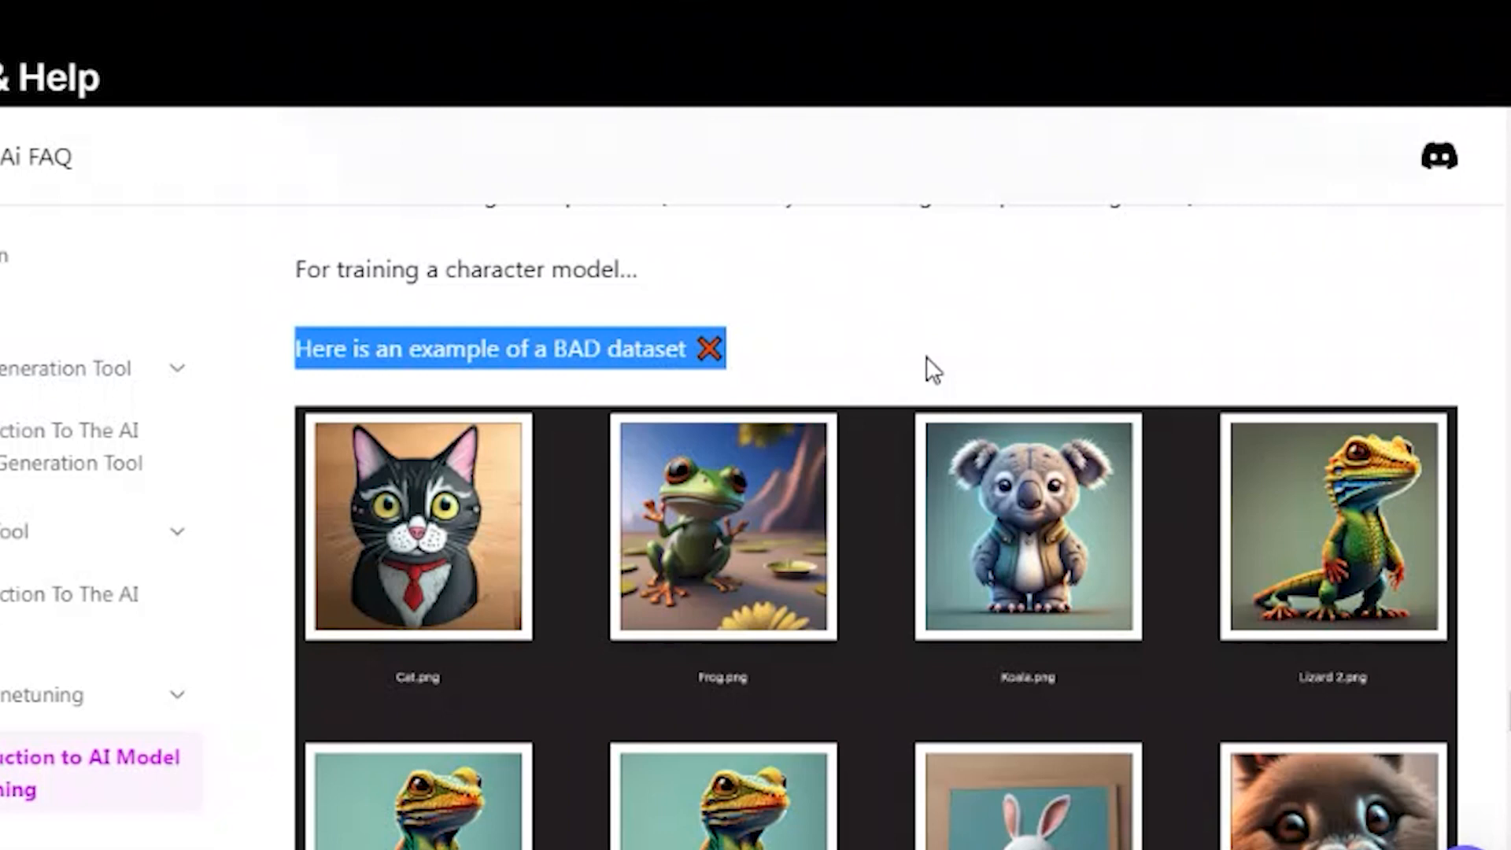
scroll(927, 367, "down", 2)
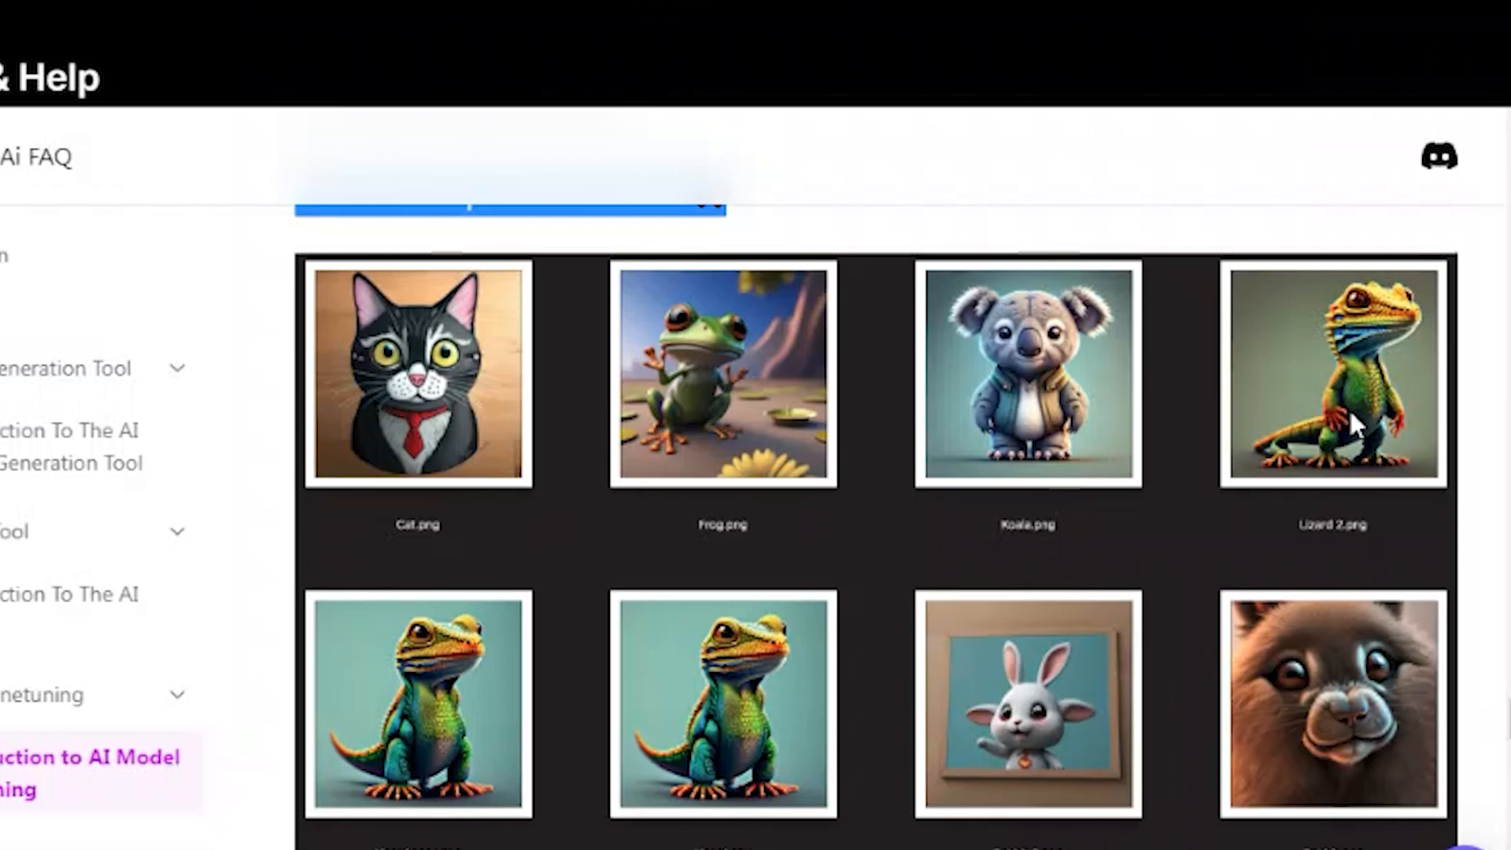
scroll(1349, 425, "up", 2)
scroll(1346, 432, "down", 2)
scroll(740, 389, "down", 3)
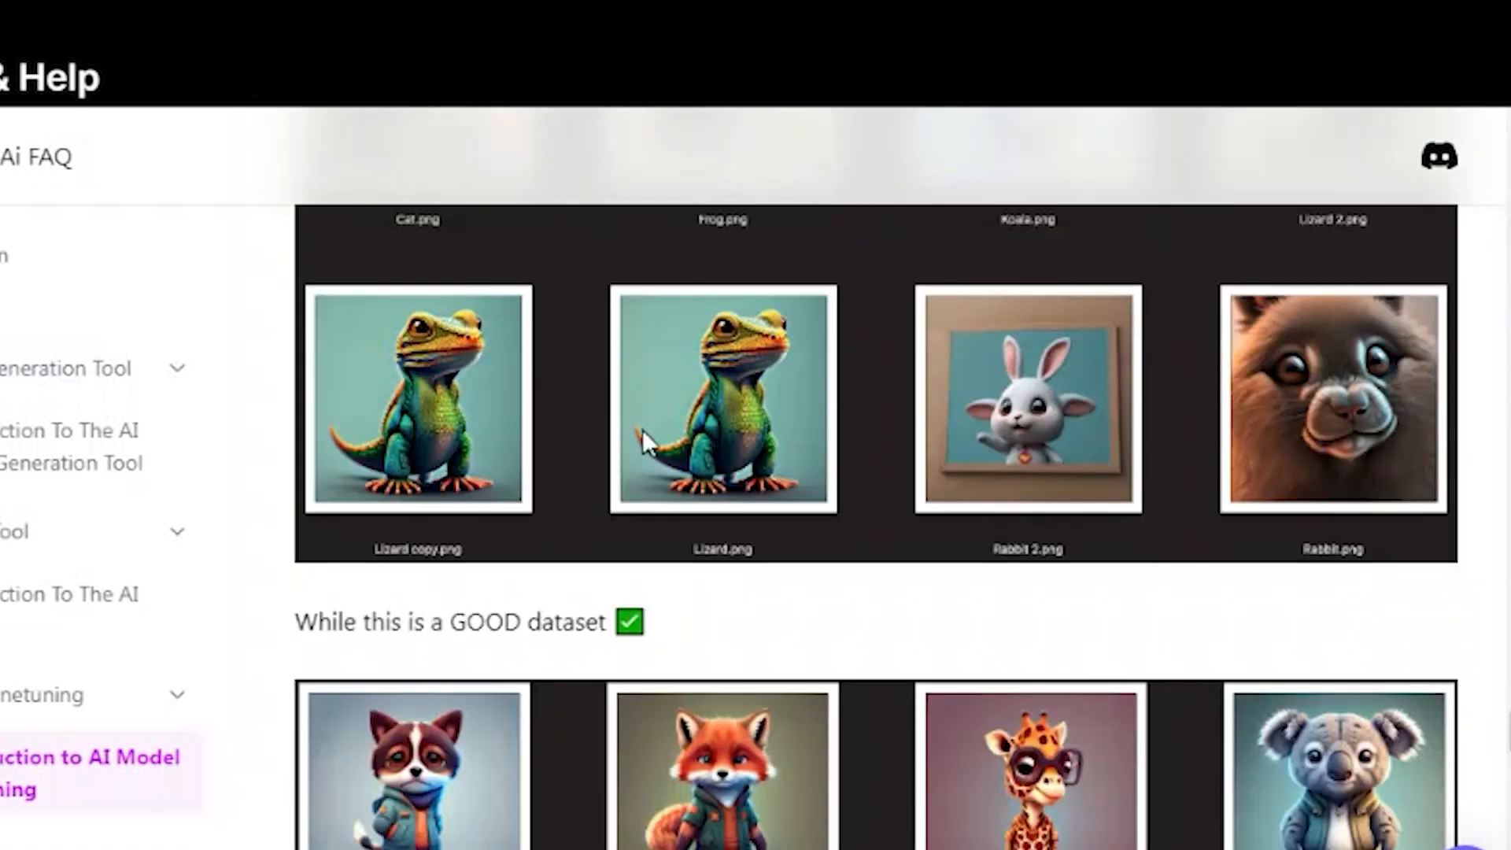
Examine the animal character images in the guide's GOOD dataset example.
scroll(692, 415, "down", 5)
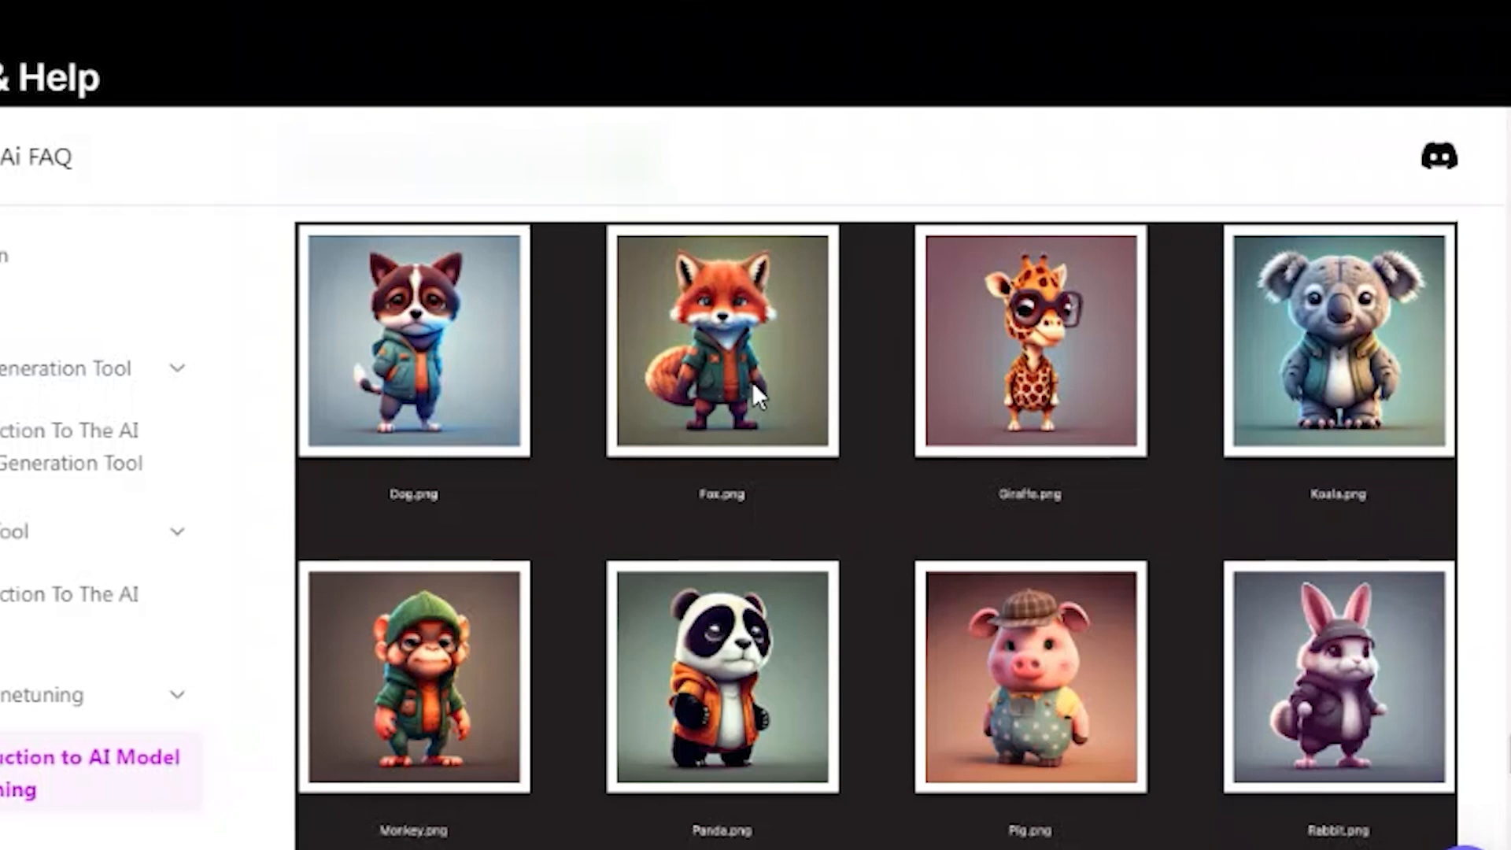
scroll(960, 613, "down", 5)
scroll(1176, 594, "up", 6)
scroll(1089, 630, "down", 2)
scroll(1102, 655, "down", 4)
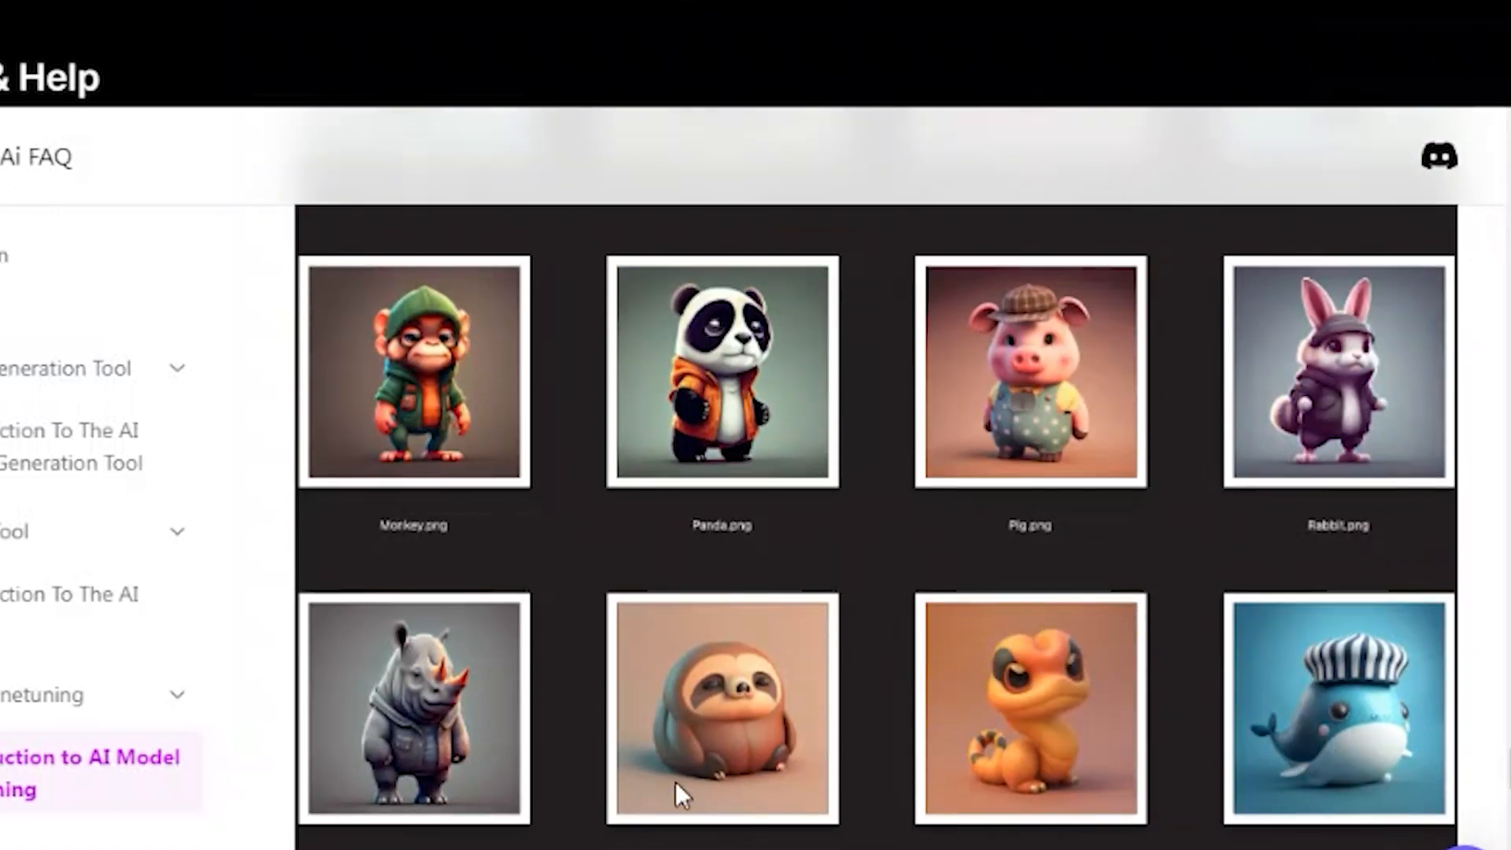
scroll(758, 743, "up", 4)
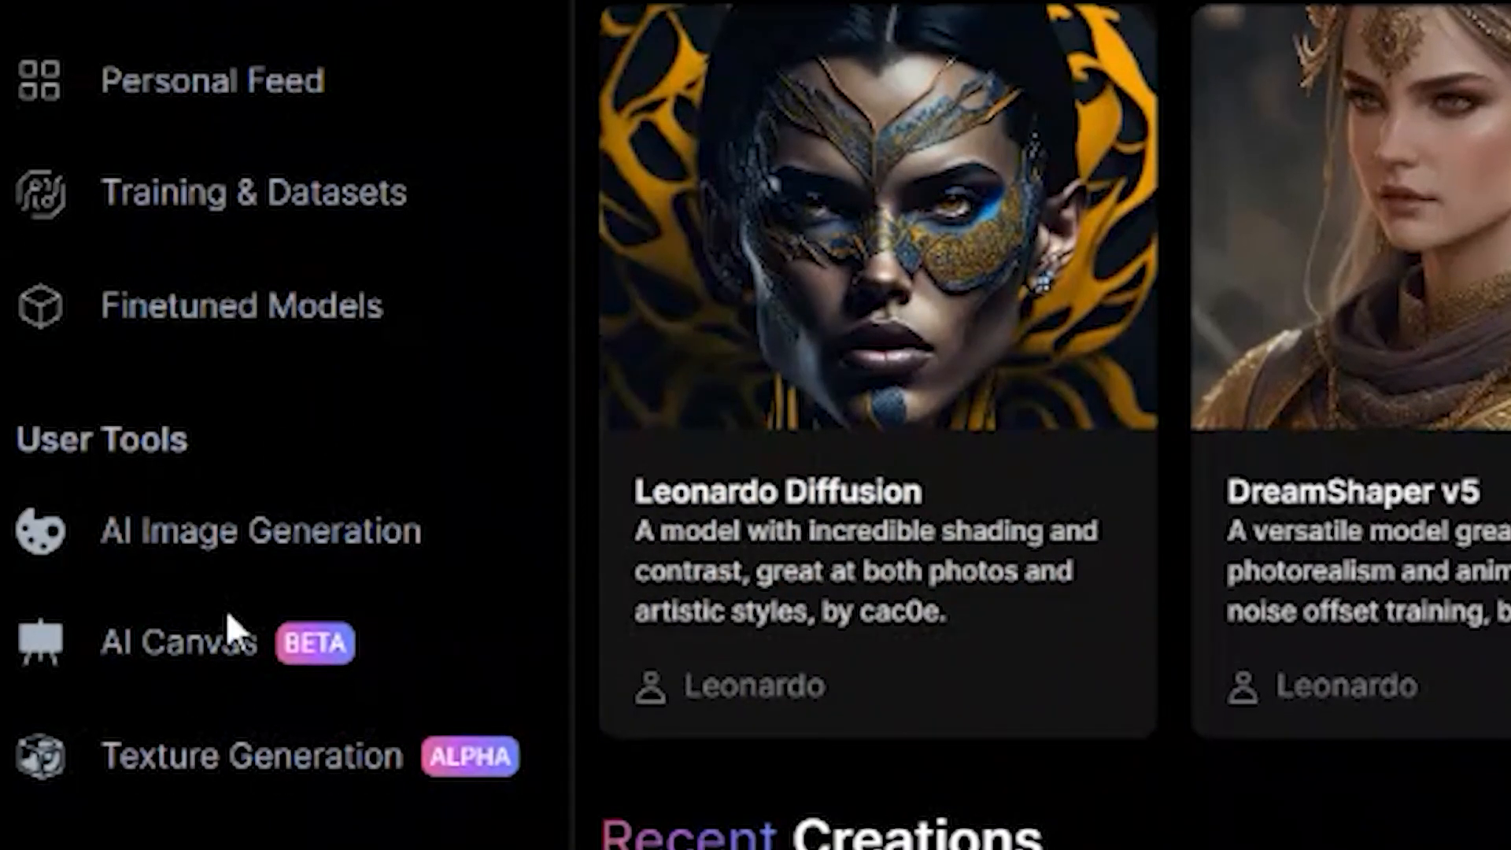
Open the AI Canvas editor and upload pic_trulli.jpg from the computer onto the canvas.
left_click(193, 675)
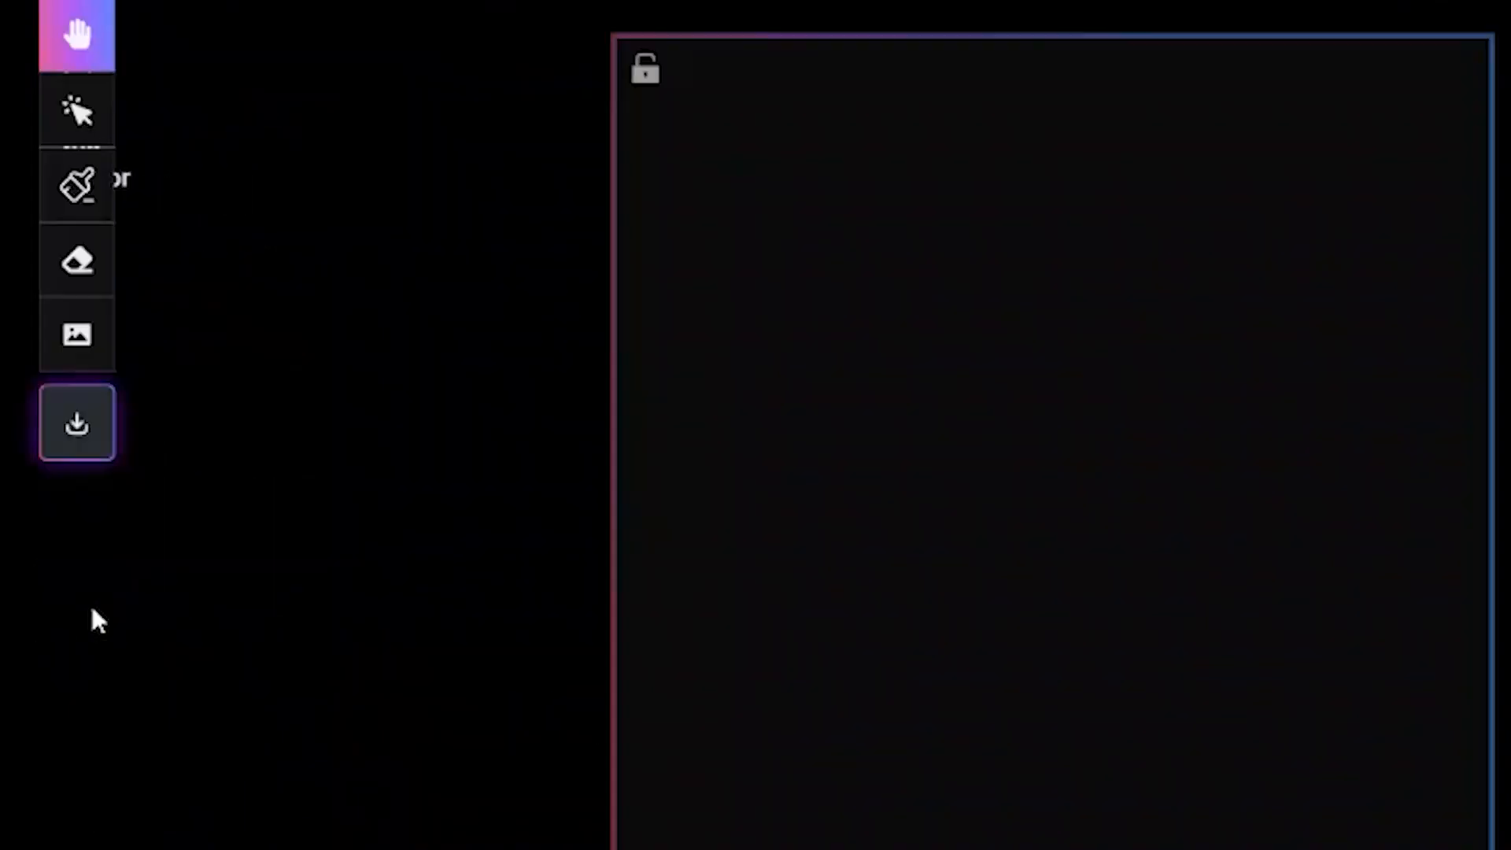
scroll(1146, 478, "up", 3)
scroll(961, 439, "down", 5)
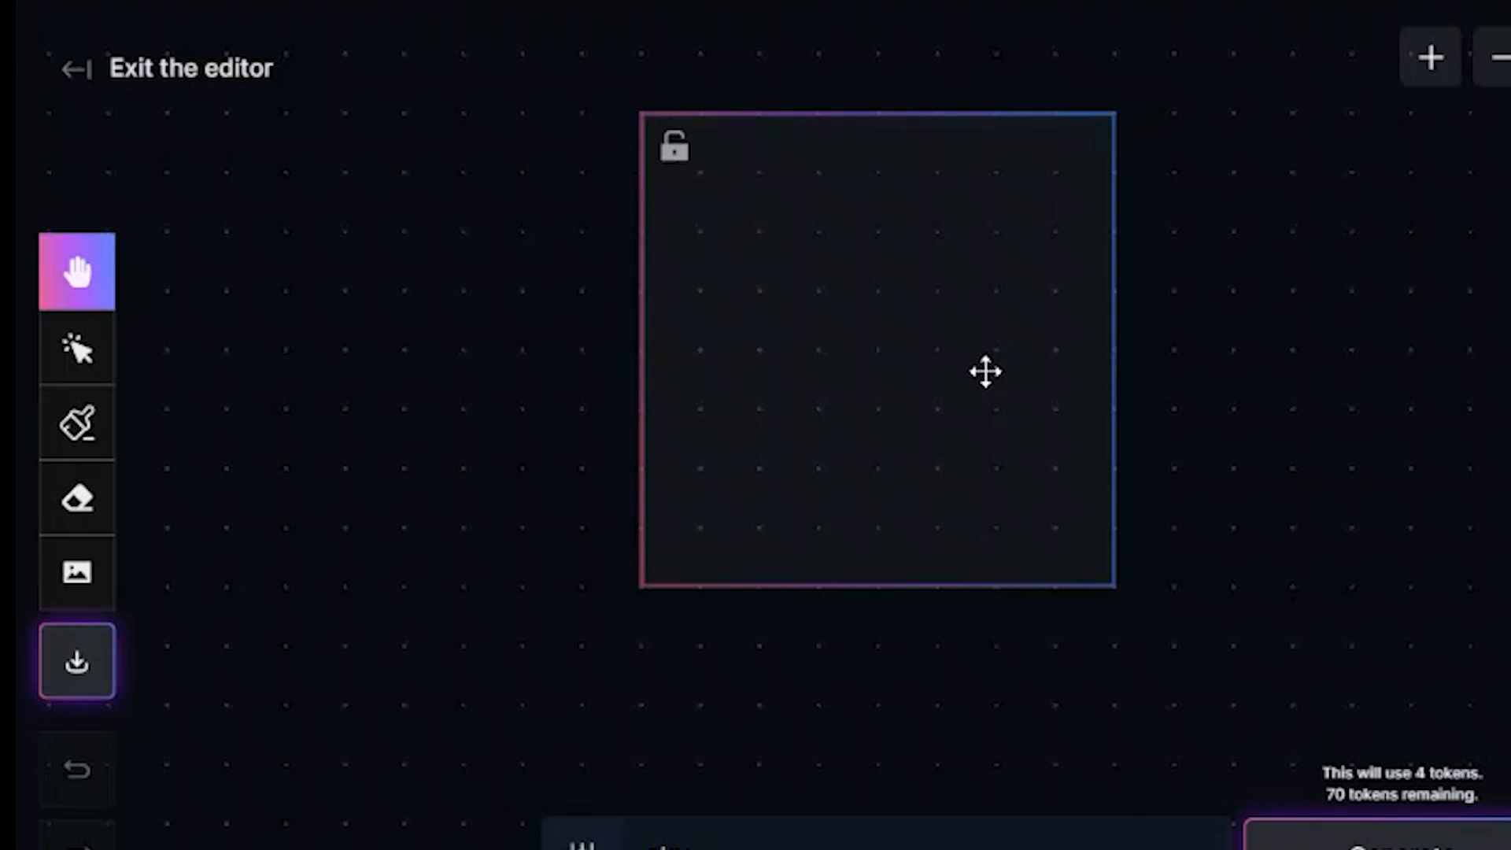
left_click(93, 562)
left_click(199, 573)
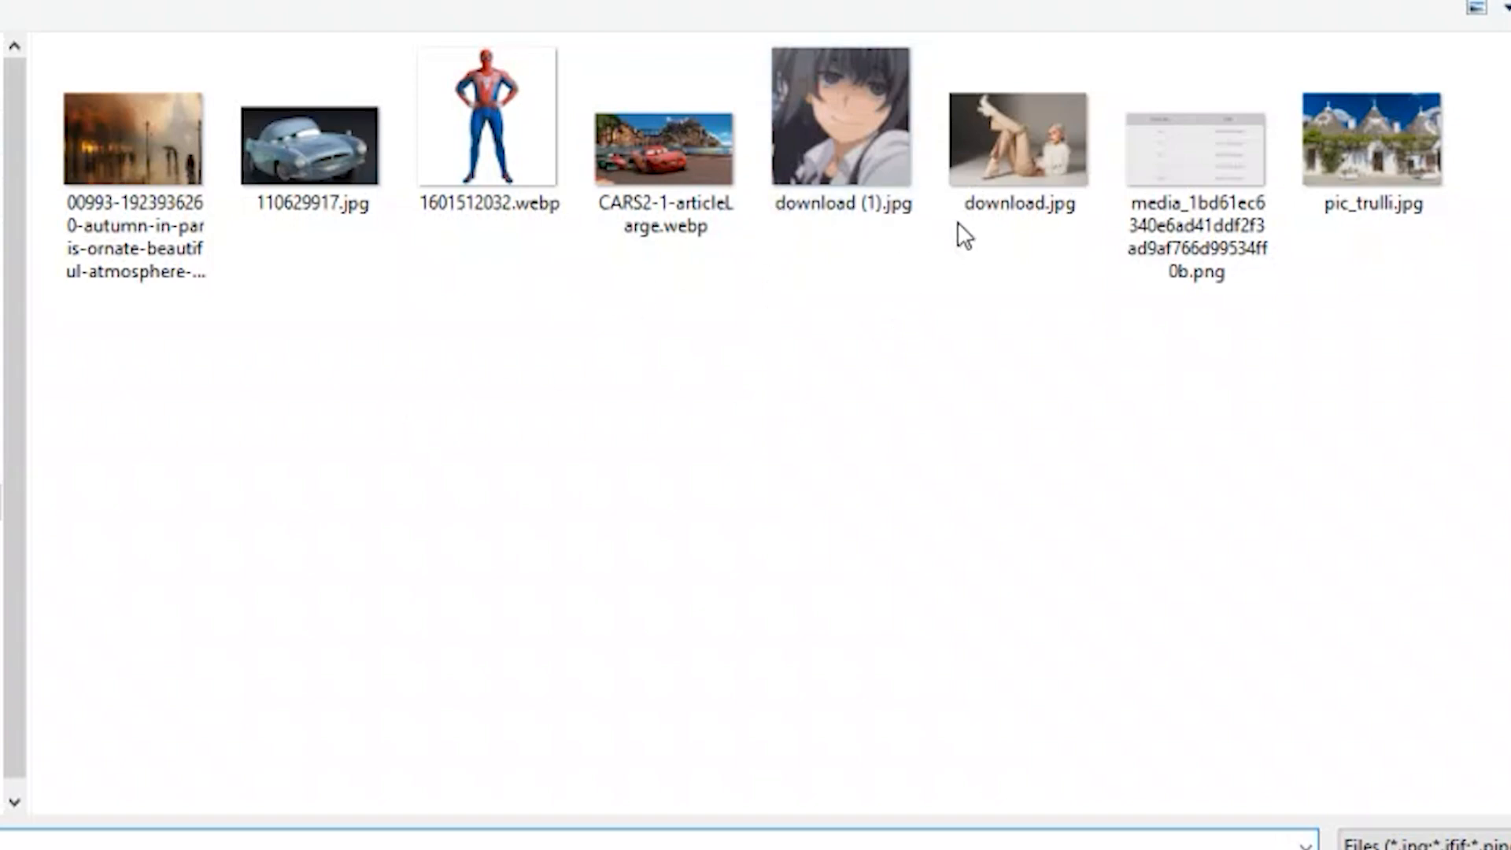
left_click(1385, 141)
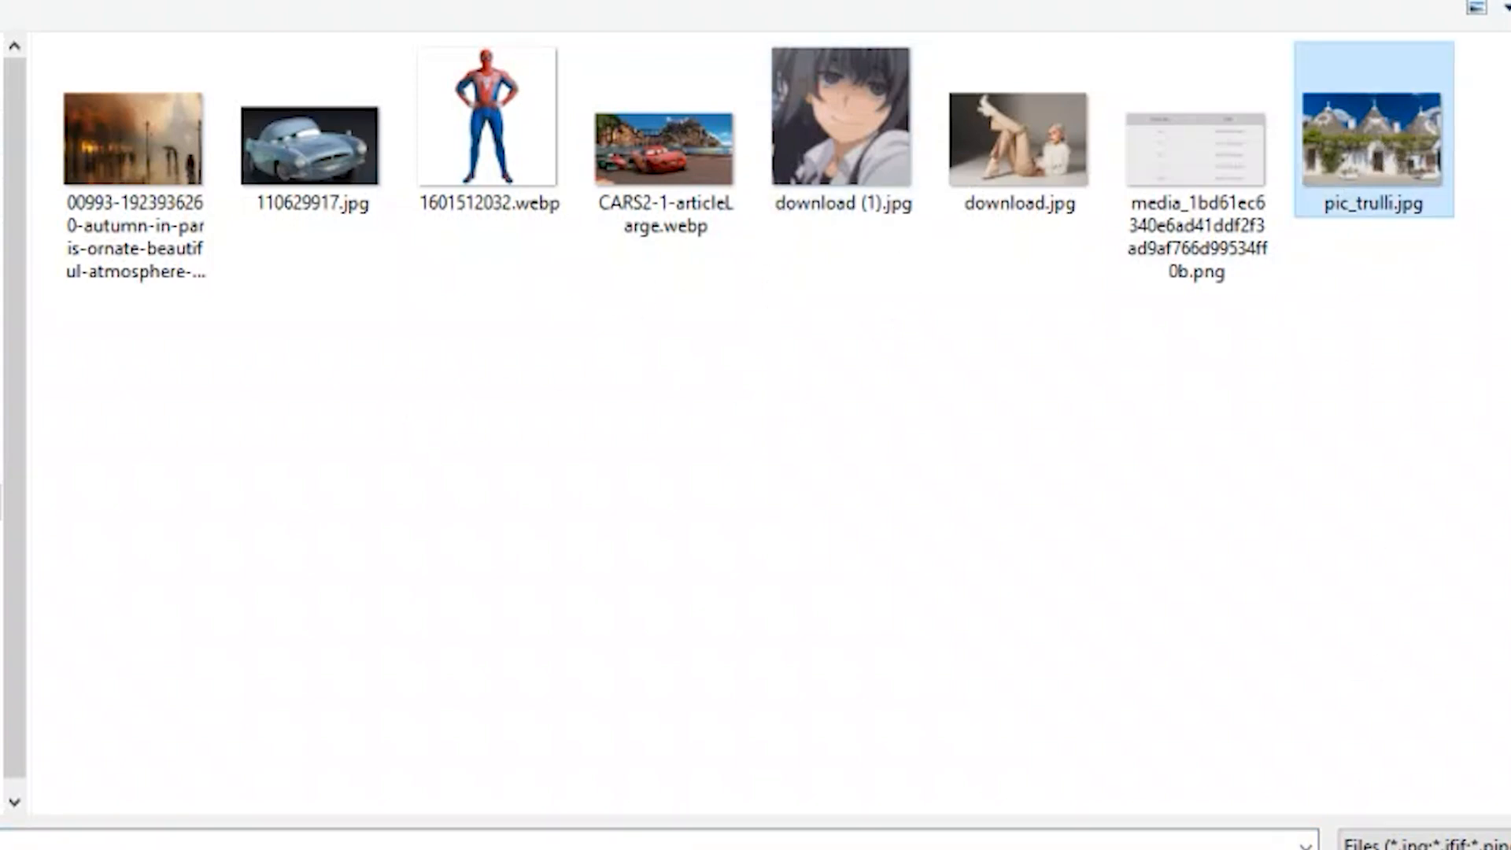
key("Return")
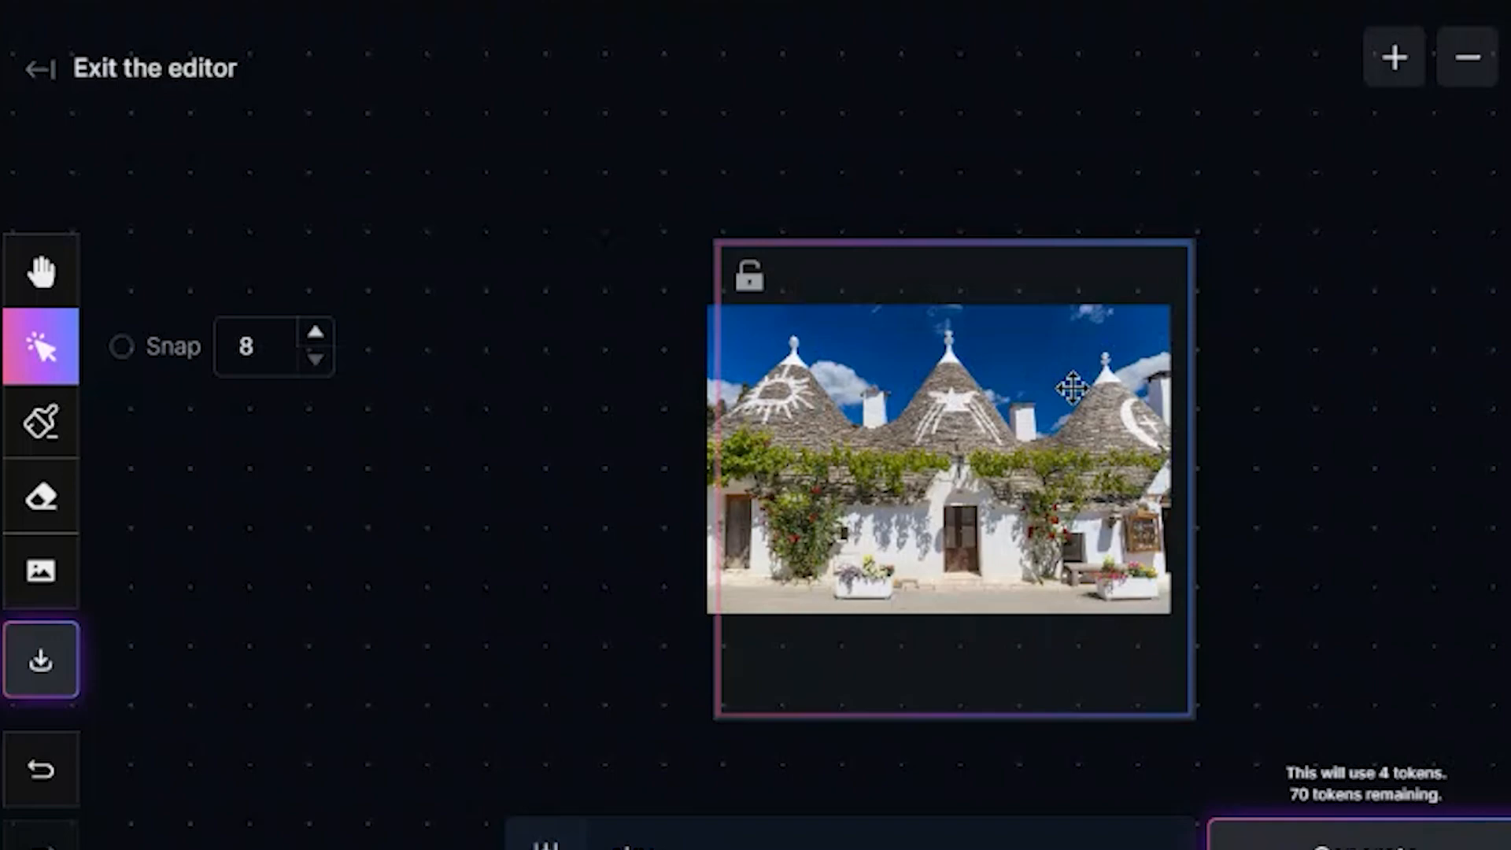